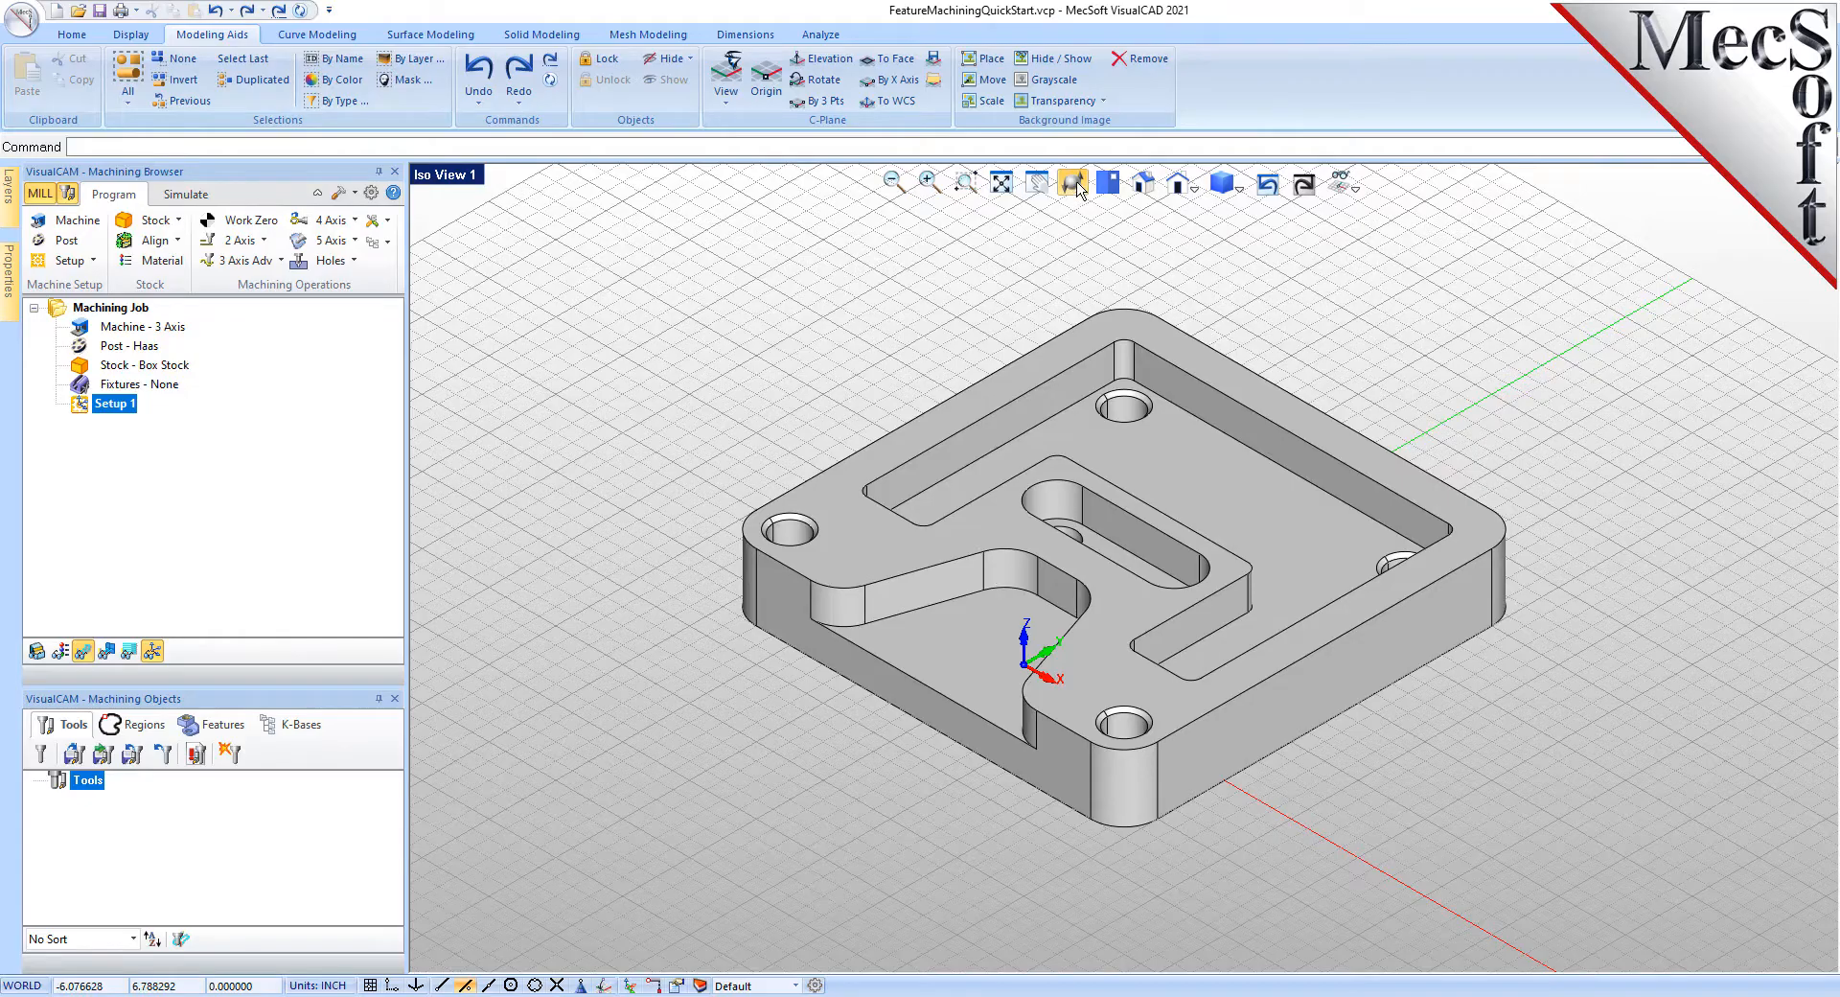
- Orbit and zoom the view to inspect the plate's underside and other sides
left_click(1081, 190)
mouse_move(1190, 621)
left_mouse_down()
mouse_move(1192, 538)
mouse_move(1168, 484)
mouse_move(1186, 624)
left_mouse_up()
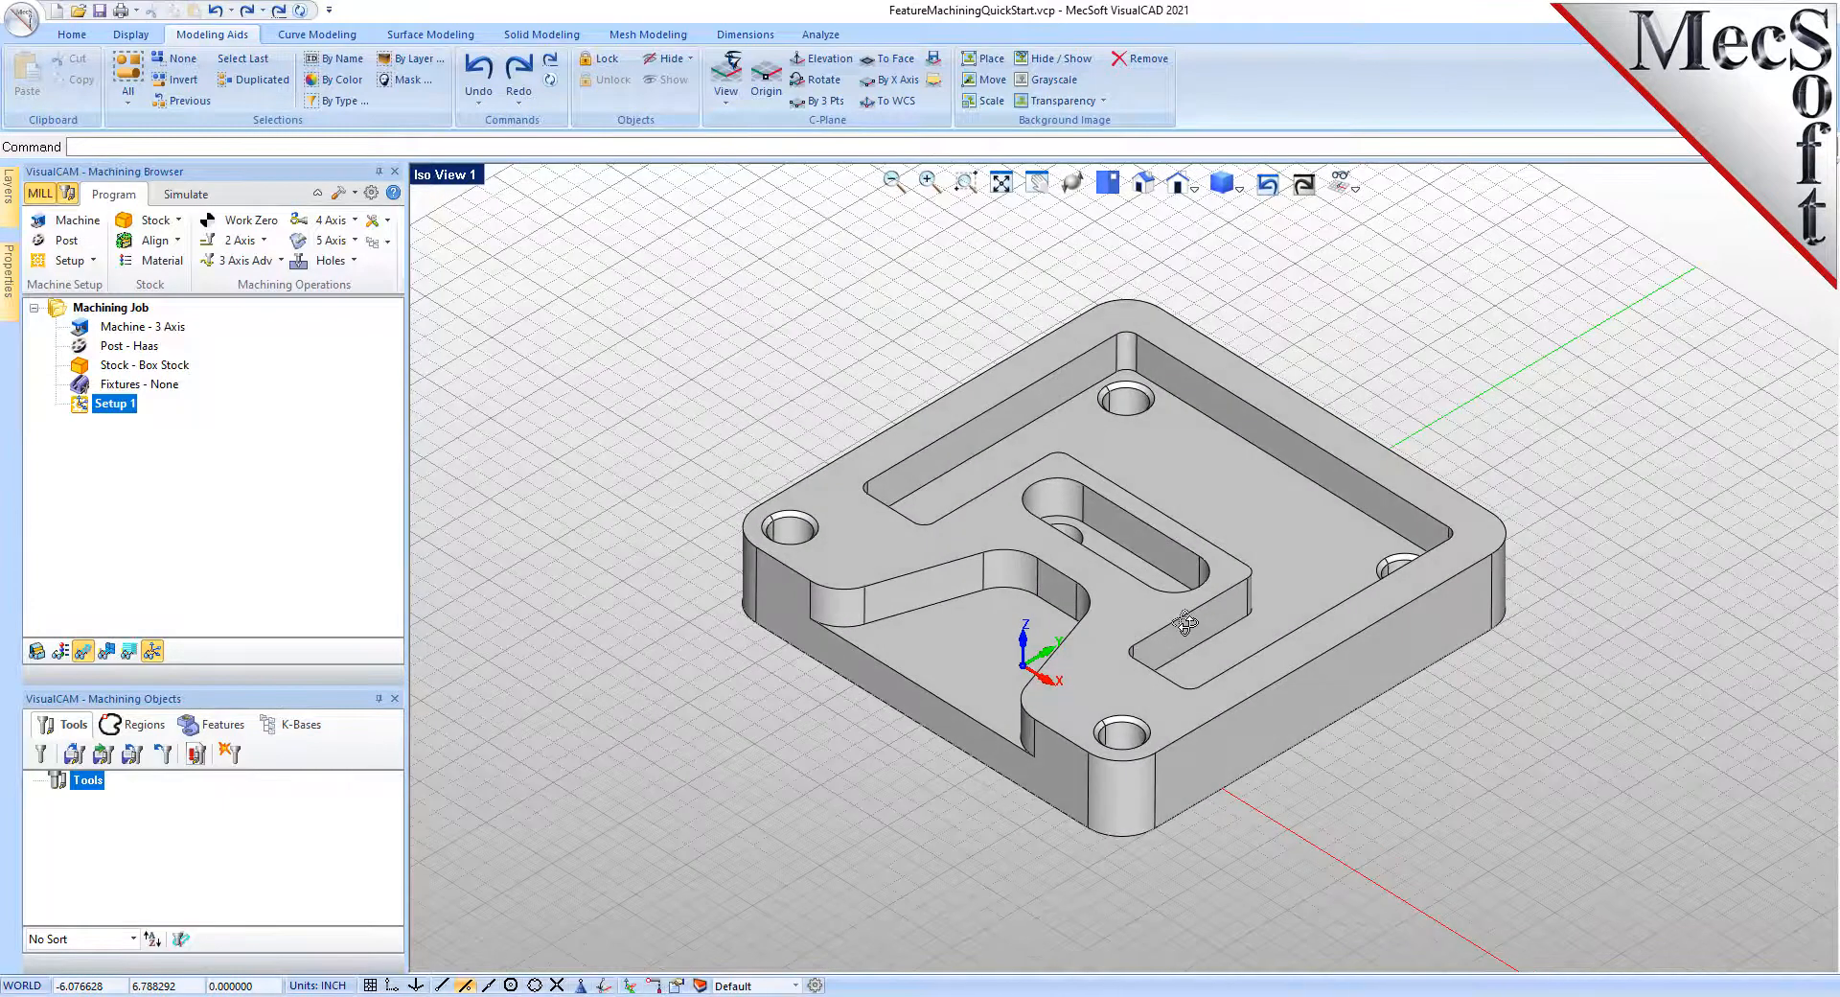
scroll(1133, 395, "up", 1)
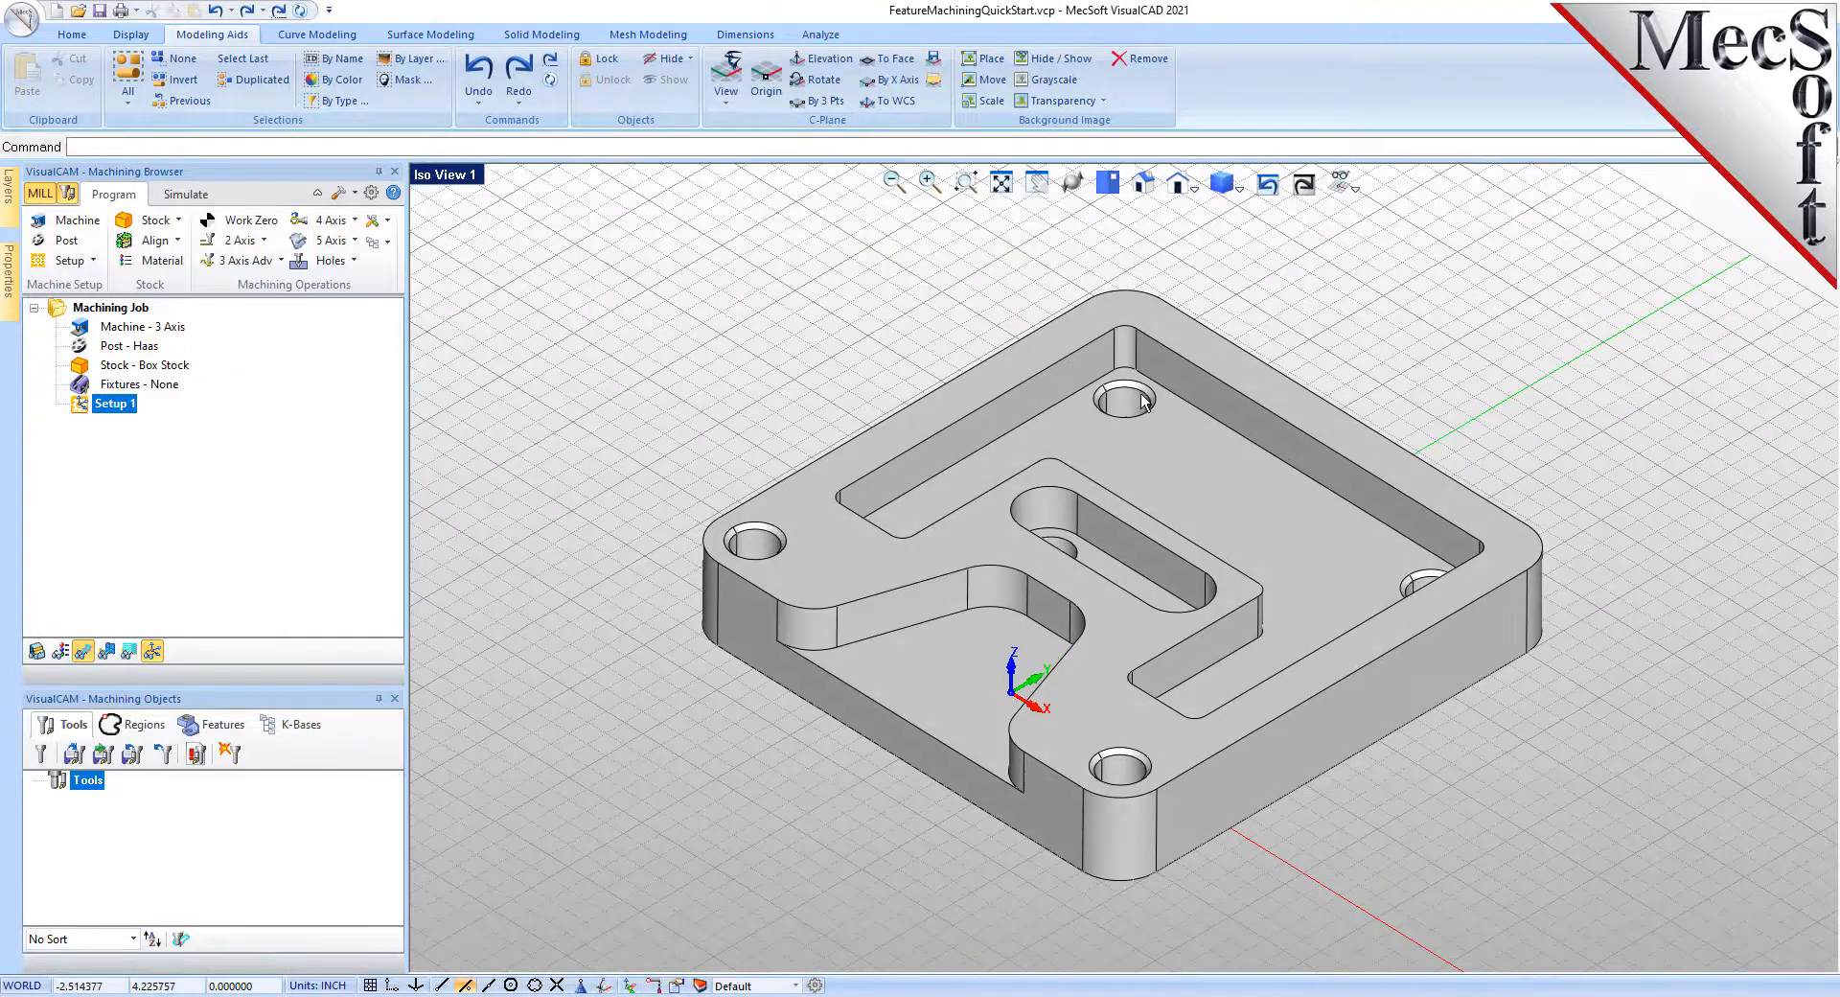
scroll(1131, 393, "up", 1)
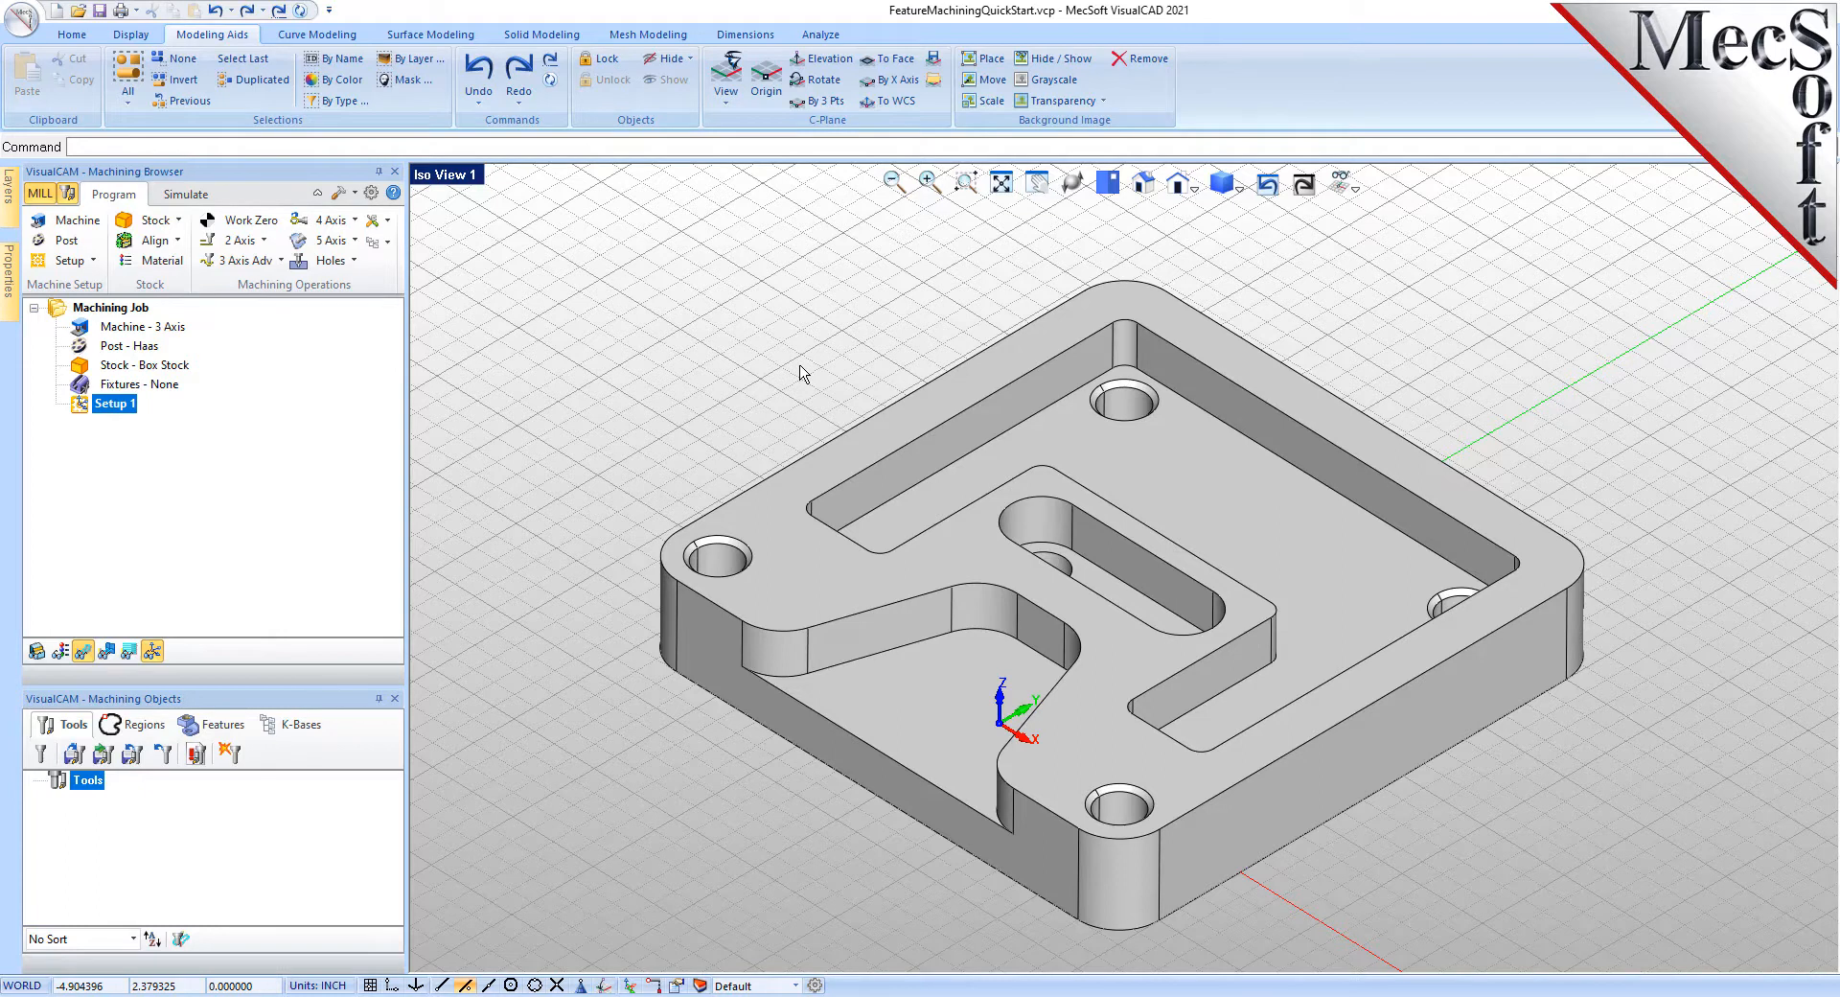
scroll(954, 356, "down", 2)
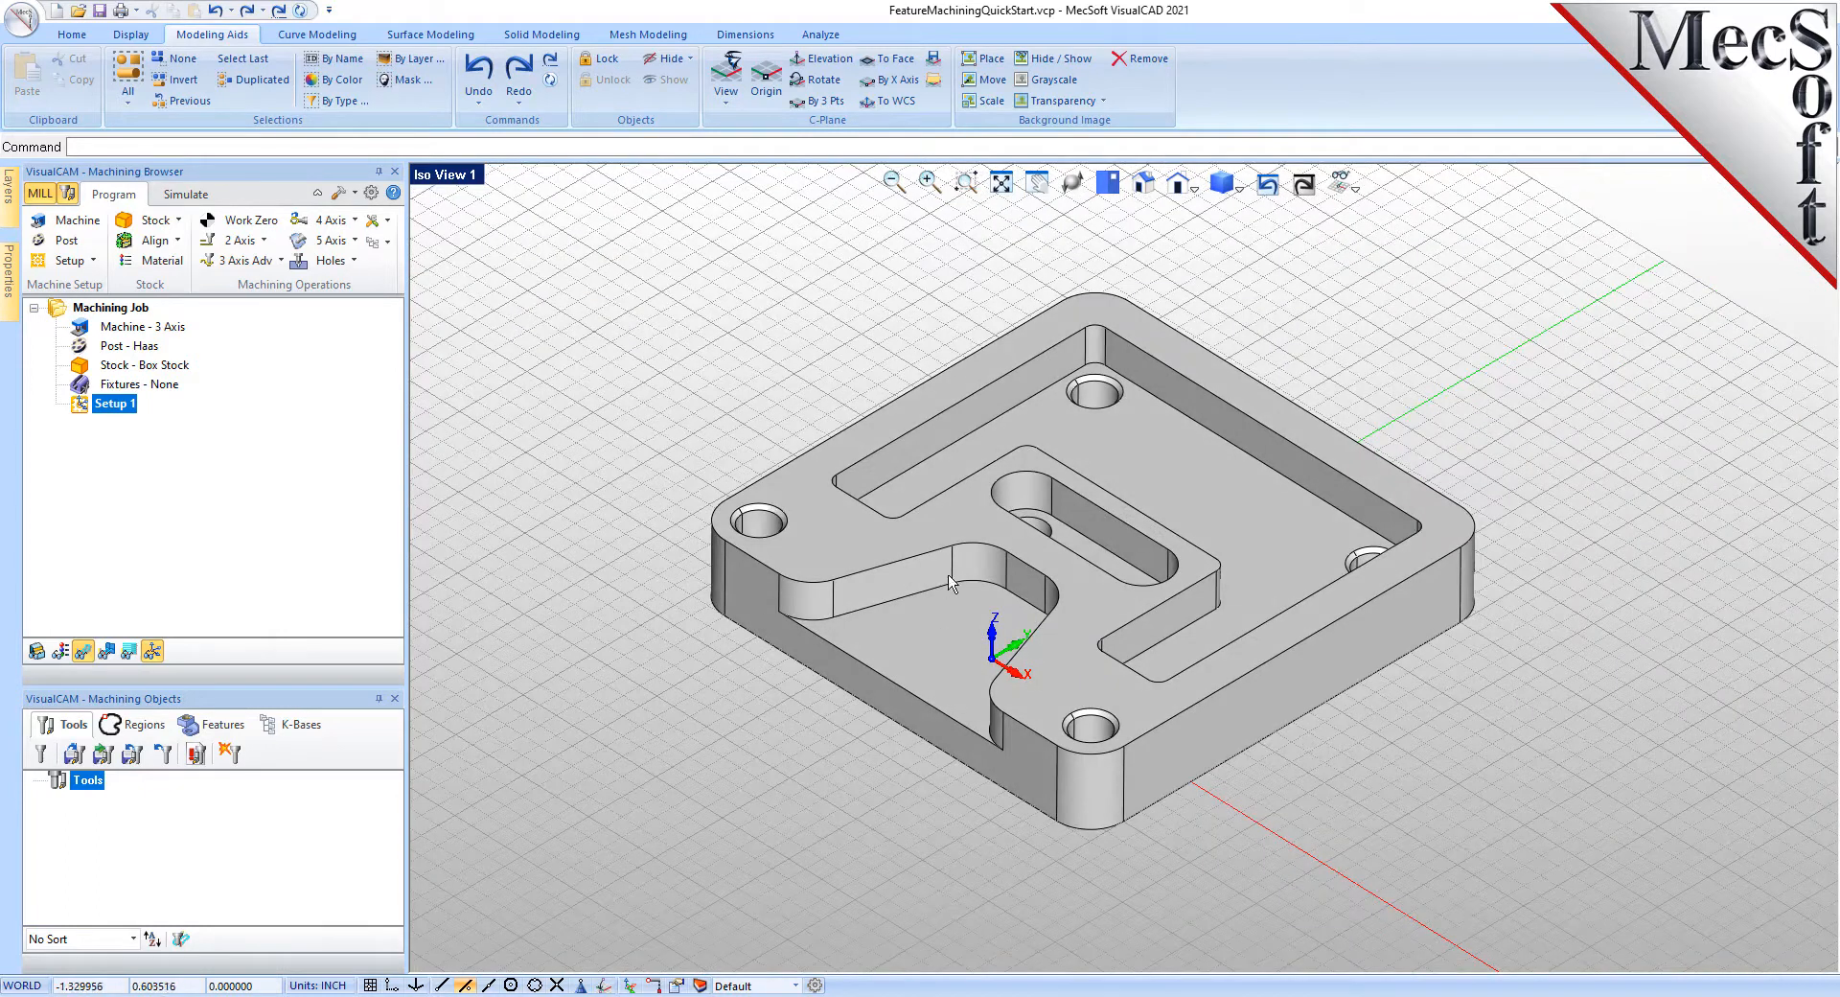
scroll(1068, 288, "up", 1)
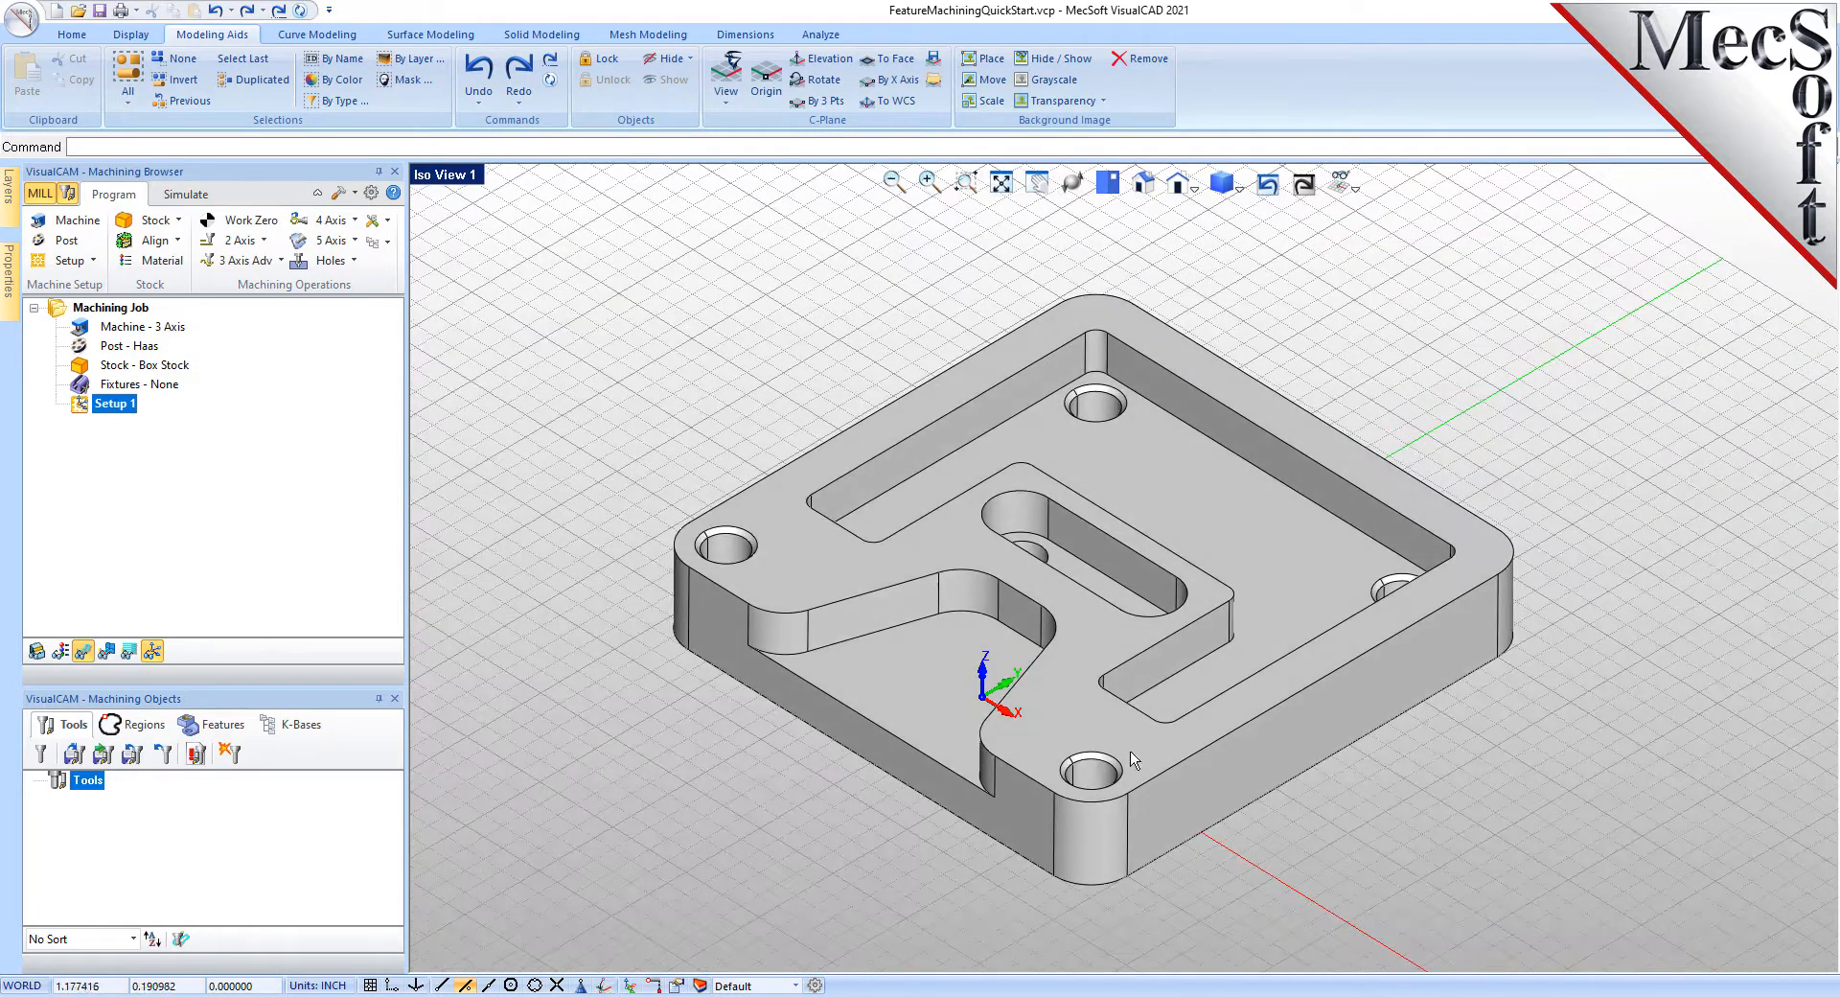
mouse_move(1224, 830)
right_mouse_down()
mouse_move(1224, 714)
mouse_move(1241, 838)
right_mouse_up()
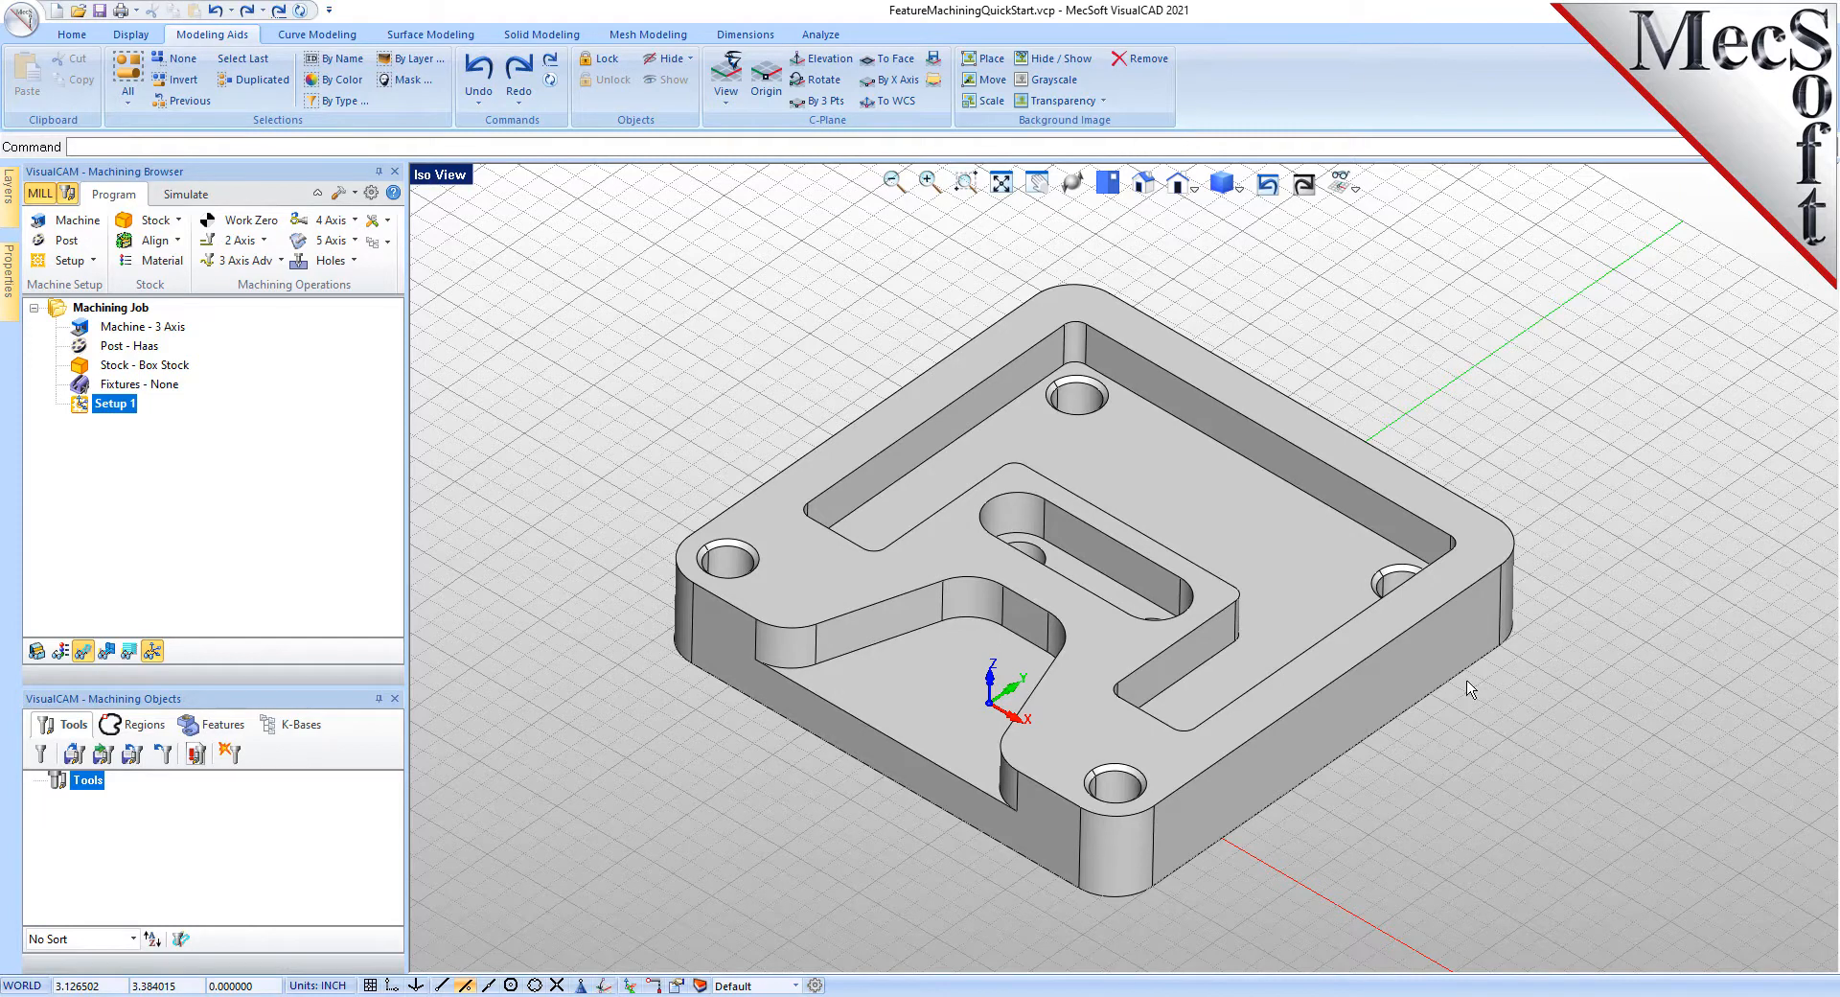
- Read the plate's Part Info: one shell, 61 faces, 6 × 6 × 1 inches, then deselect it
left_click(1329, 541)
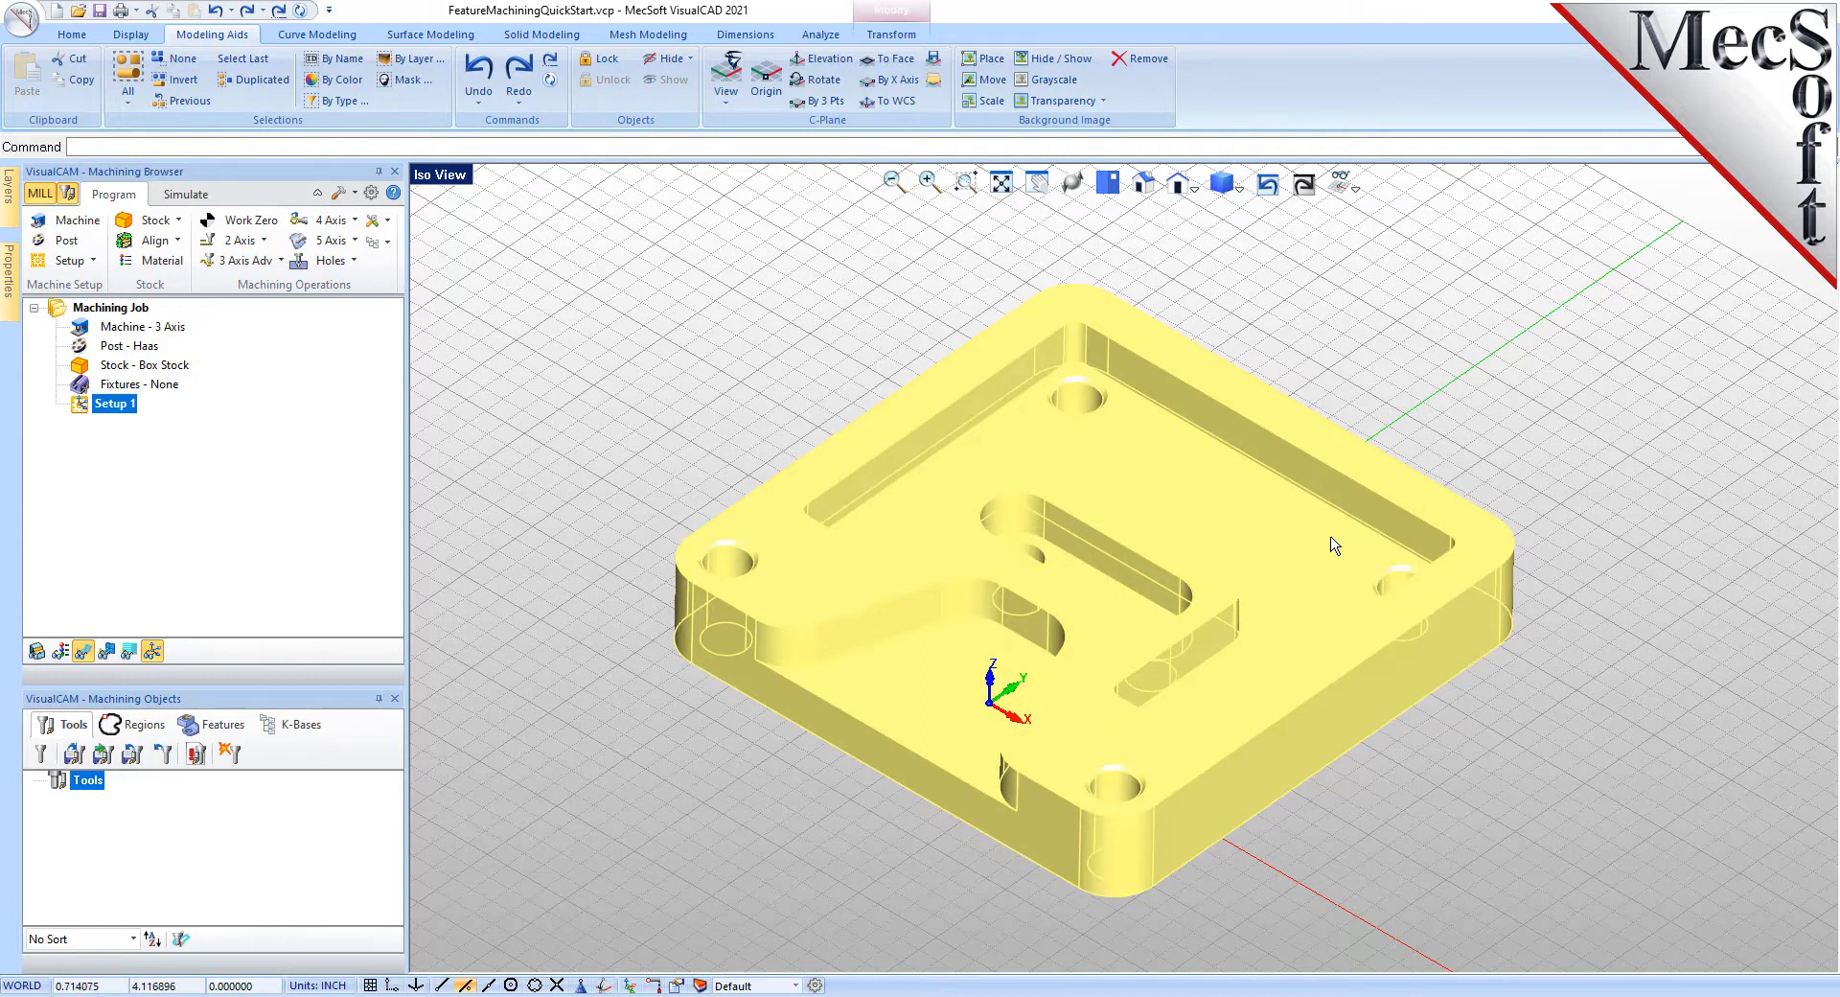
left_click(820, 35)
left_click(264, 88)
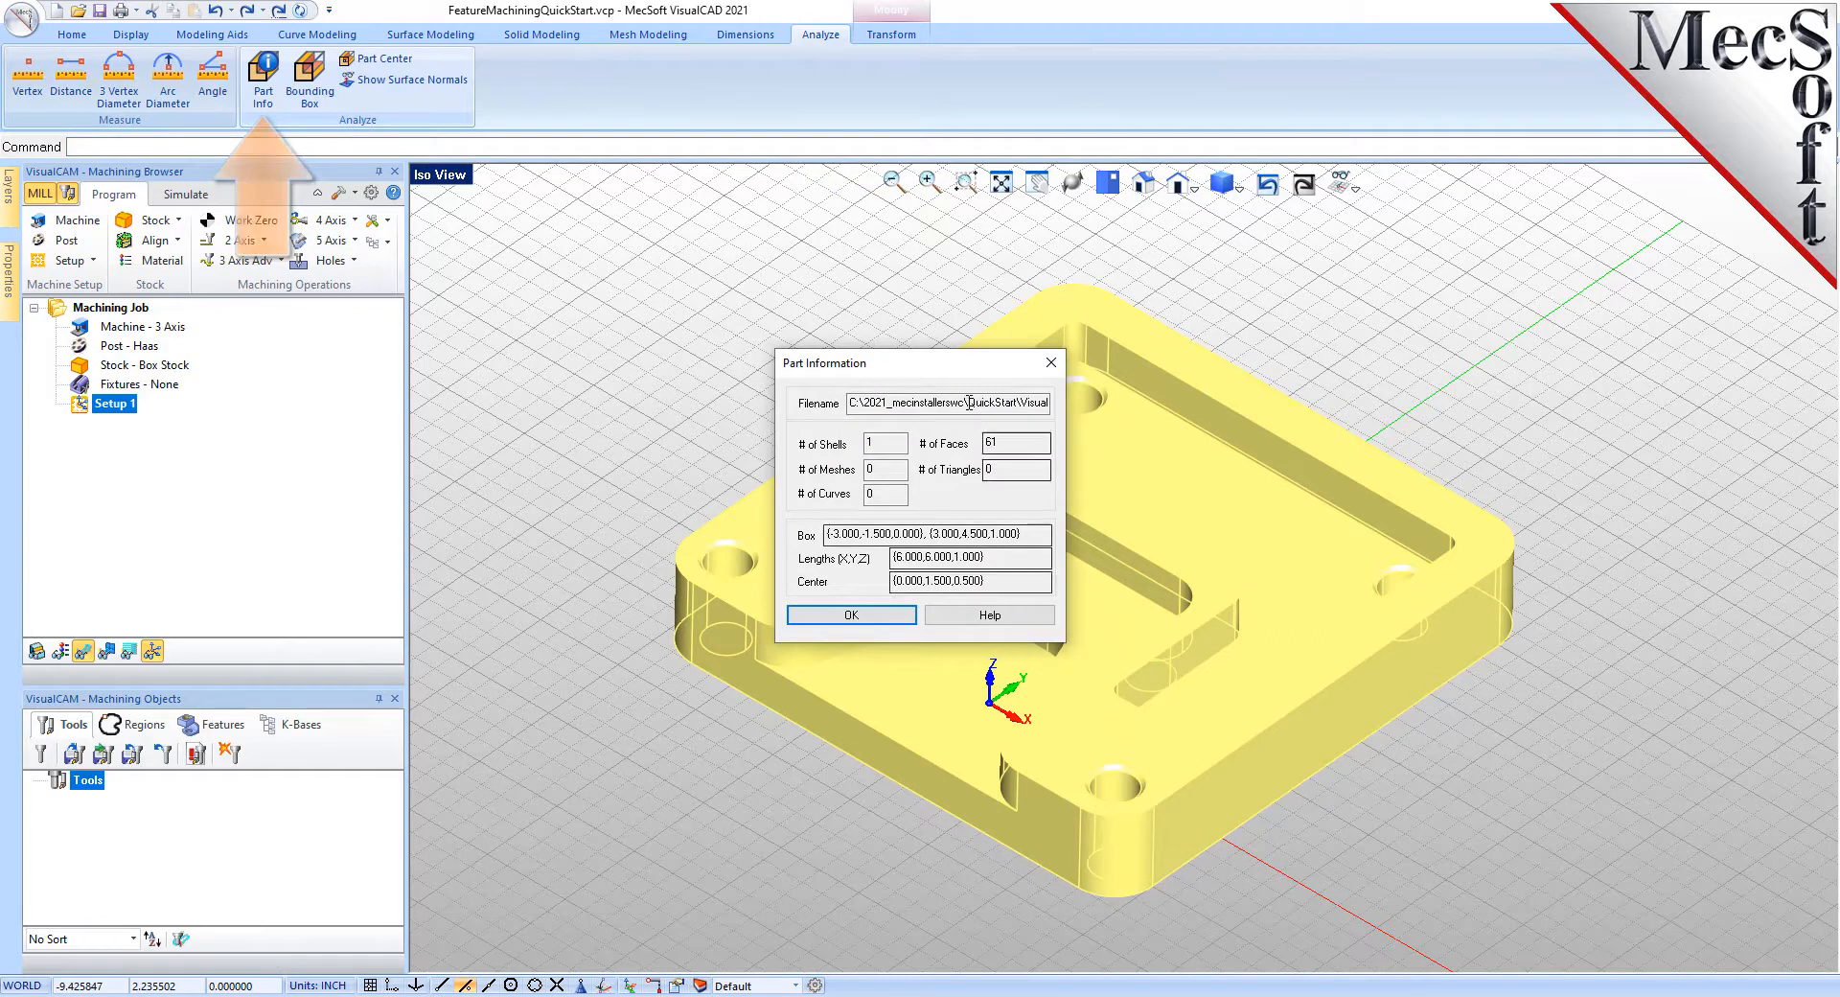
left_click_drag(954, 369, 739, 417)
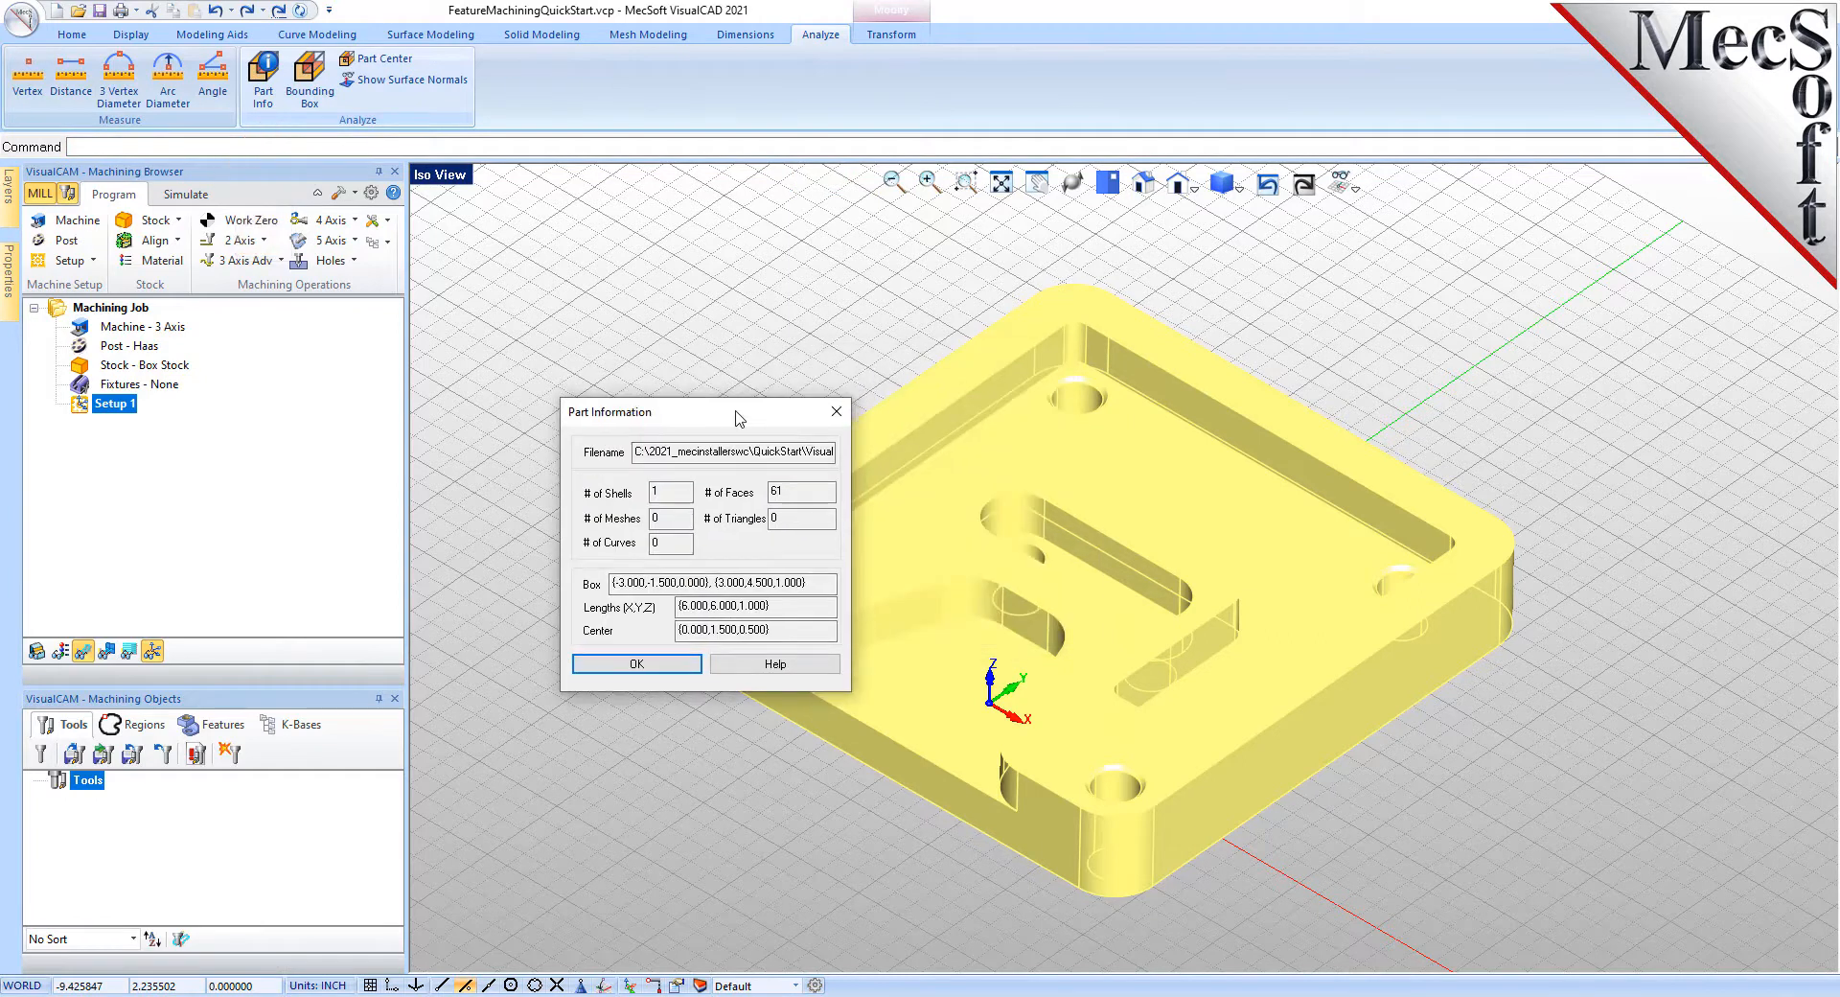
left_click_drag(671, 492, 624, 494)
left_click_drag(810, 491, 707, 491)
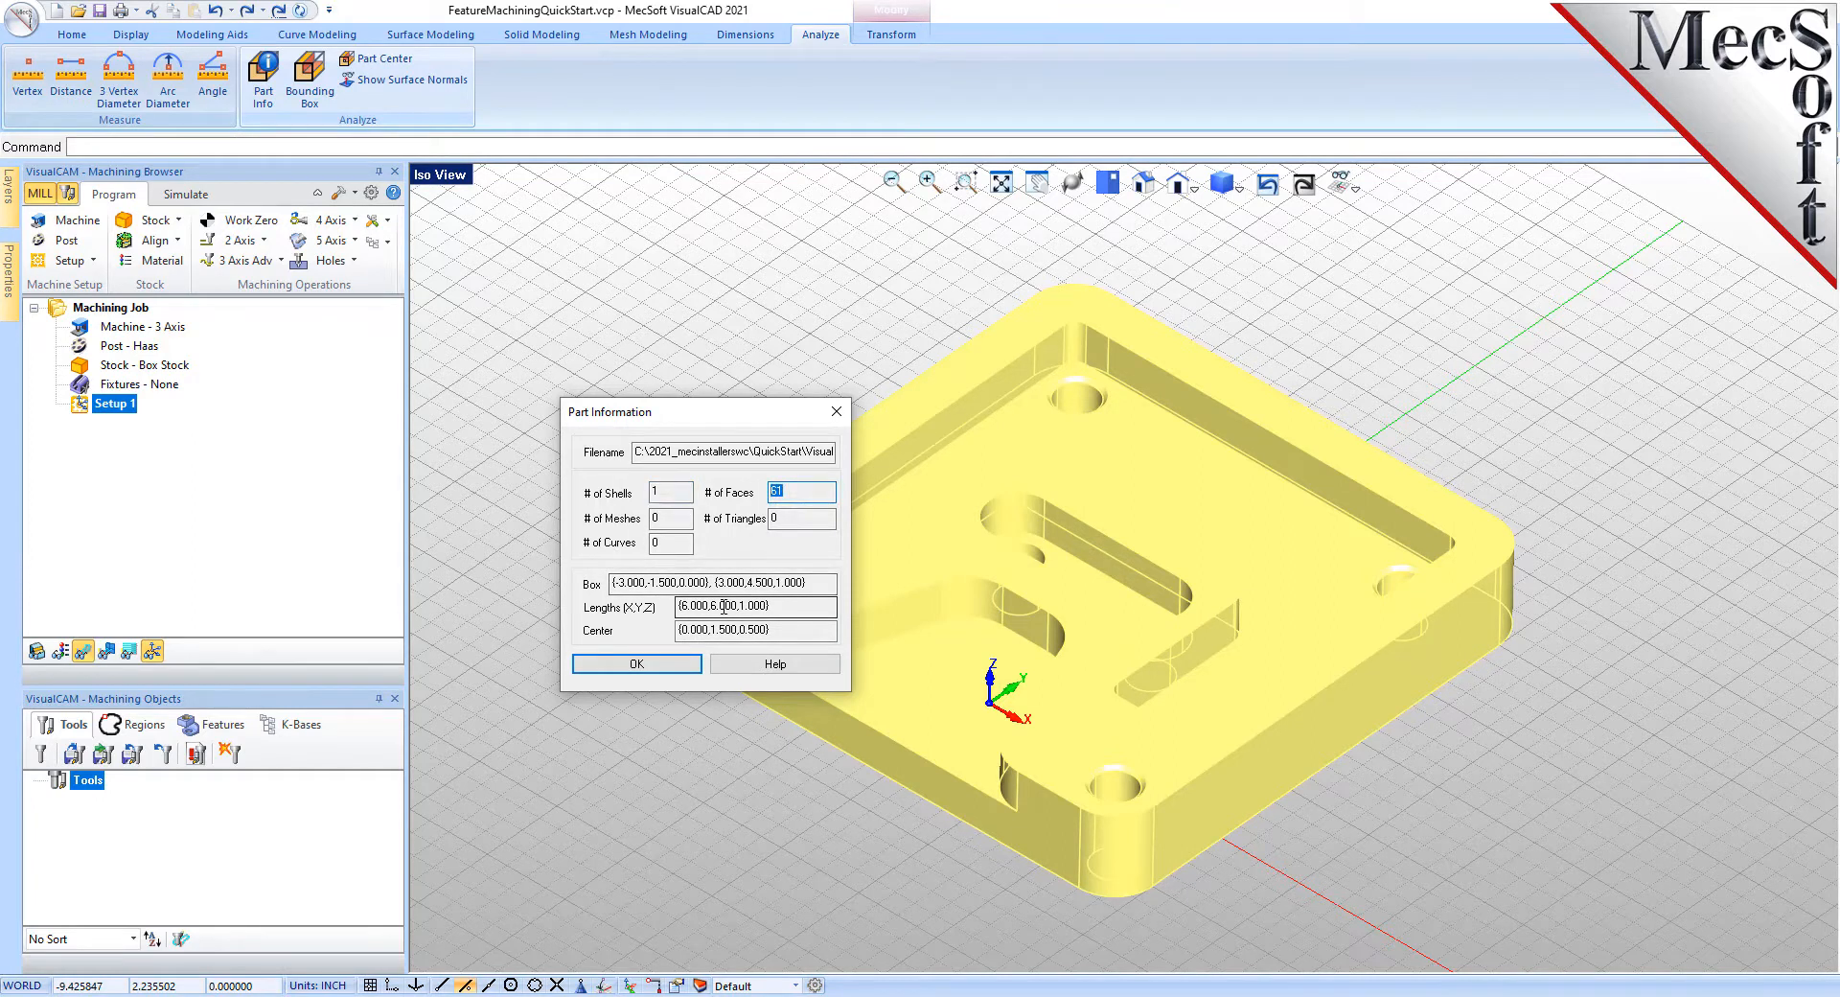
double_click(660, 491)
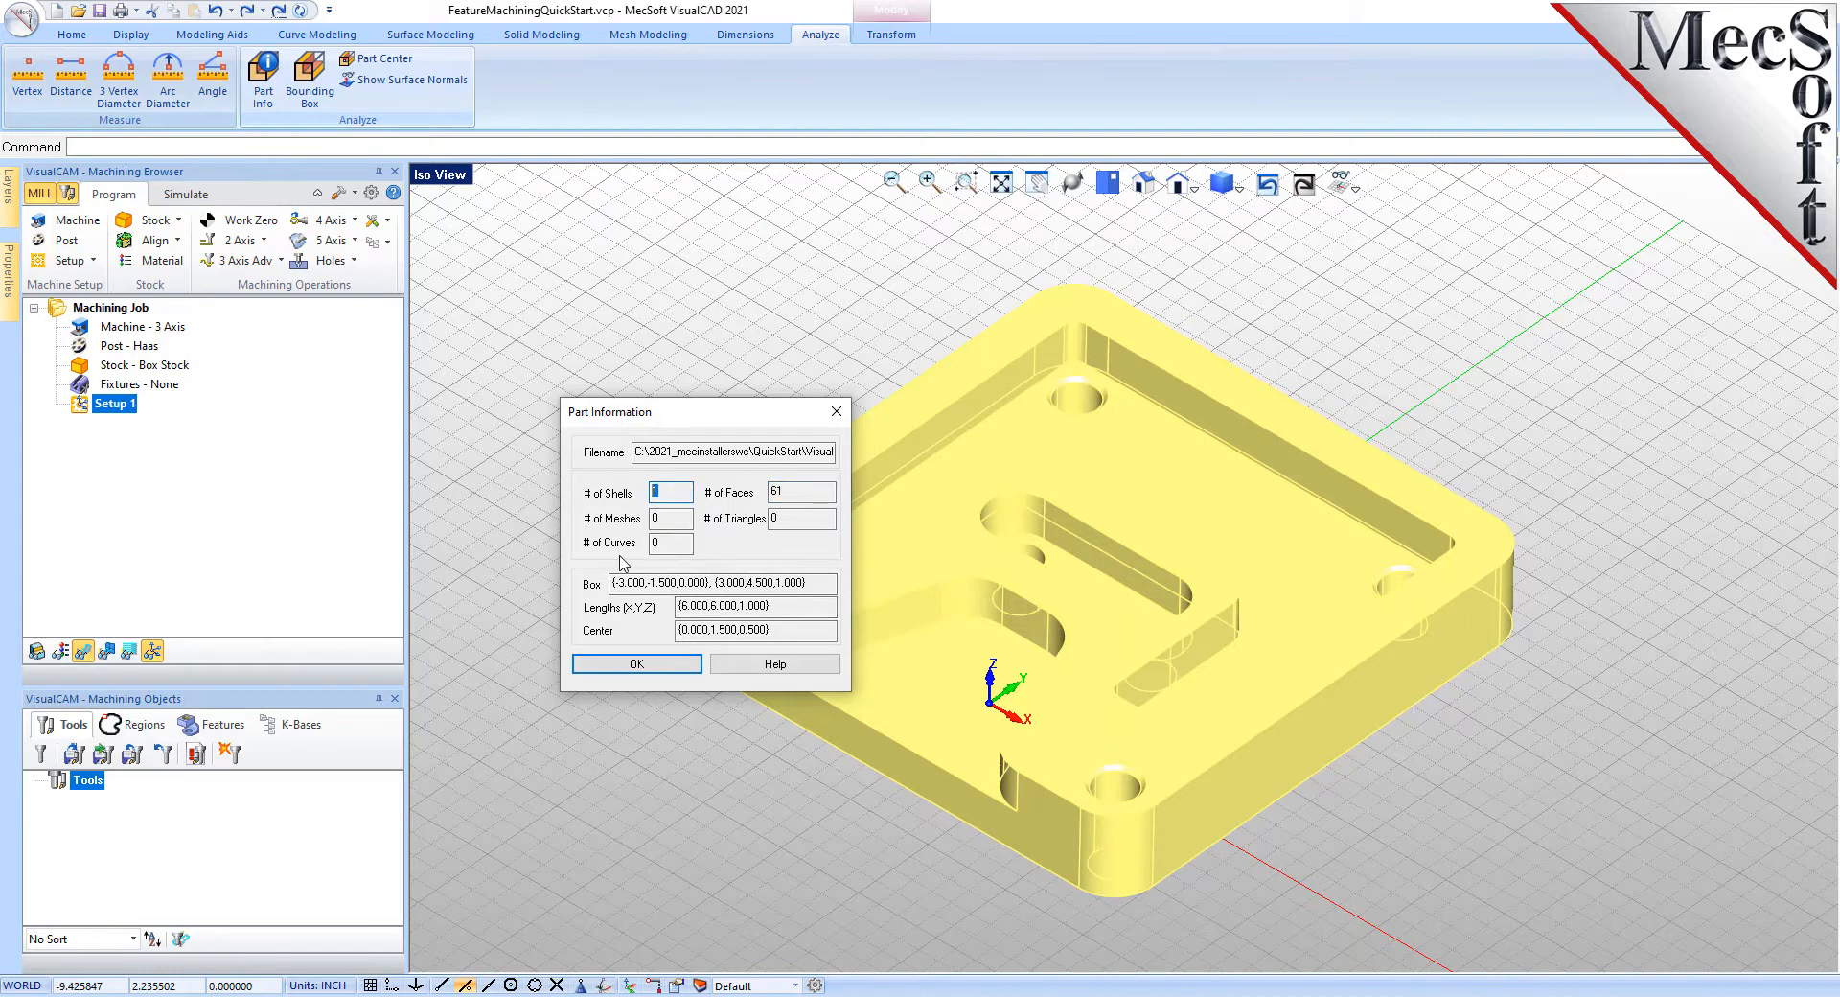
left_click(650, 664)
left_click(580, 503)
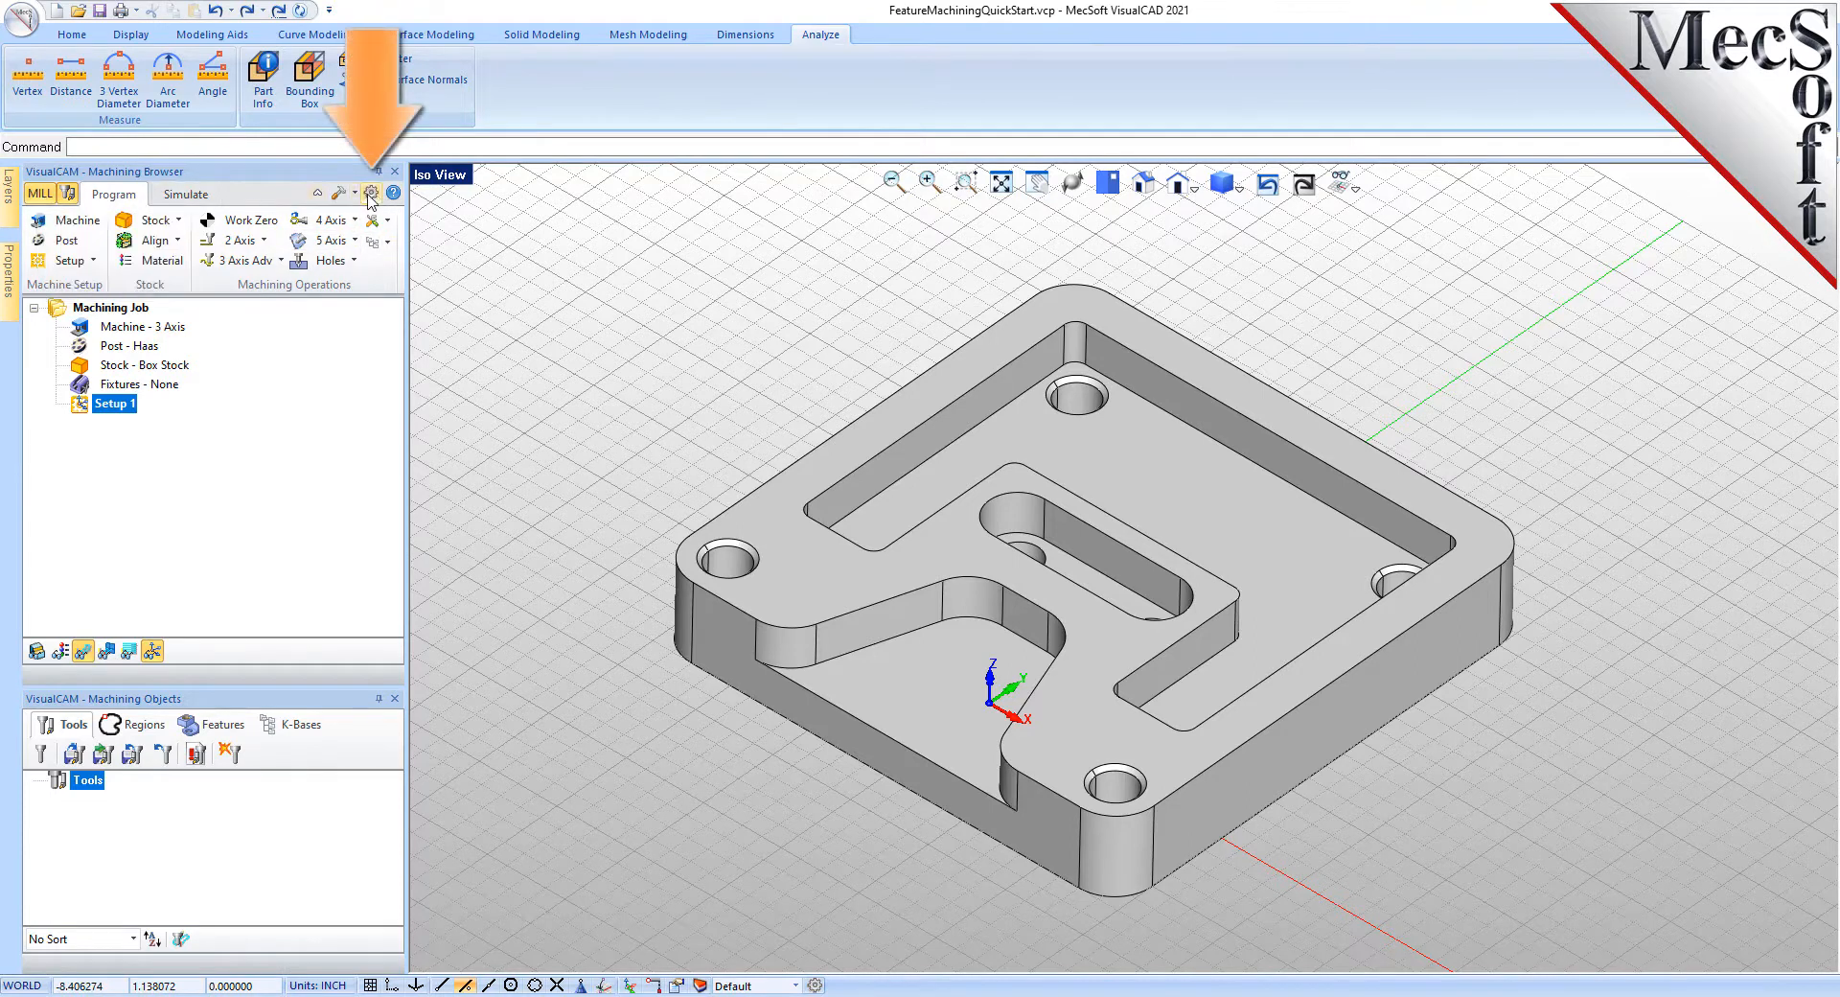
- Adjust the feature display transparency in the Features preferences
left_click(370, 193)
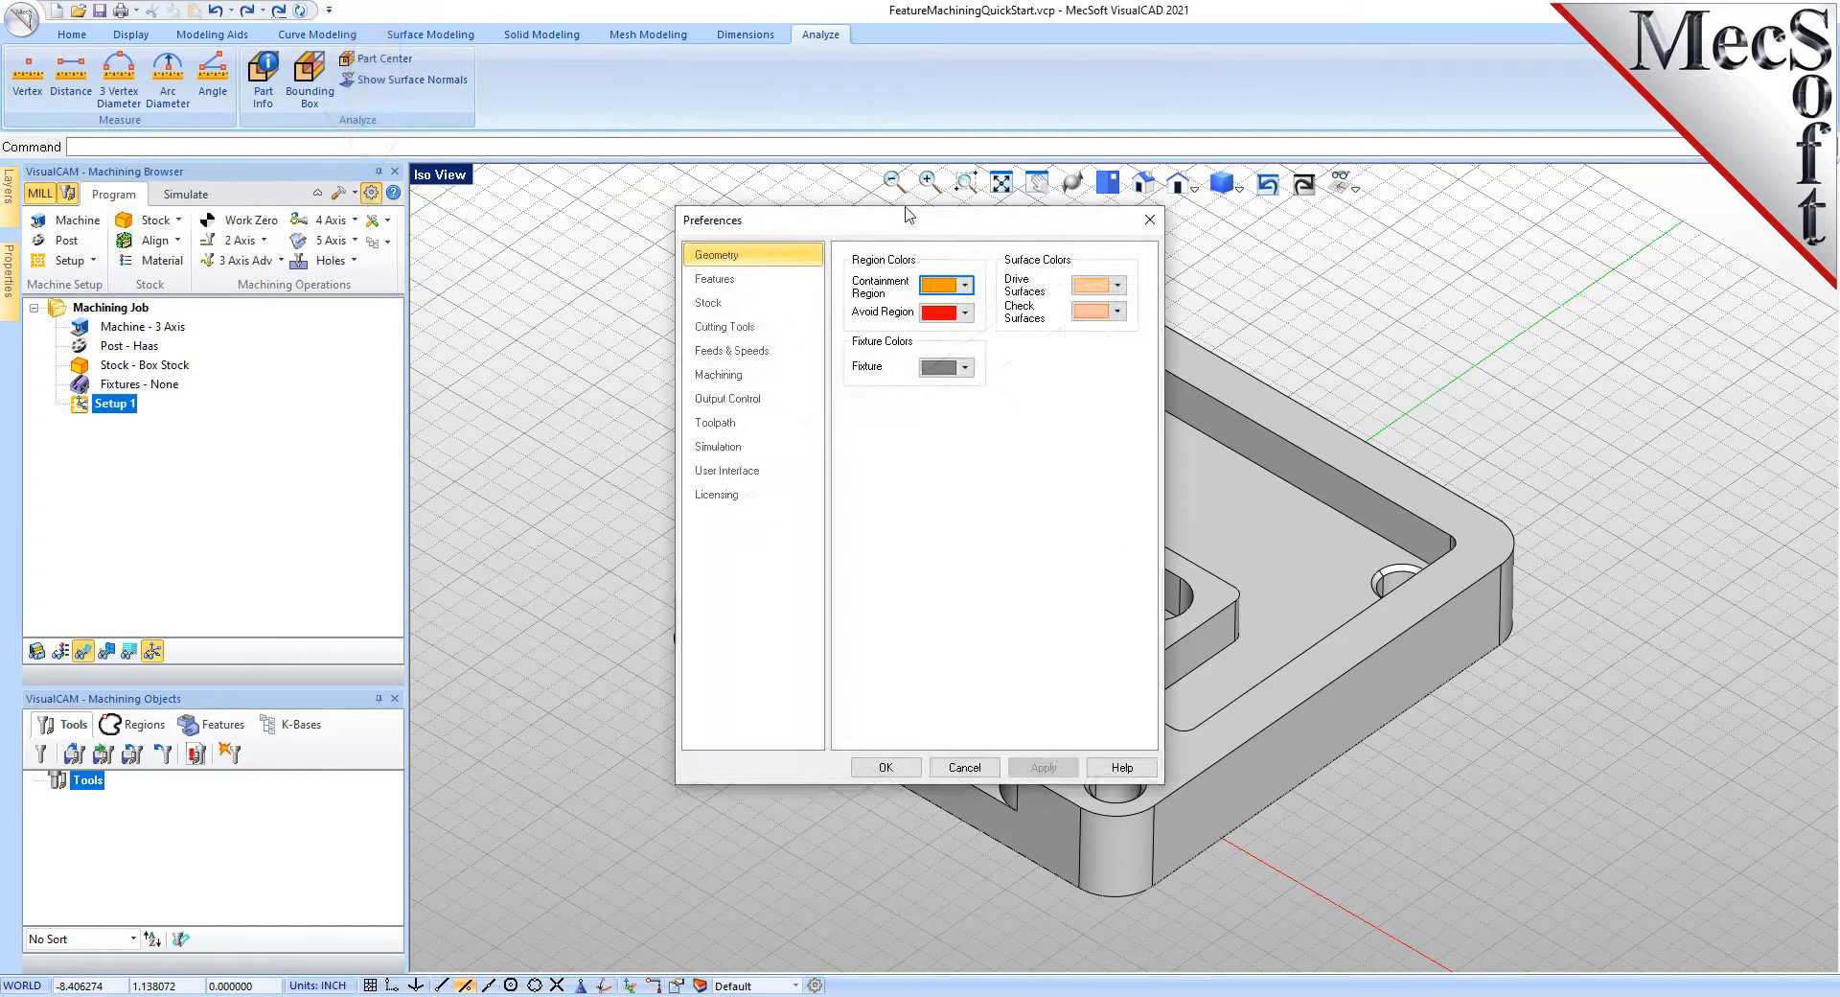
left_click_drag(917, 230, 659, 257)
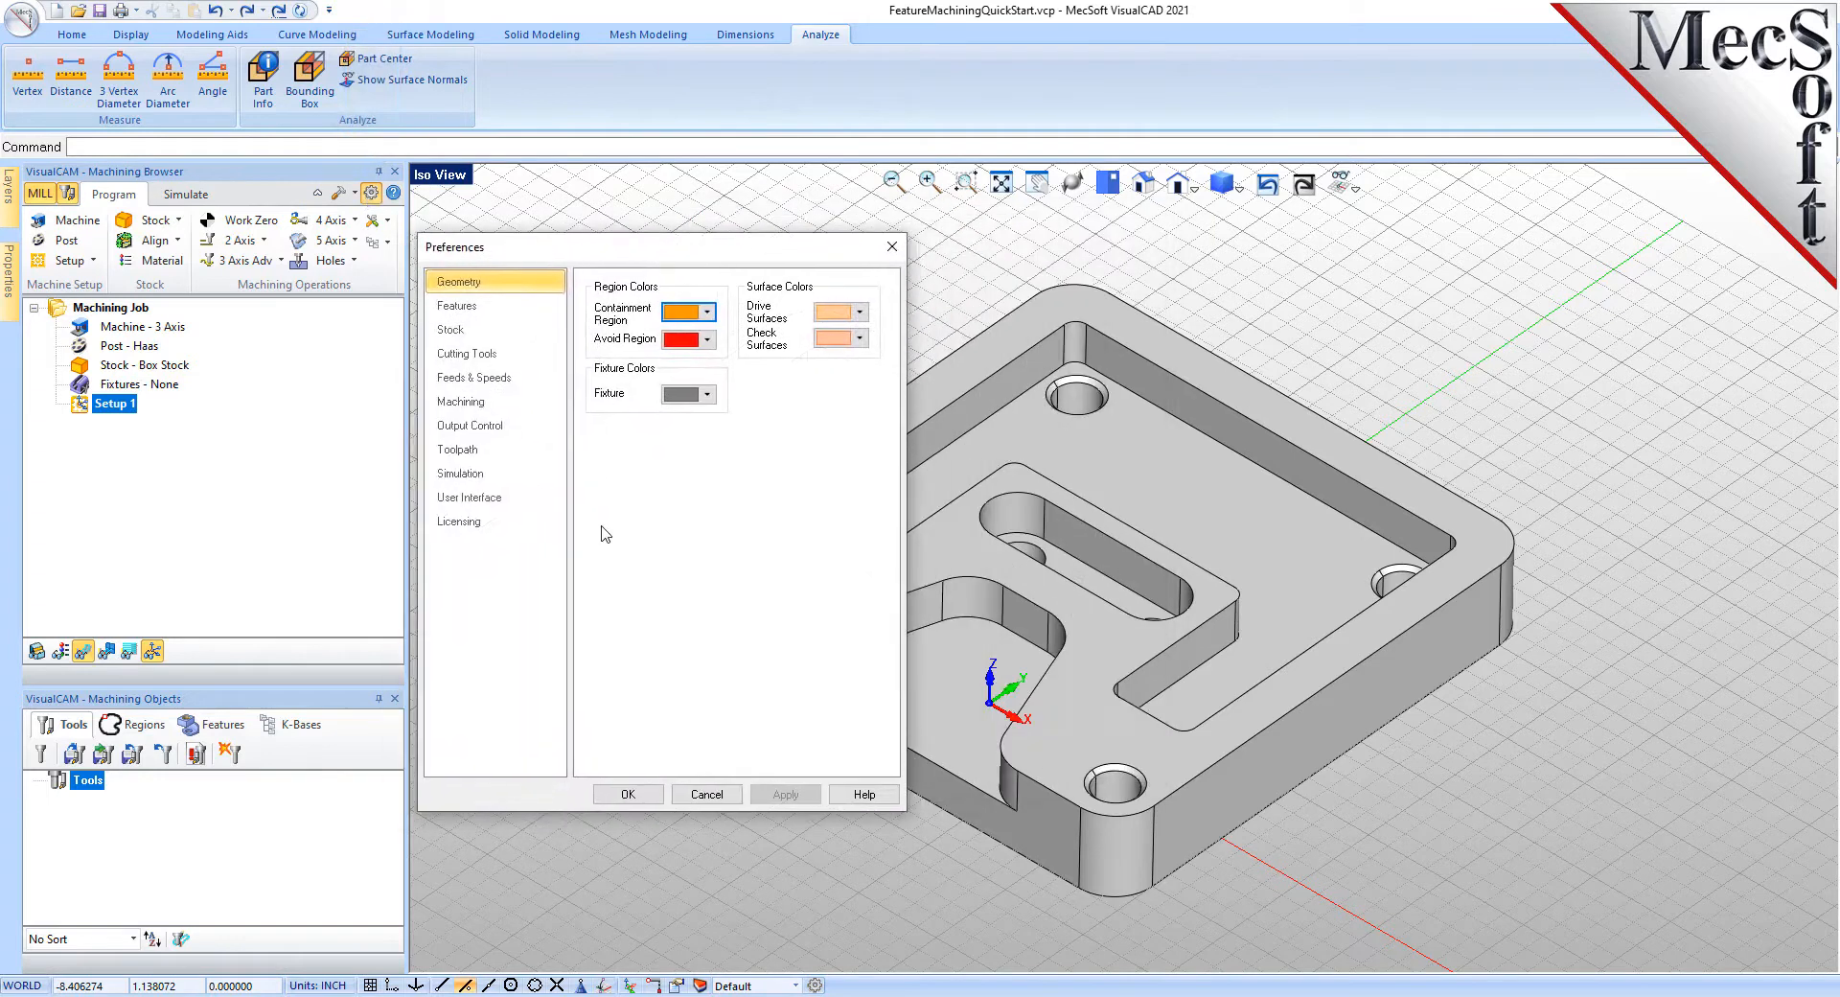
left_click(473, 307)
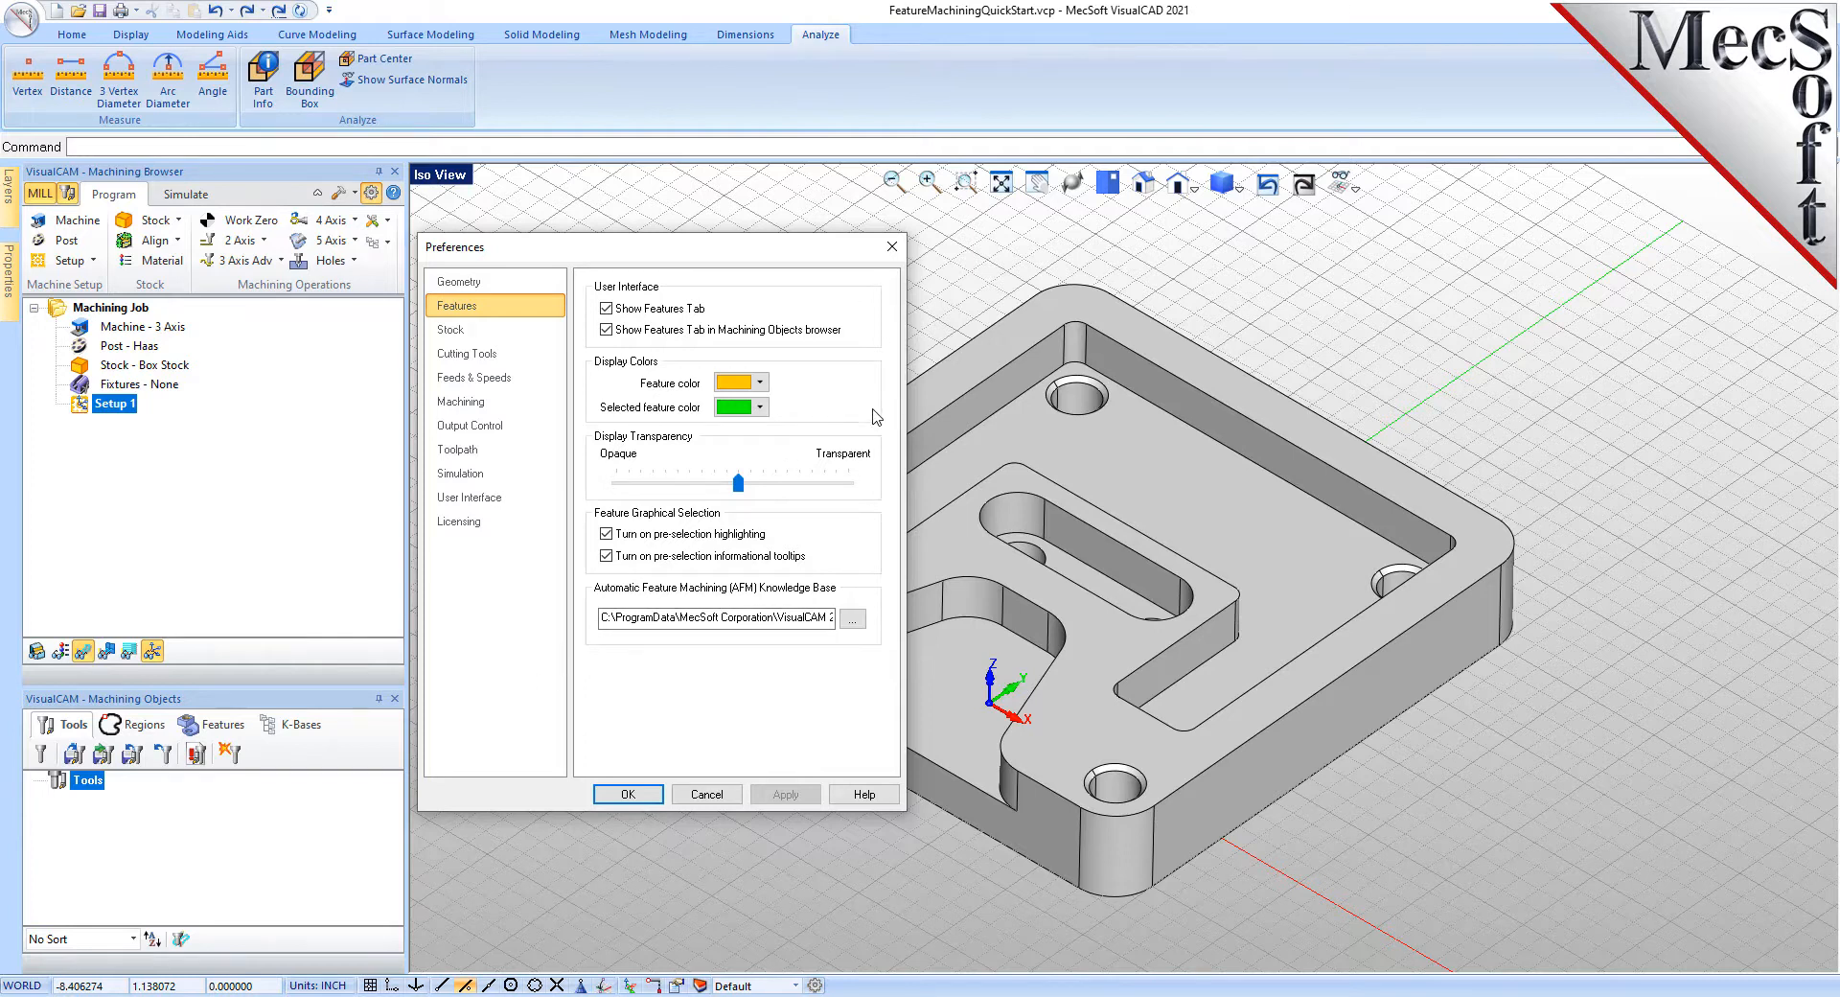
mouse_move(746, 486)
left_mouse_down()
mouse_move(796, 496)
mouse_move(739, 493)
left_mouse_up()
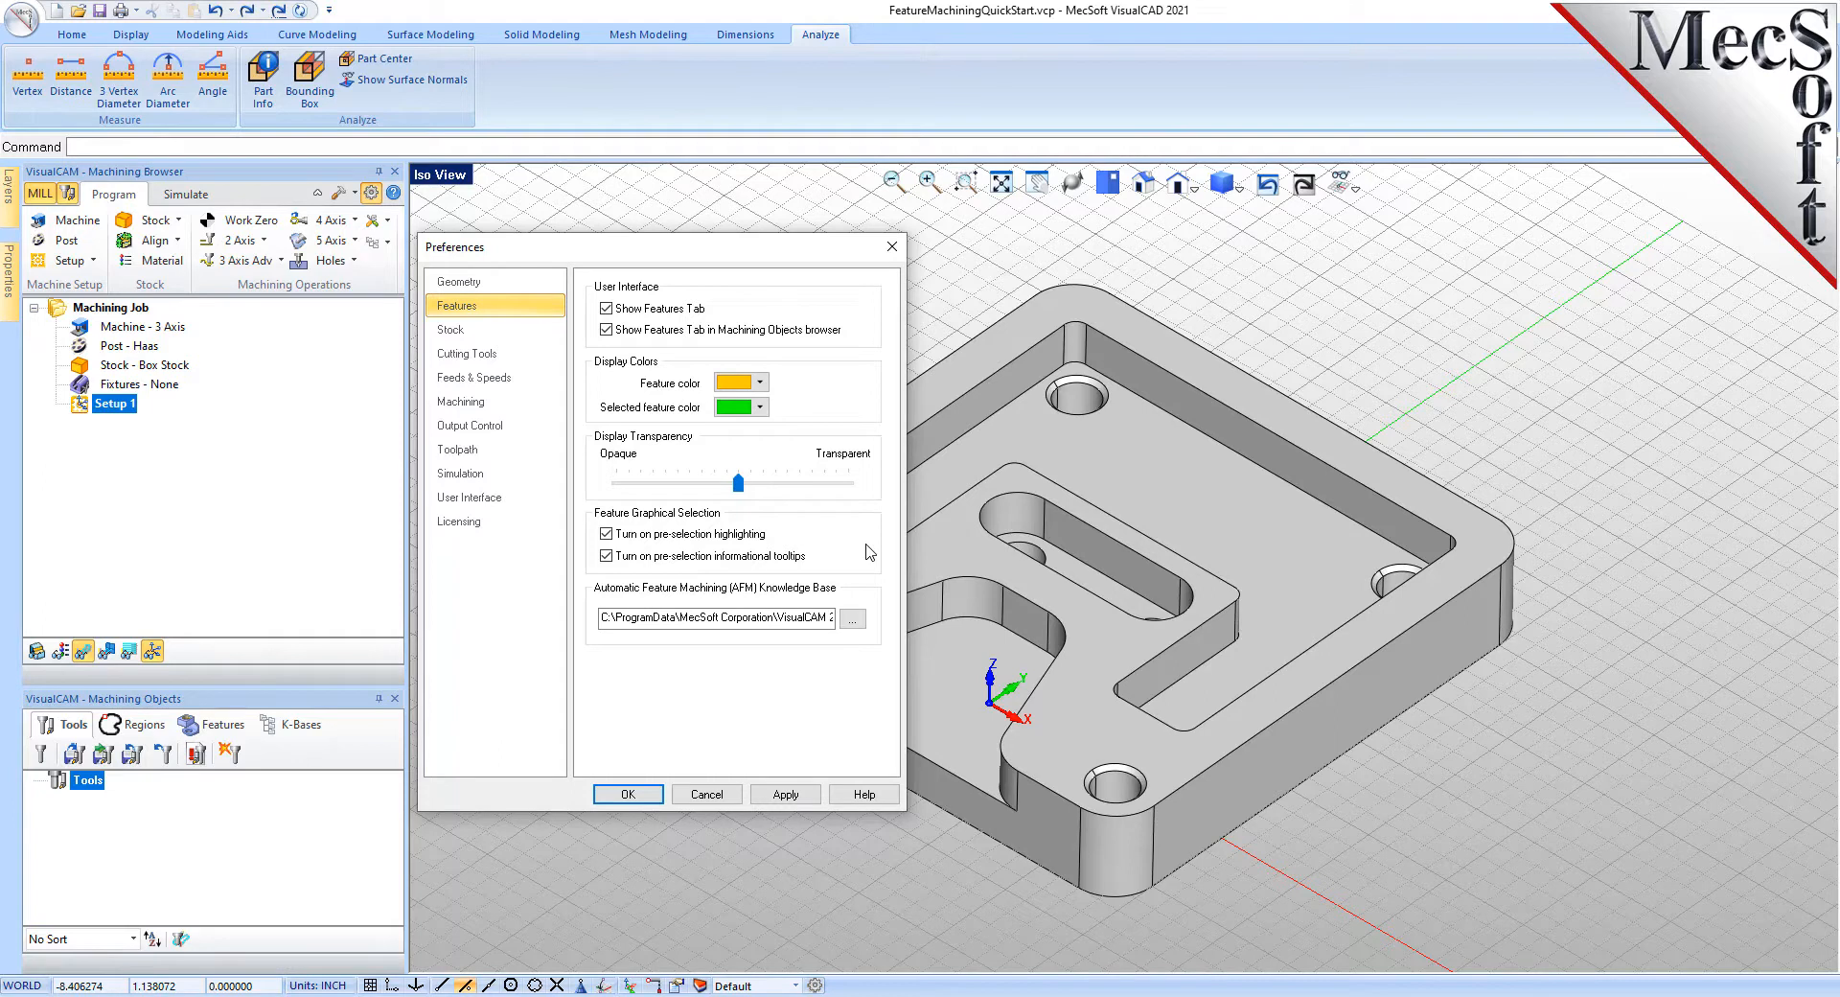
- Load DefaultAFM_INCH.vkb as the feature machining knowledge base and save the preferences
left_click(853, 622)
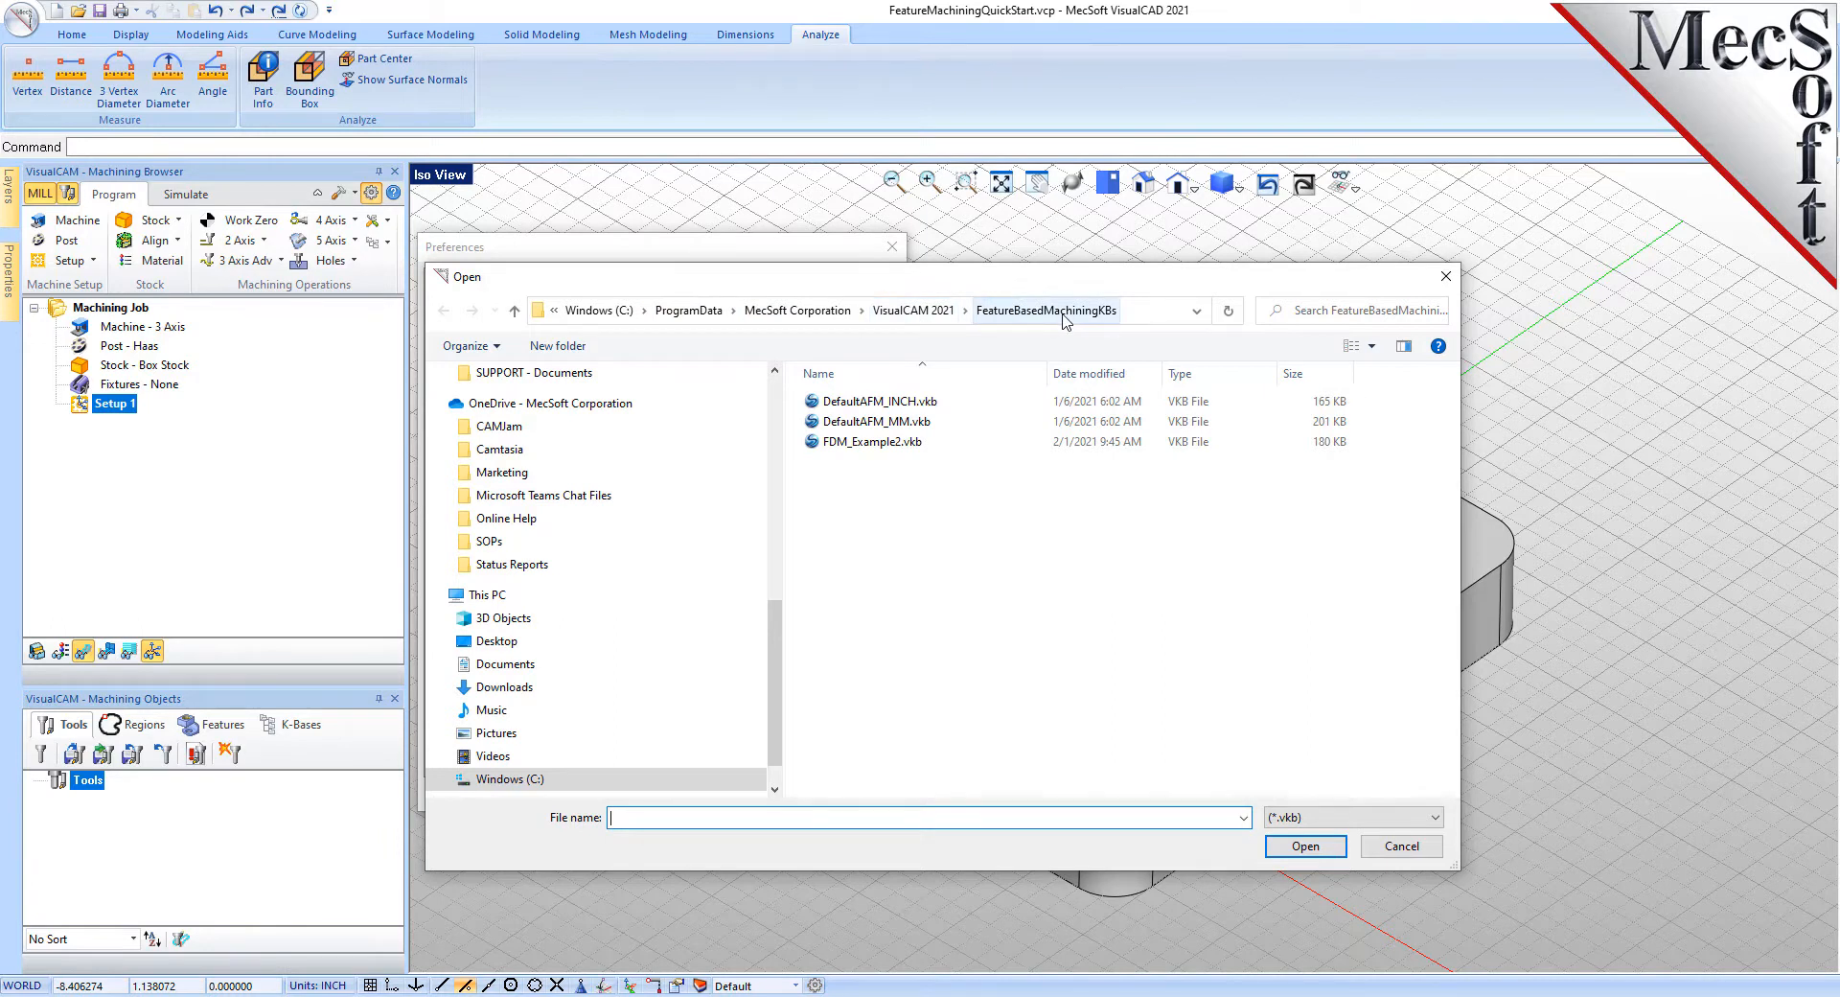
left_click(854, 404)
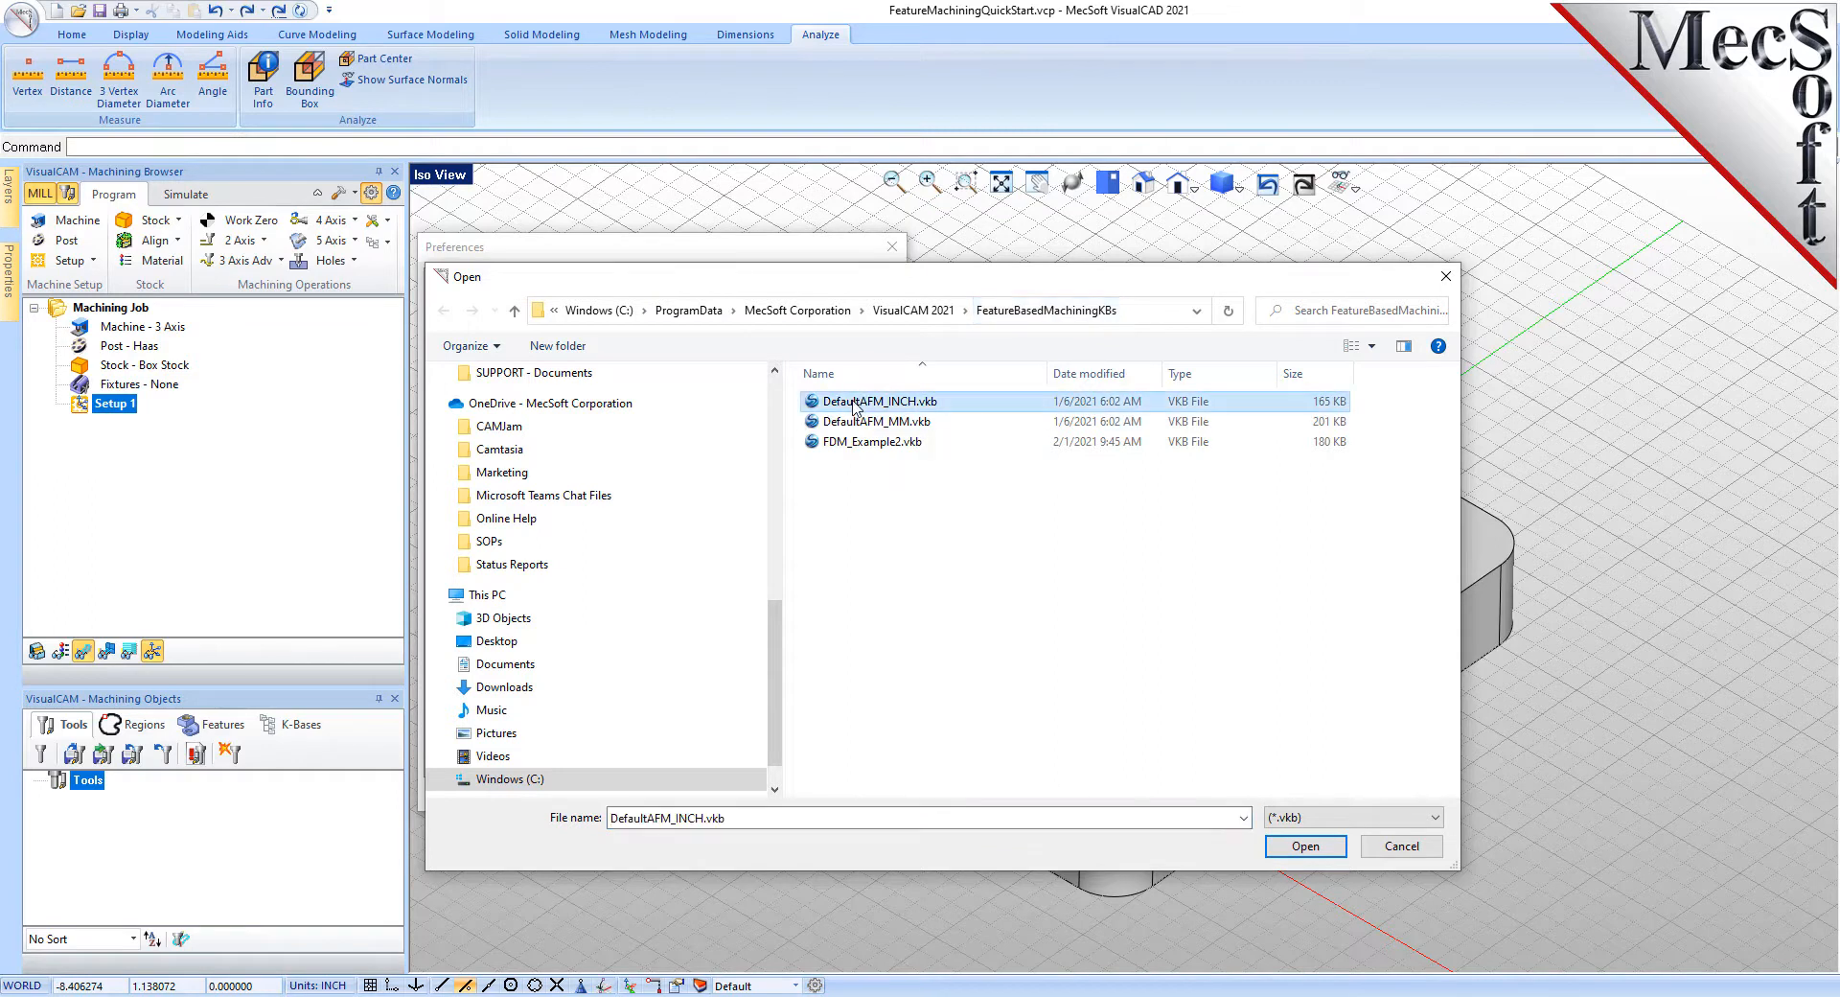
left_click(1317, 849)
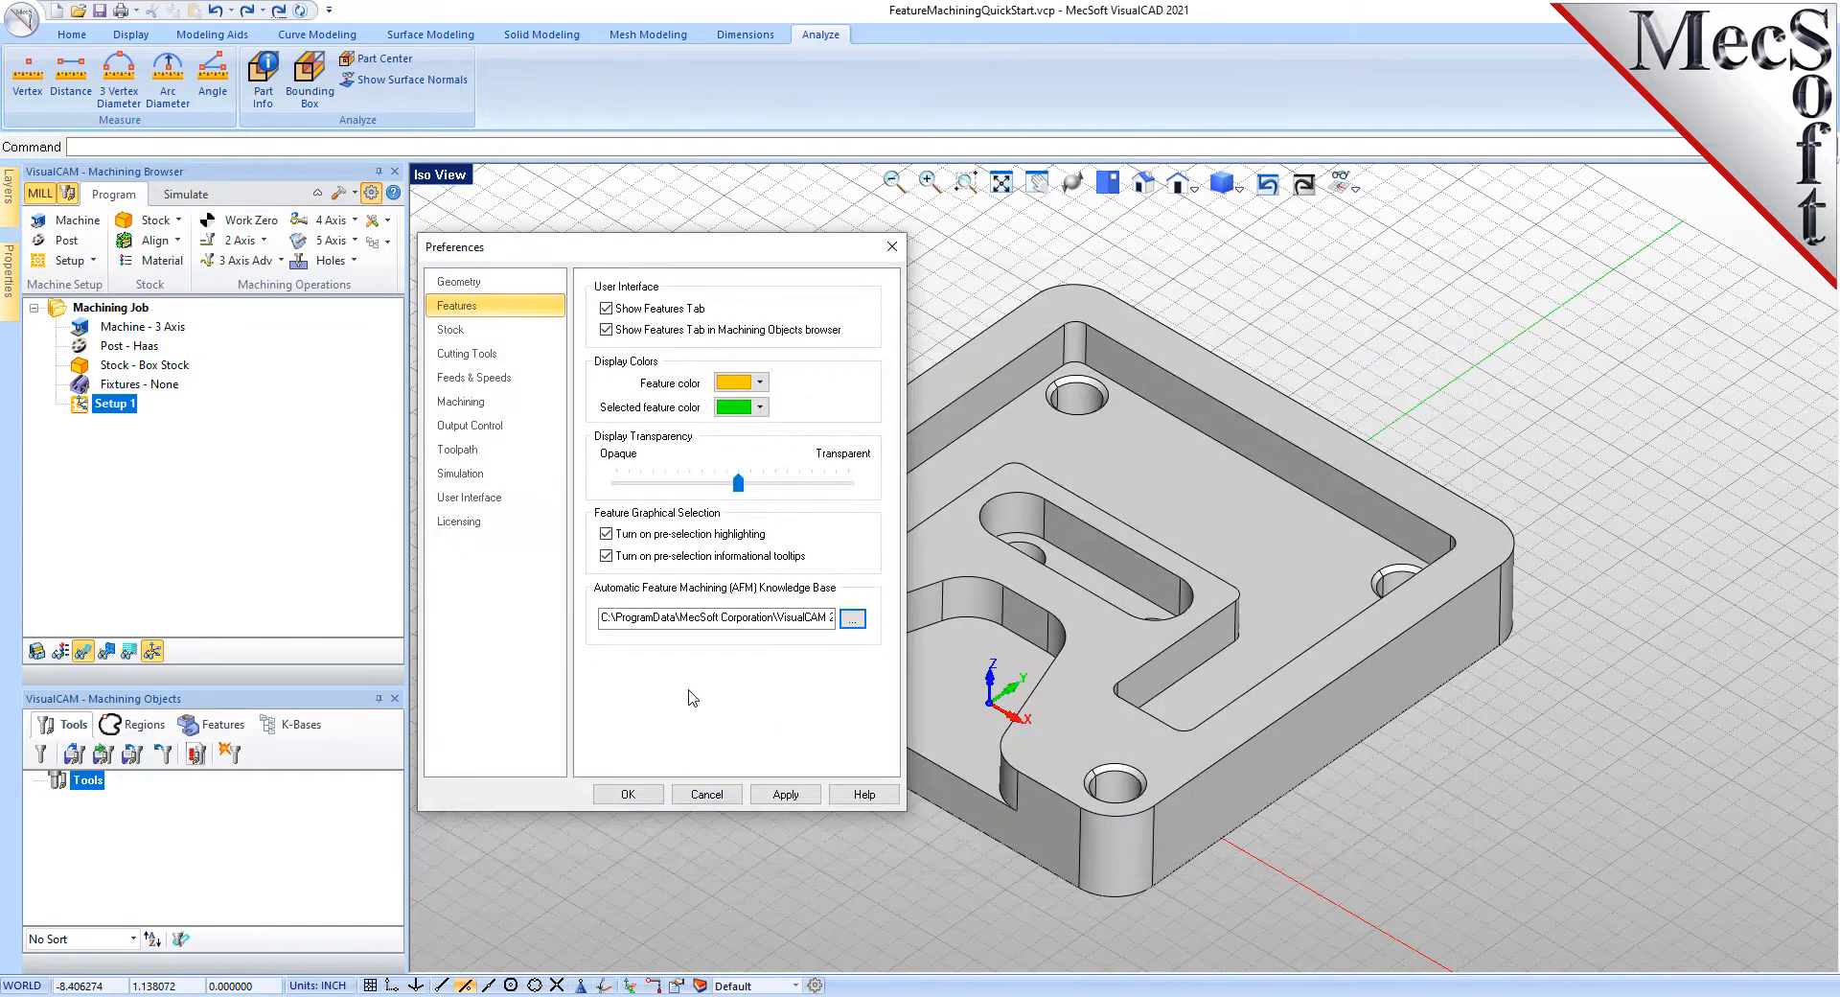
left_click_drag(603, 621, 982, 624)
left_click(729, 618)
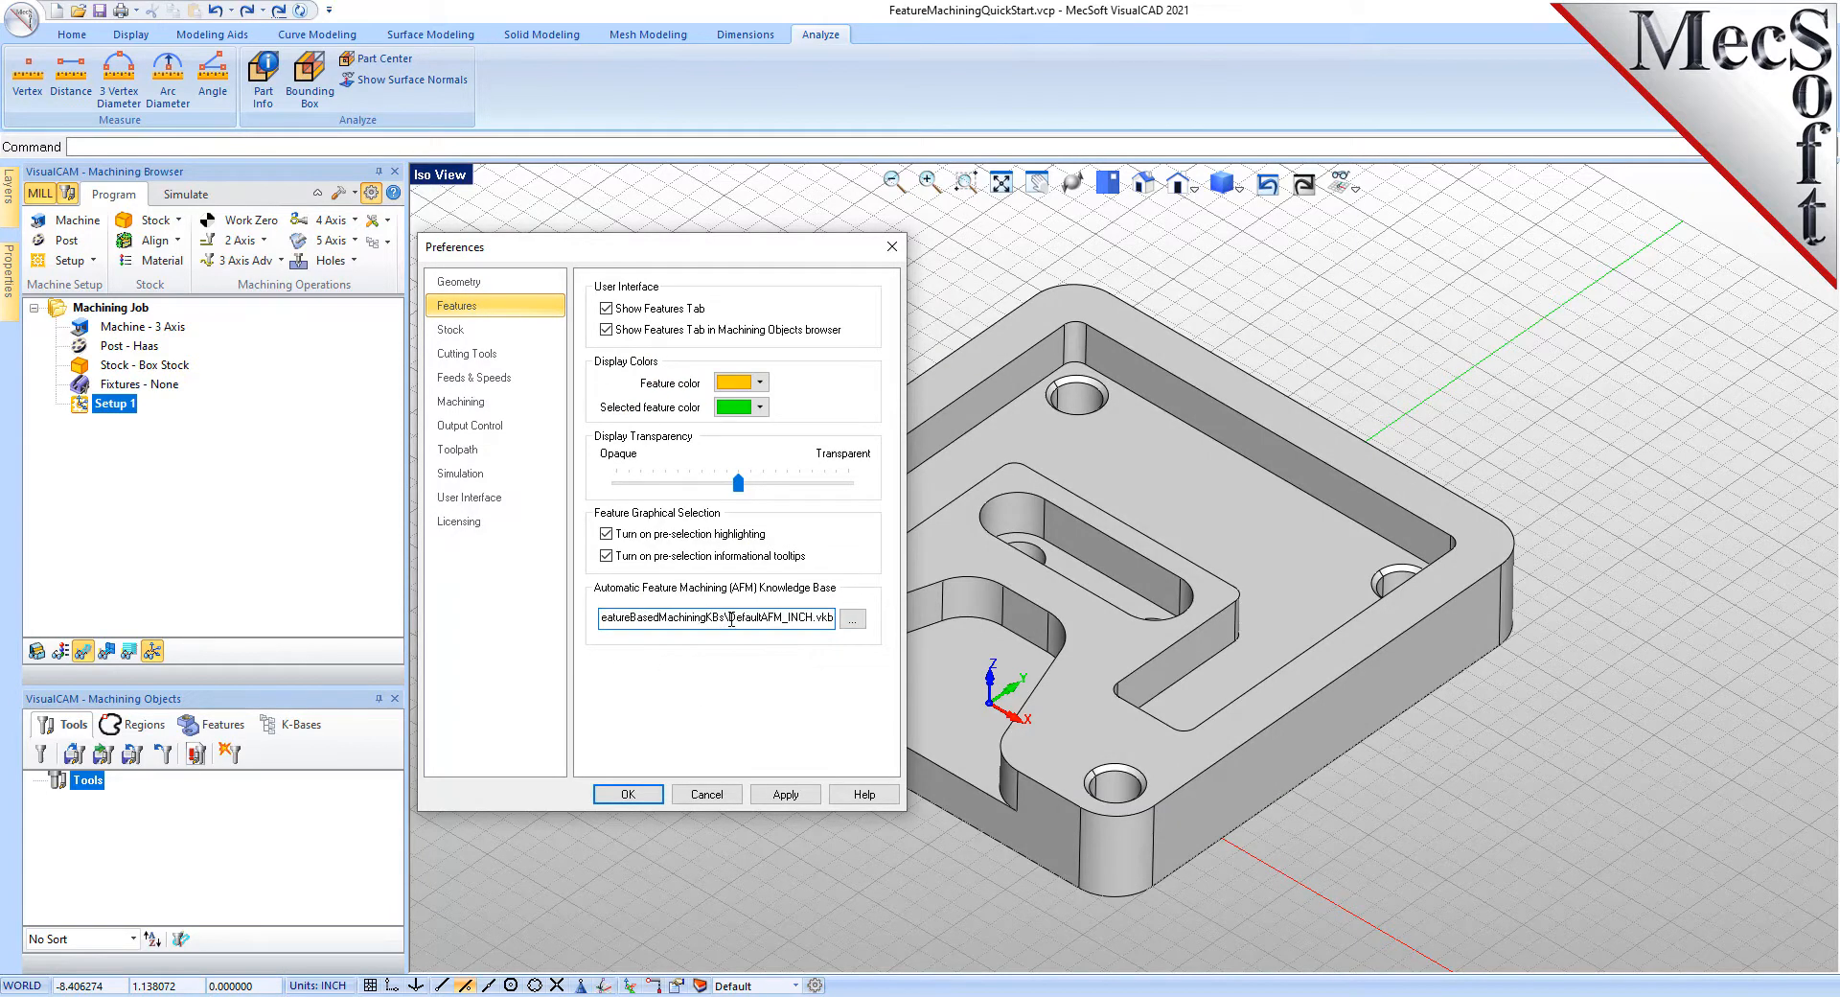
left_click_drag(728, 618, 853, 618)
left_click(622, 796)
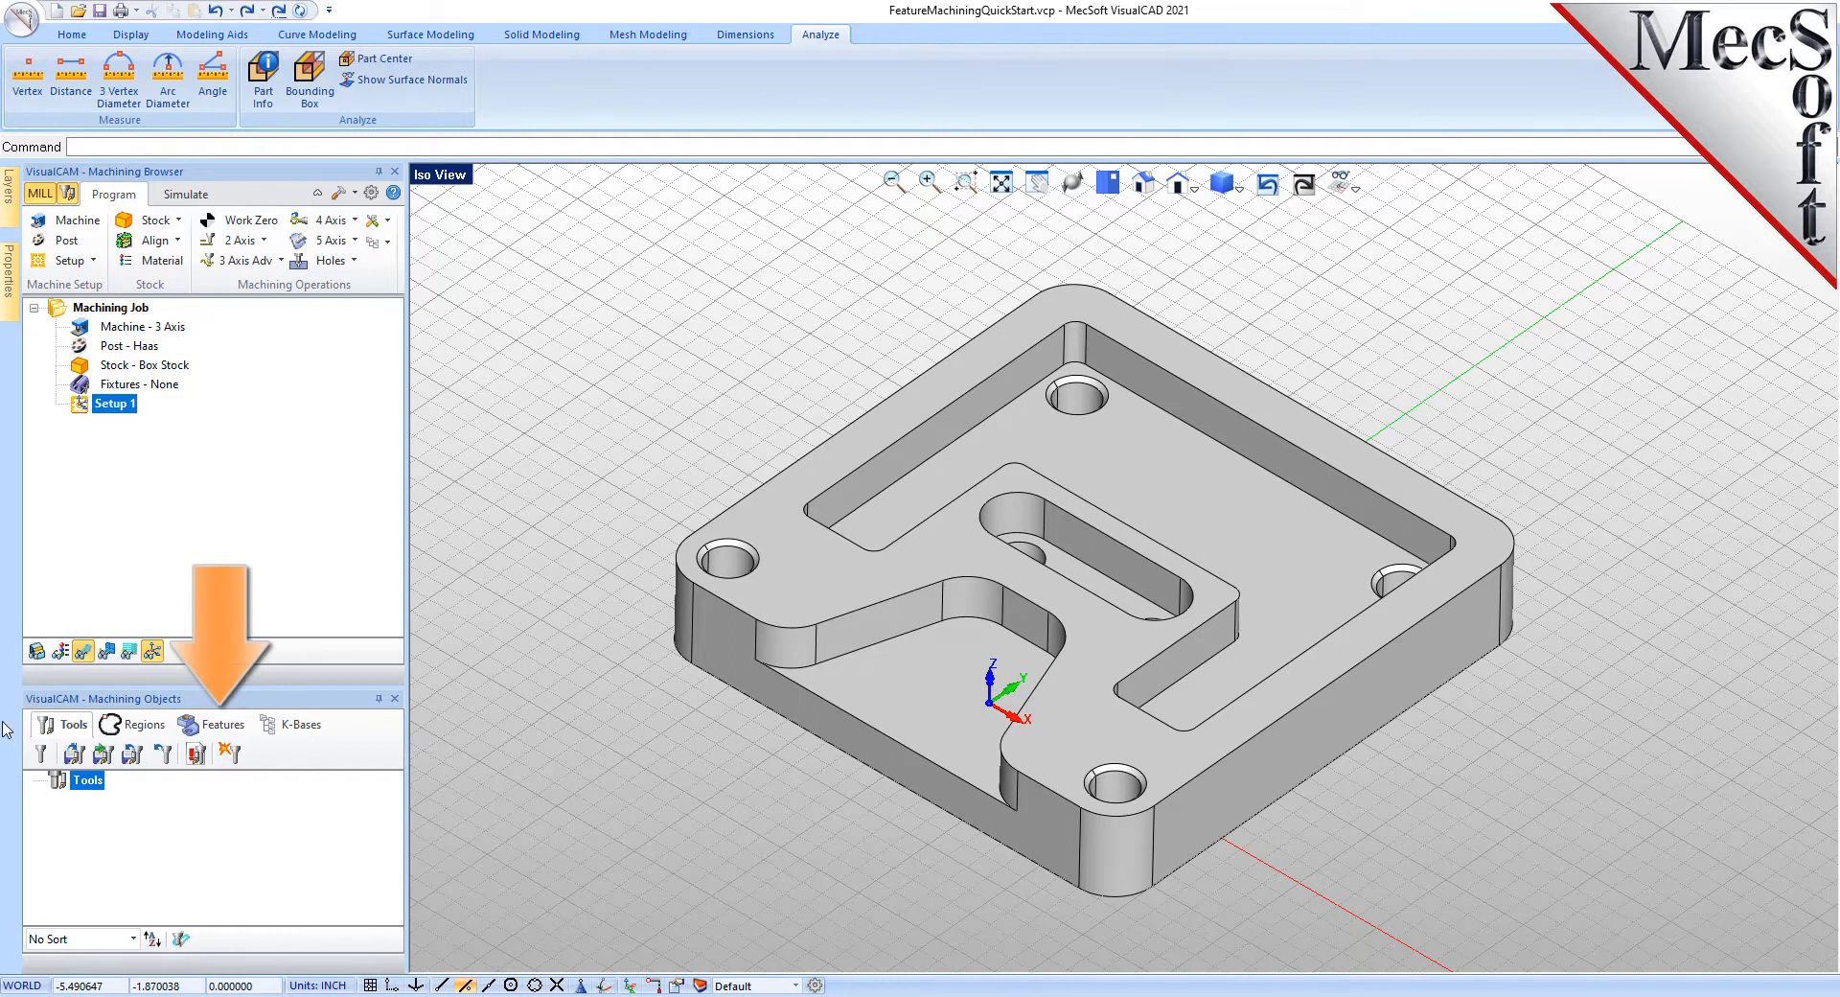
- Run automatic feature detection from the Features tab, listing silhouette, planar face and pocket features
left_click(226, 724)
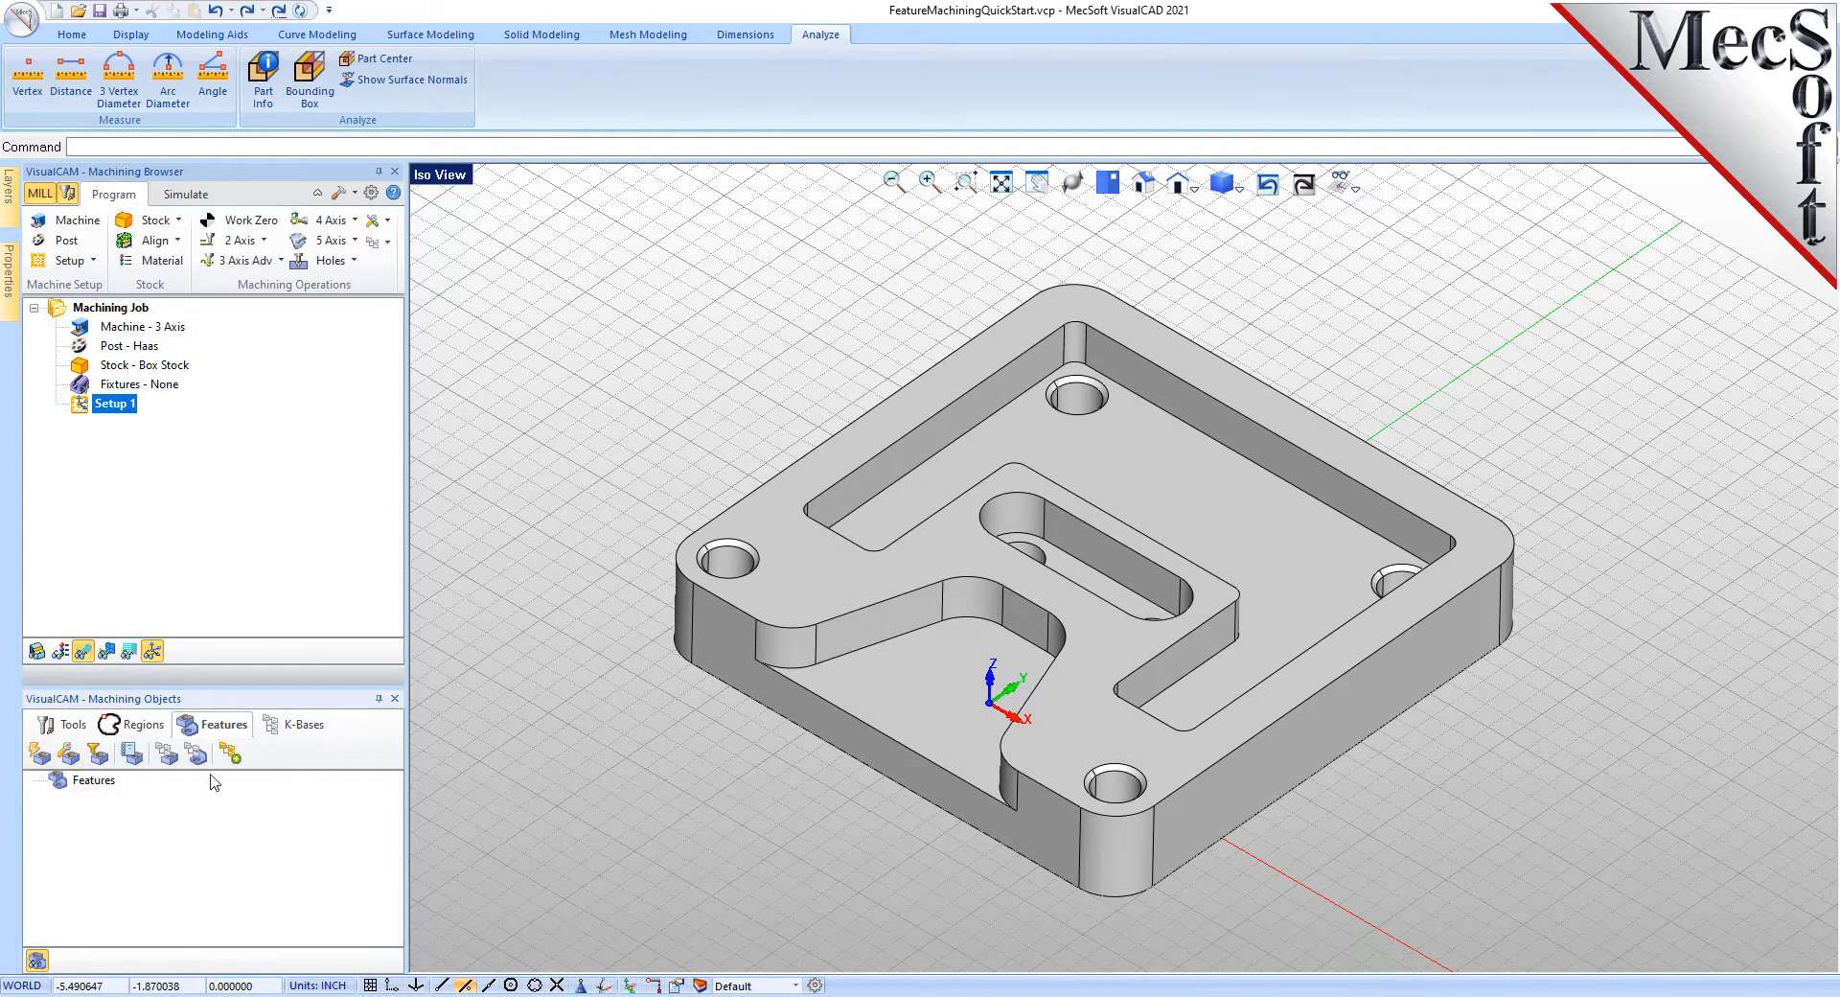
left_click(40, 756)
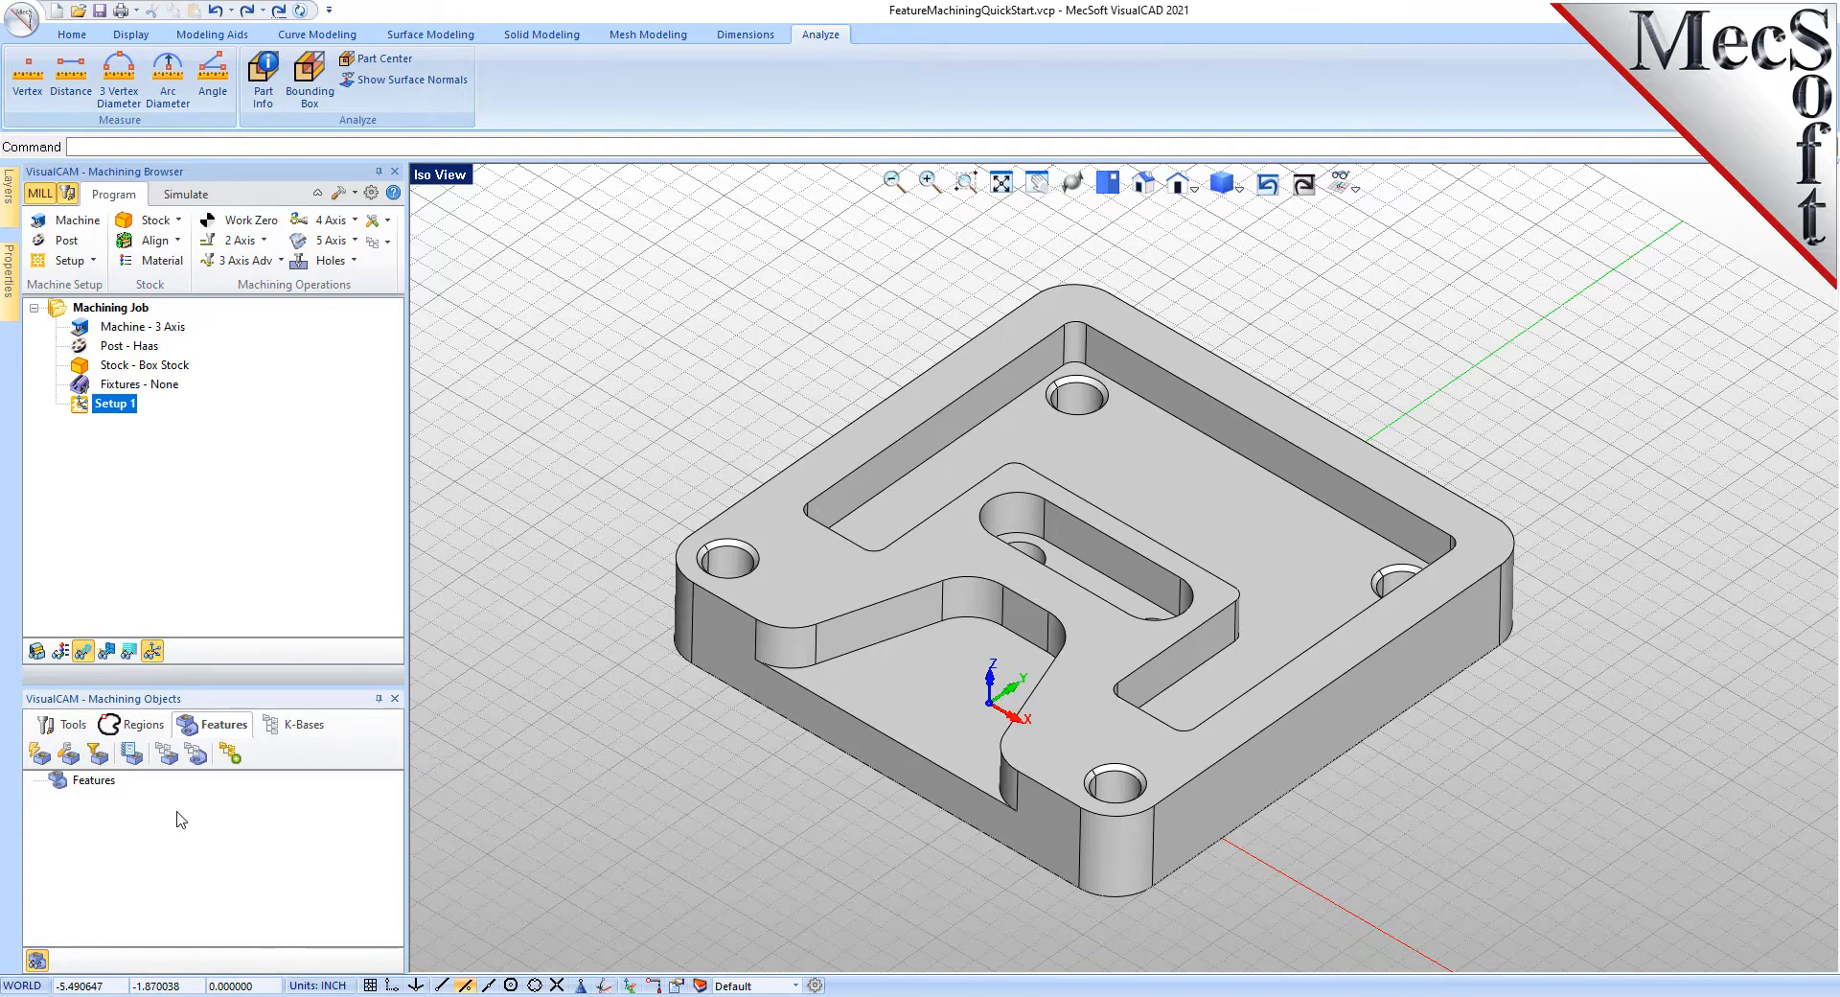
left_click(40, 755)
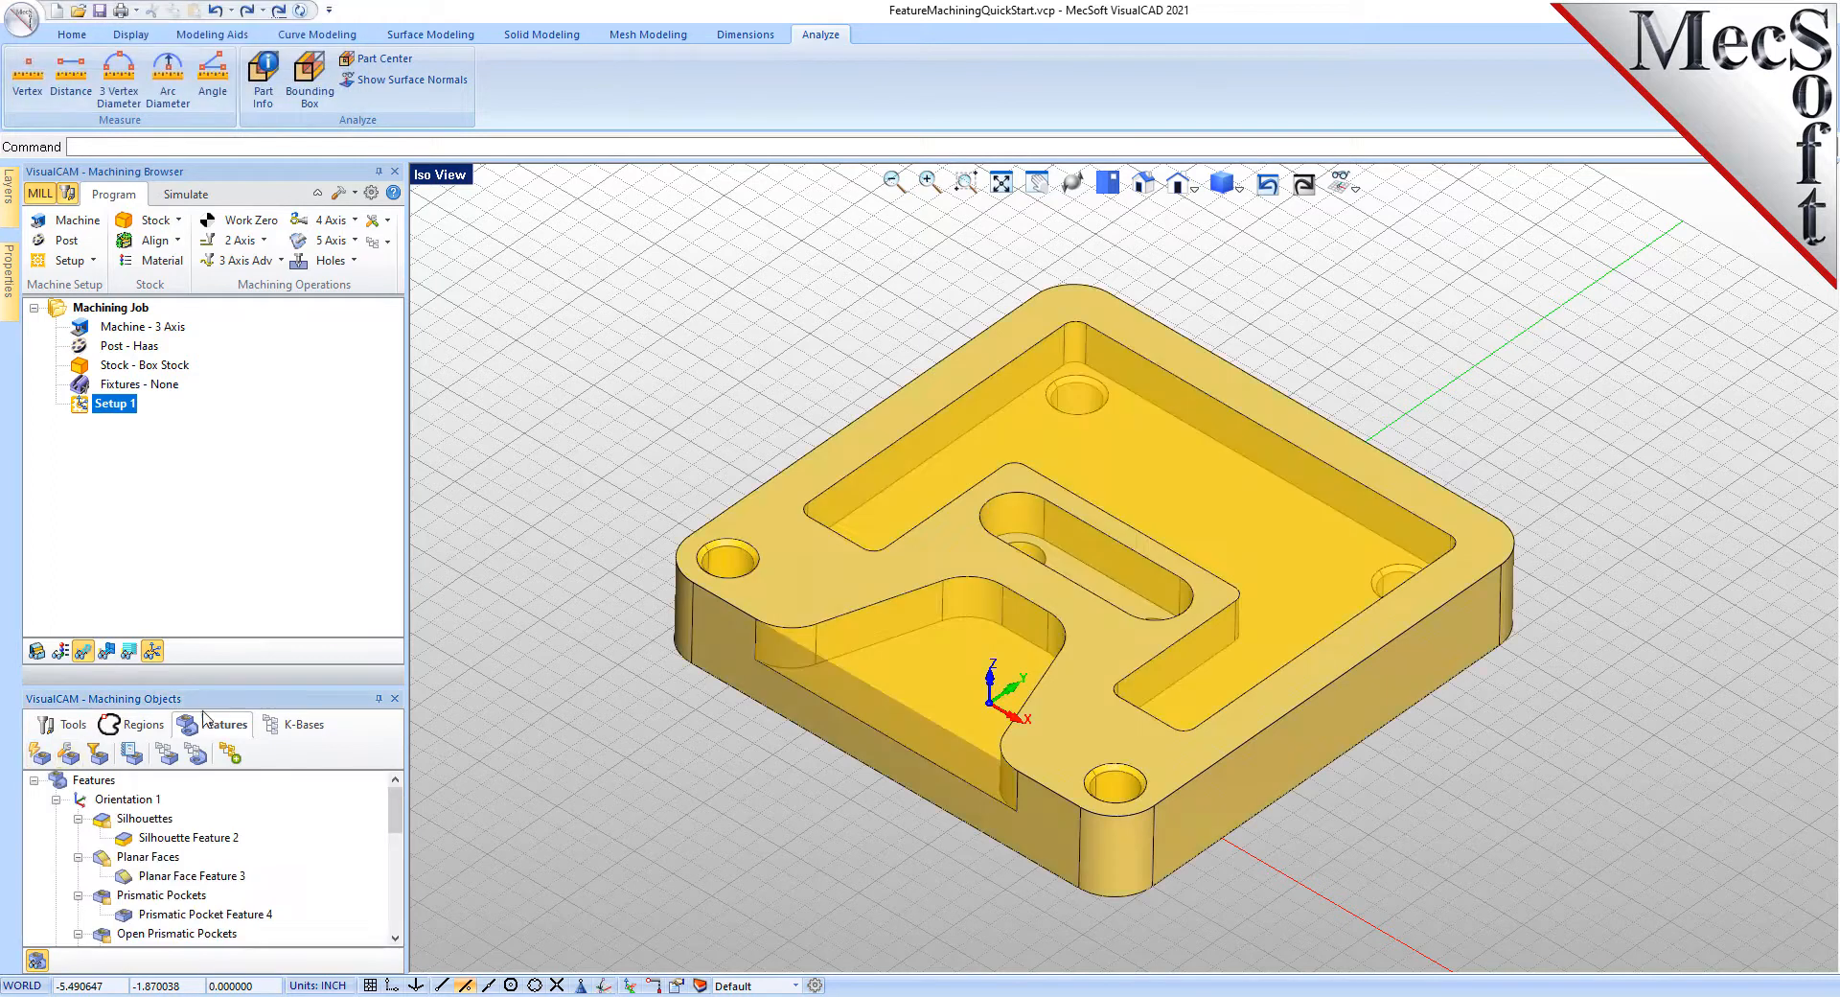
left_click_drag(202, 679, 213, 554)
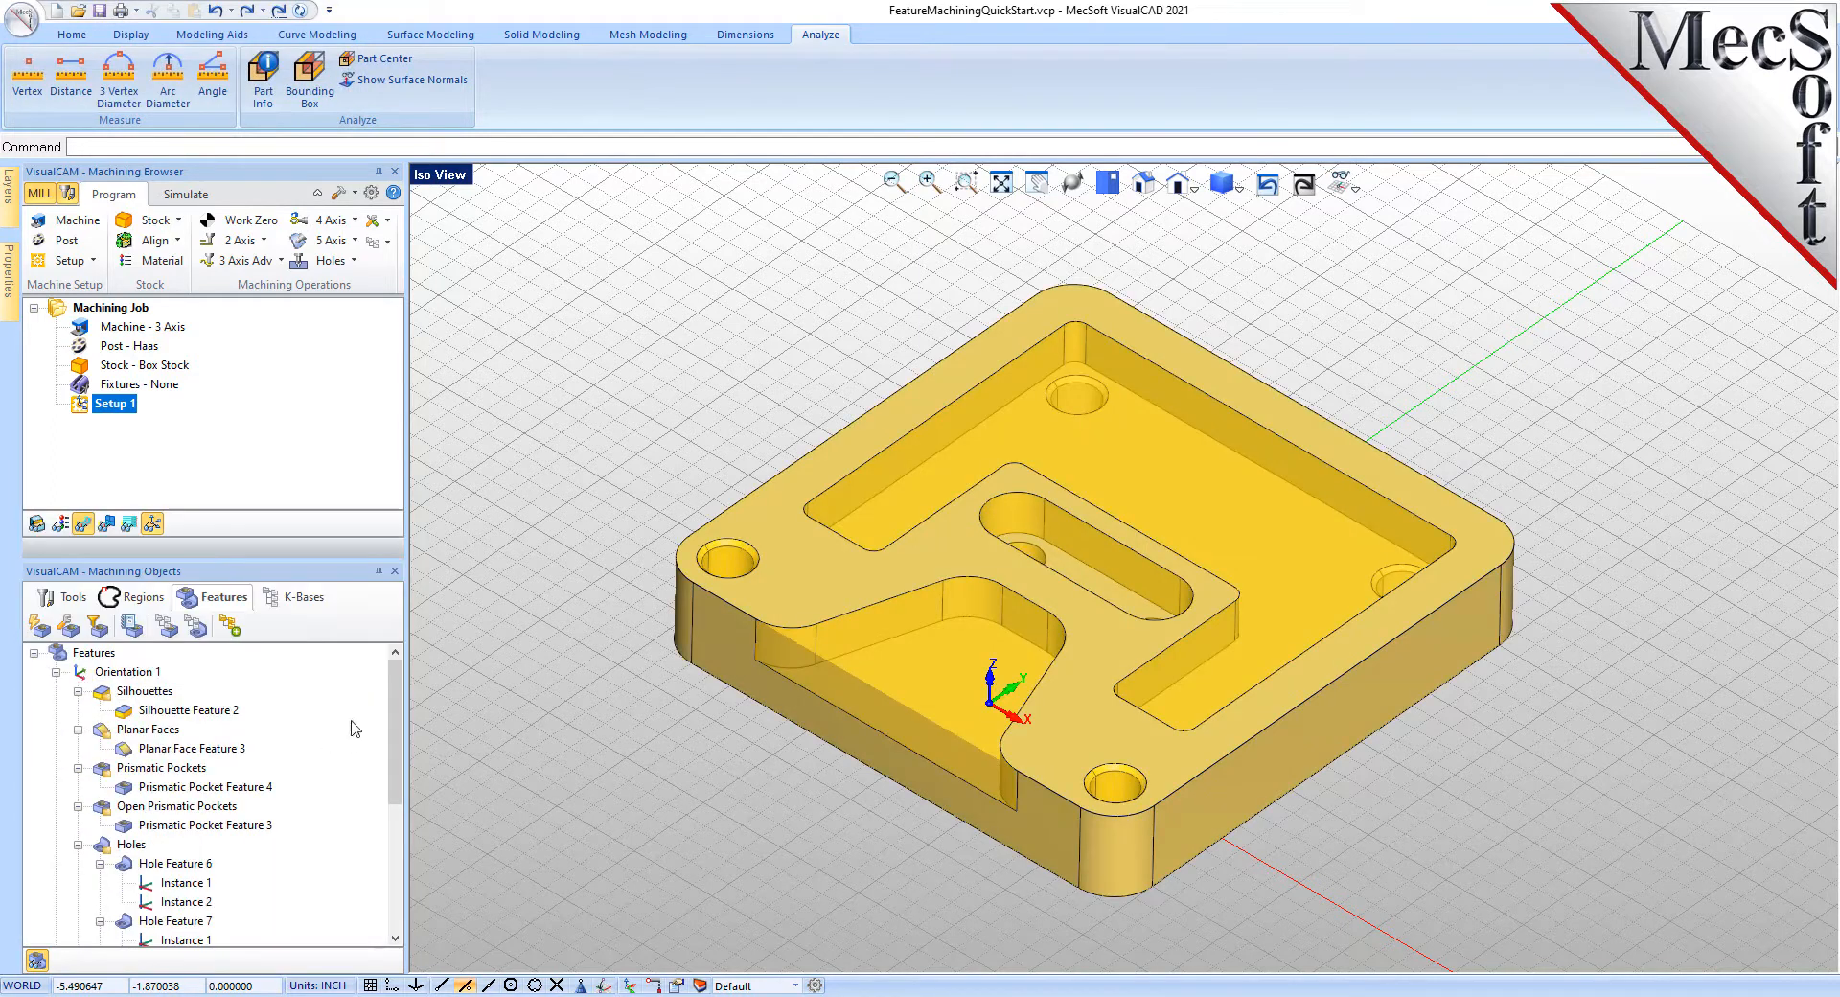
mouse_move(397, 690)
left_mouse_down()
mouse_move(397, 897)
mouse_move(399, 687)
left_mouse_up()
left_click(176, 748)
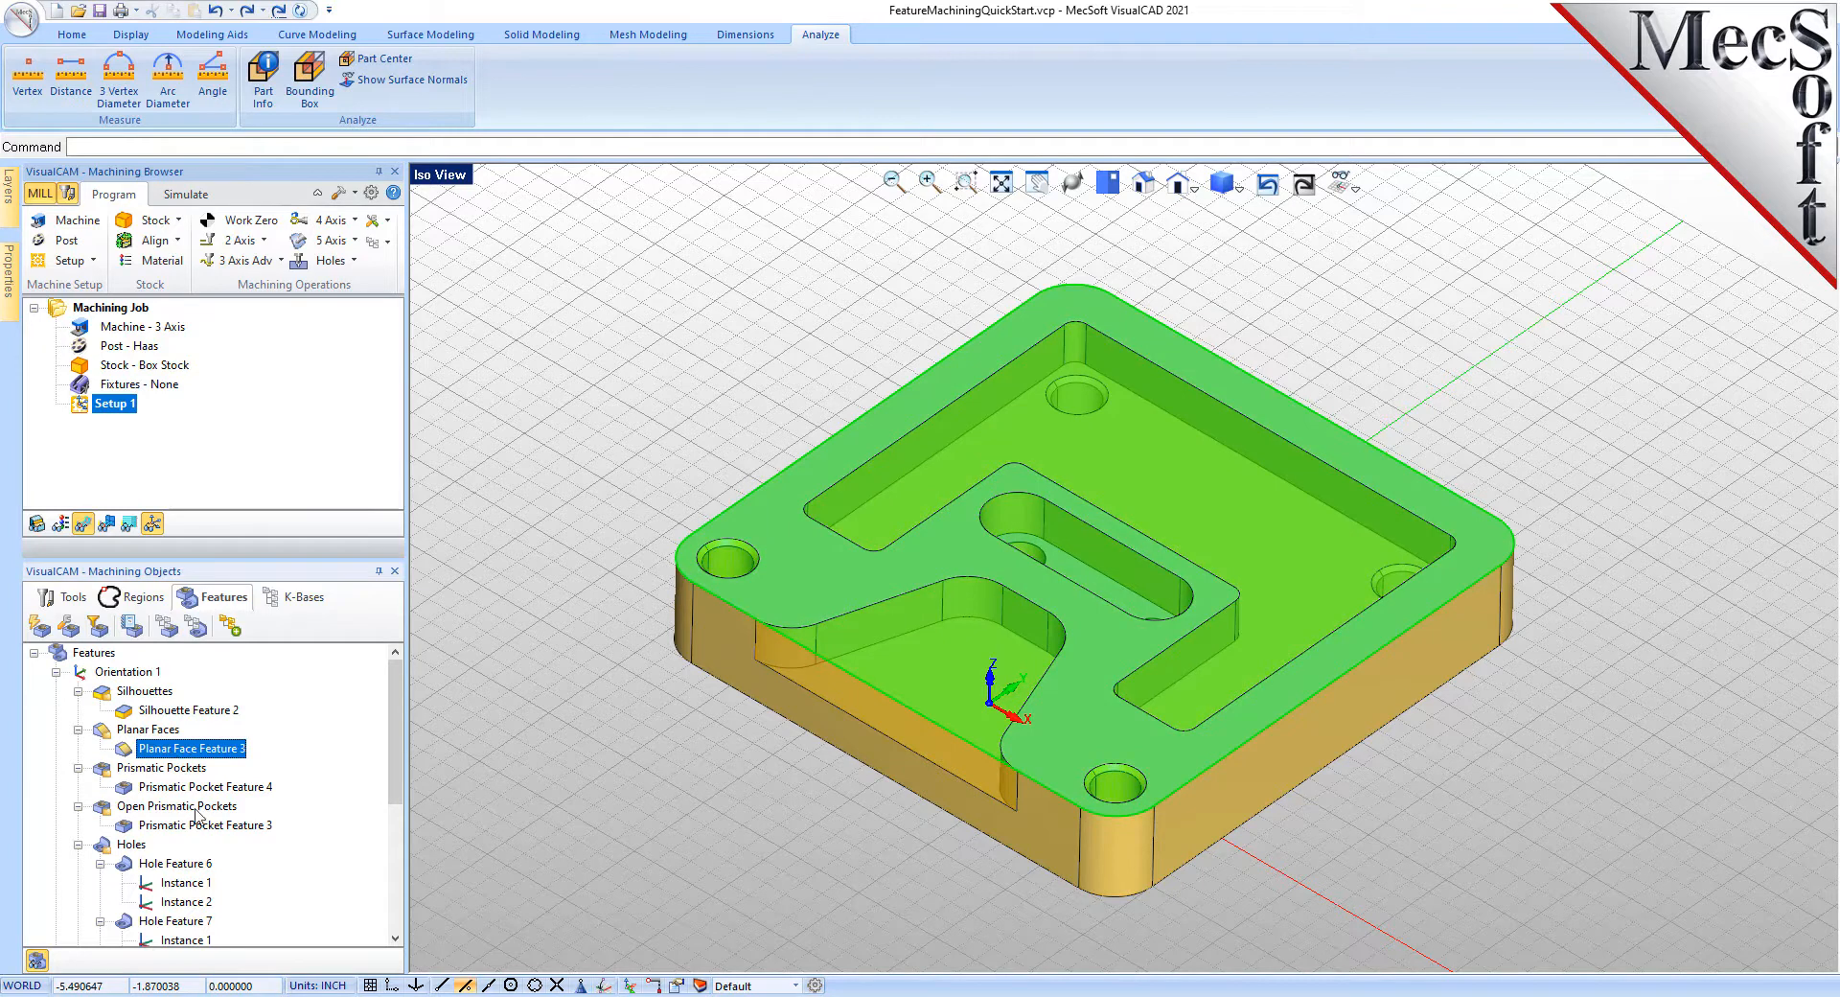
left_click(216, 788)
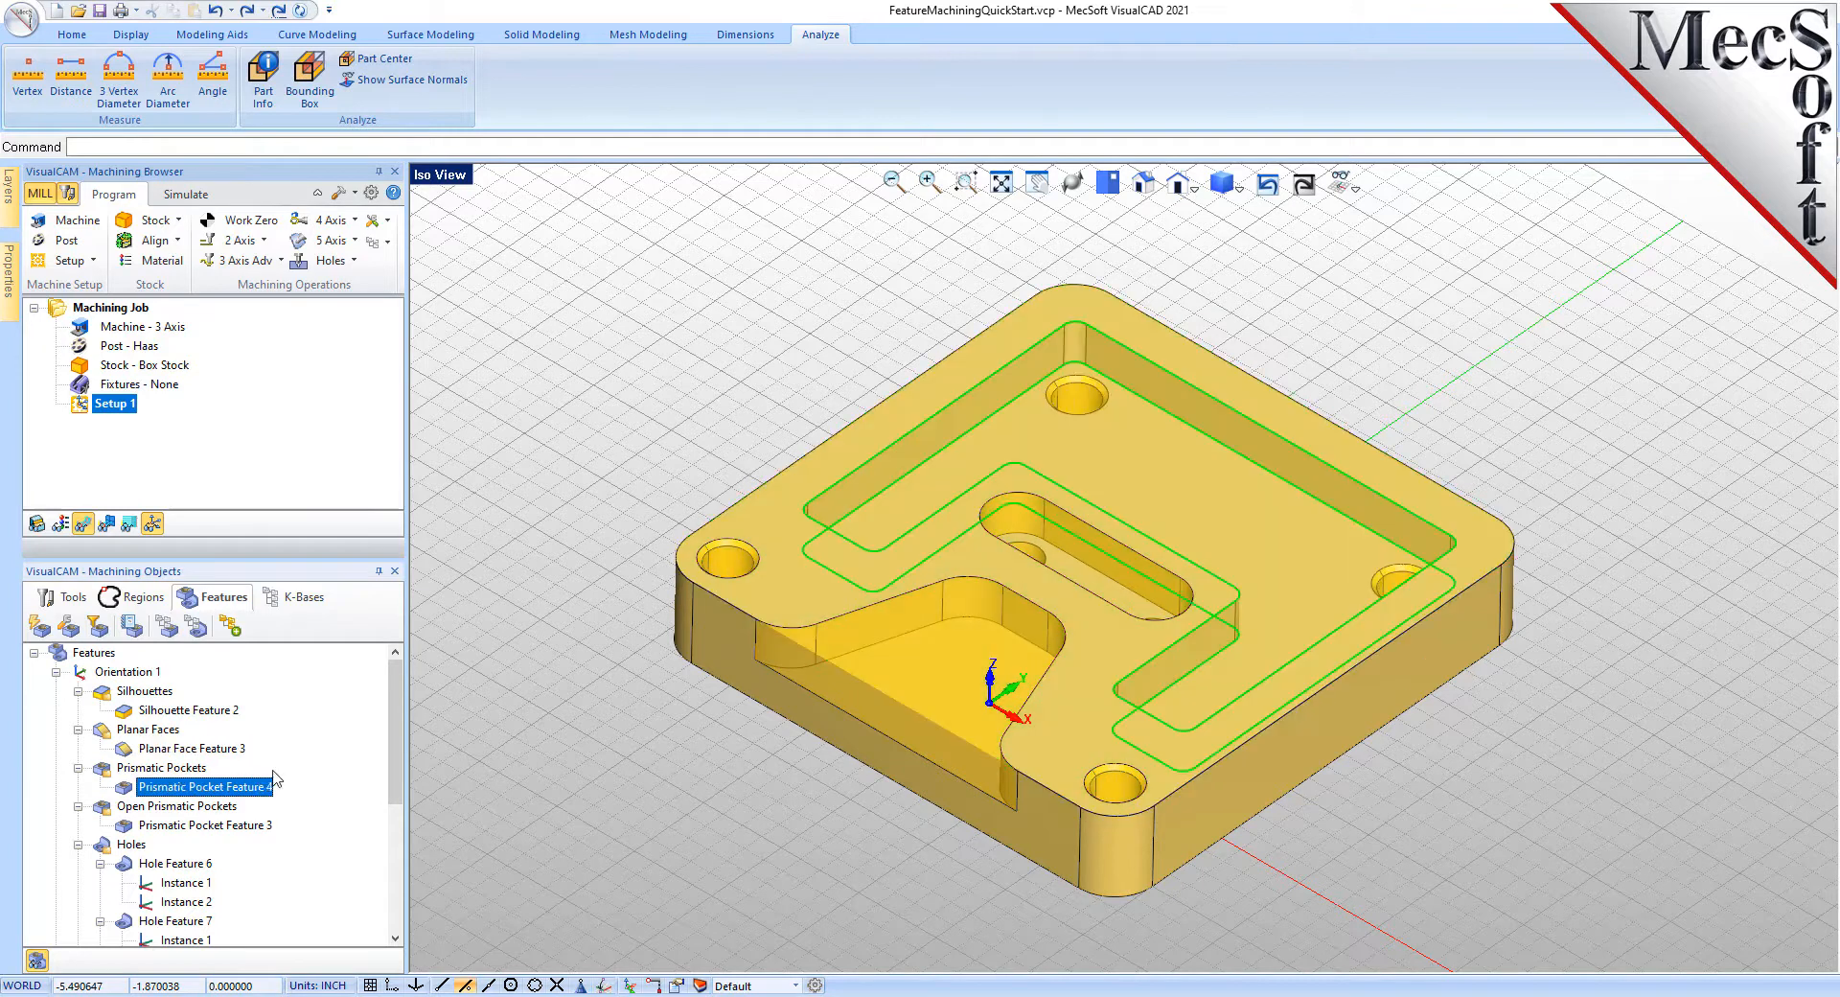
left_click(211, 808)
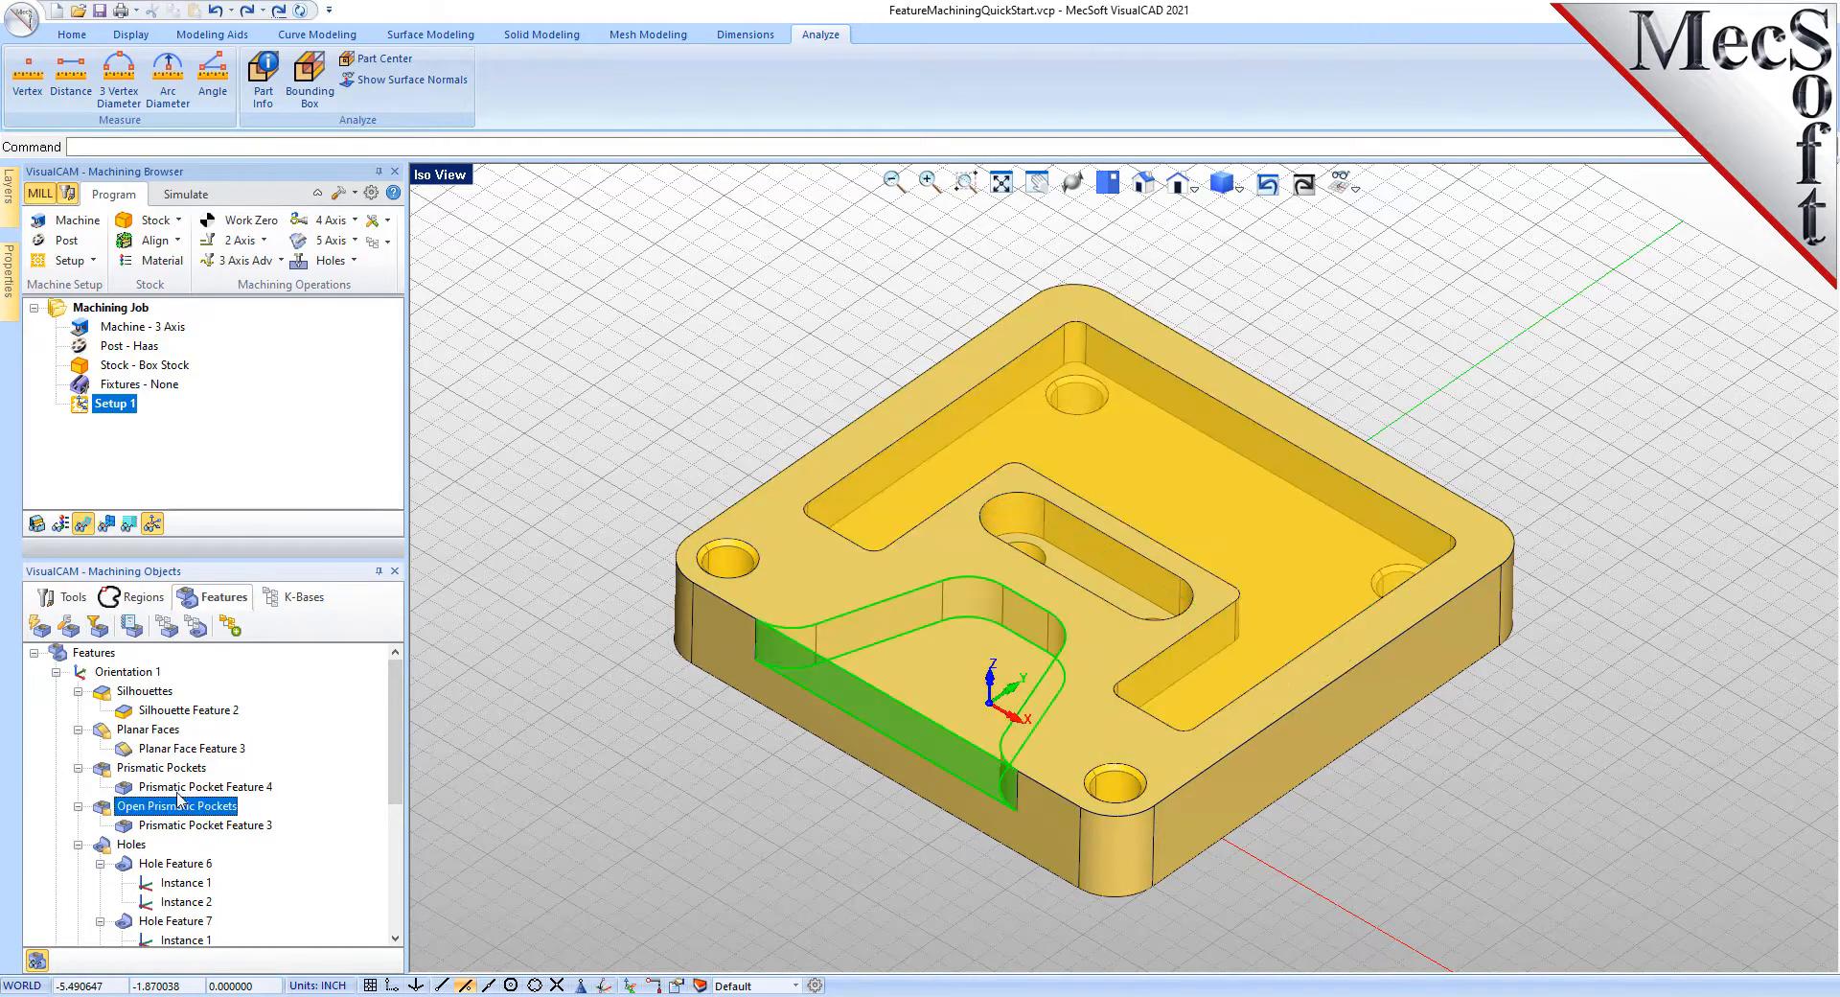
left_click(130, 846)
scroll(300, 741, "down", 4)
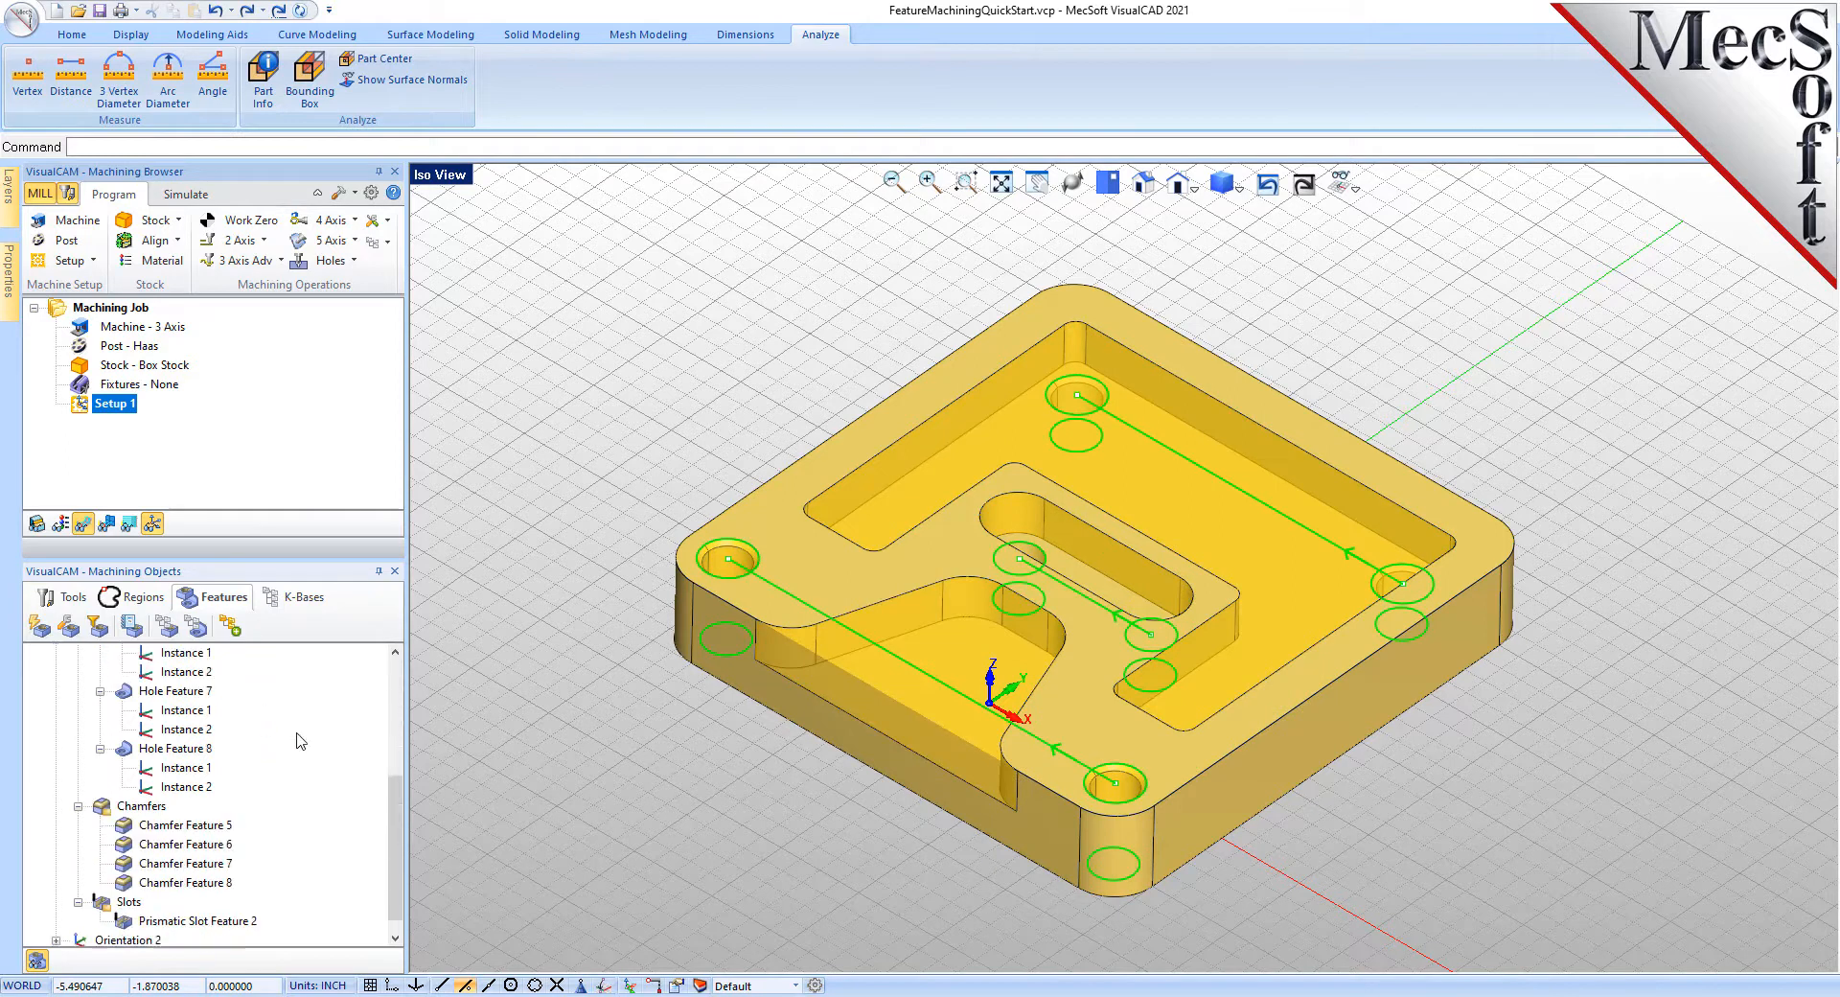
left_click(152, 786)
scroll(317, 794, "up", 5)
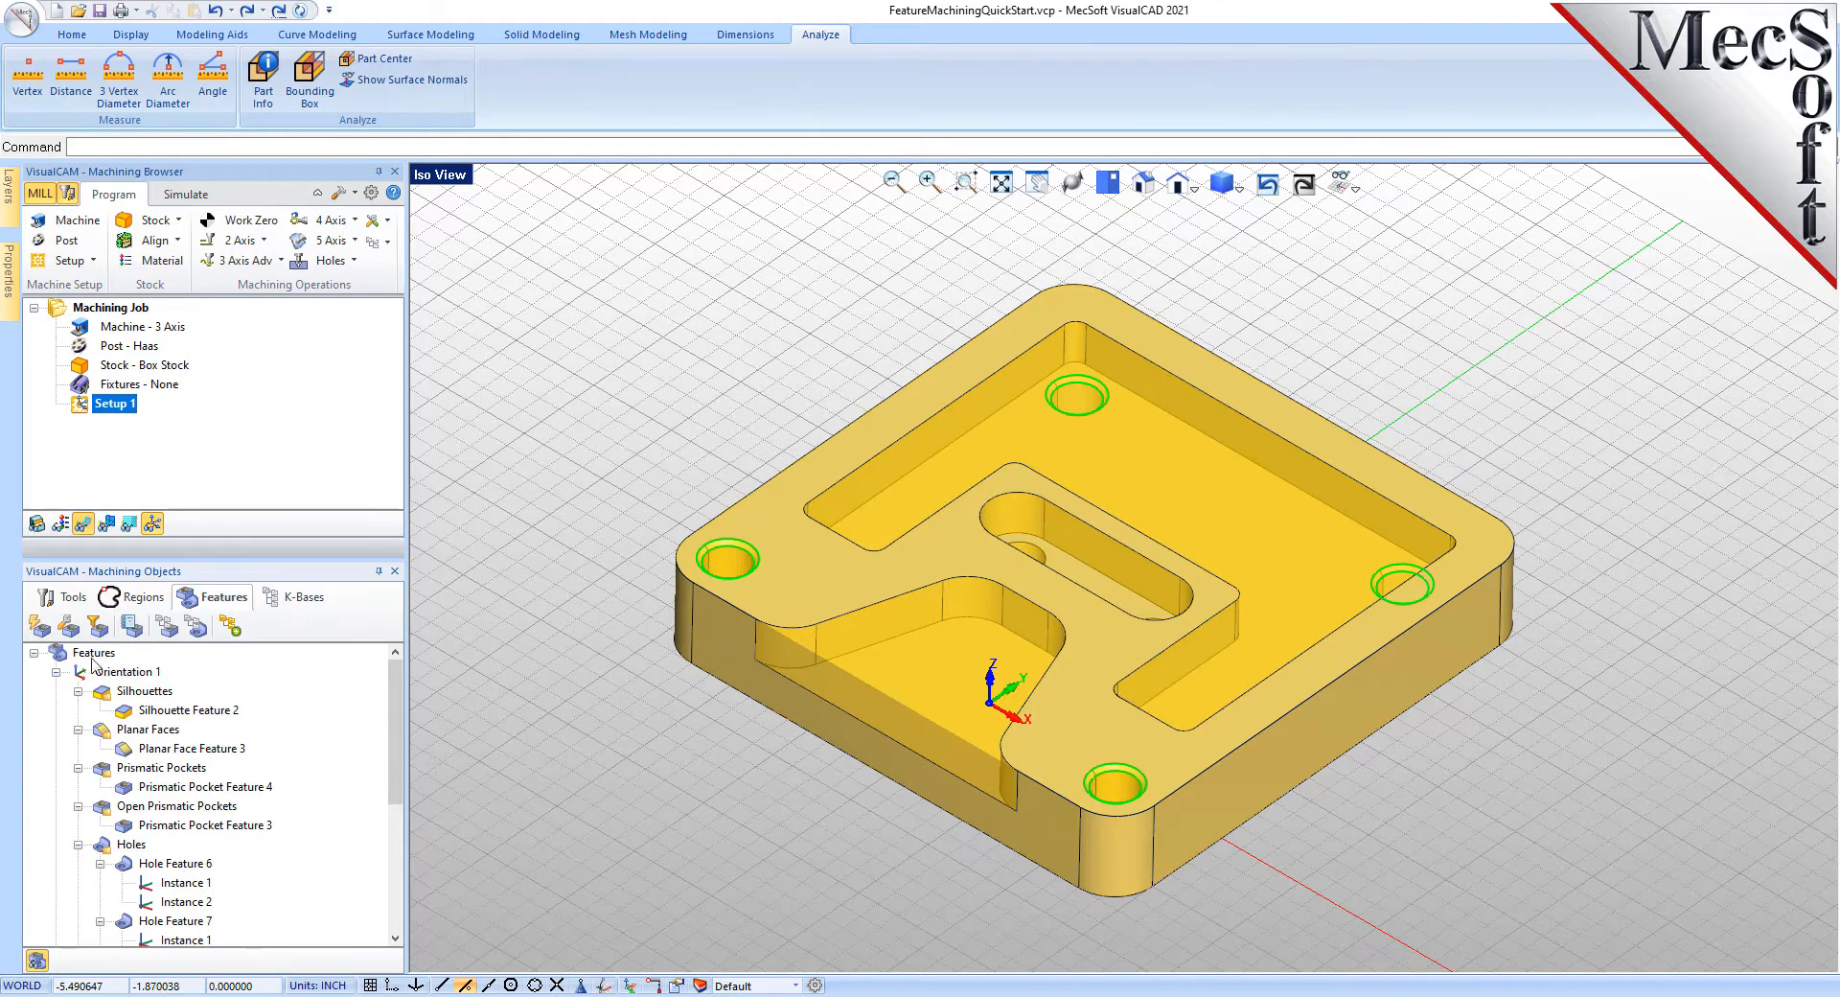
left_click(91, 657)
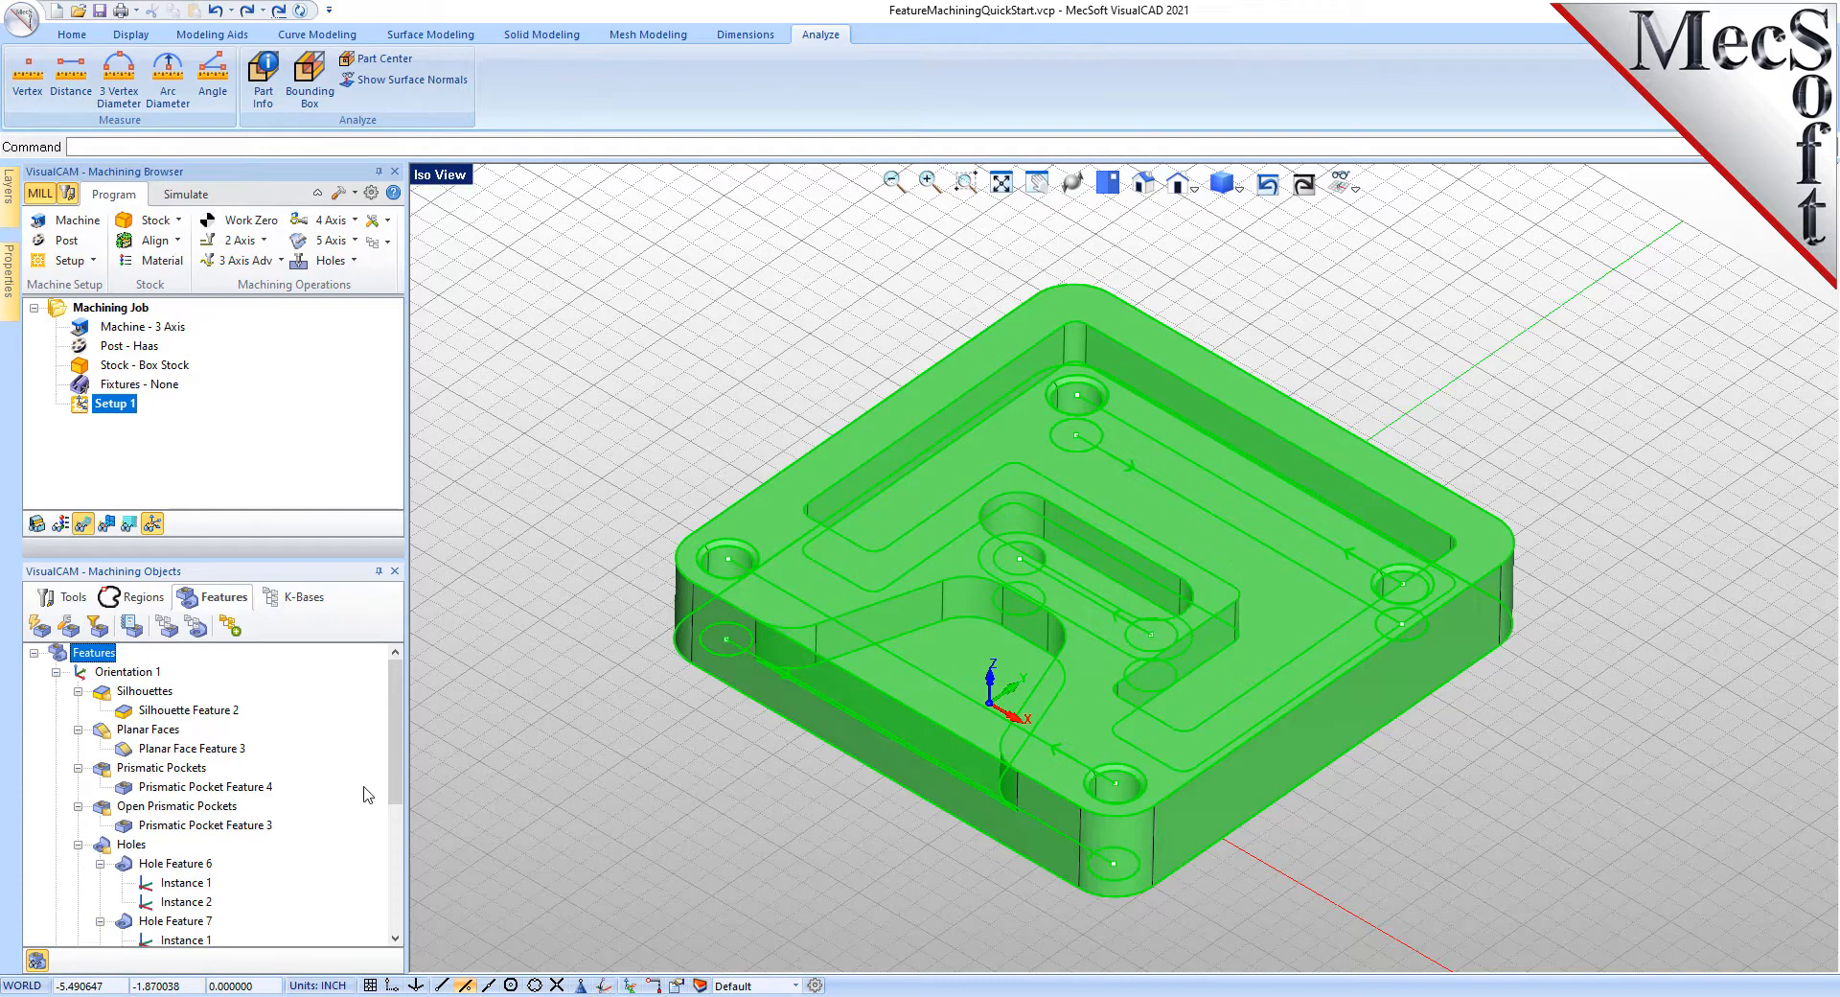
left_click(133, 714)
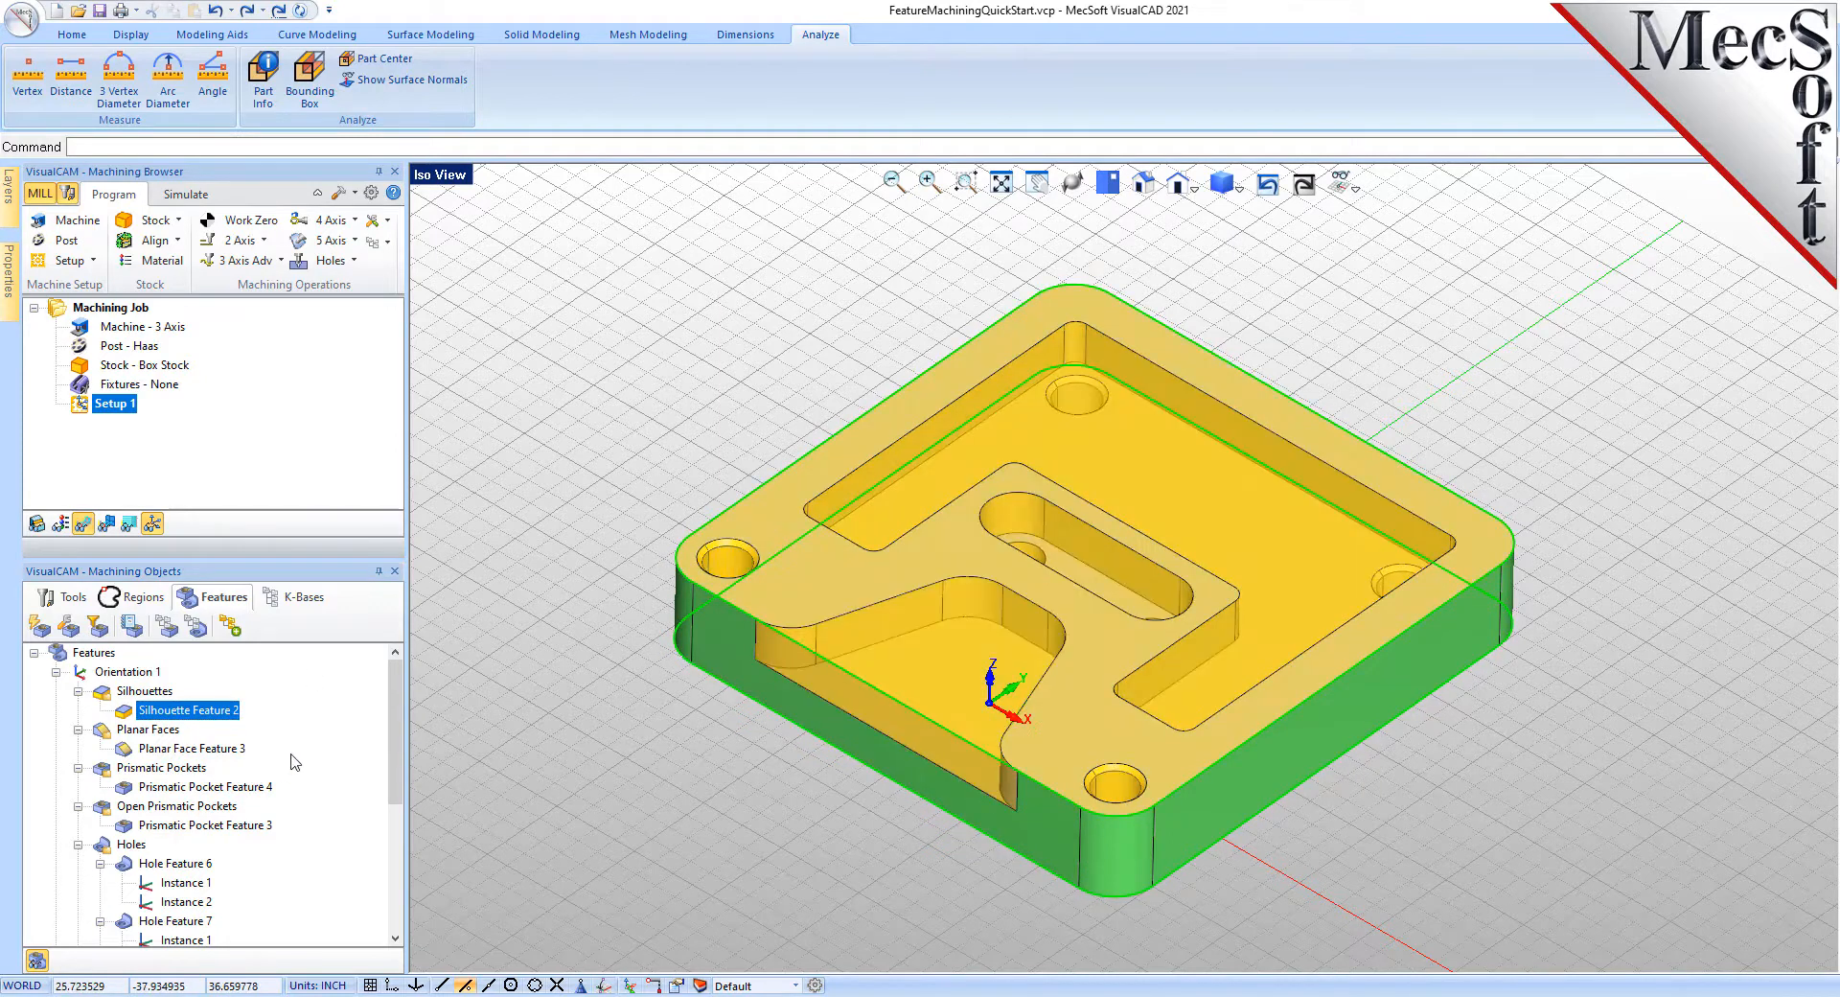
left_click(93, 653)
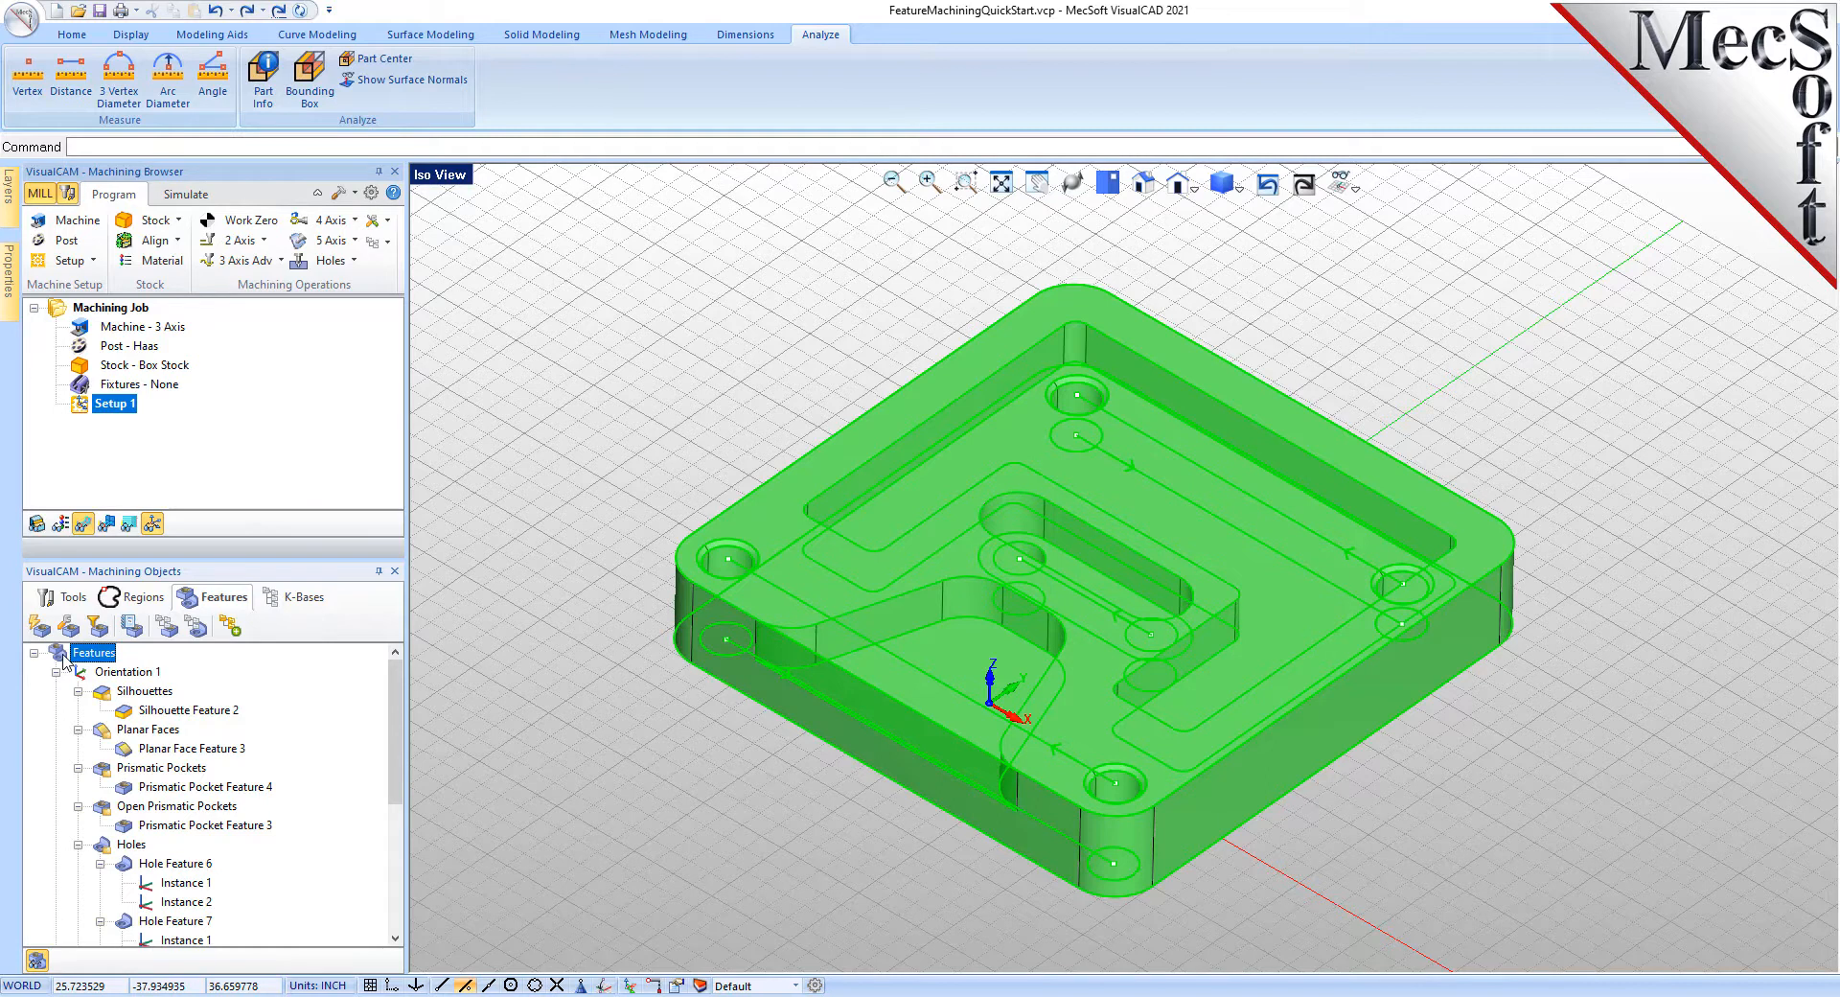
- Generate machining operations from all detected features with AFM and enlarge the operations list
left_click(126, 633)
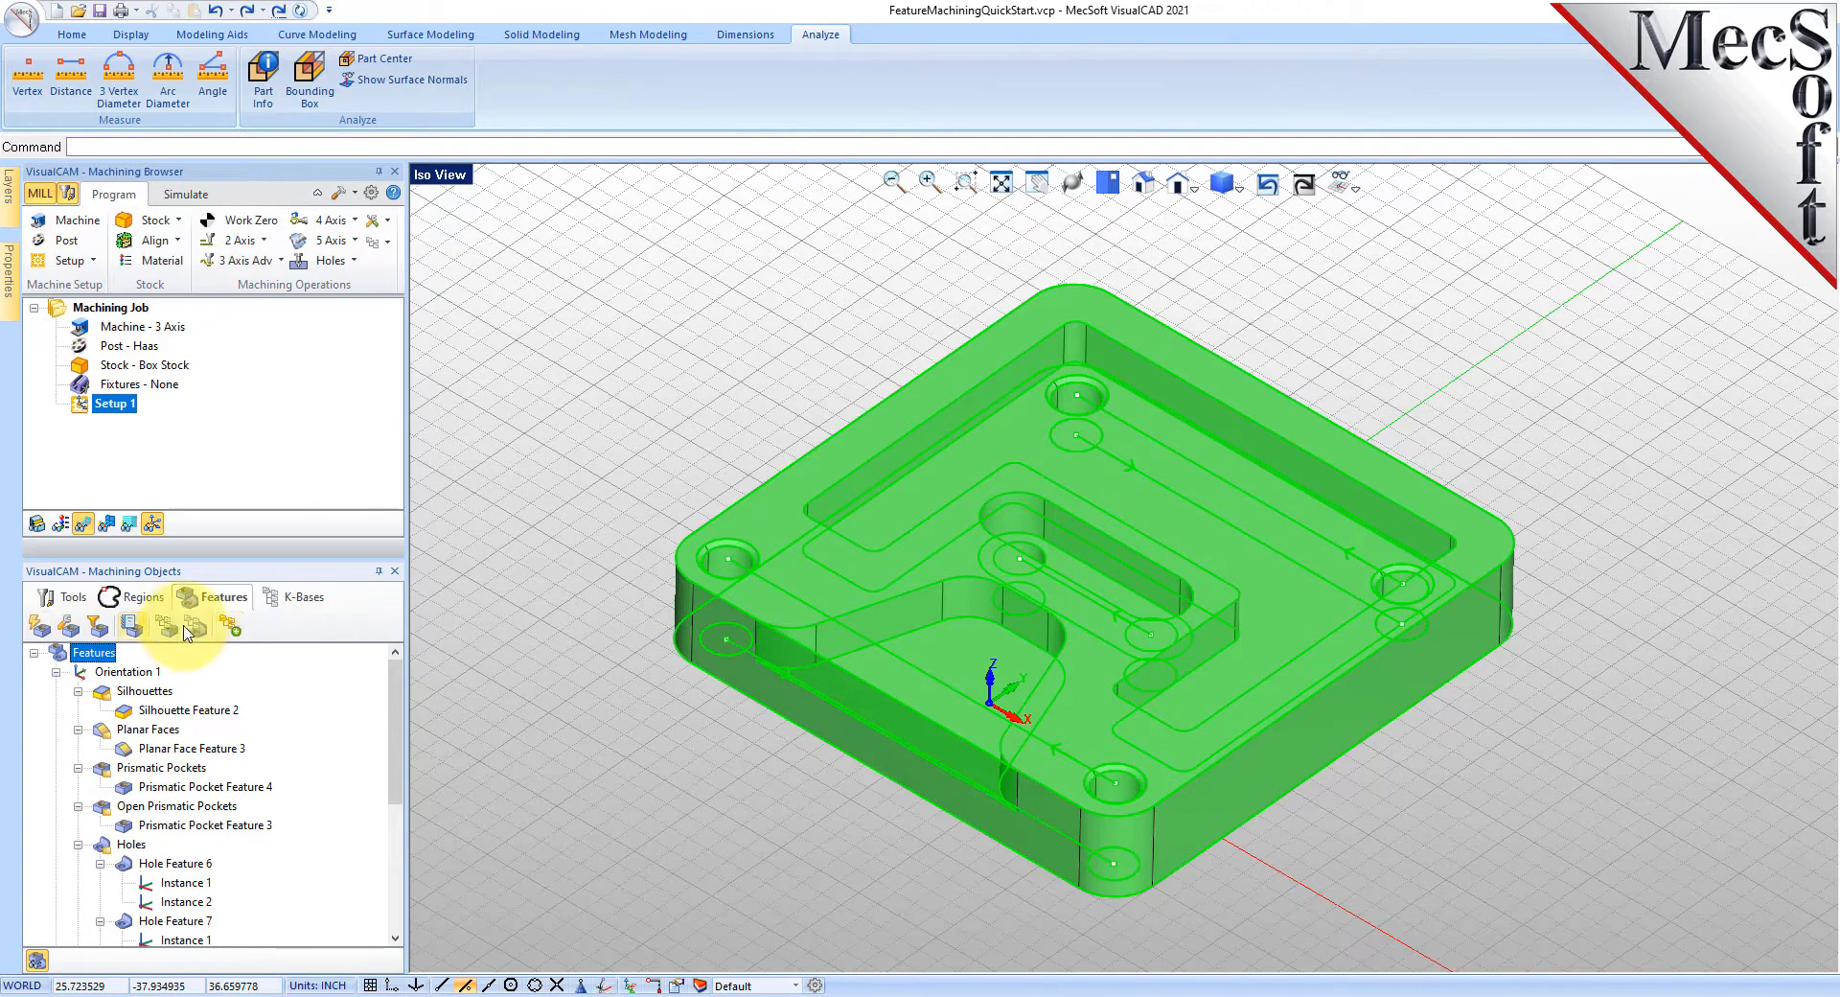
left_click(234, 637)
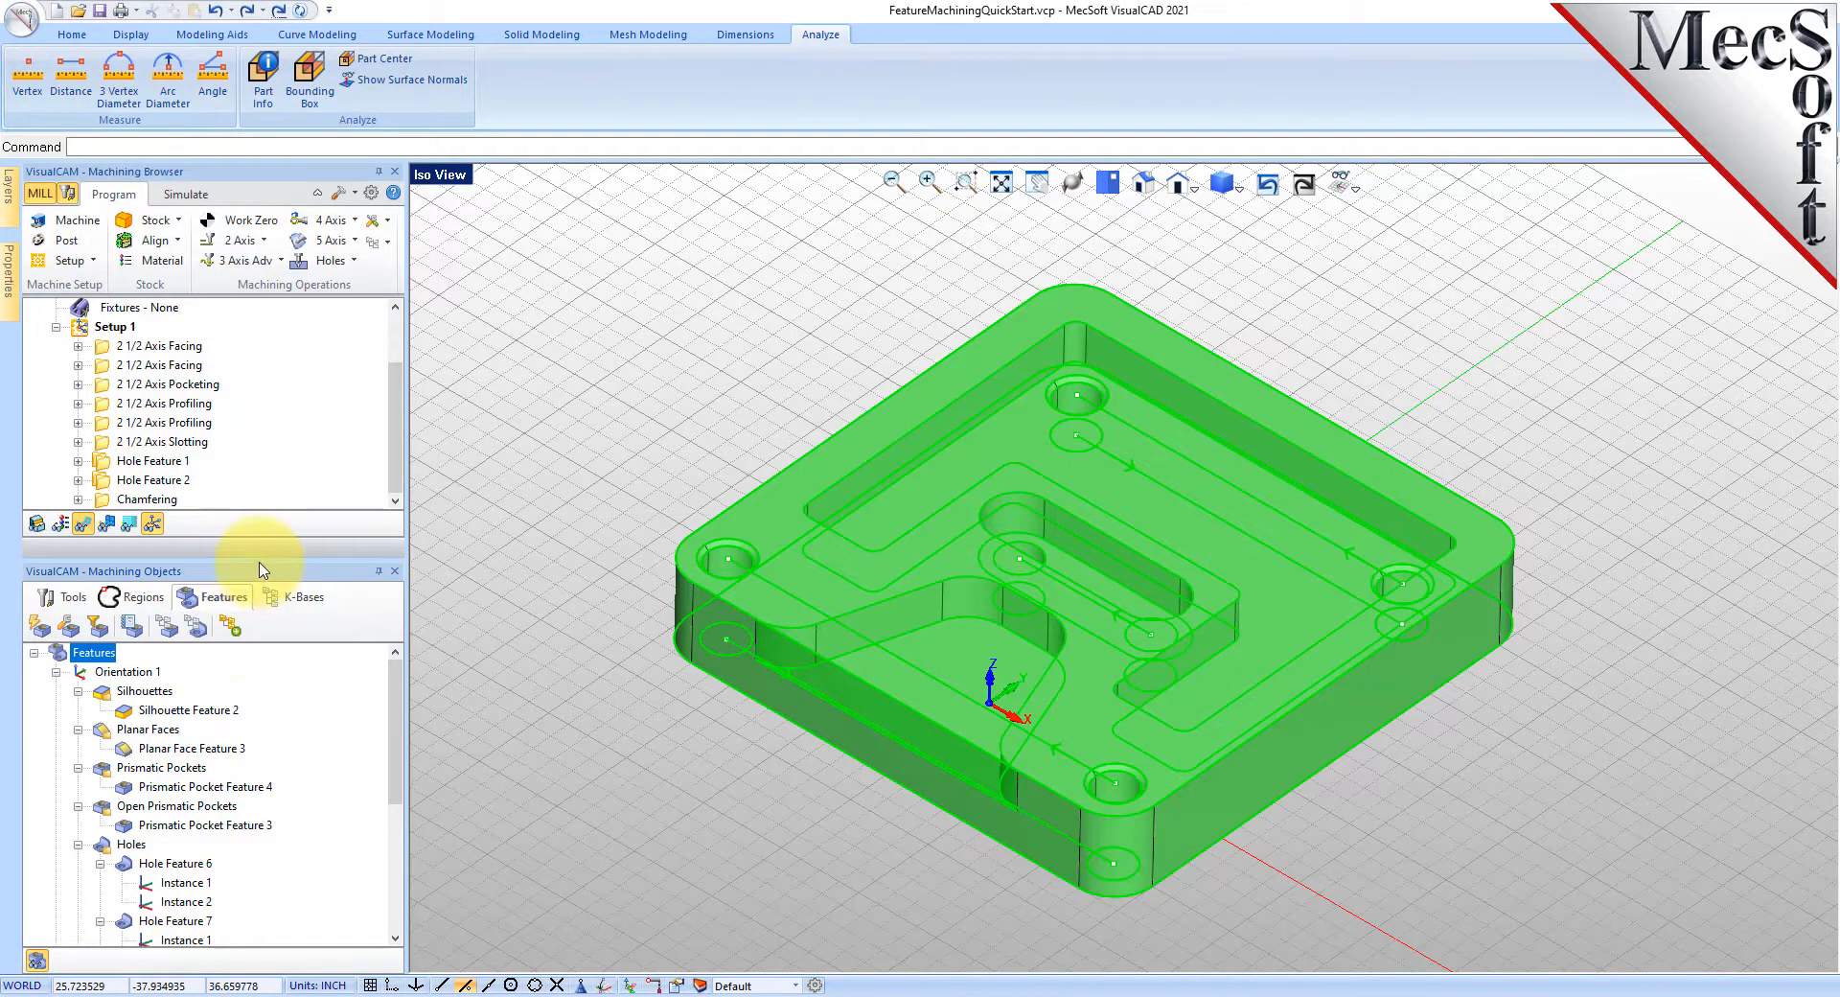
left_click_drag(260, 595, 257, 715)
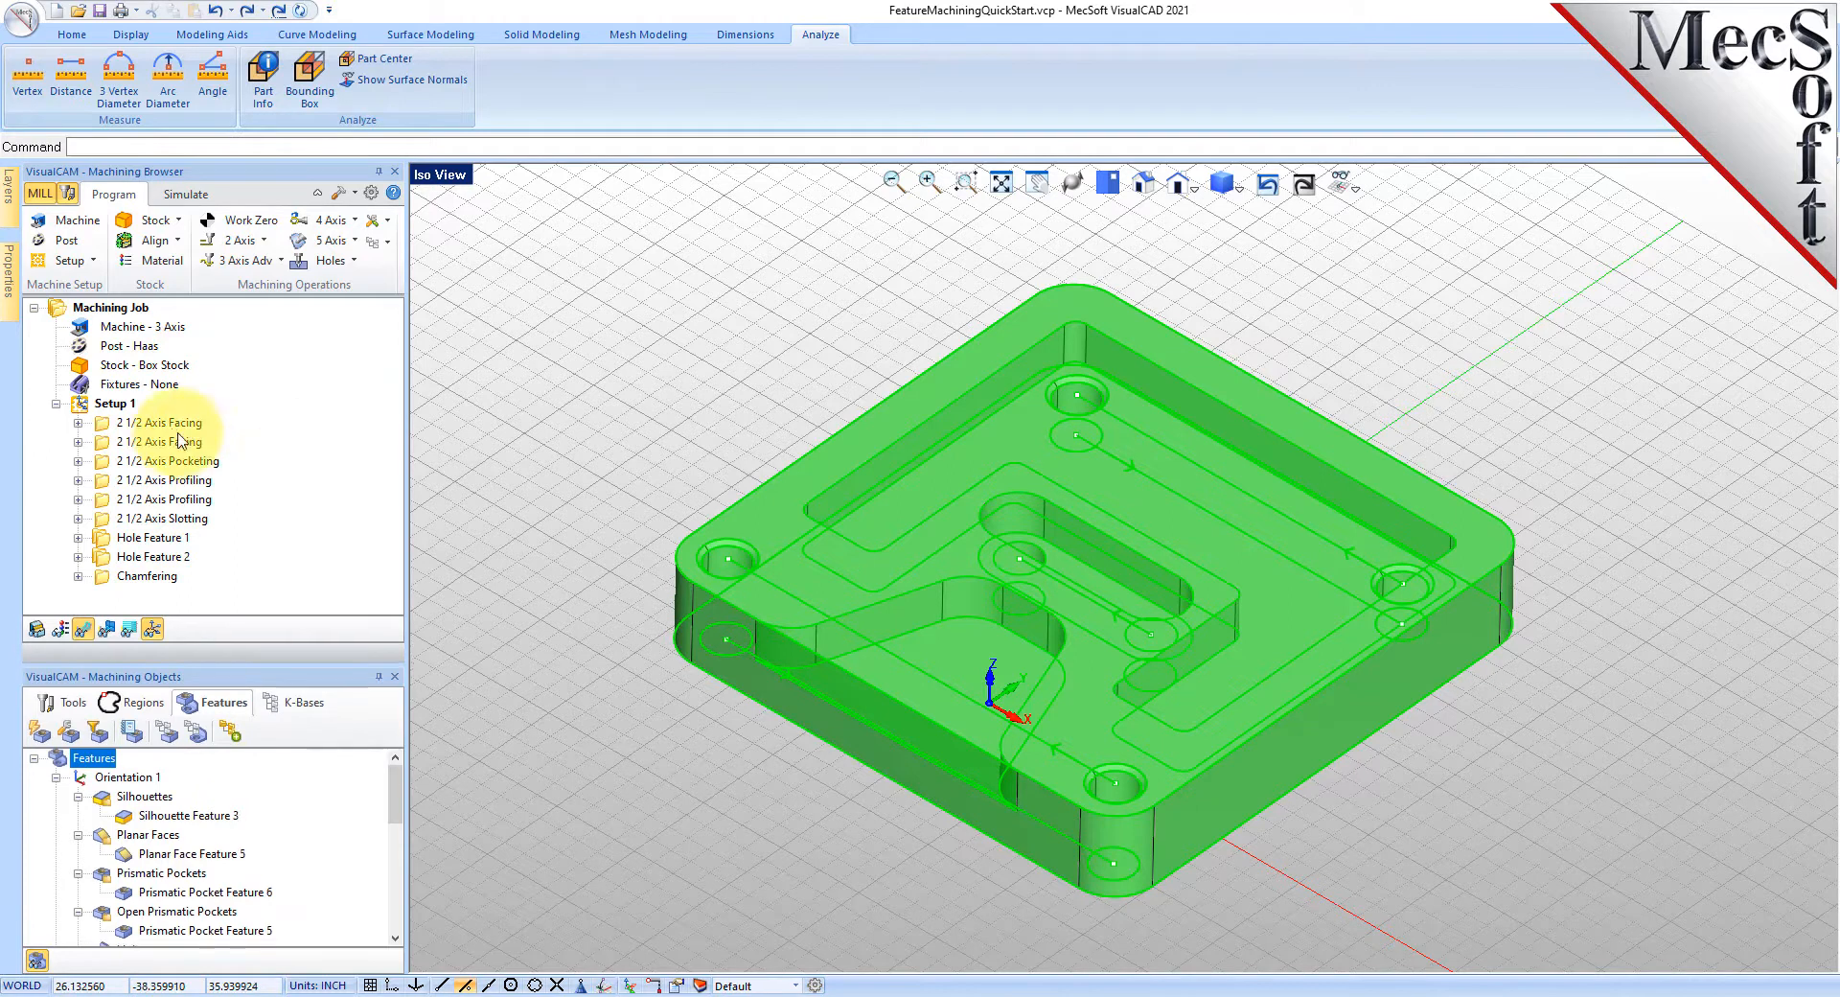
- Preview the facing, profiling, slotting, hole and chamfering toolpaths one by one
left_click(158, 424)
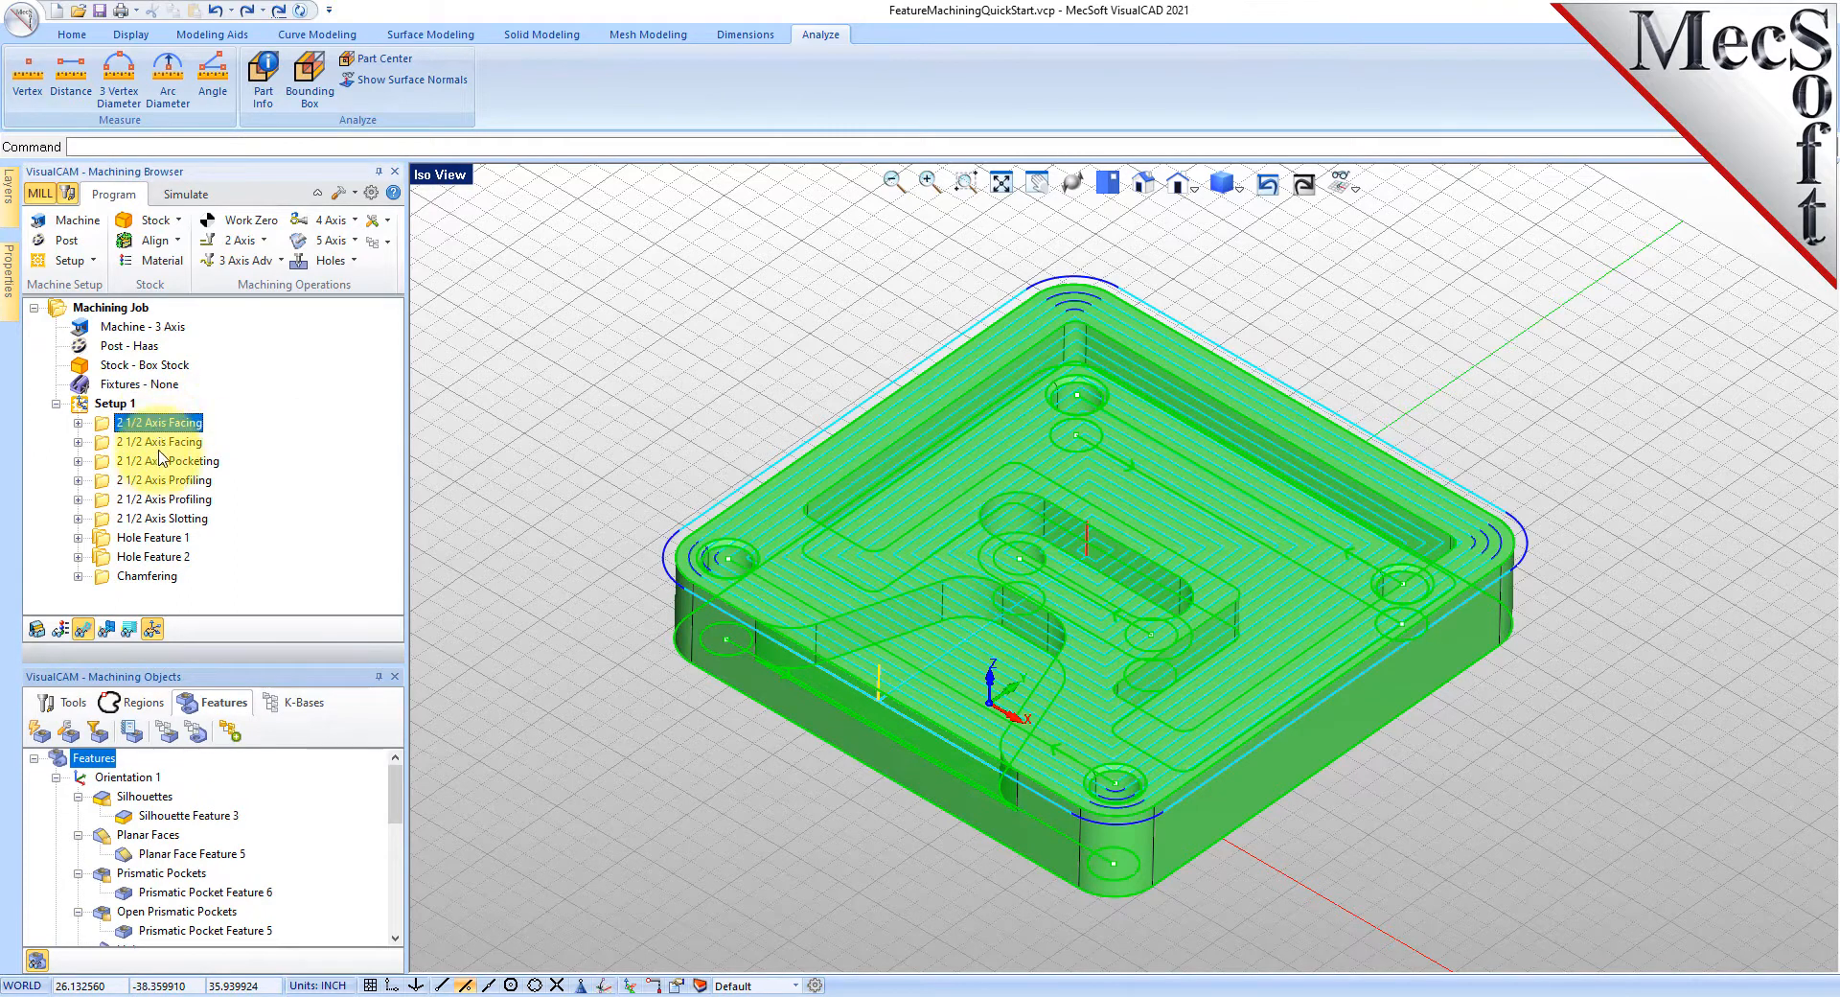
left_click(160, 446)
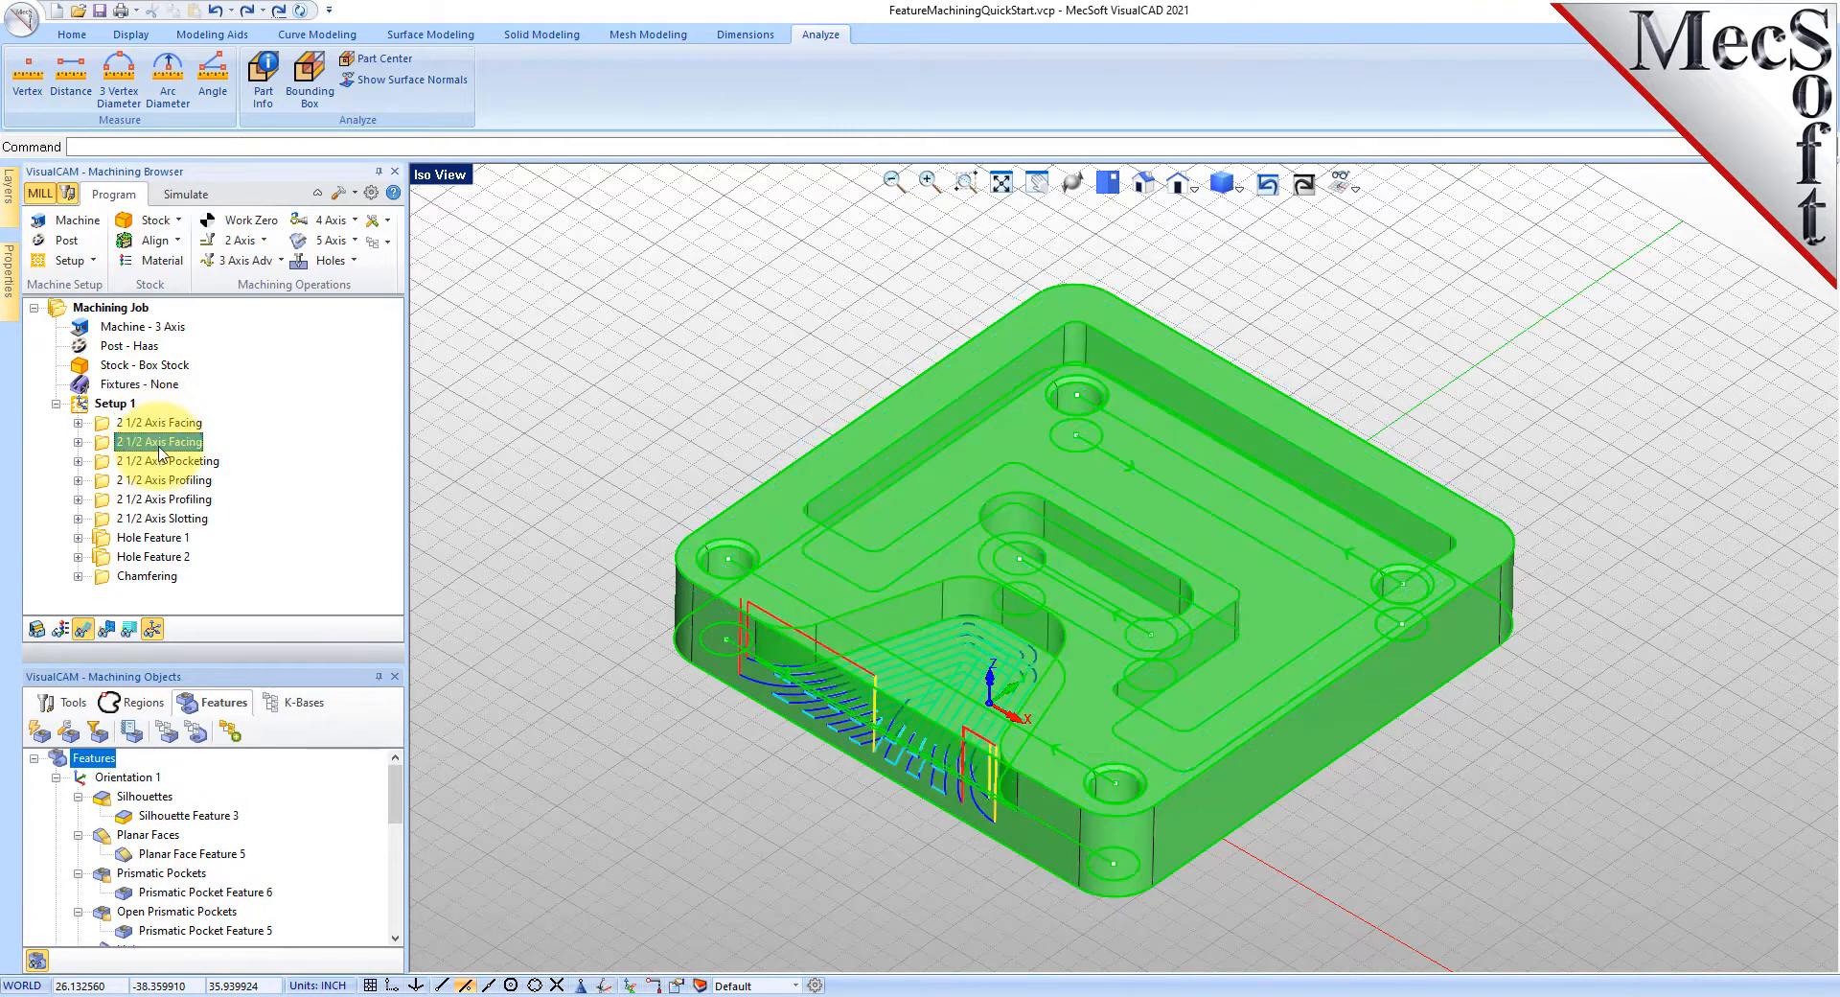
left_click(113, 778)
left_click(129, 797)
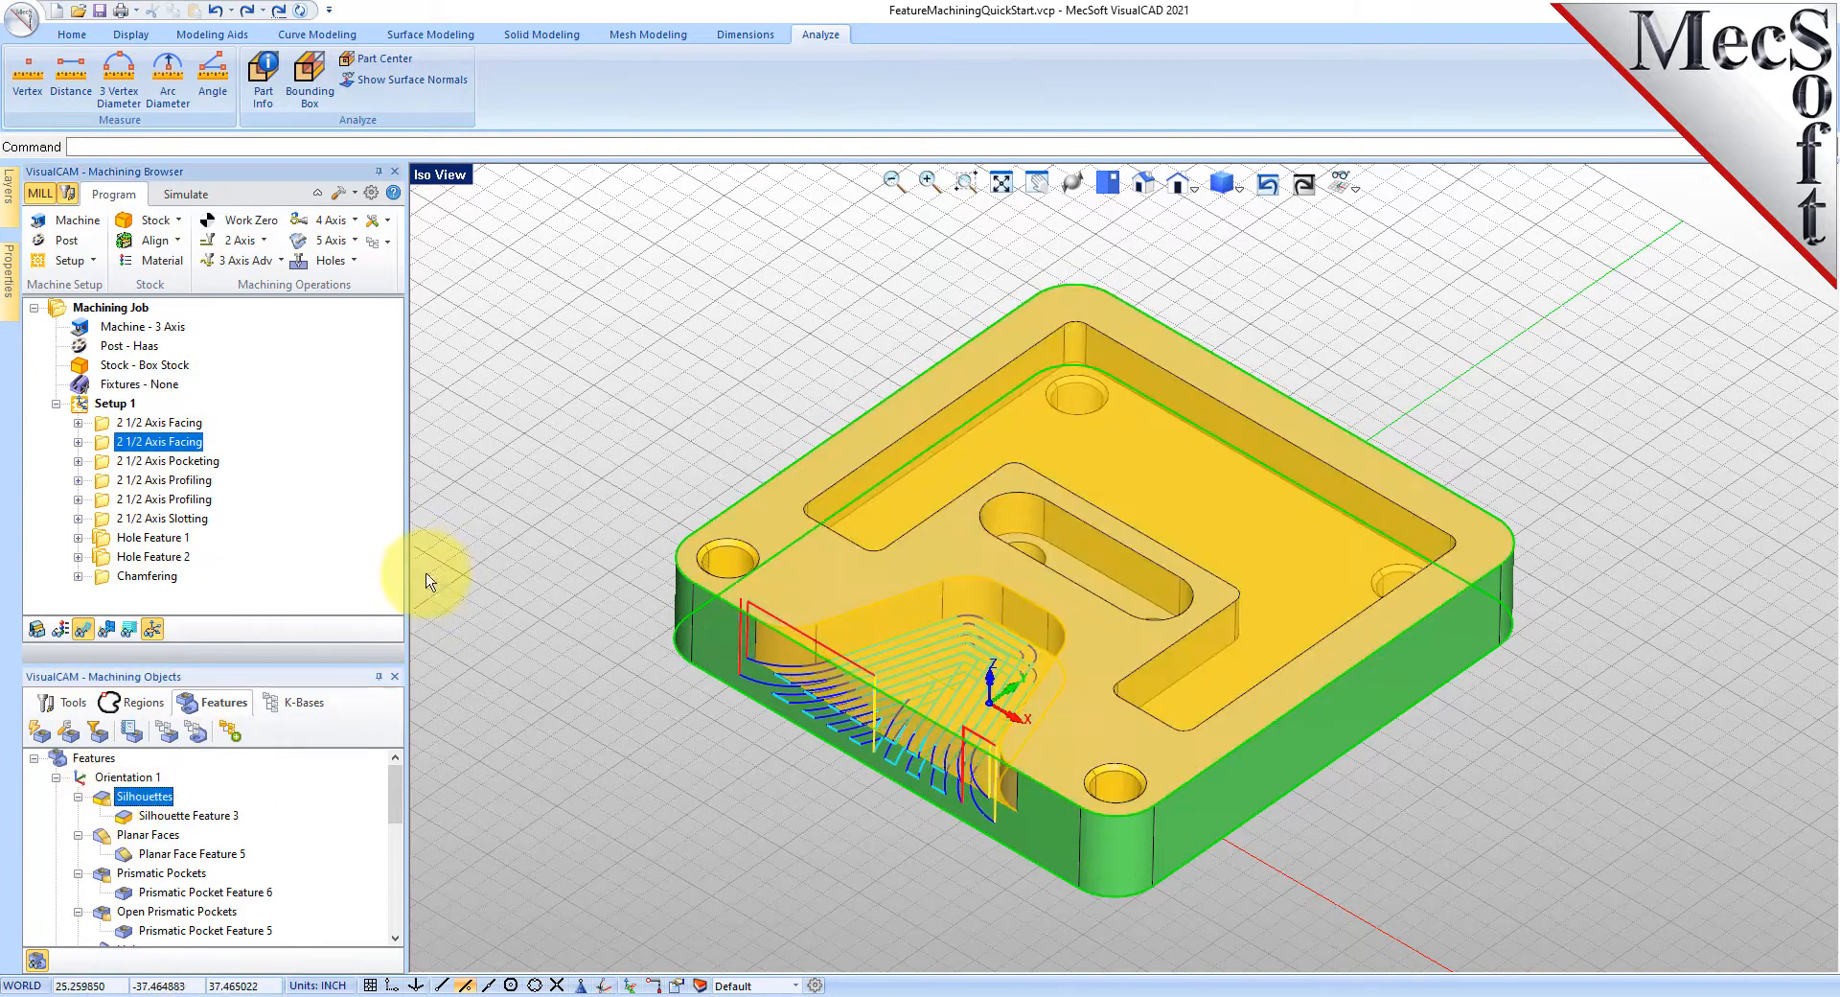
left_click(139, 498)
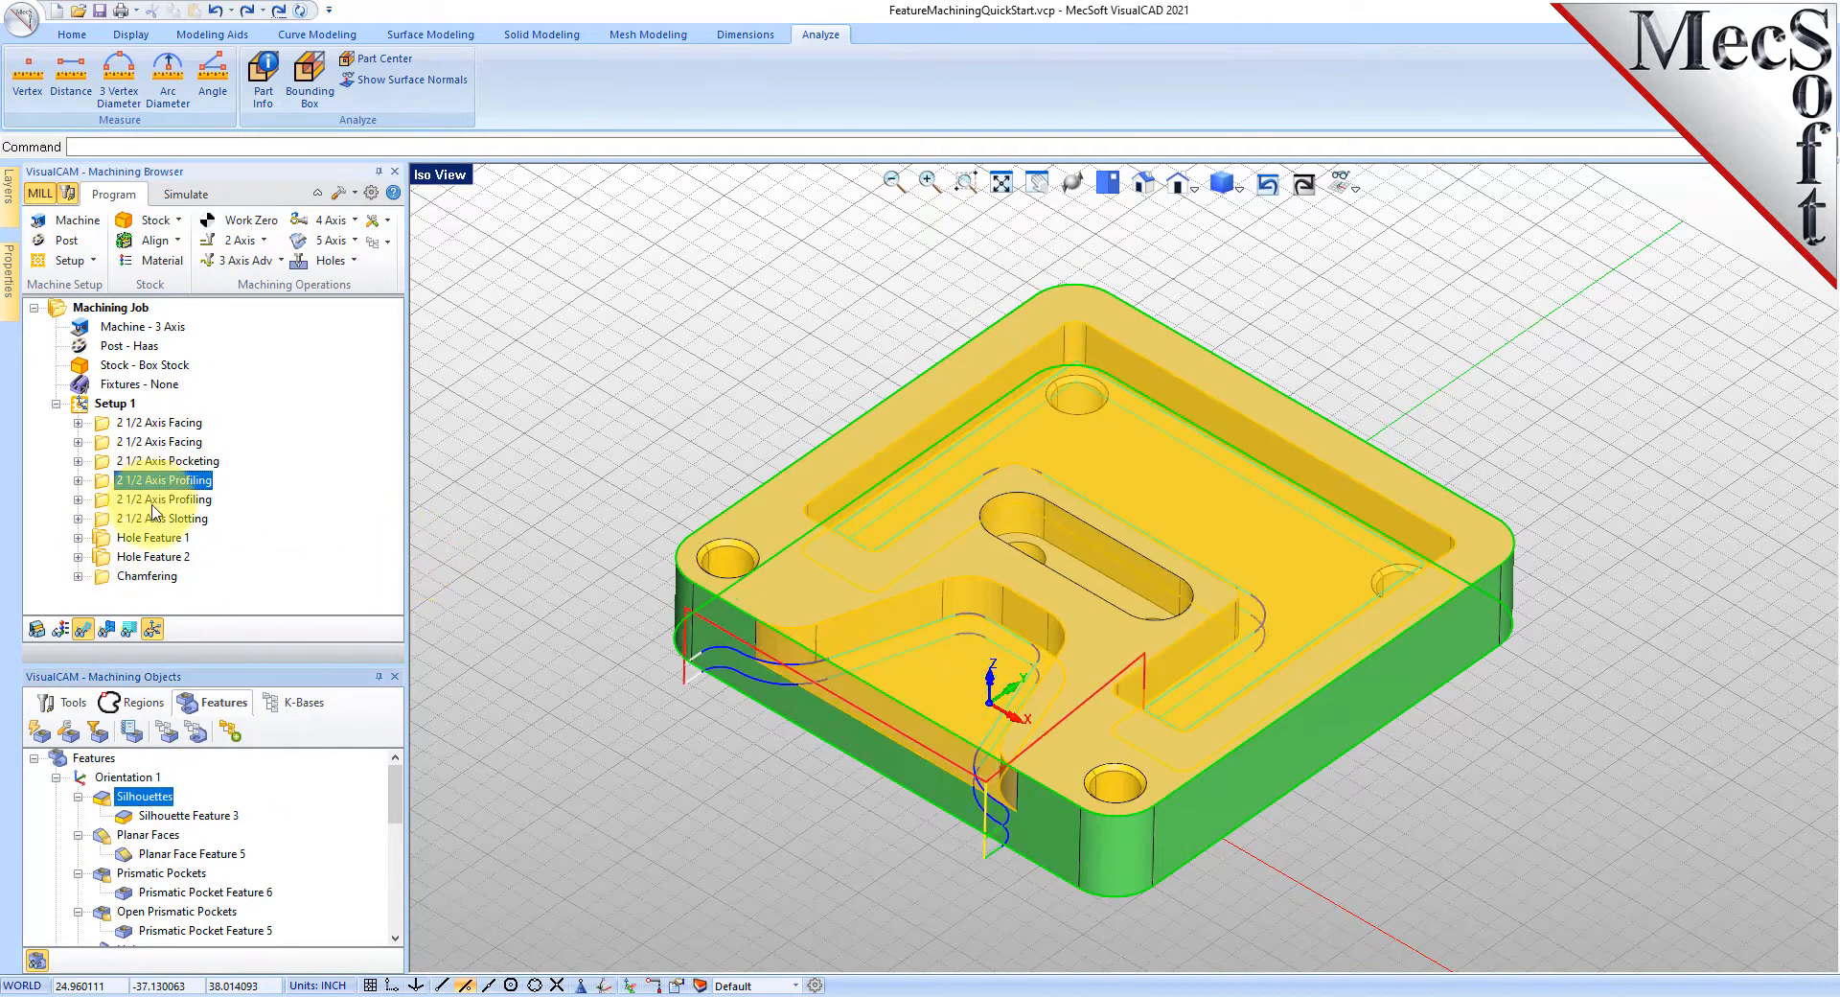
left_click(154, 519)
left_click(152, 538)
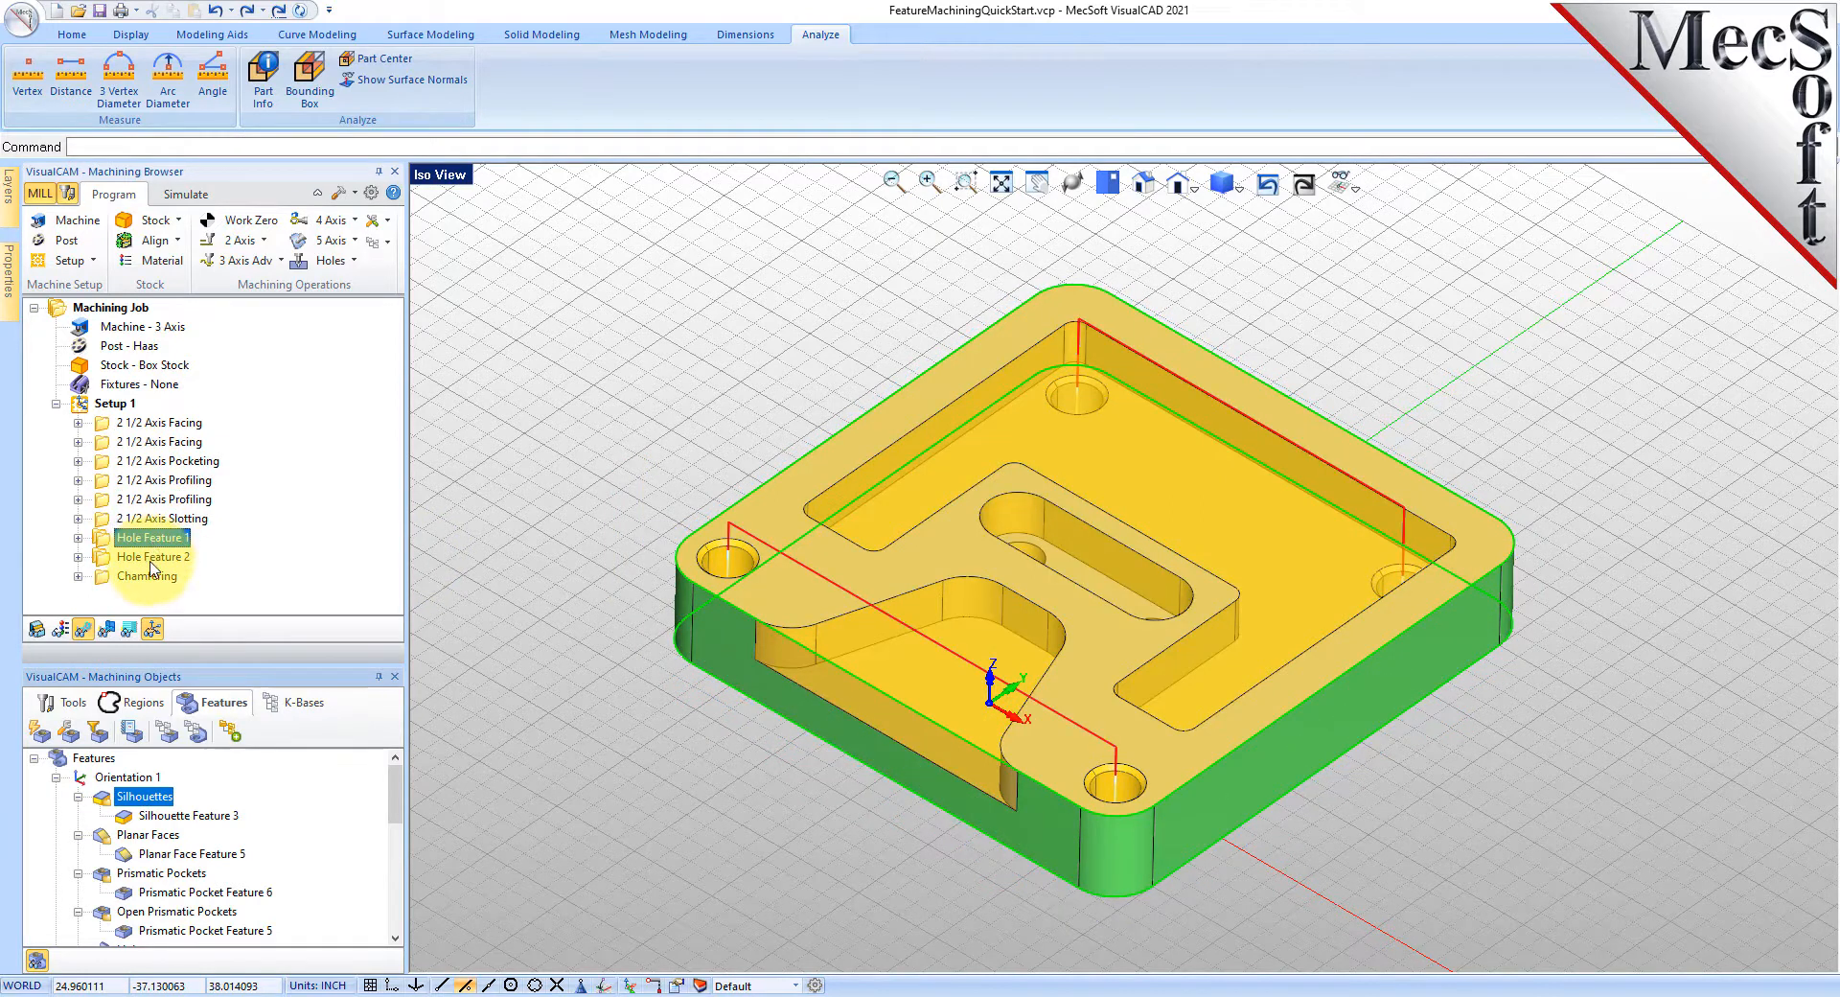
left_click(151, 560)
left_click(149, 576)
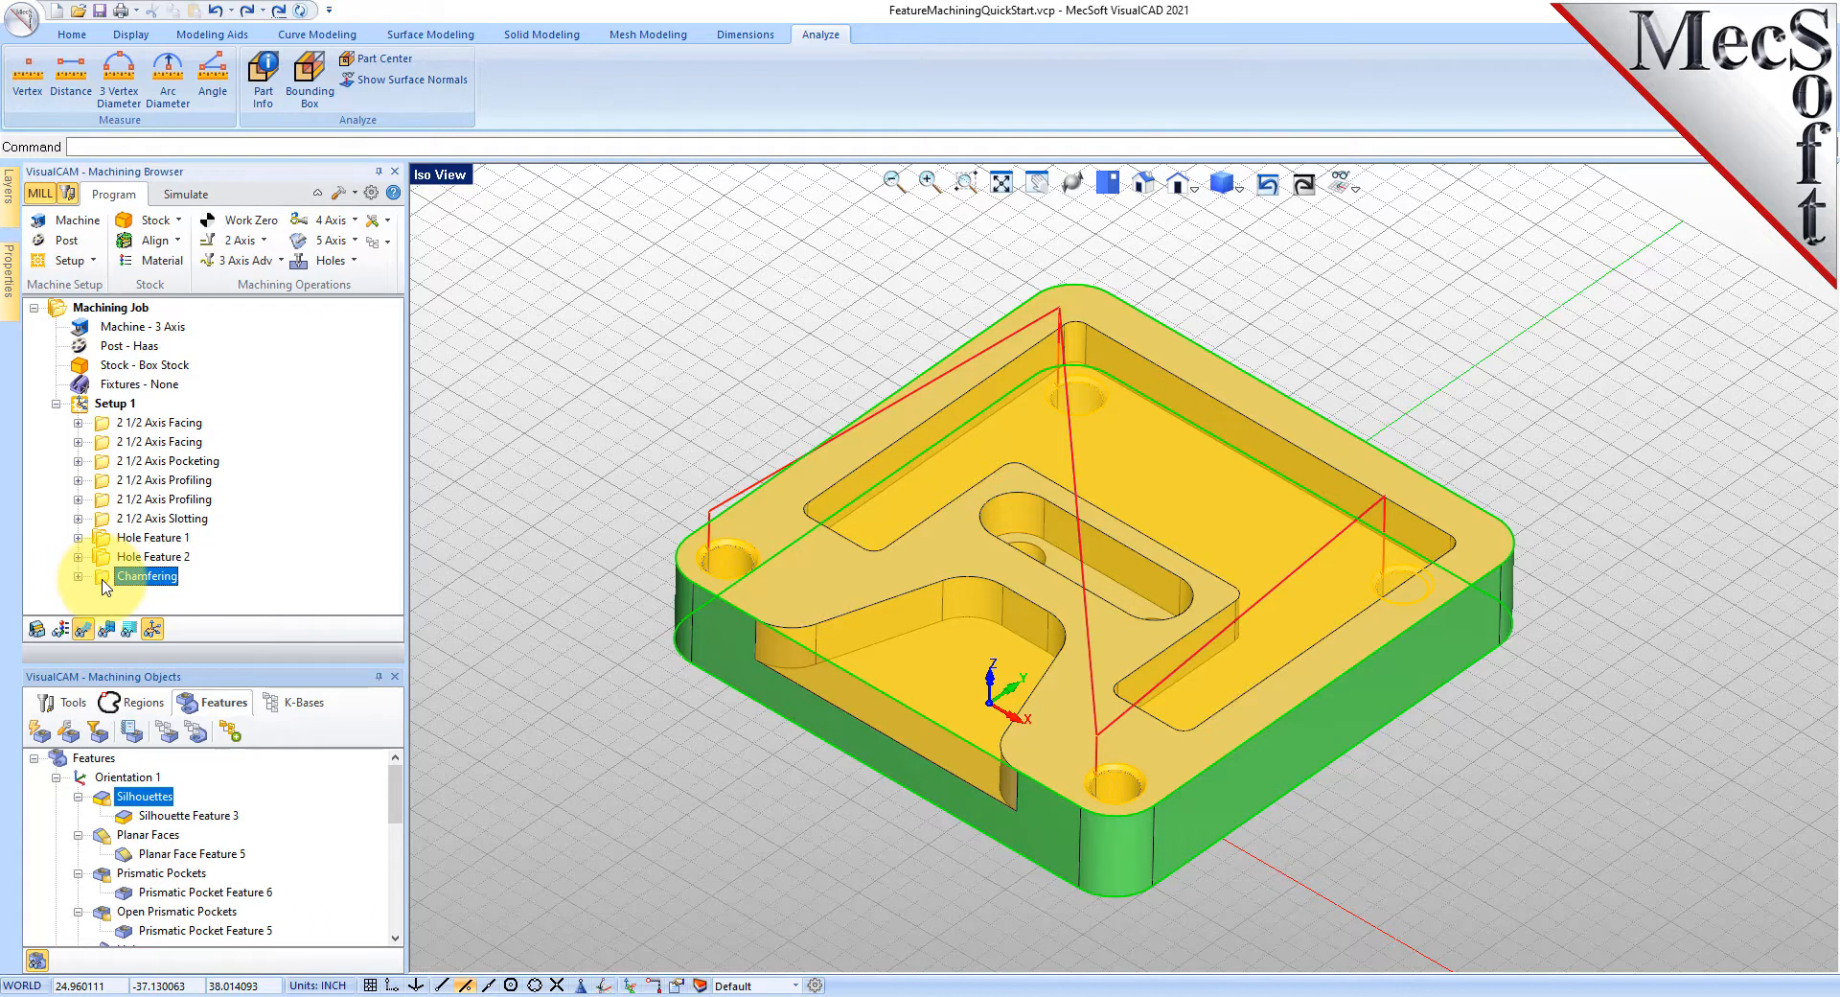
- Delete the generated operations and Setup 1, then delete all detected features
key("Delete")
key("Delete")
key("Delete")
key("Delete")
key("Delete")
key("Delete")
key("Delete")
key("Delete")
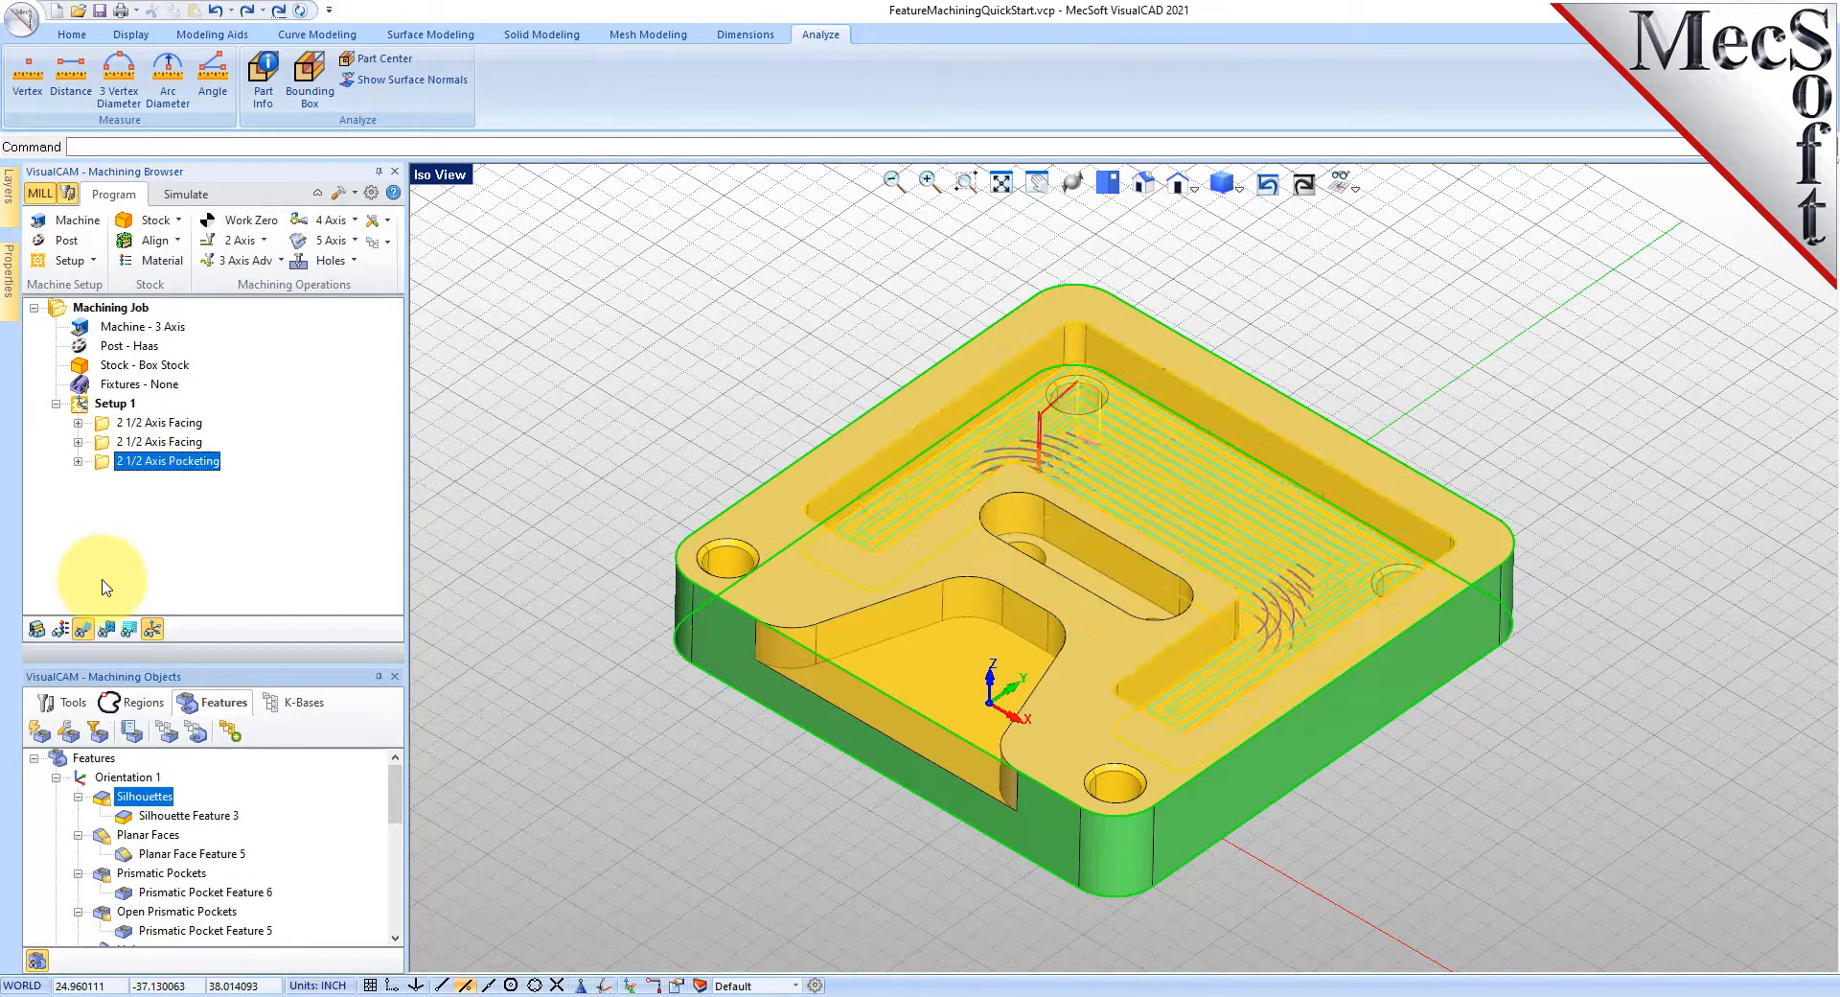
key("Delete")
key("Delete")
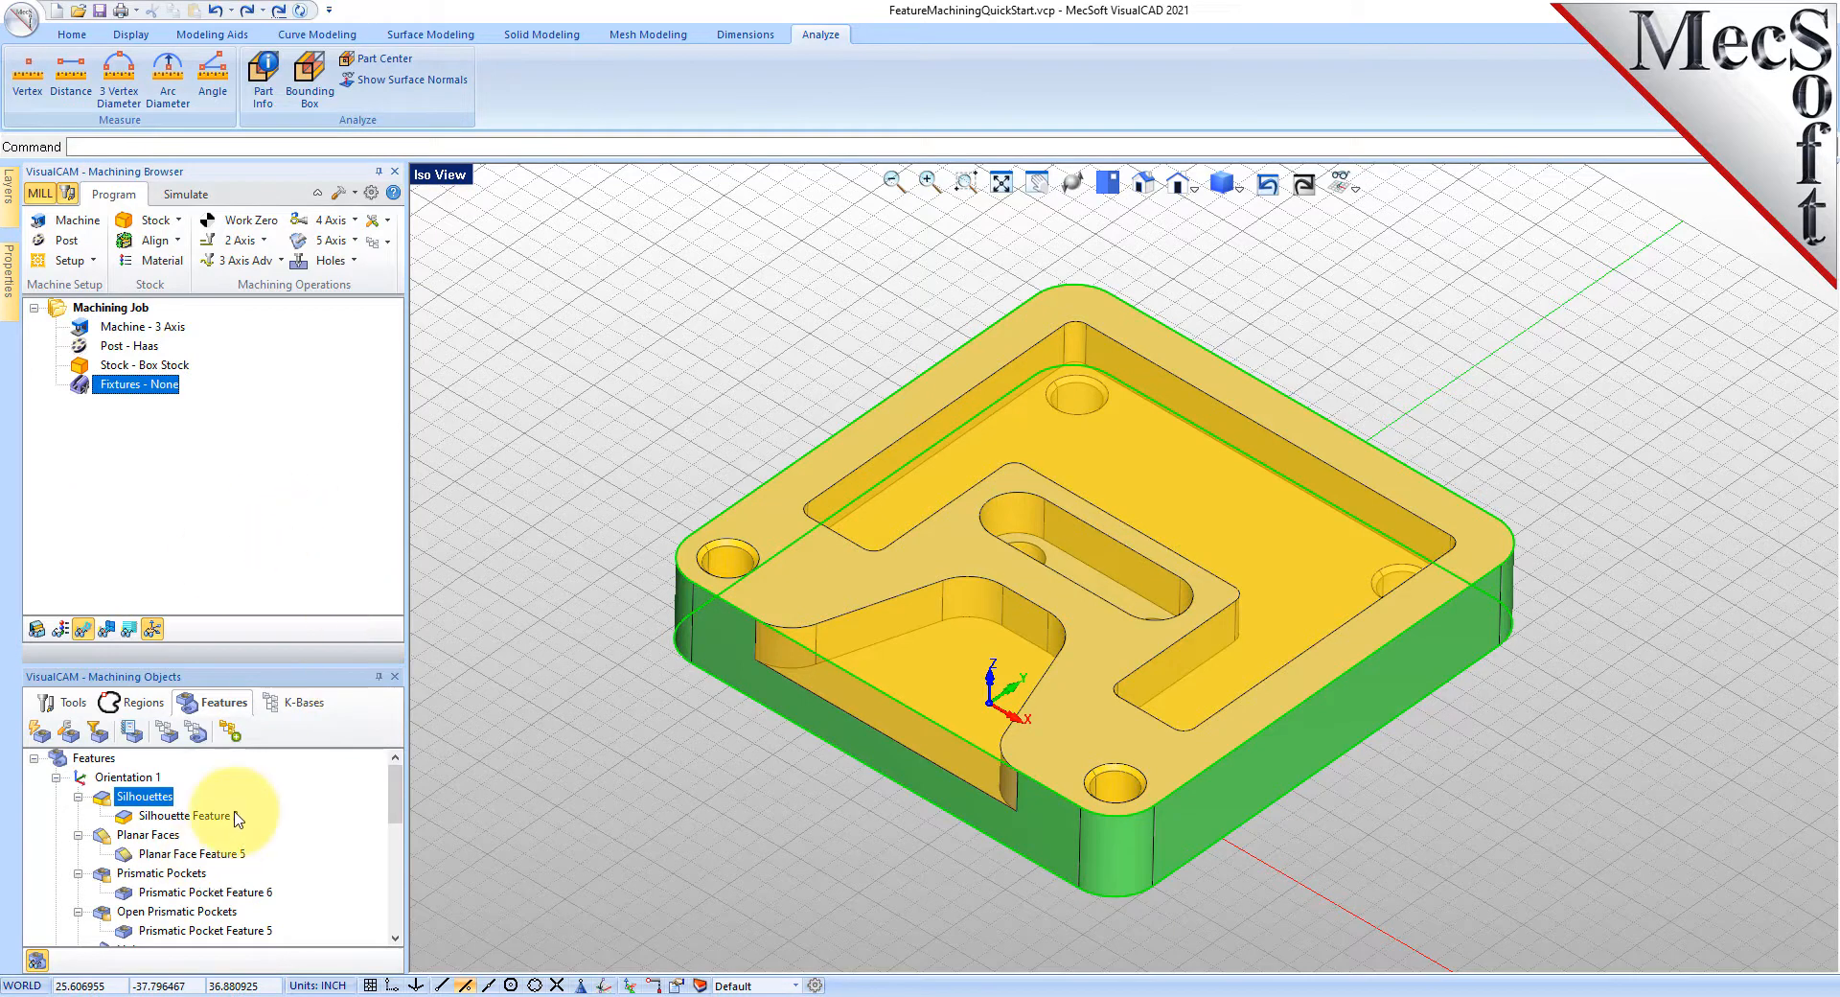
left_click(94, 758)
key("Delete")
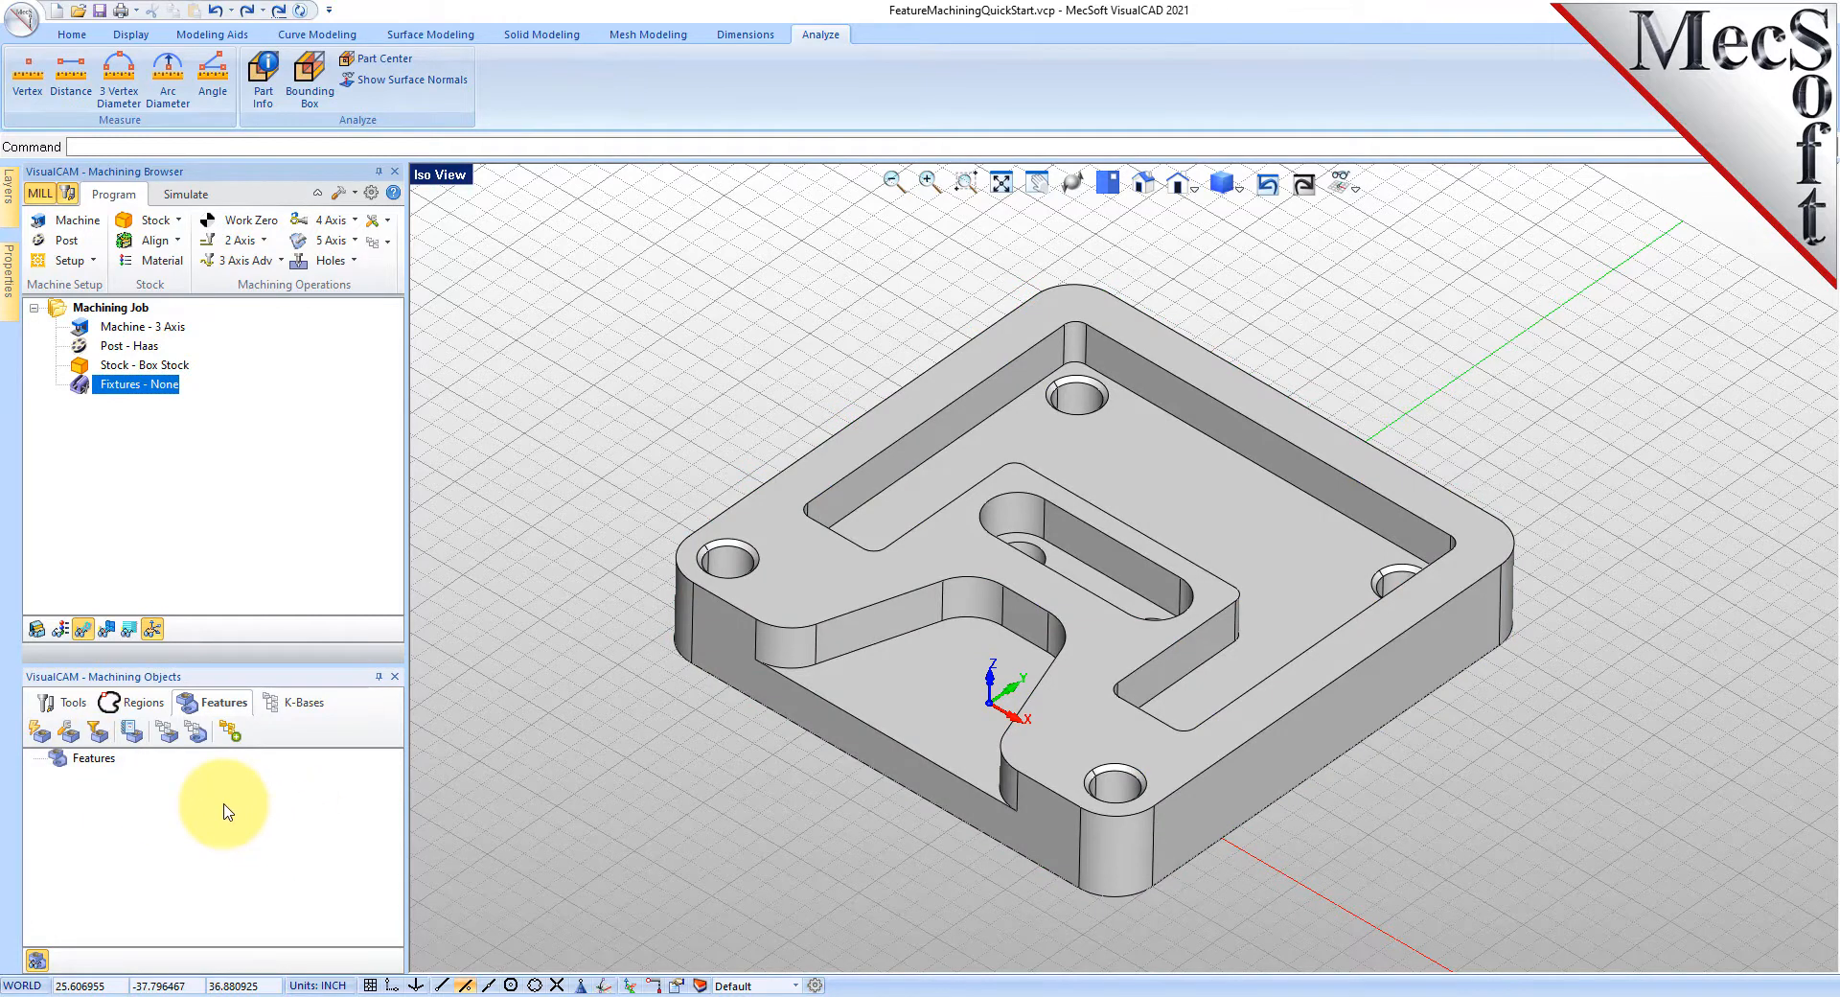
- Run Interactive Feature Detection using the plate's top face as the orientation
left_click(41, 741)
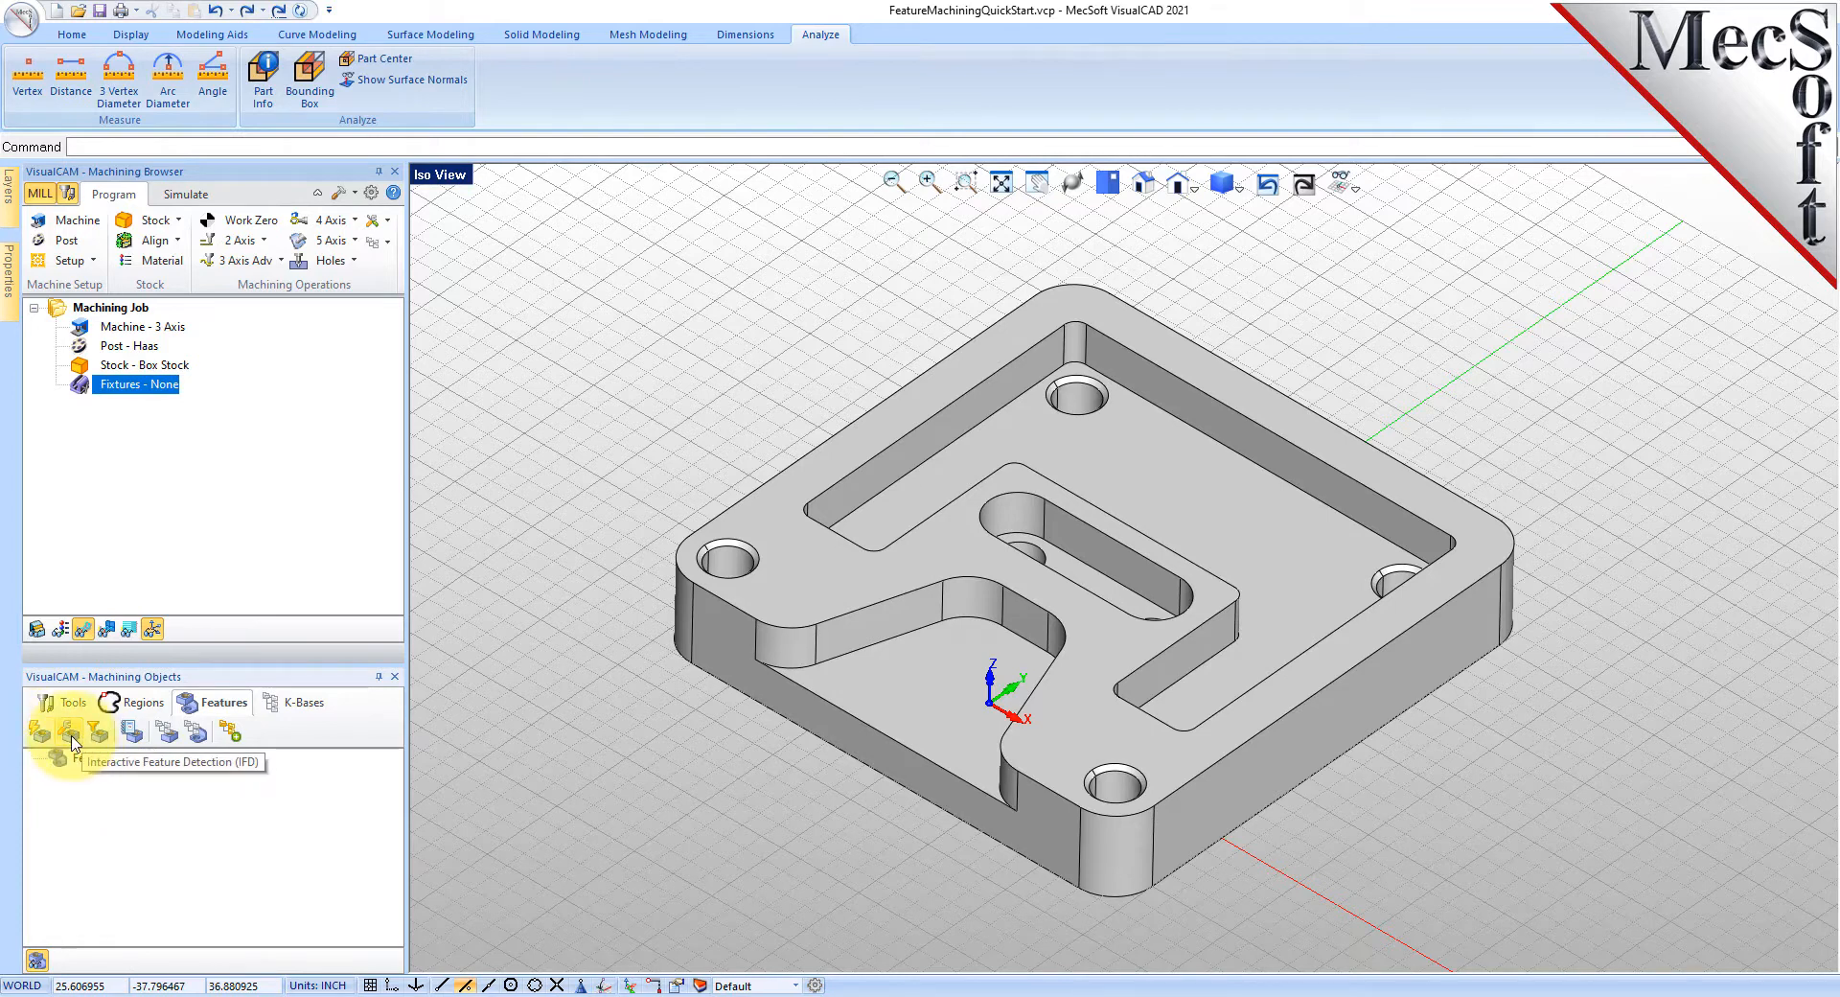
left_click(70, 733)
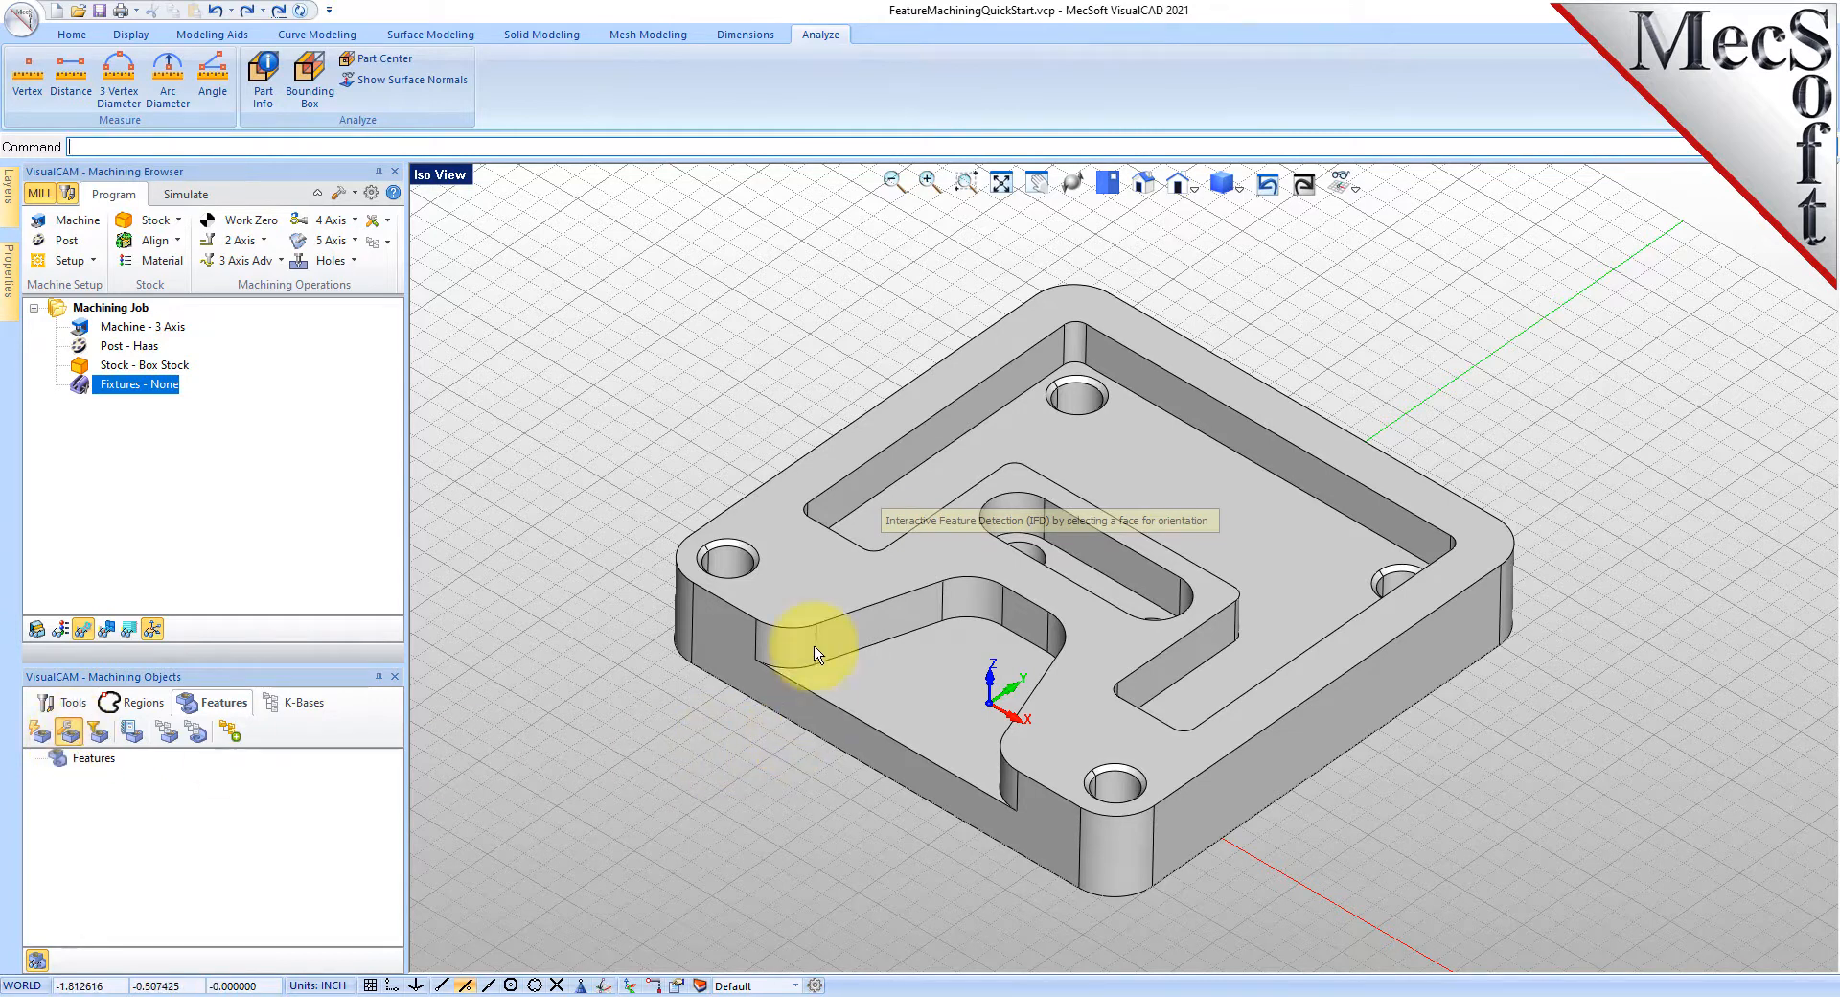
left_click(812, 578)
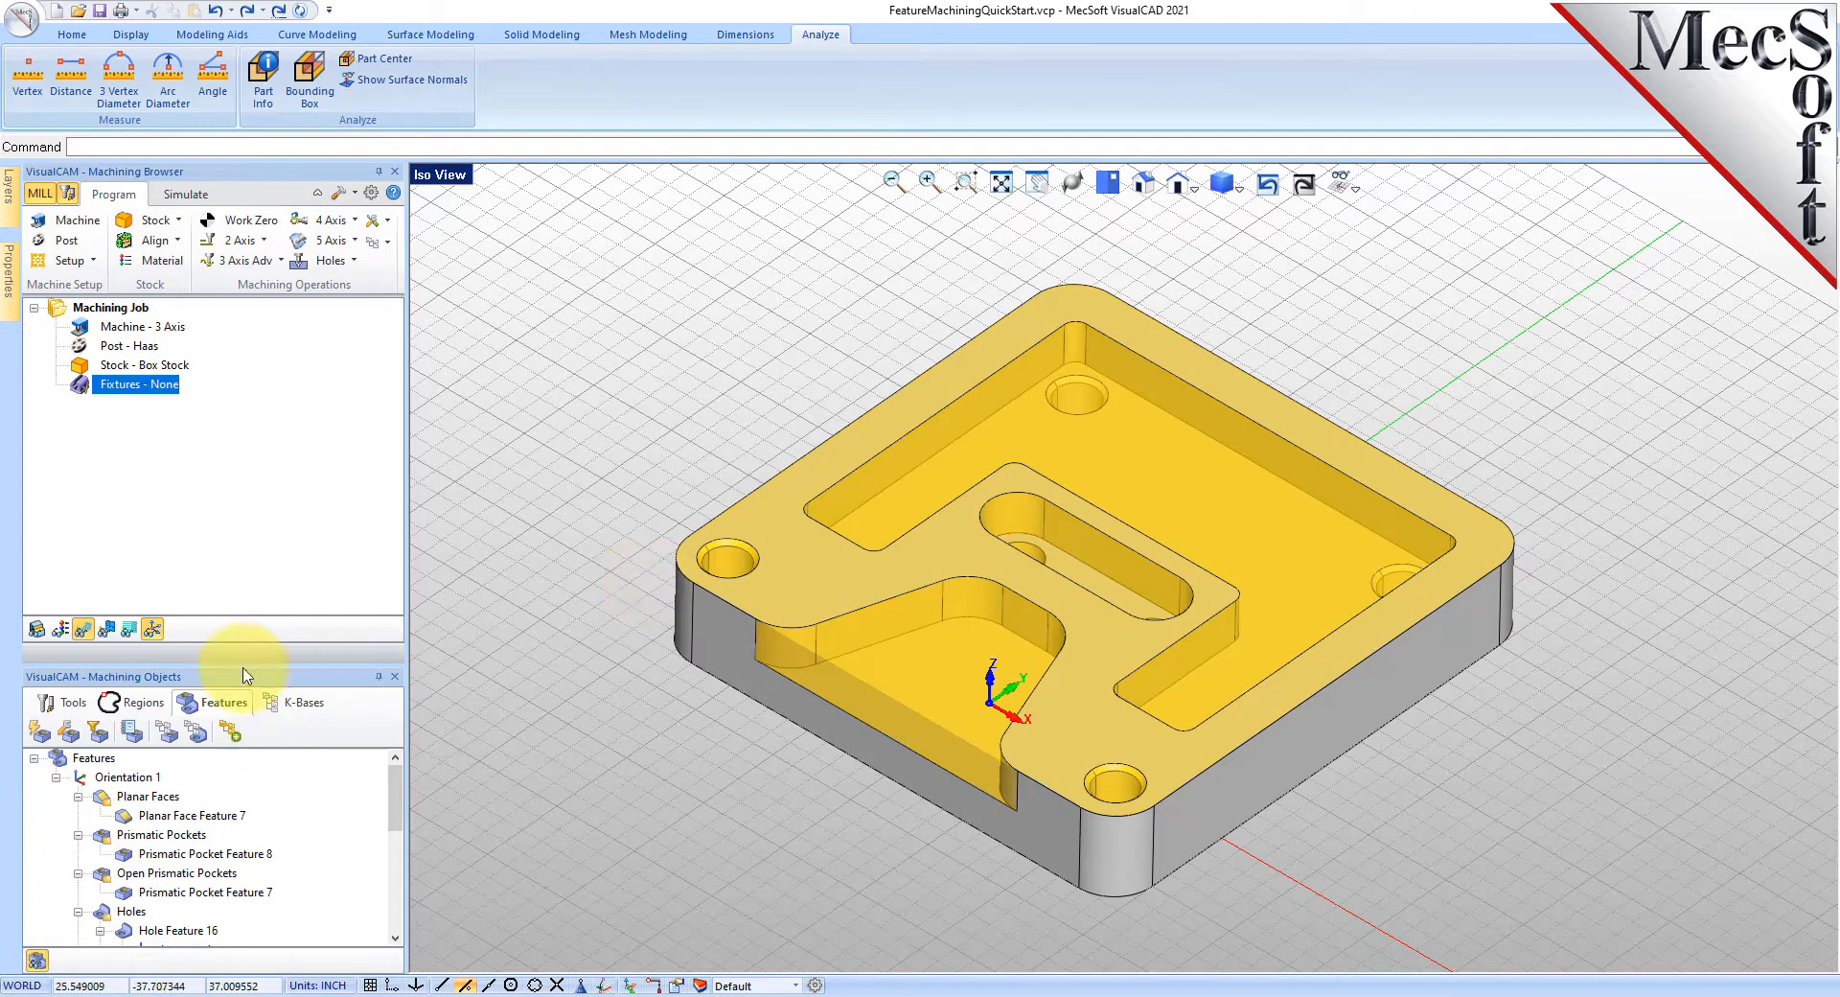
left_click_drag(249, 664, 250, 610)
left_click_drag(393, 743, 217, 729)
- Highlight the planar faces, prismatic pockets, open pocket, holes and chamfered rims on the part
left_click(151, 742)
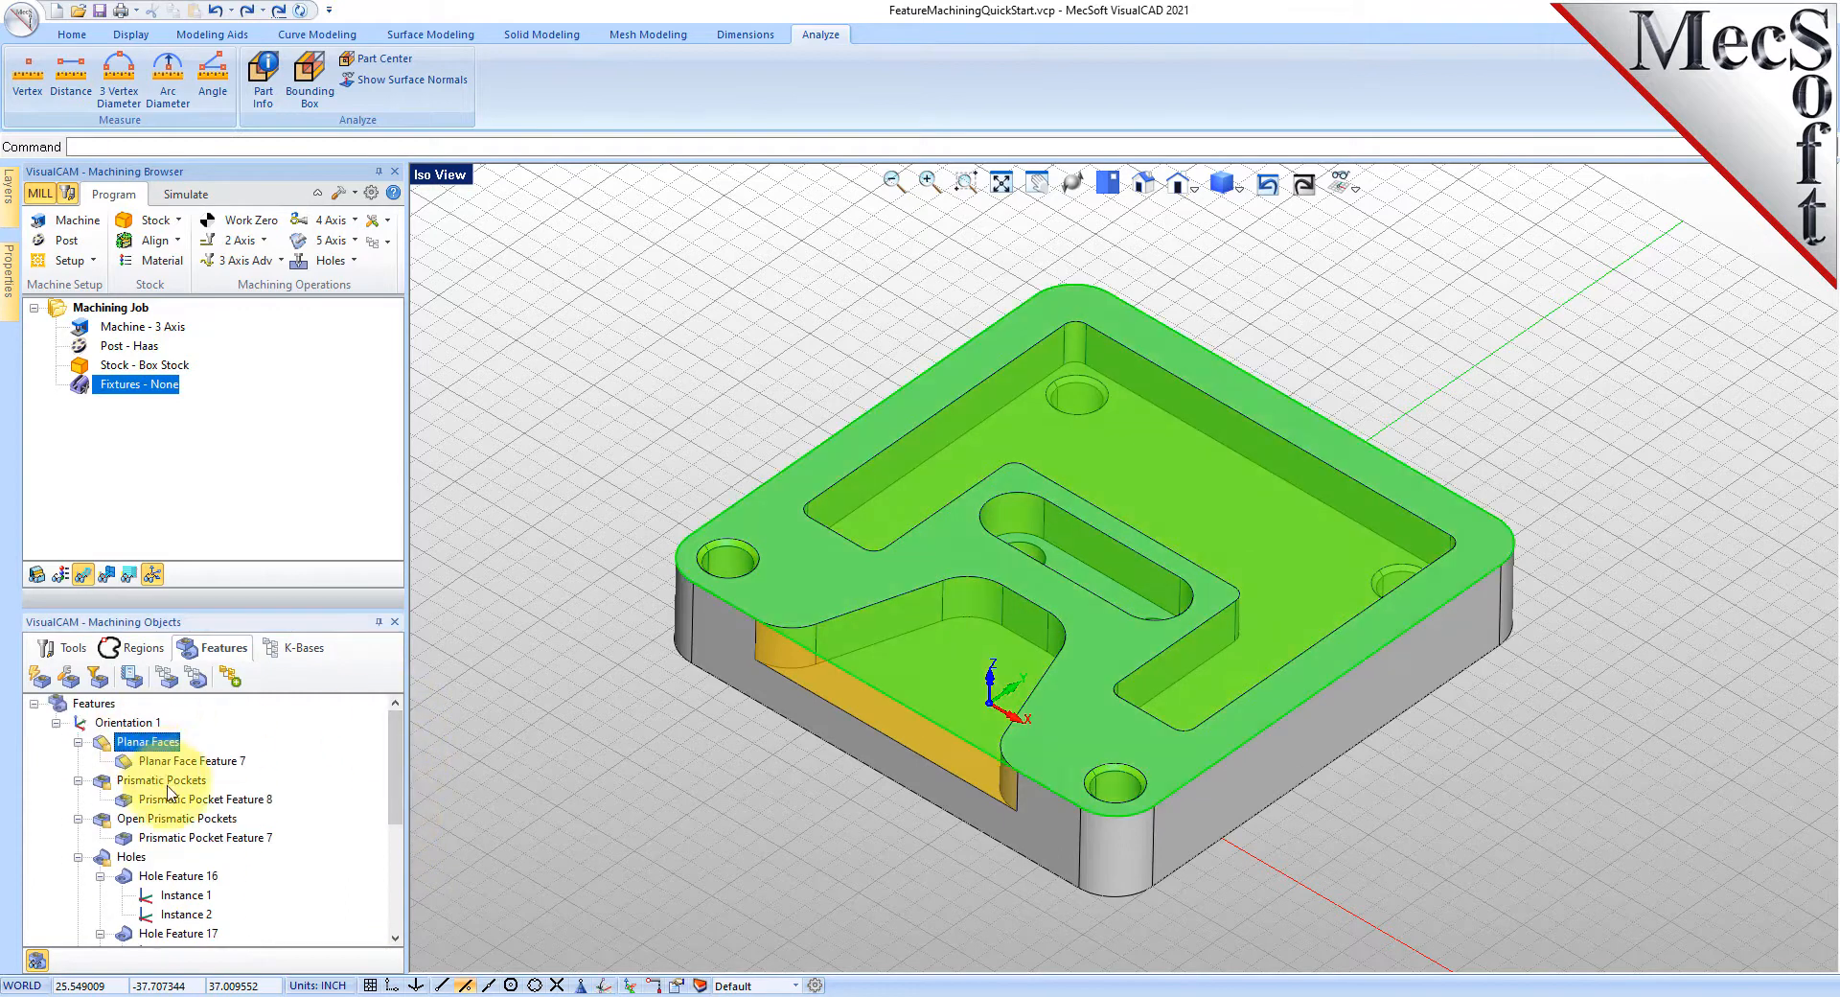
left_click(162, 780)
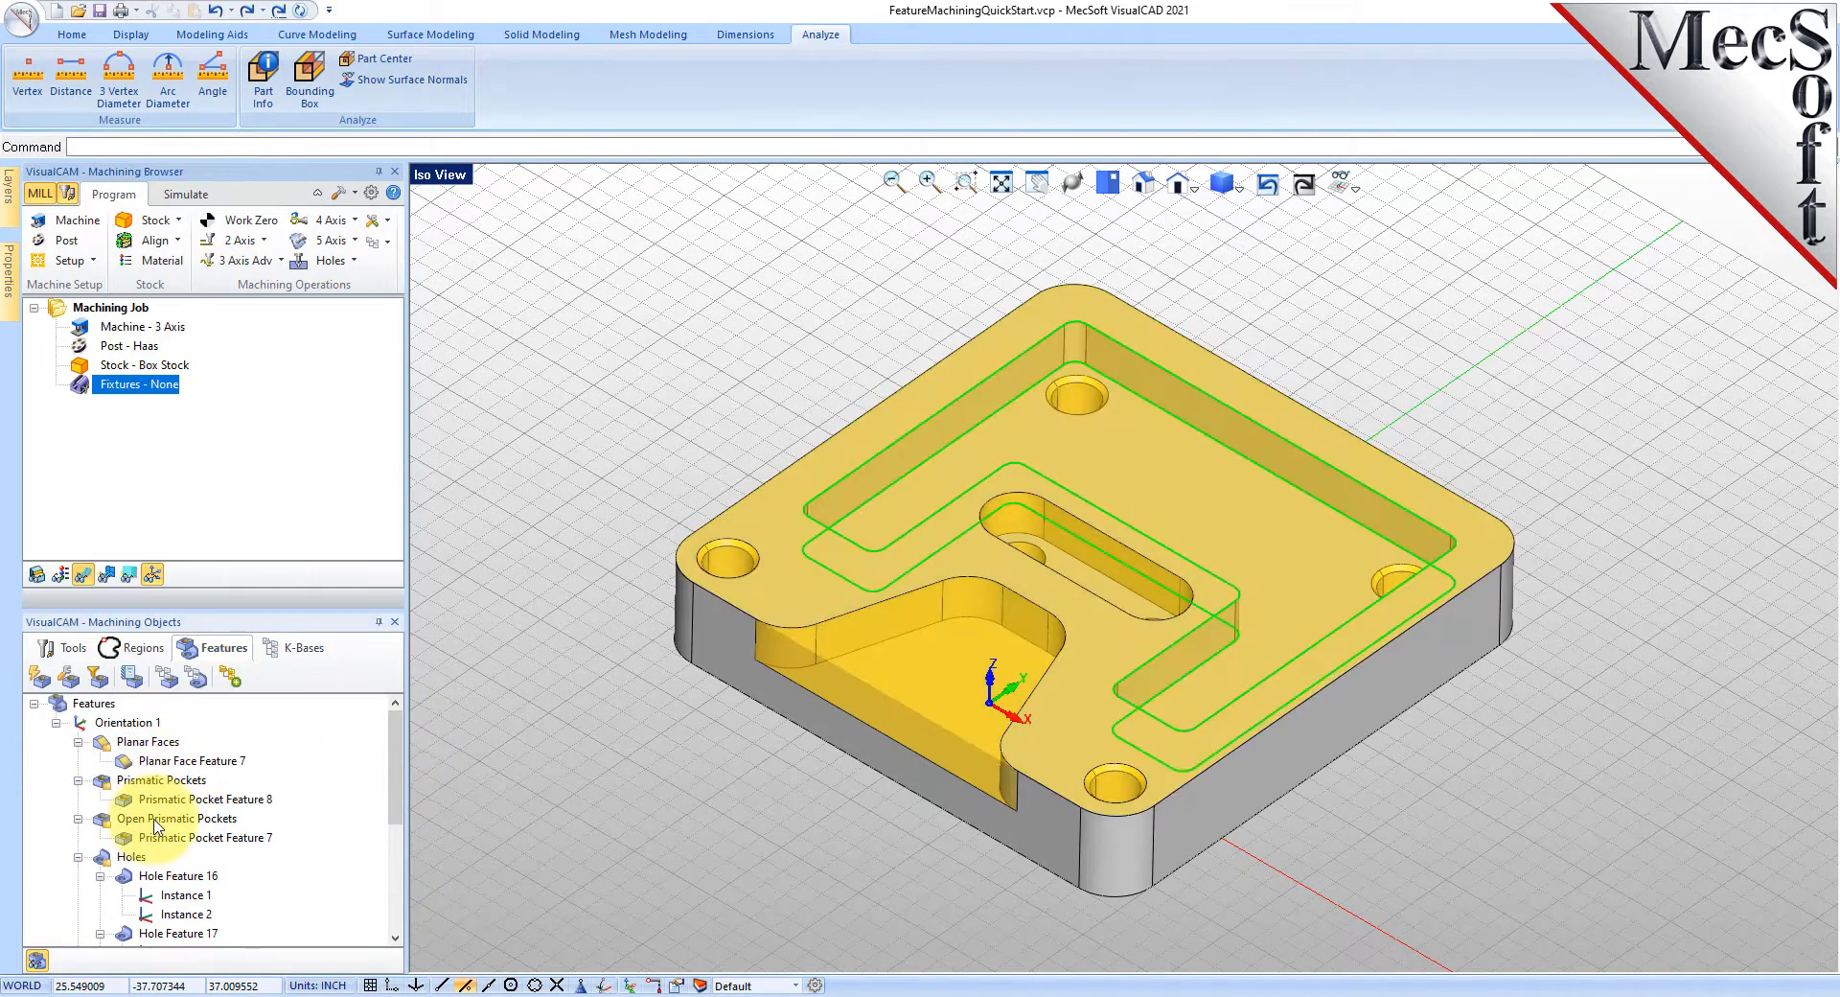
left_click(156, 821)
left_click(162, 762)
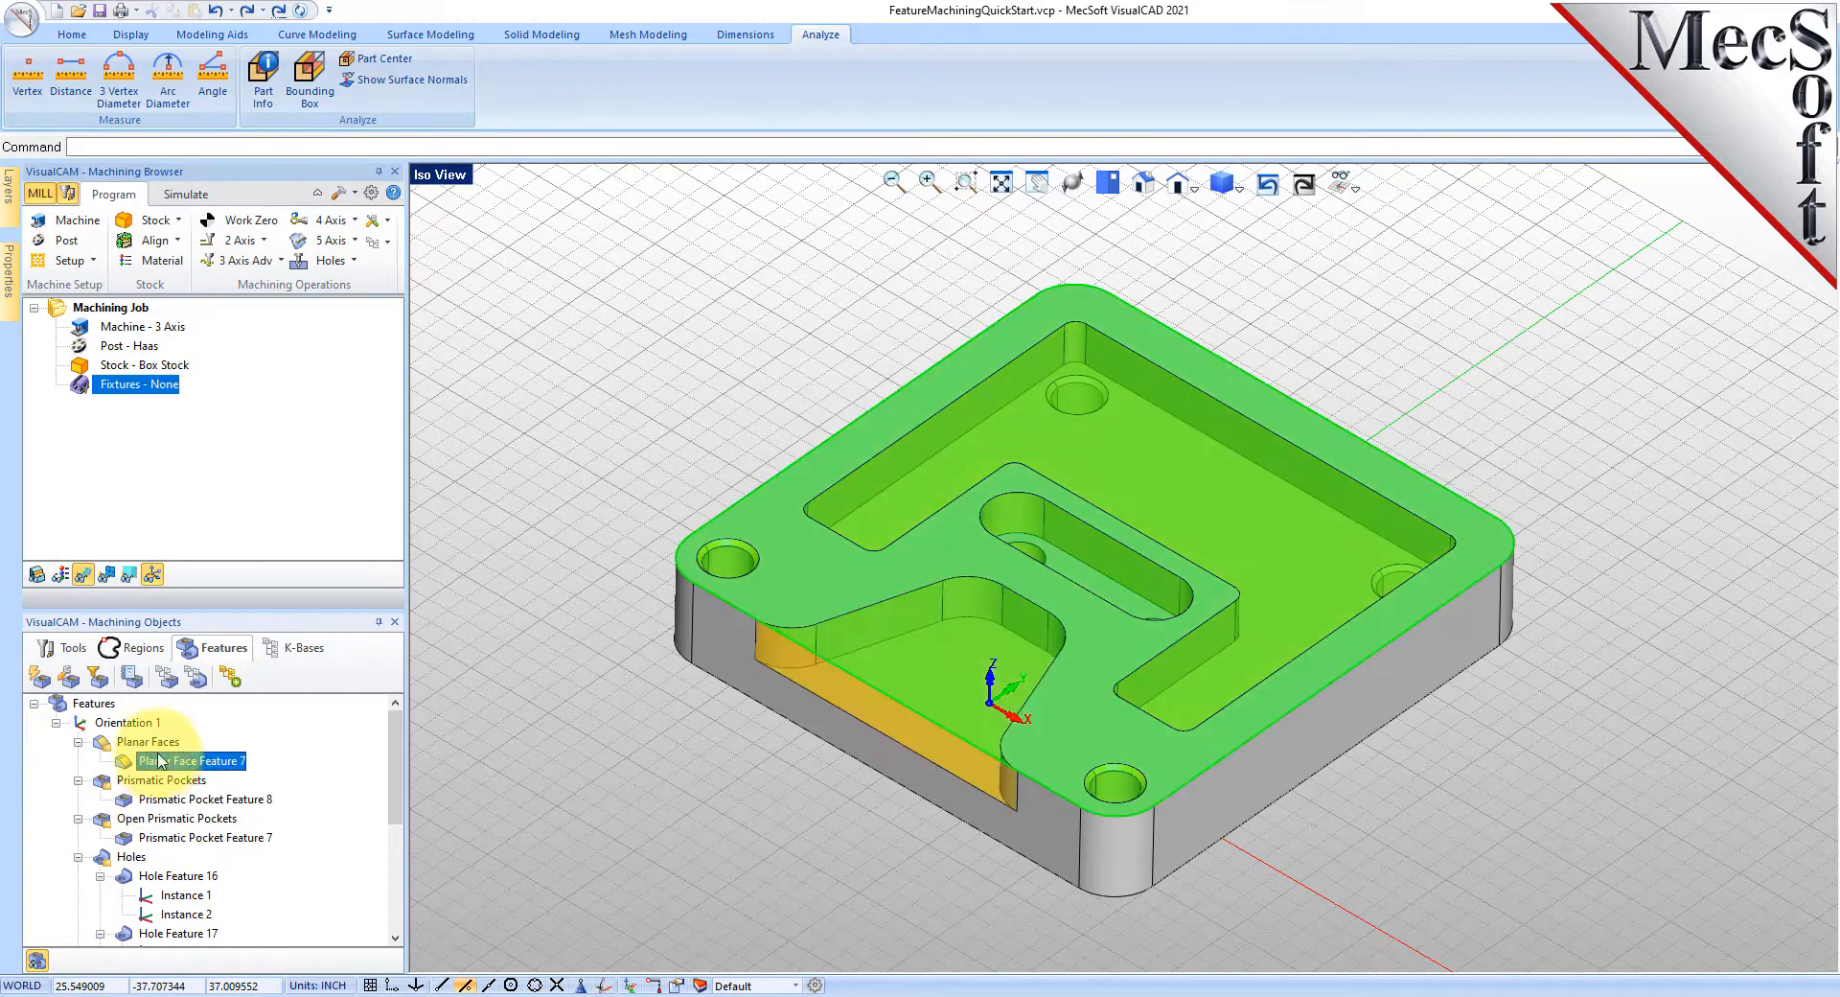
left_click(145, 742)
left_click(159, 780)
left_click(142, 820)
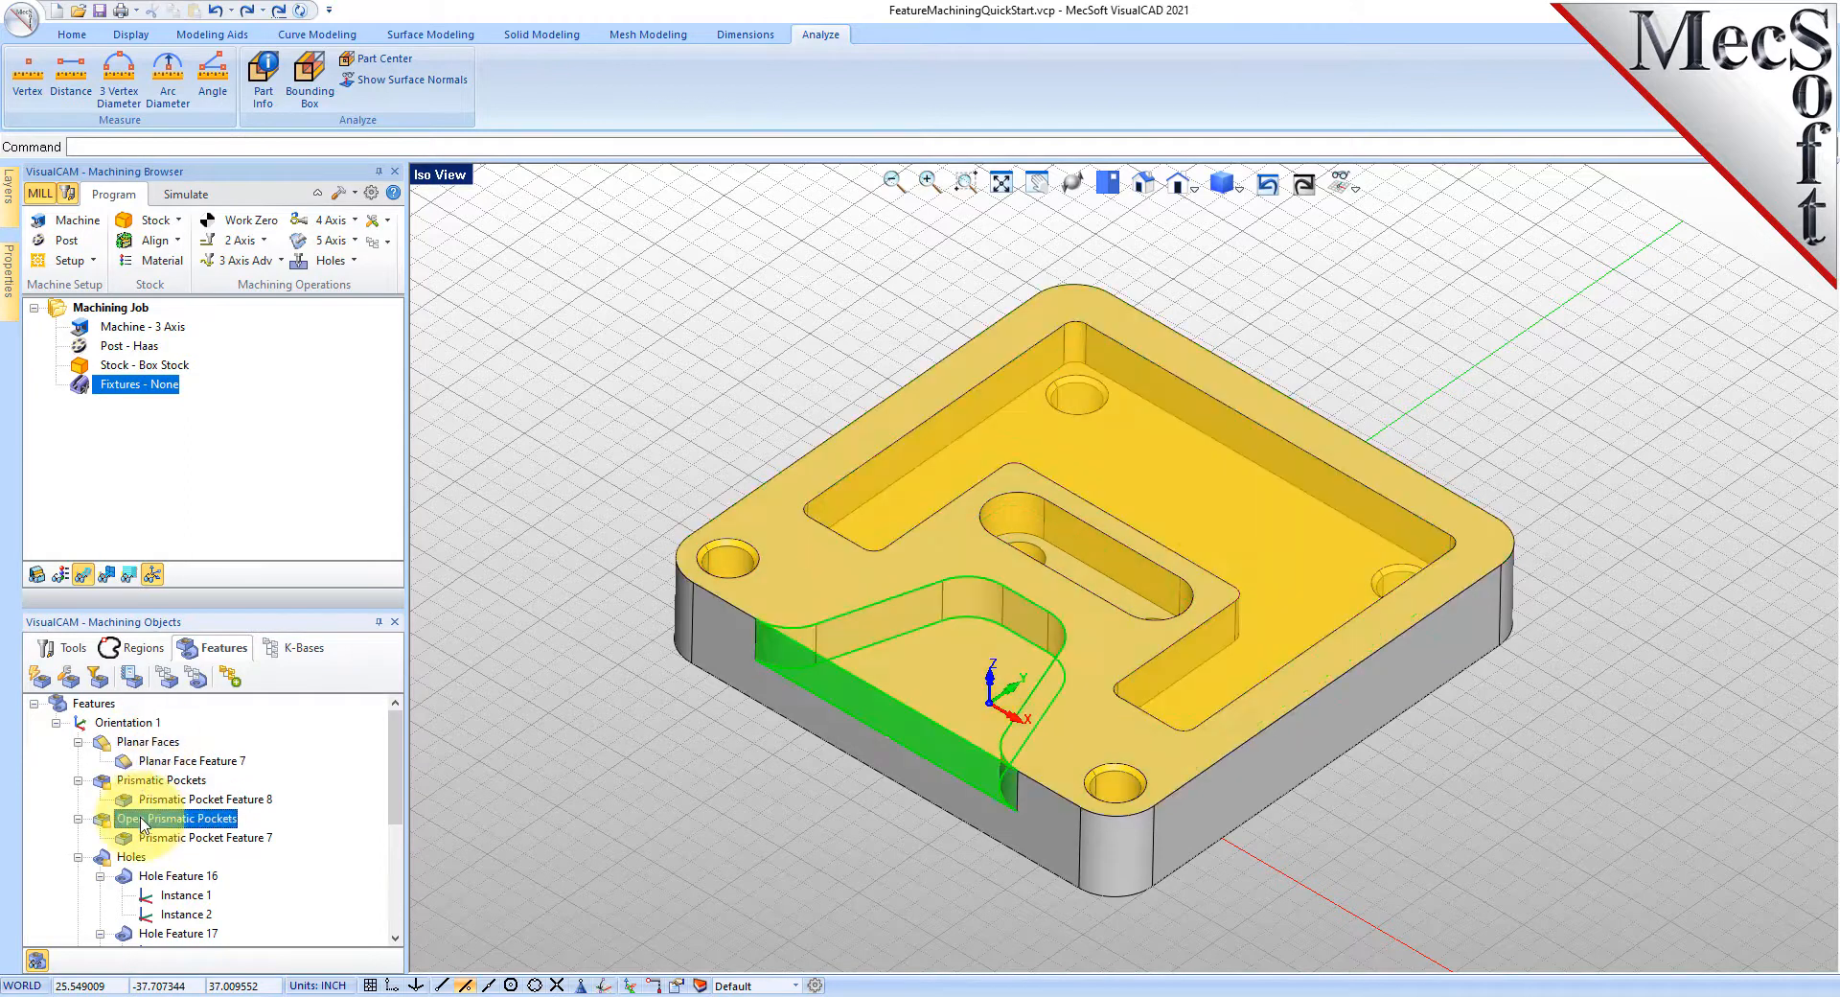
left_click(131, 857)
scroll(141, 825, "down", 4)
left_click(139, 821)
scroll(163, 815, "up", 4)
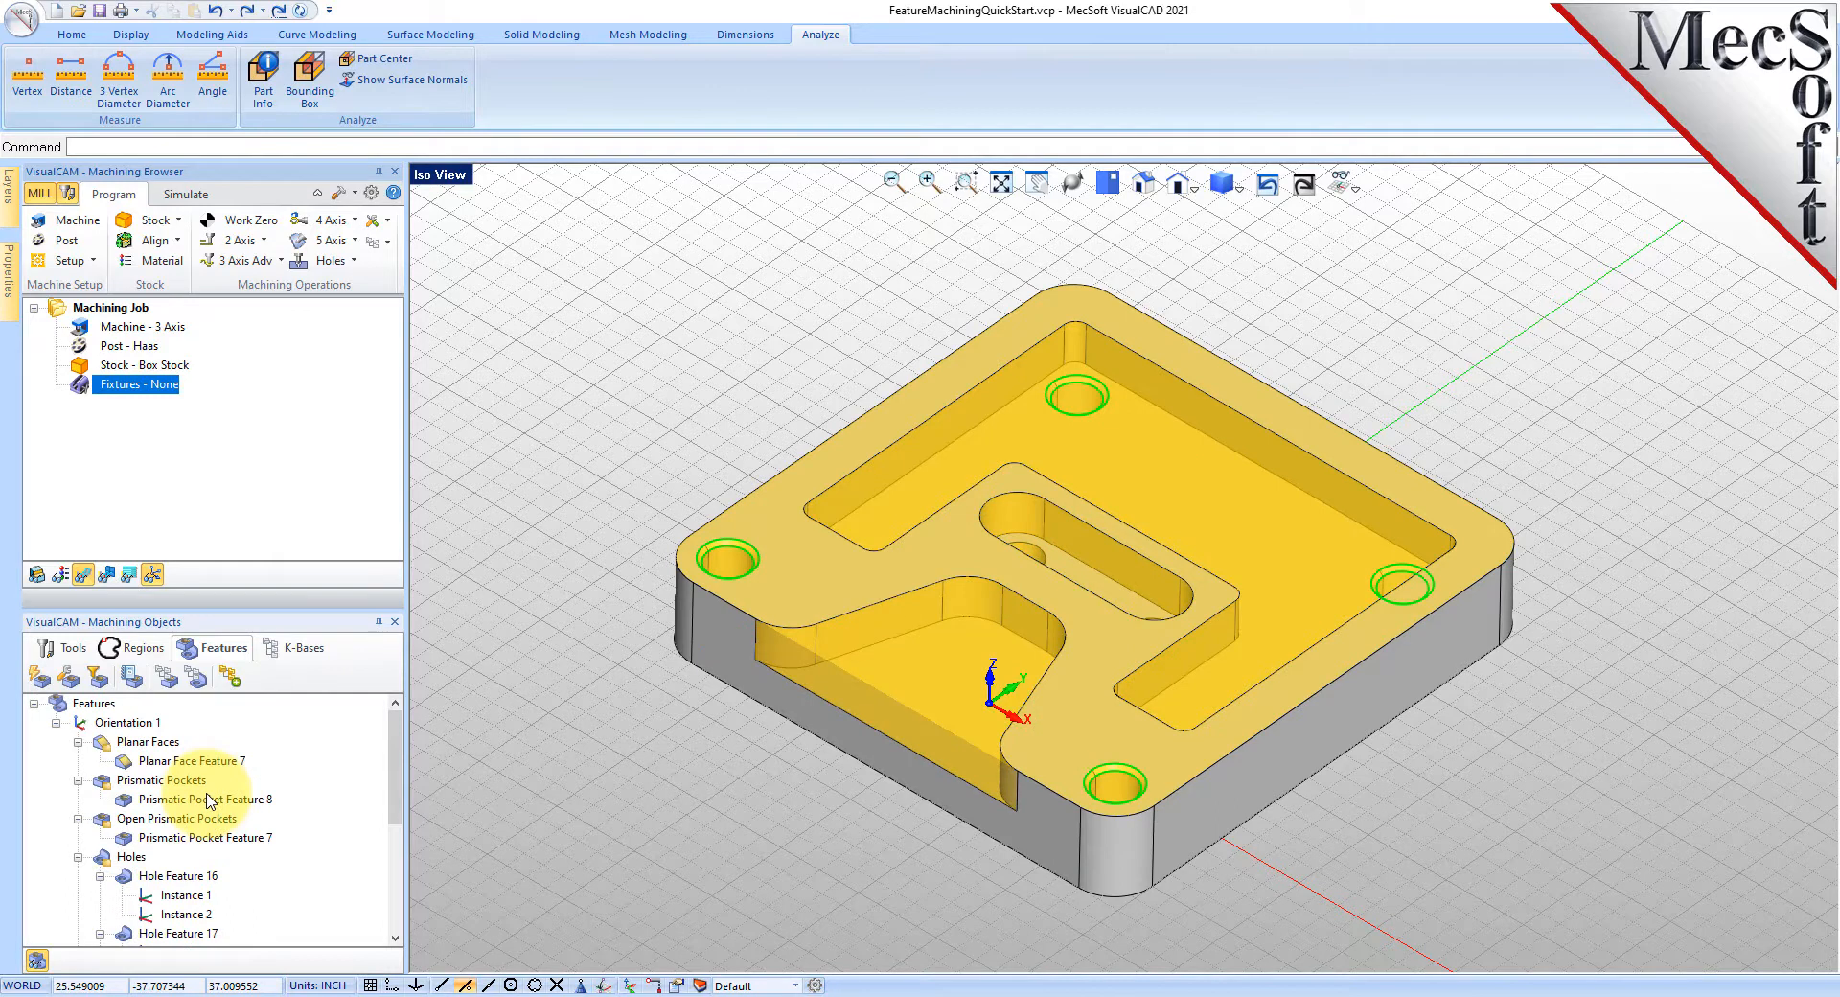
- Generate operations with AFM from the new features, then delete Setup 1 and all features
left_click(231, 679)
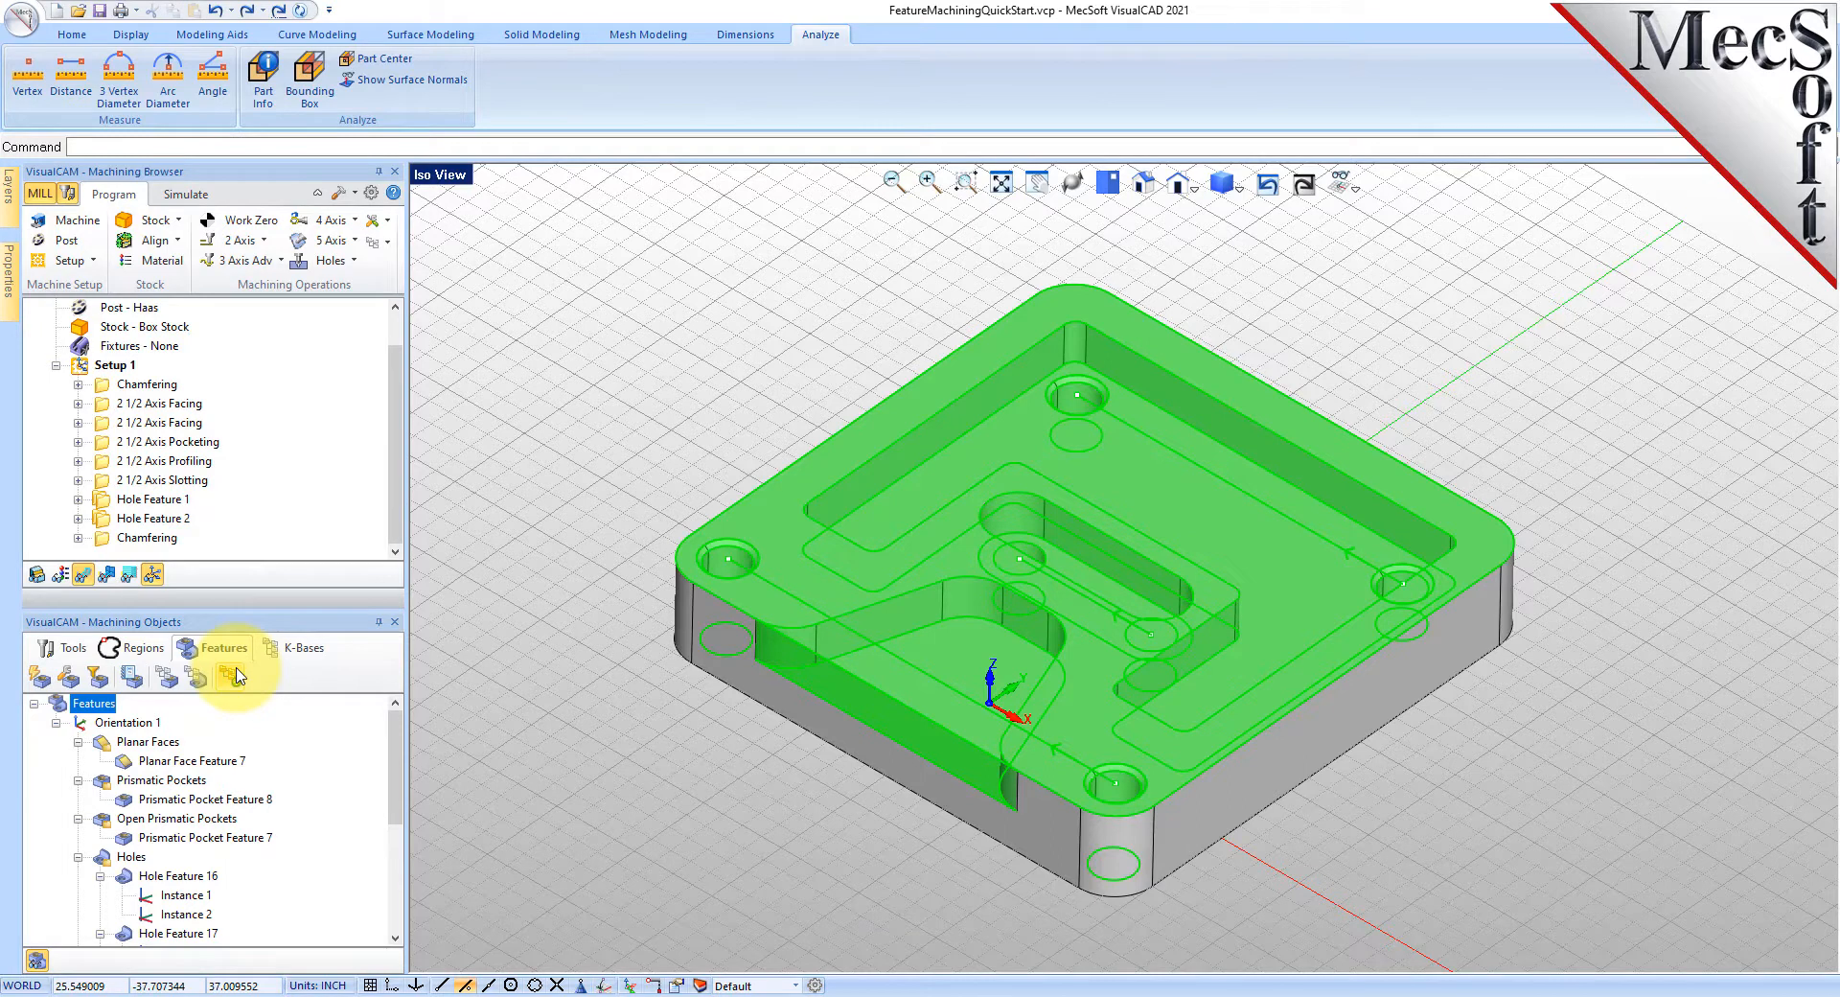
left_click(112, 366)
key("Delete")
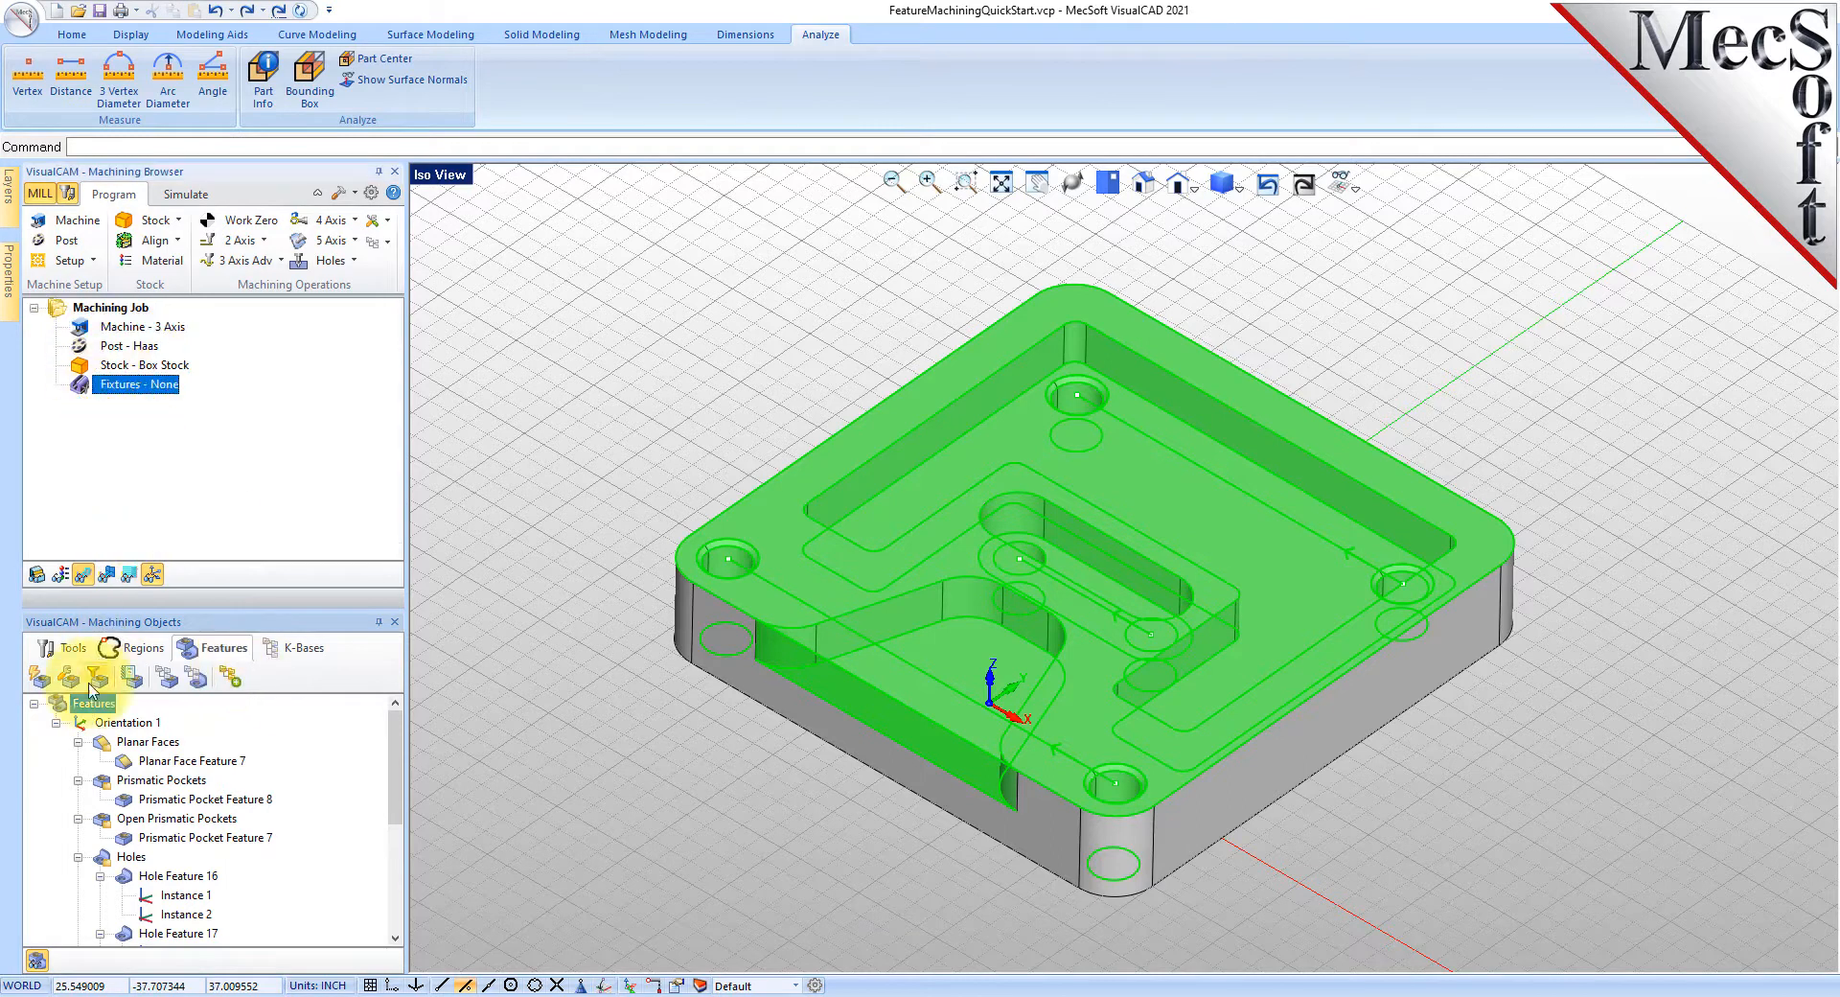
left_click(39, 678)
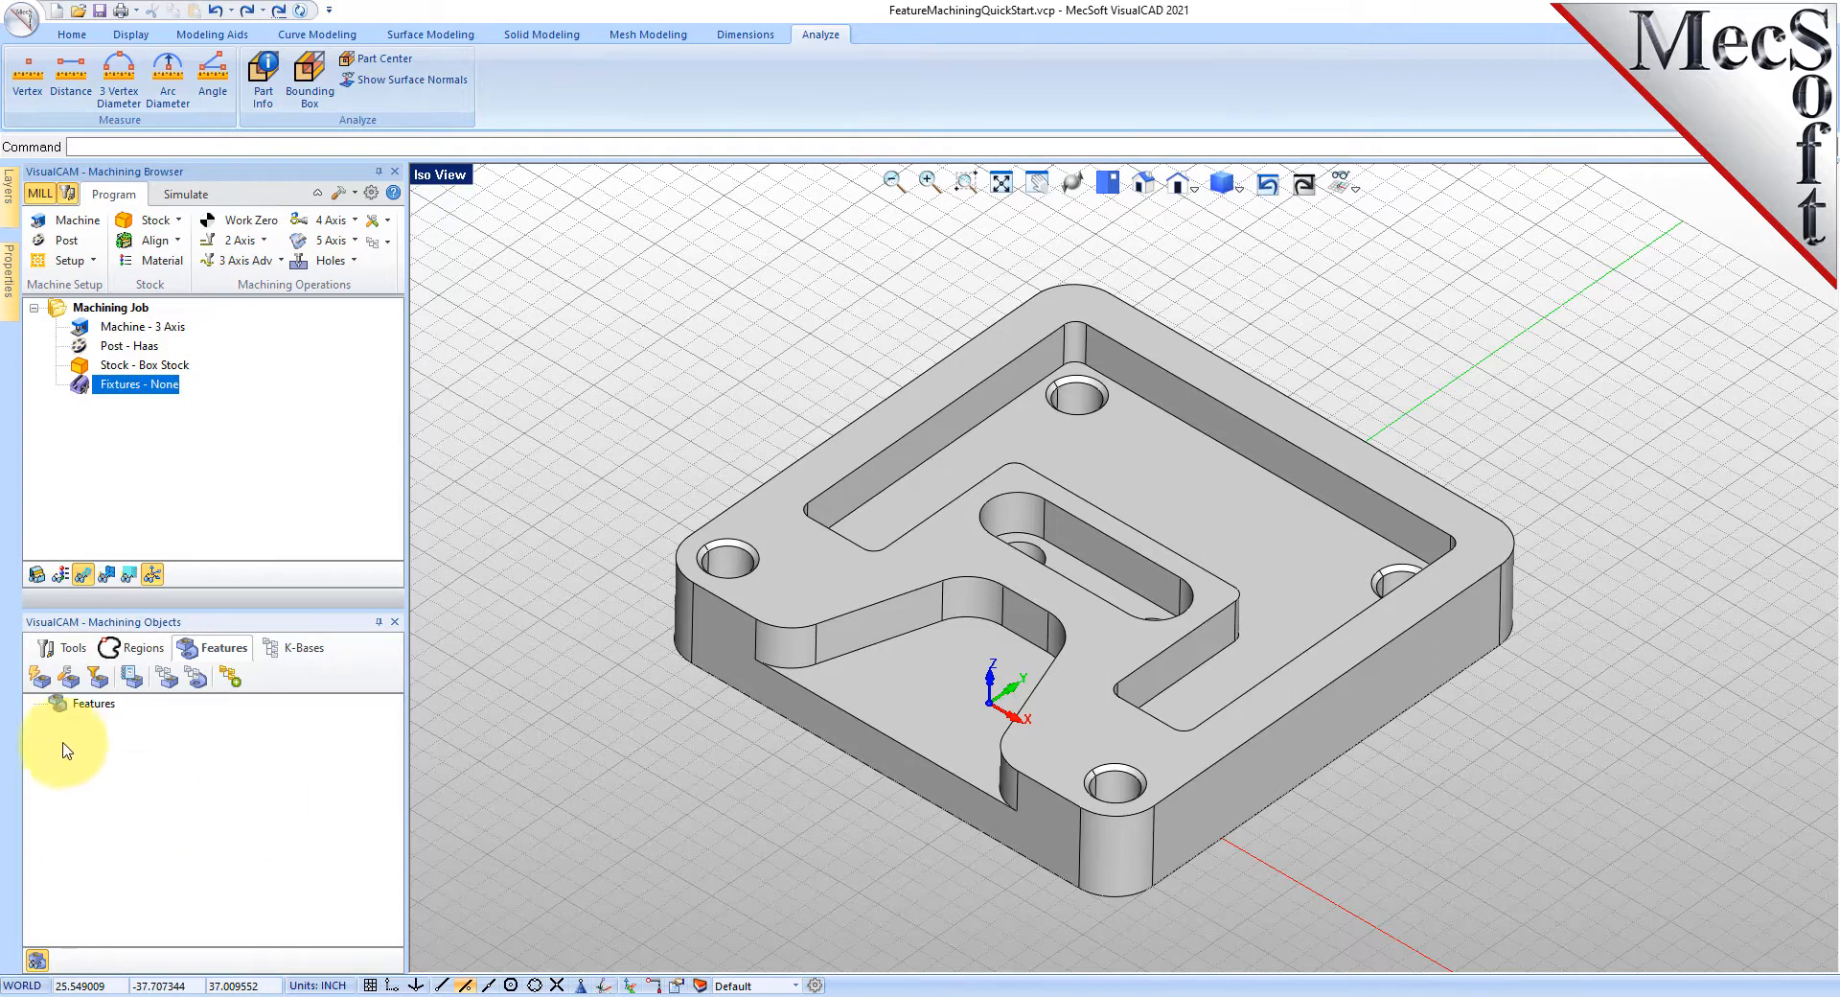
- Enable hole diameter and depth filters of 0–10000 with partial holes included
left_click(100, 679)
left_click_drag(293, 201, 460, 345)
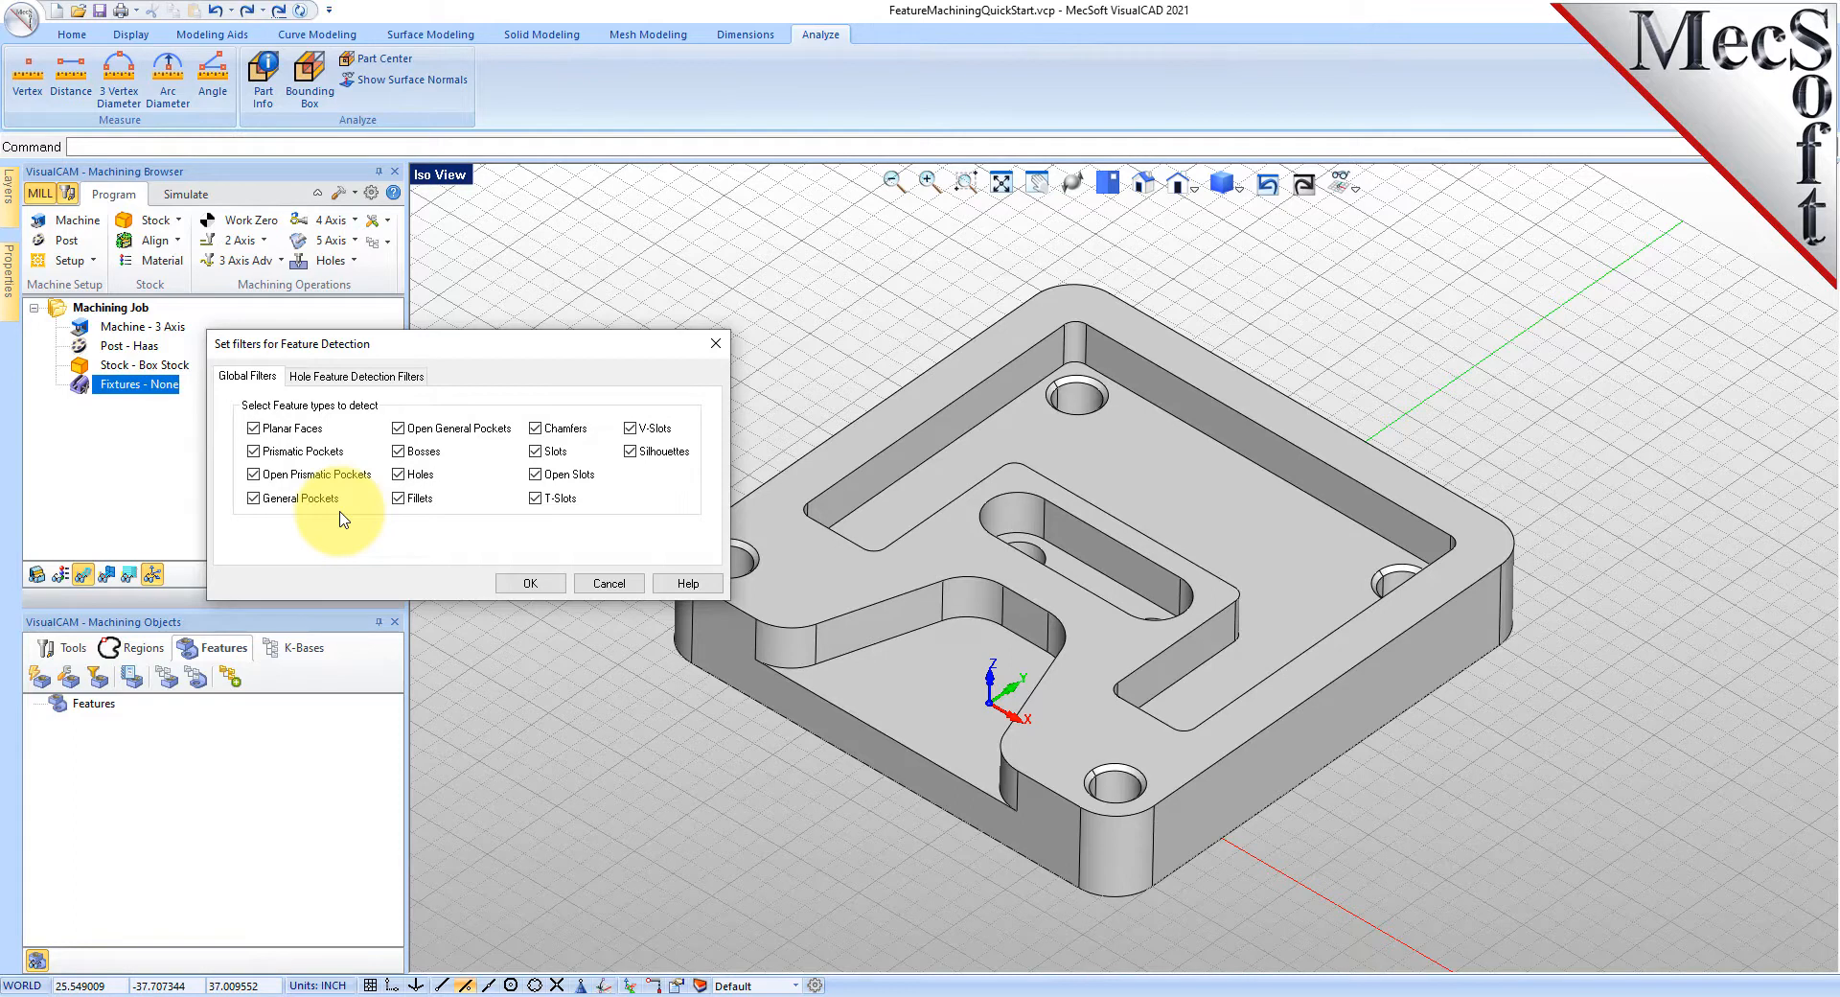
left_click(352, 377)
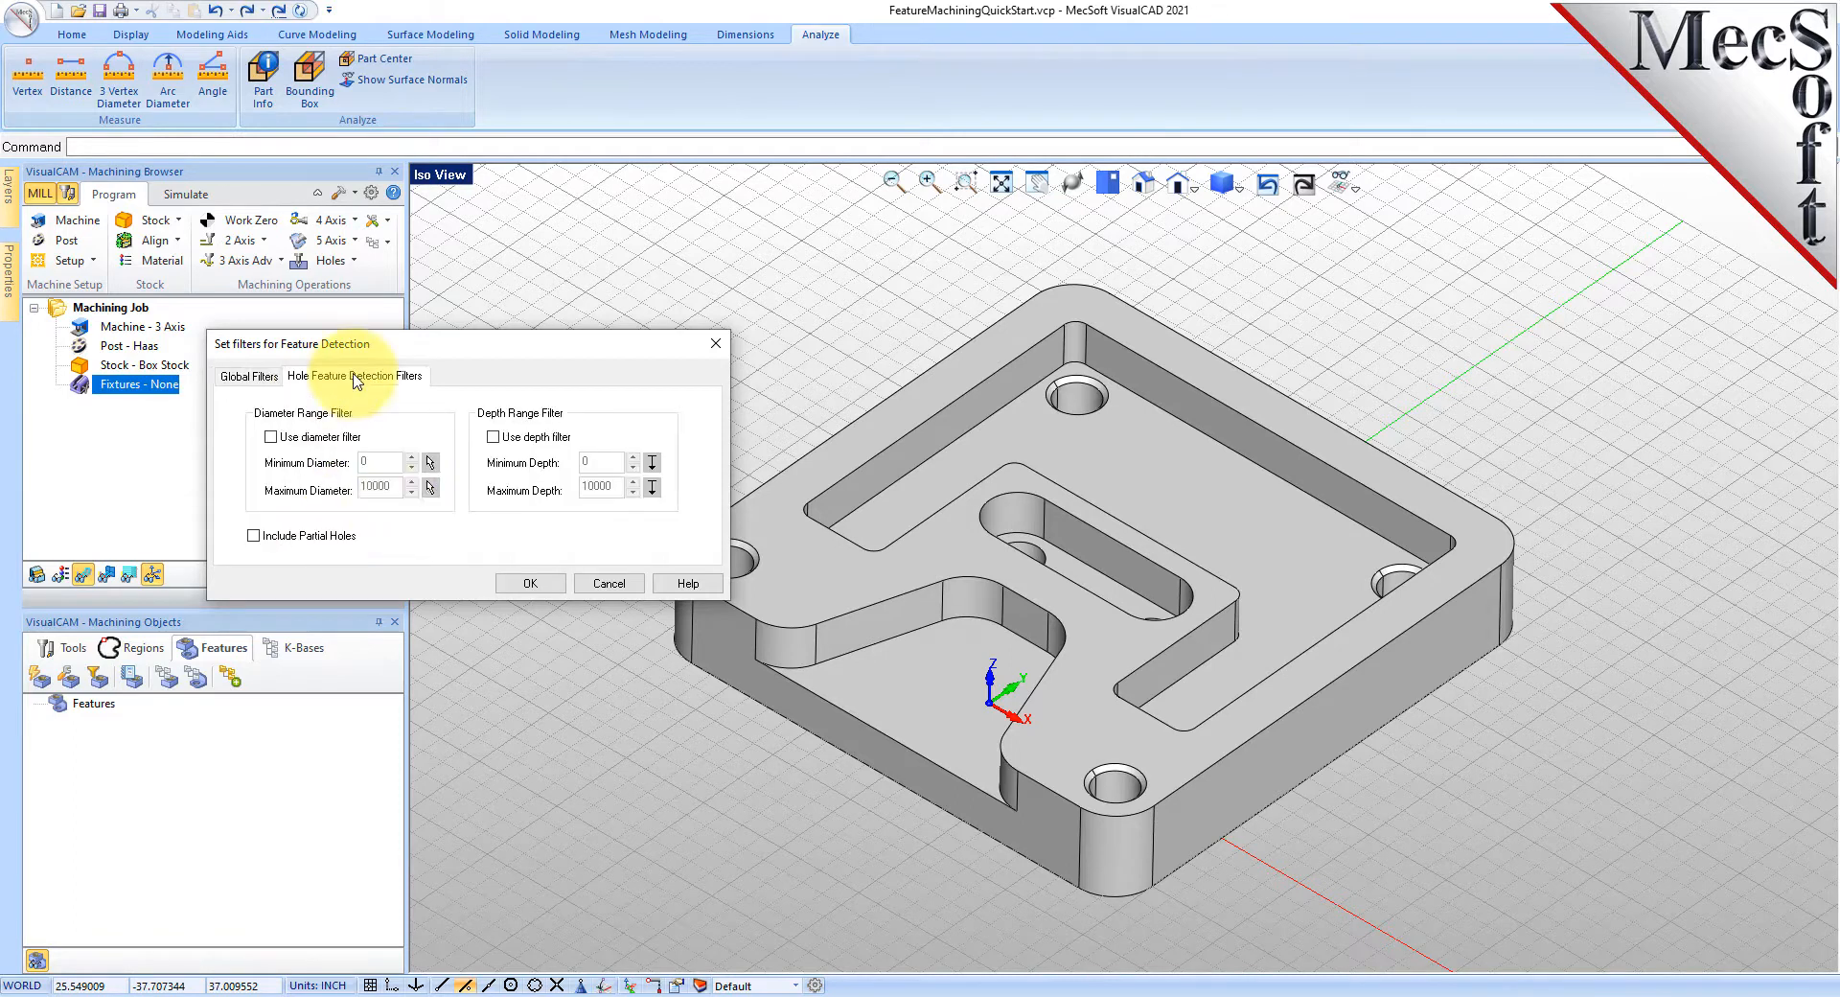
left_click(272, 437)
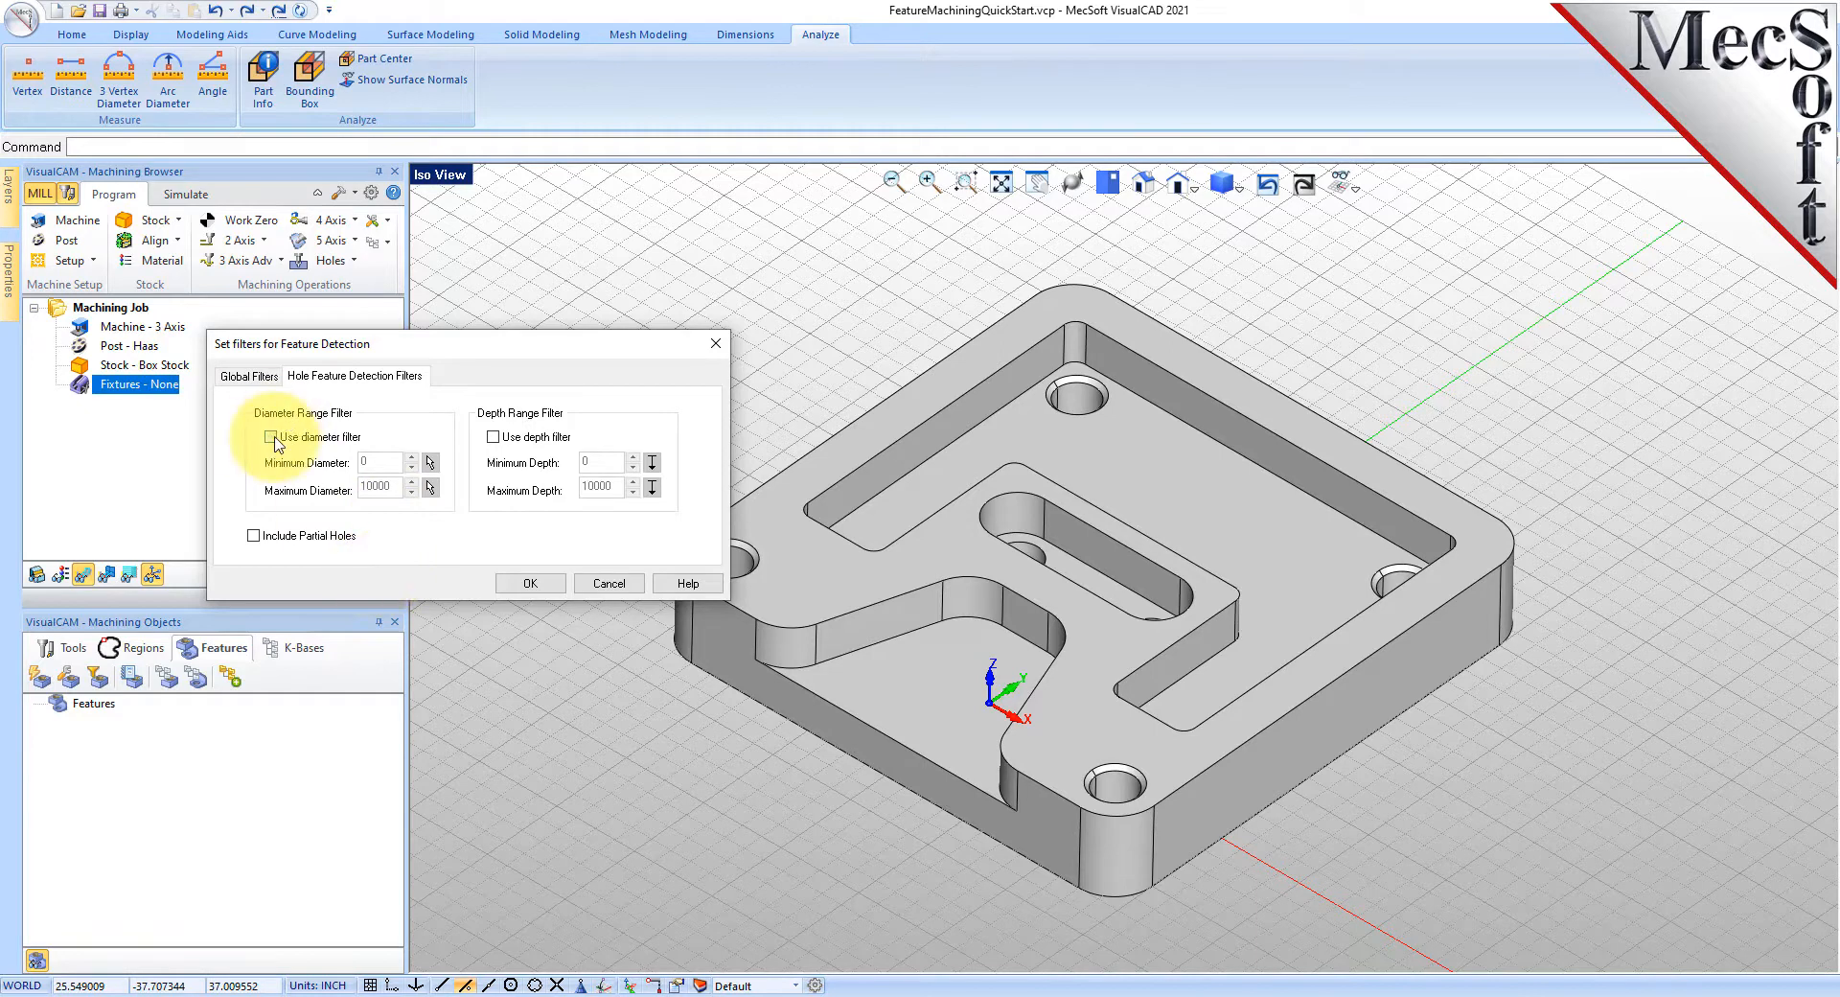
left_click(255, 537)
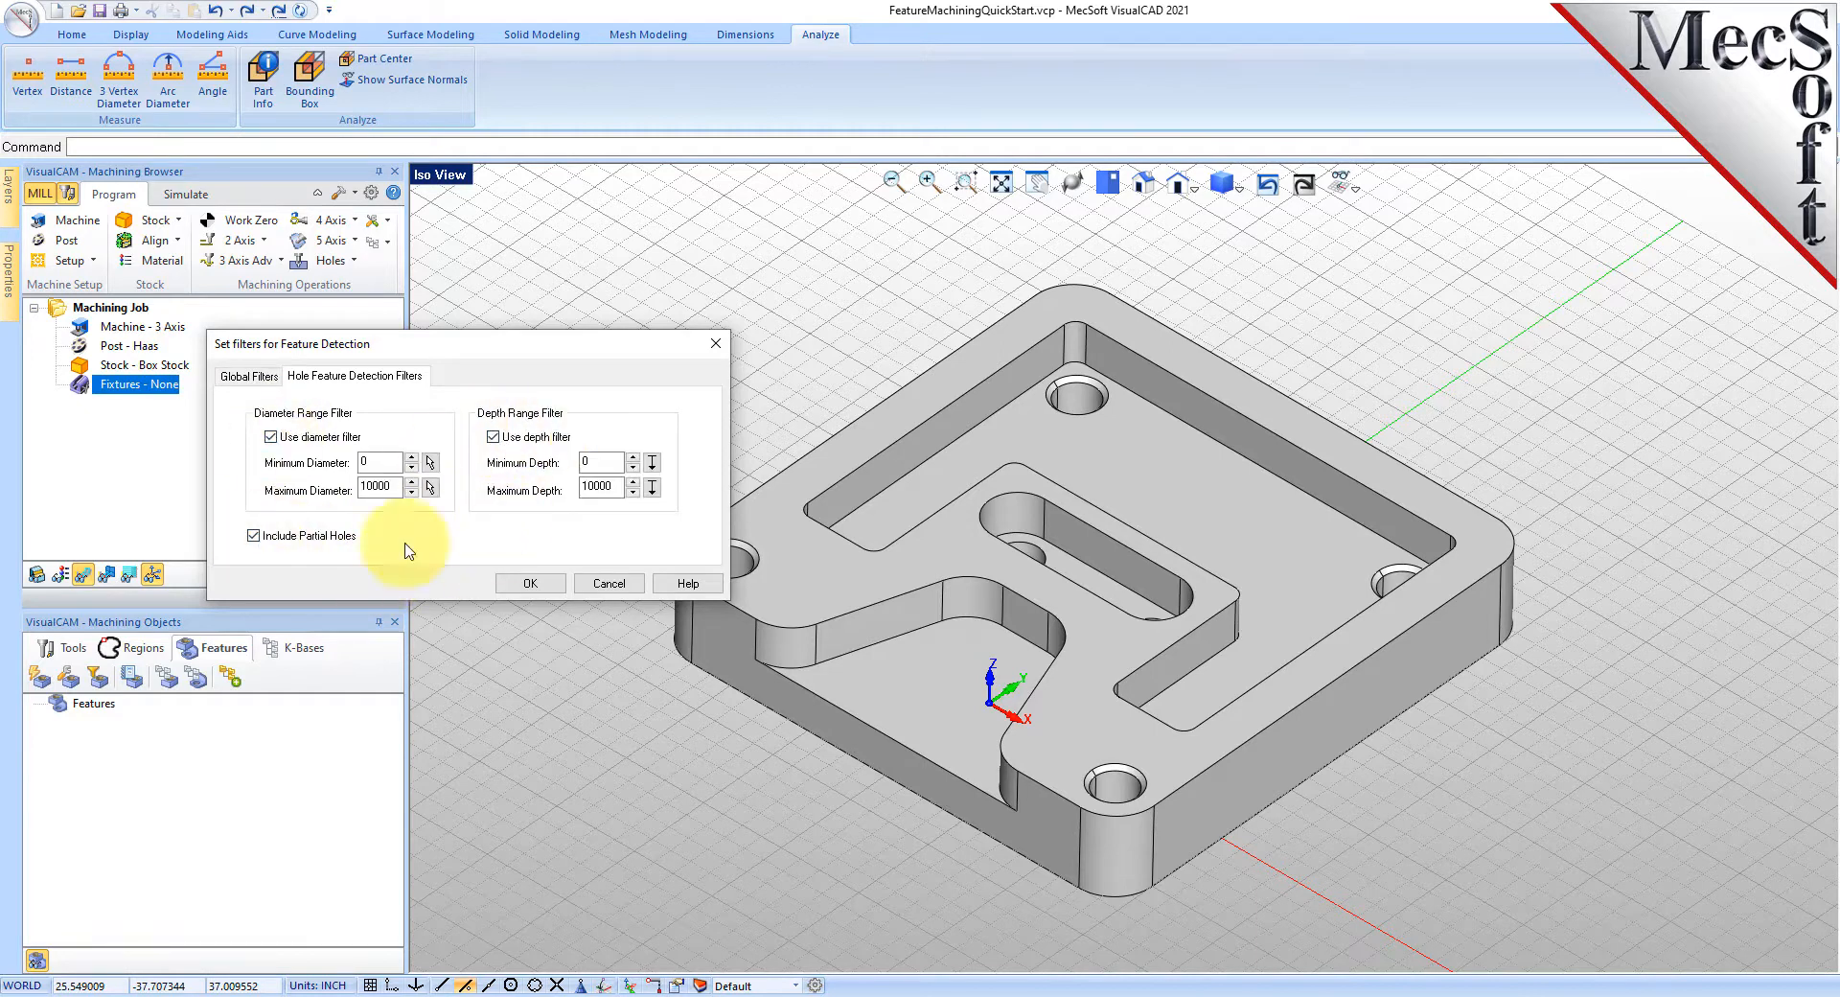
left_click(530, 583)
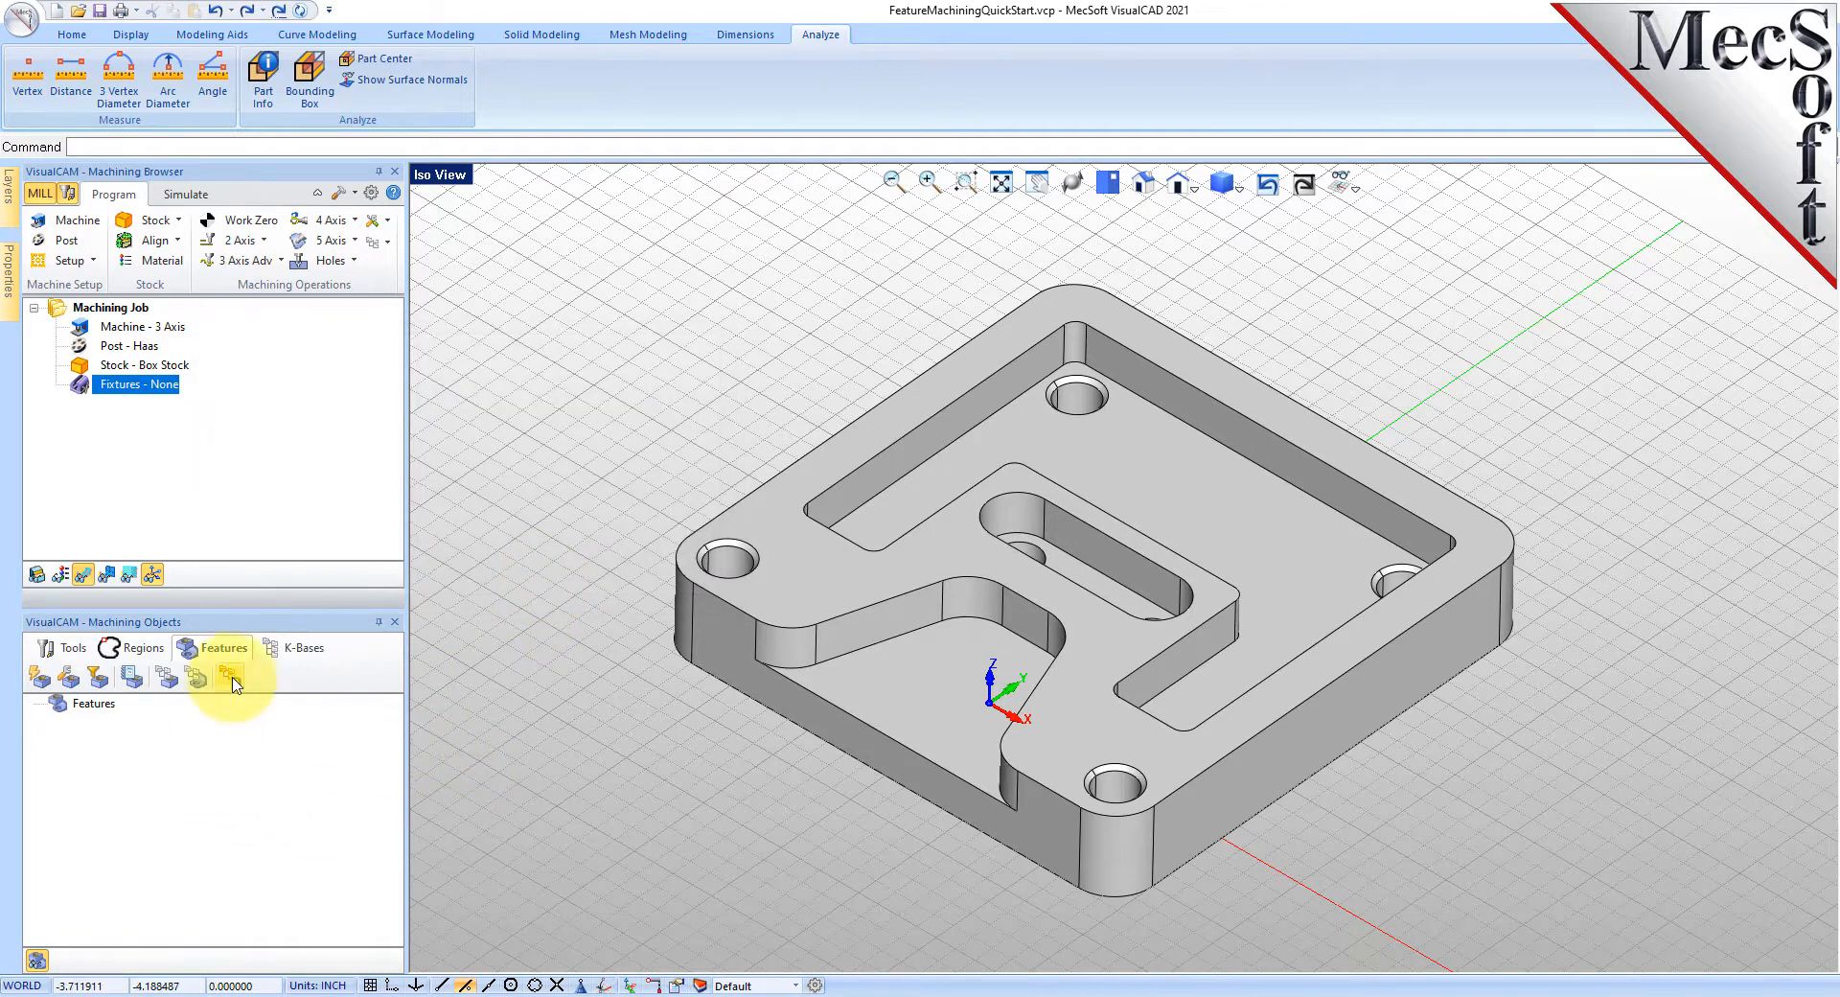
- Detect features, then review Orientation 1 and 2, Chamfer Feature 17 and Hole Feature 19 in the list
left_click(39, 677)
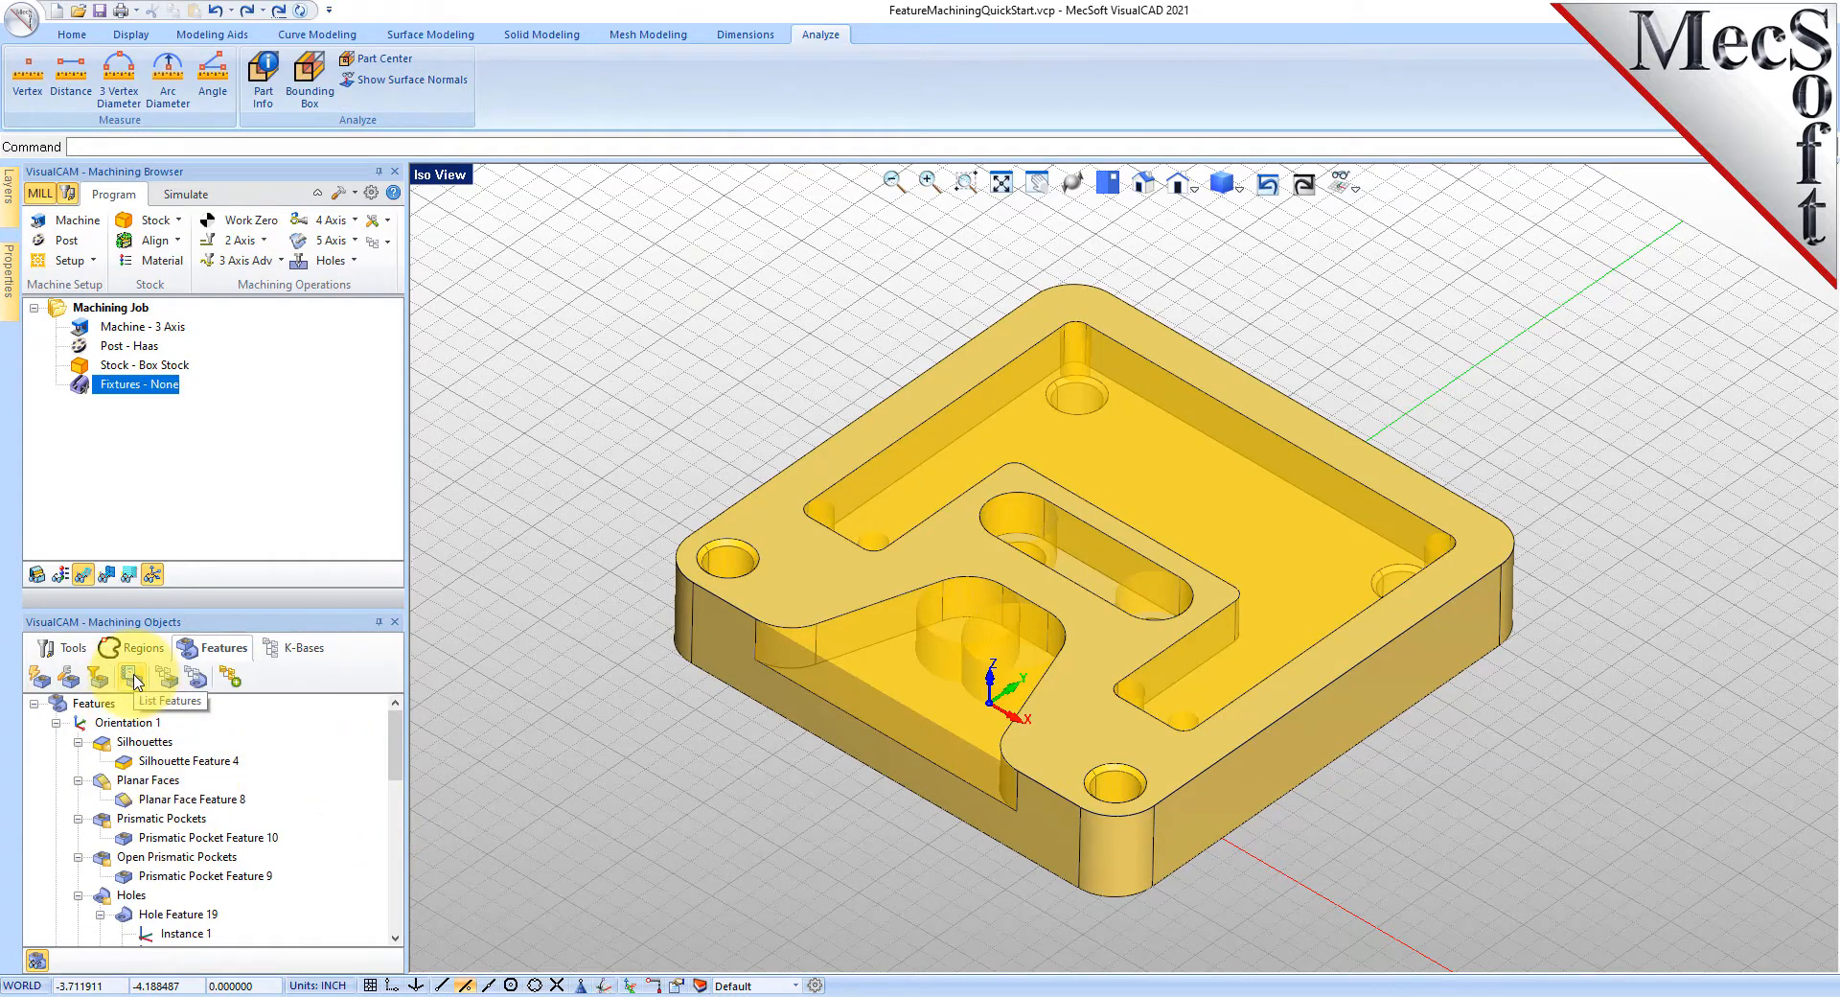
left_click(132, 677)
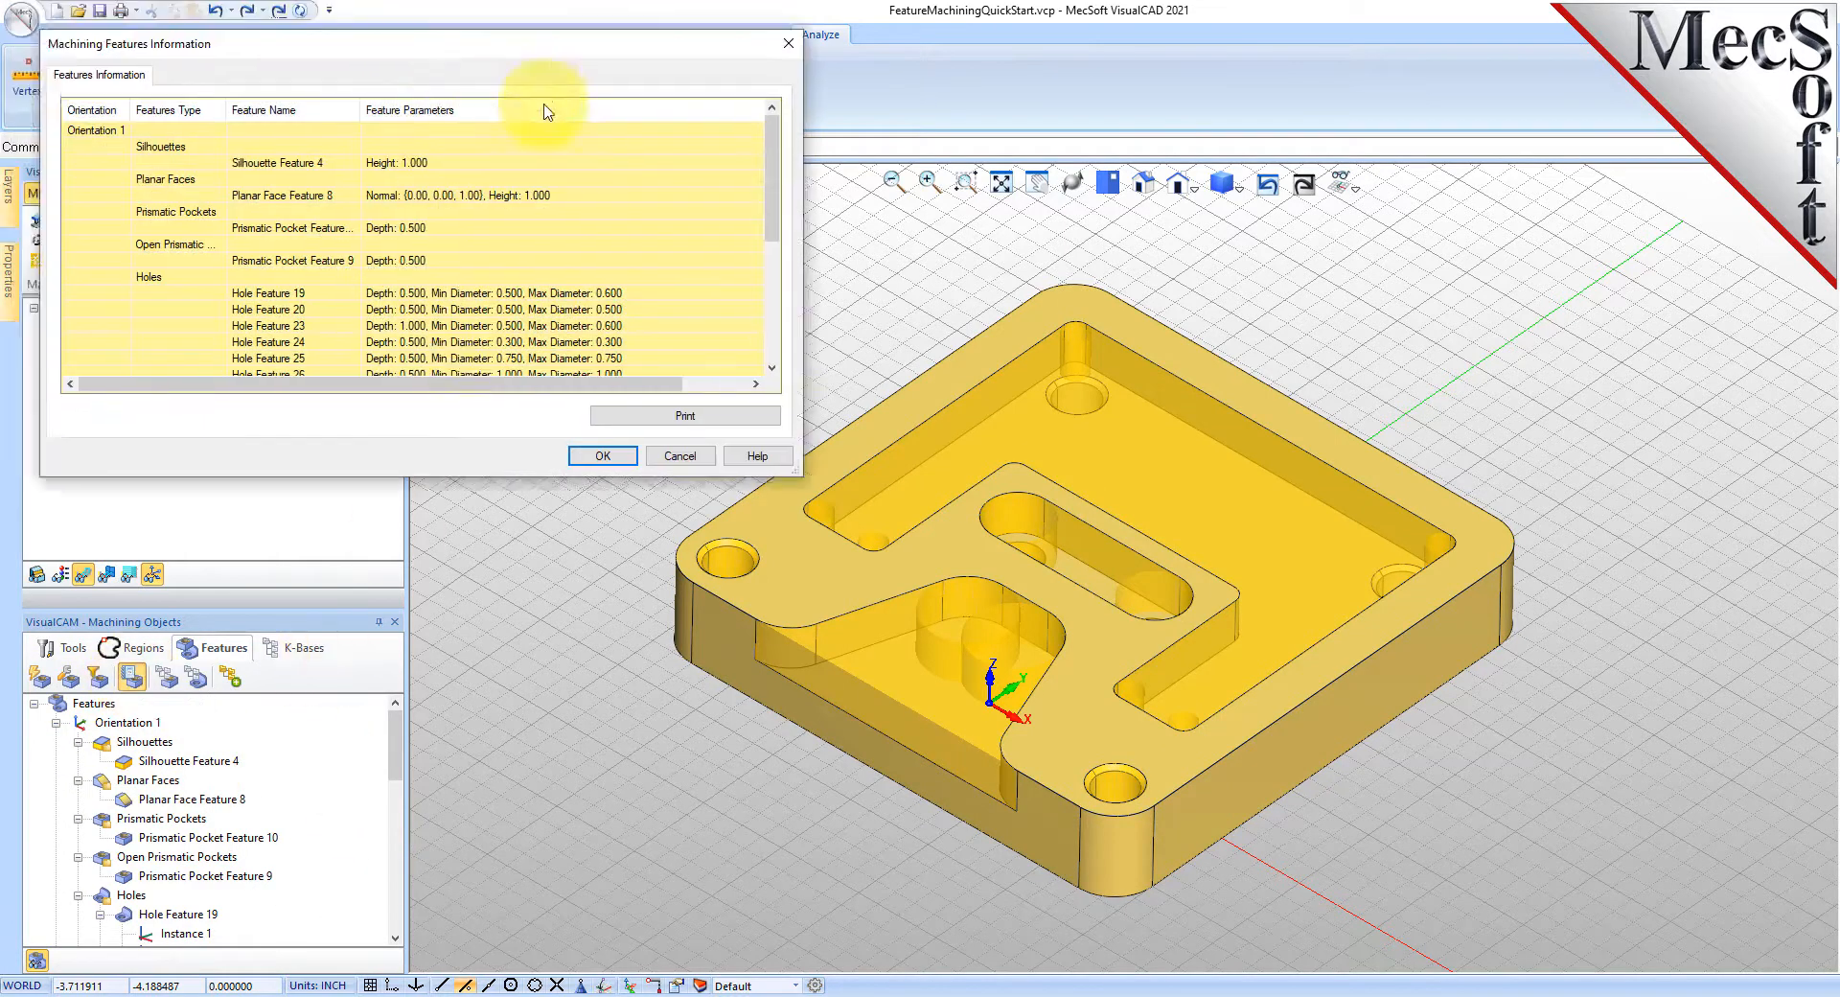
left_click_drag(606, 560, 627, 795)
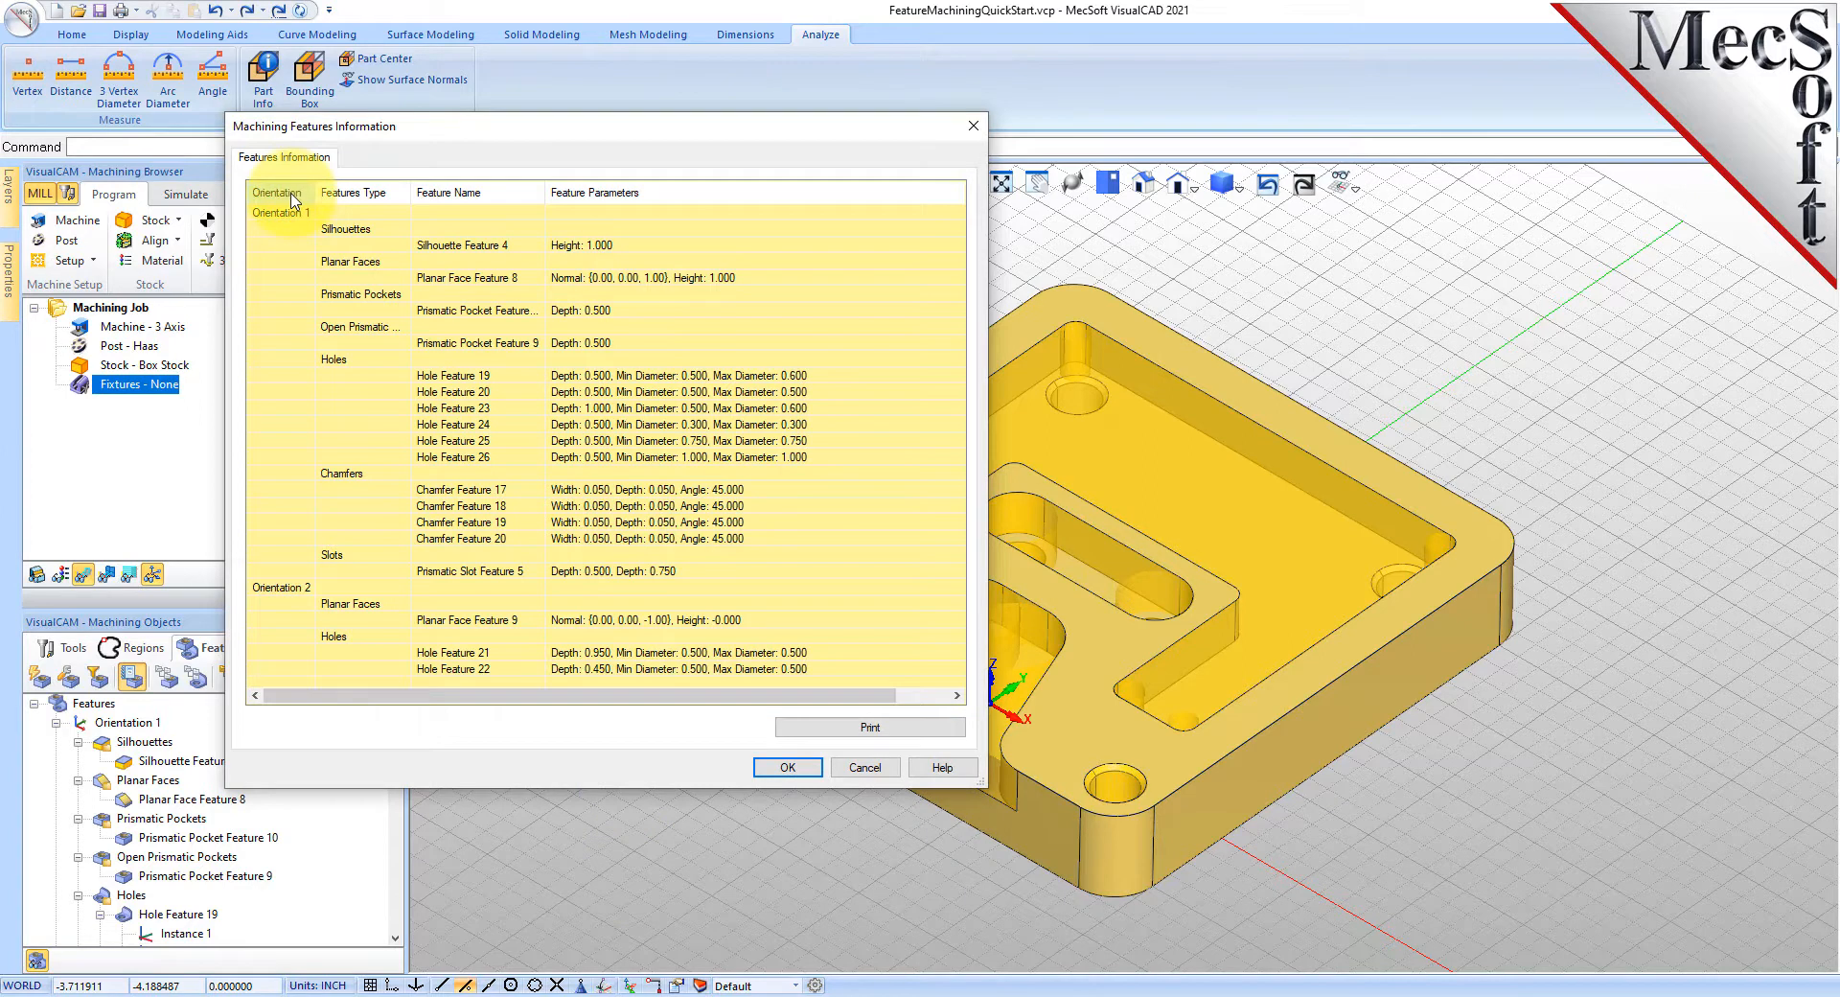
left_click(279, 219)
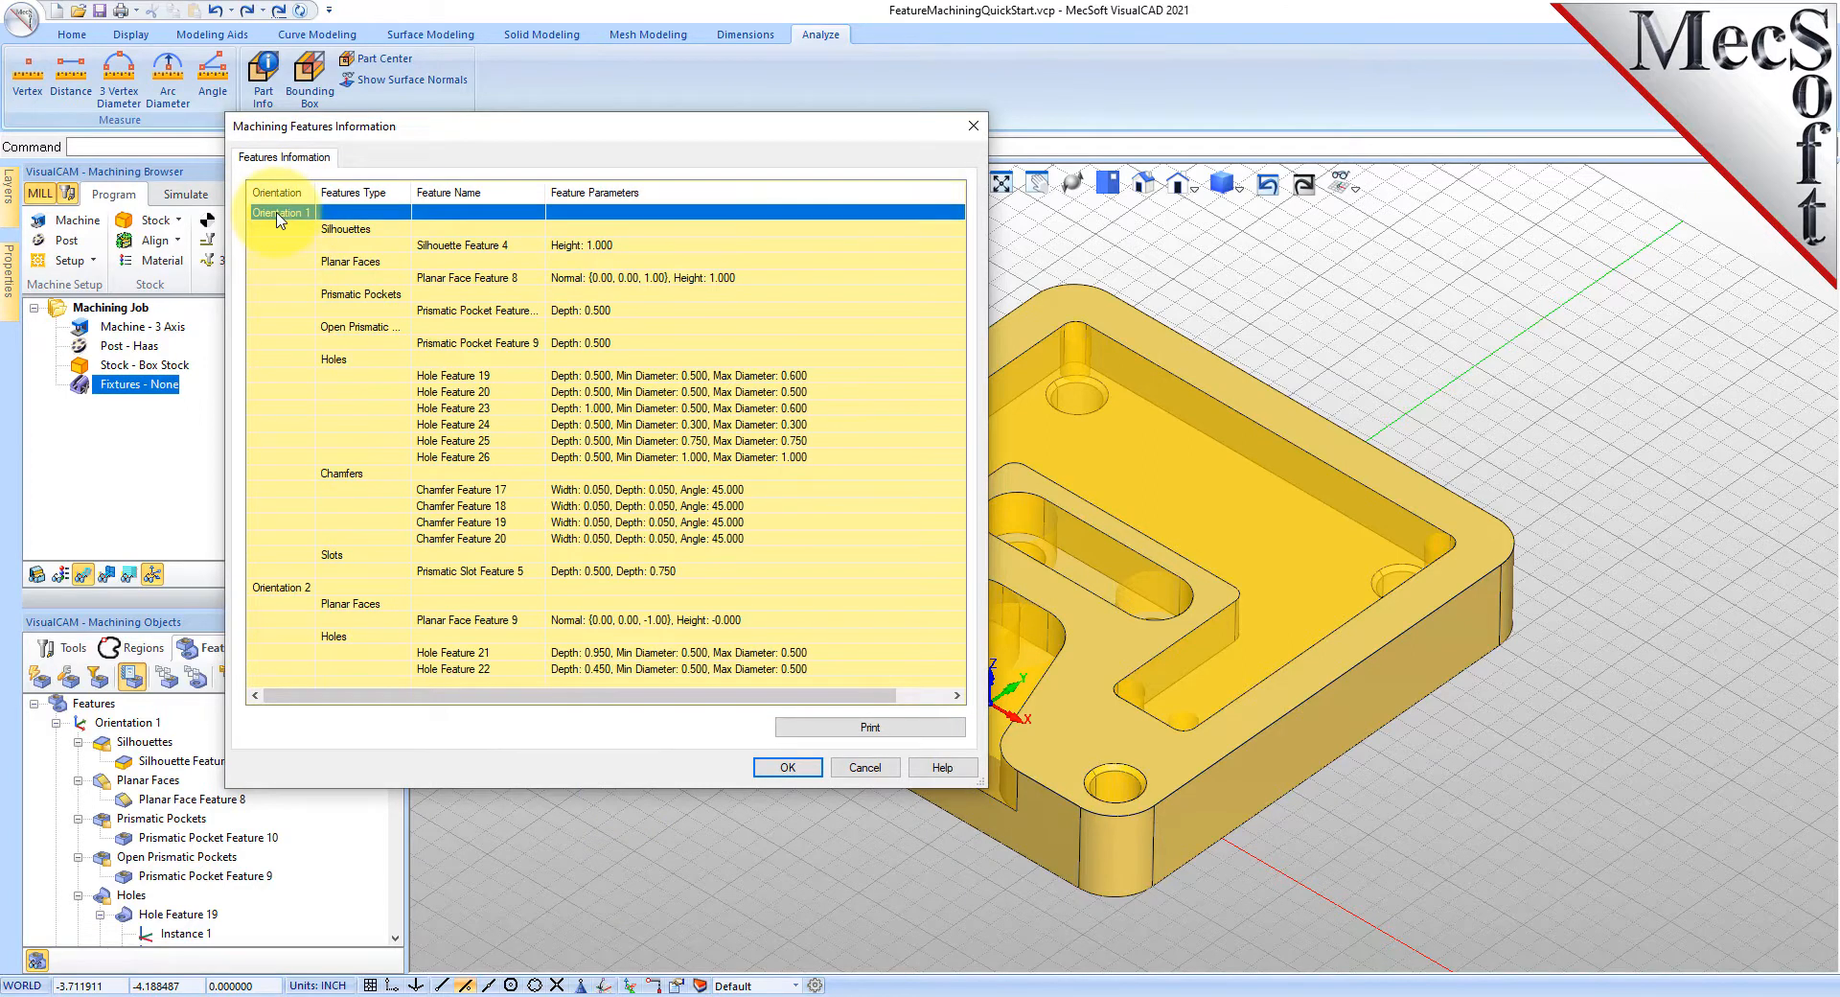
left_click(286, 589)
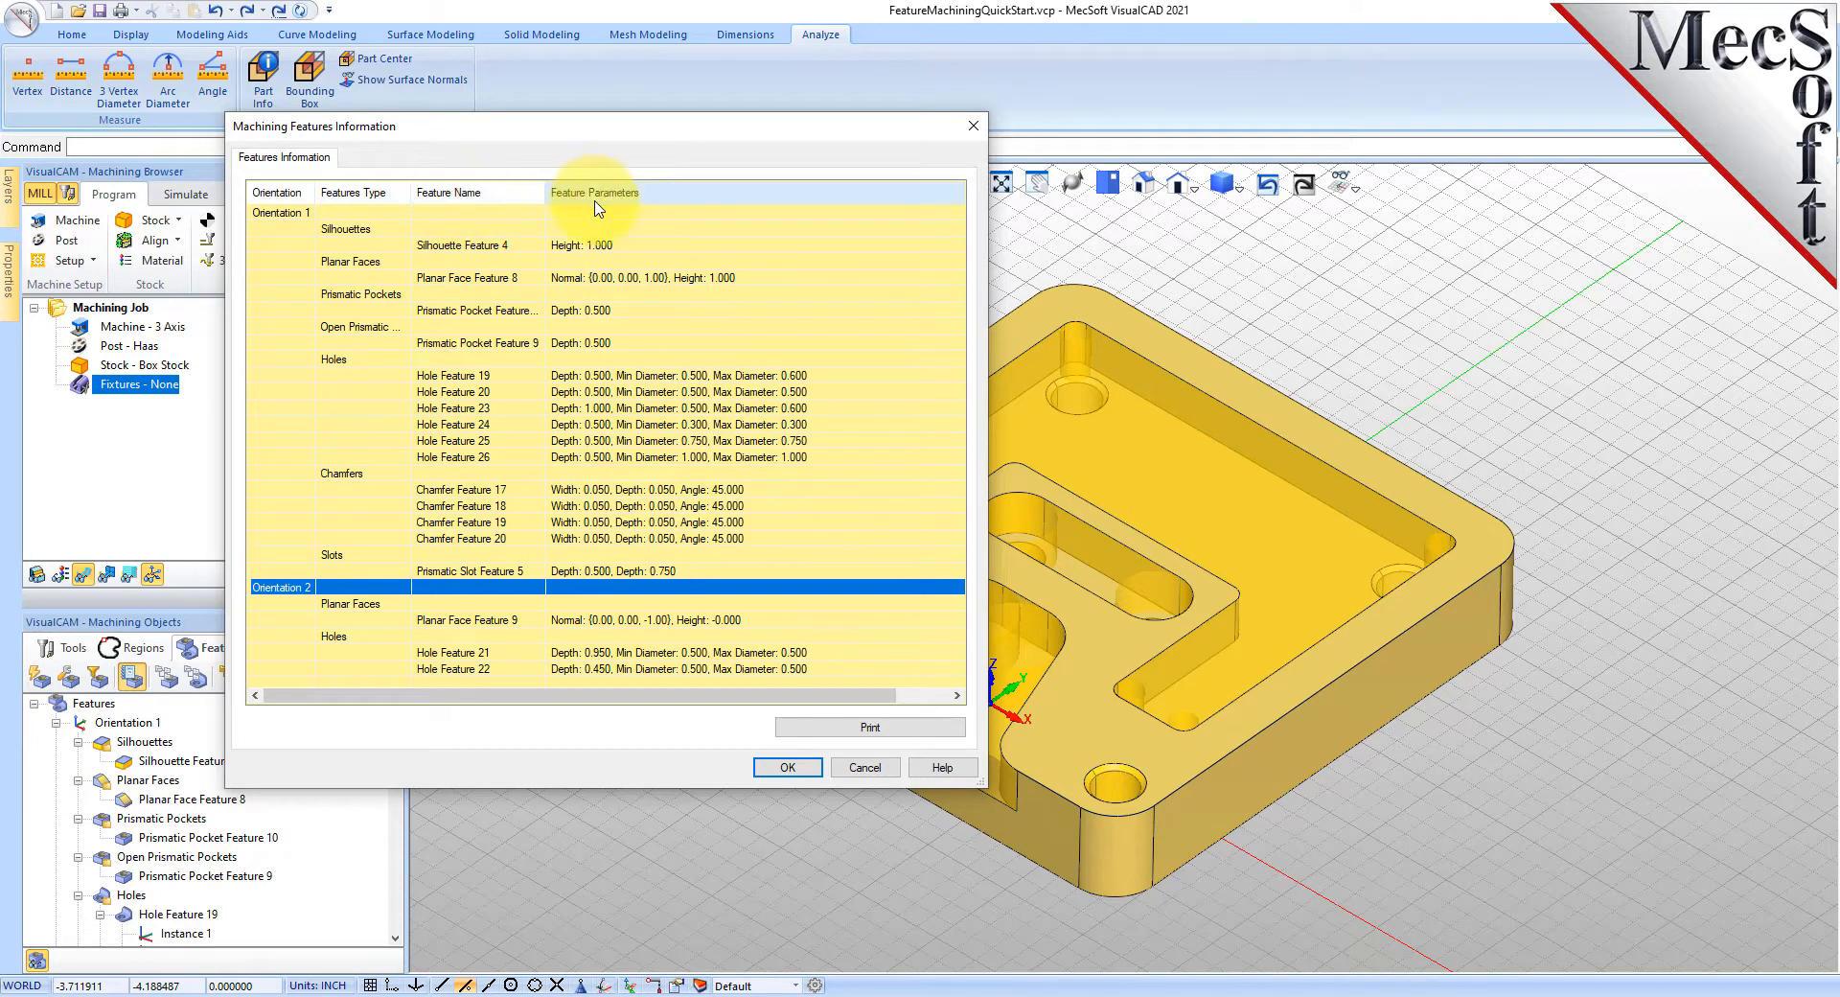
left_click(659, 490)
left_click(637, 376)
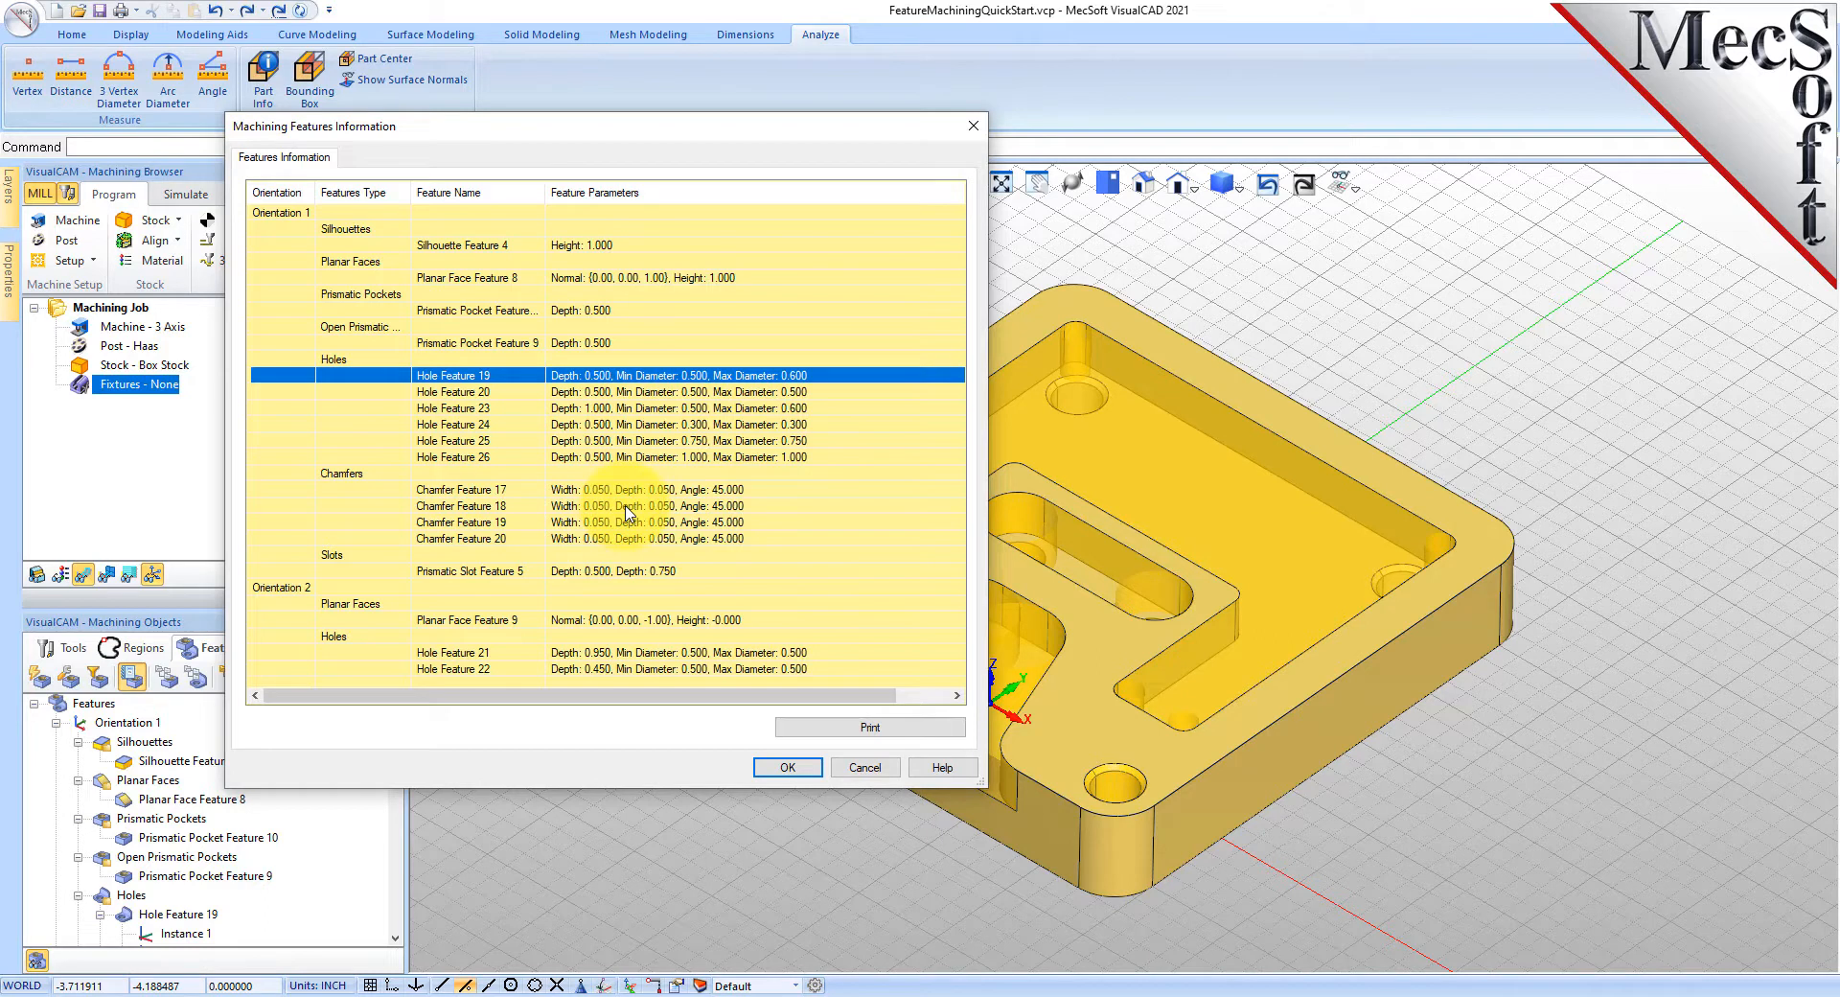
left_click(787, 770)
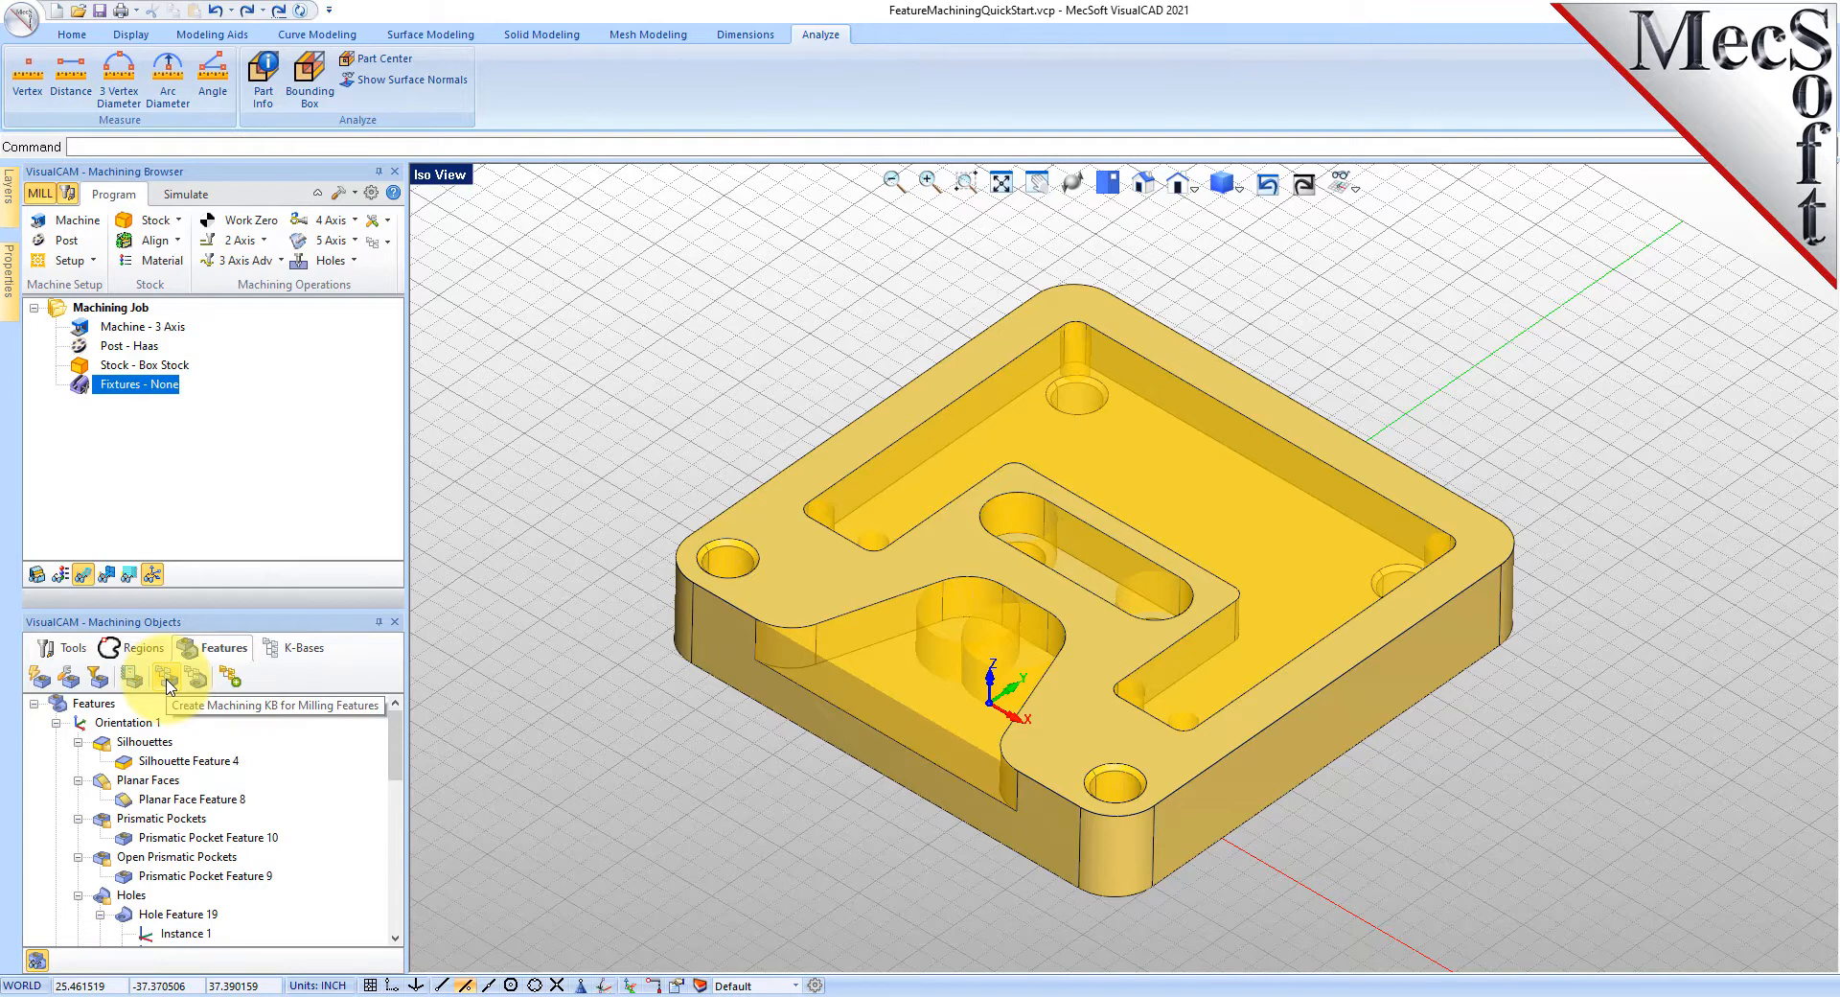
- Open the Create Machining KB for Milling Features dialog and read its help page
left_click(166, 684)
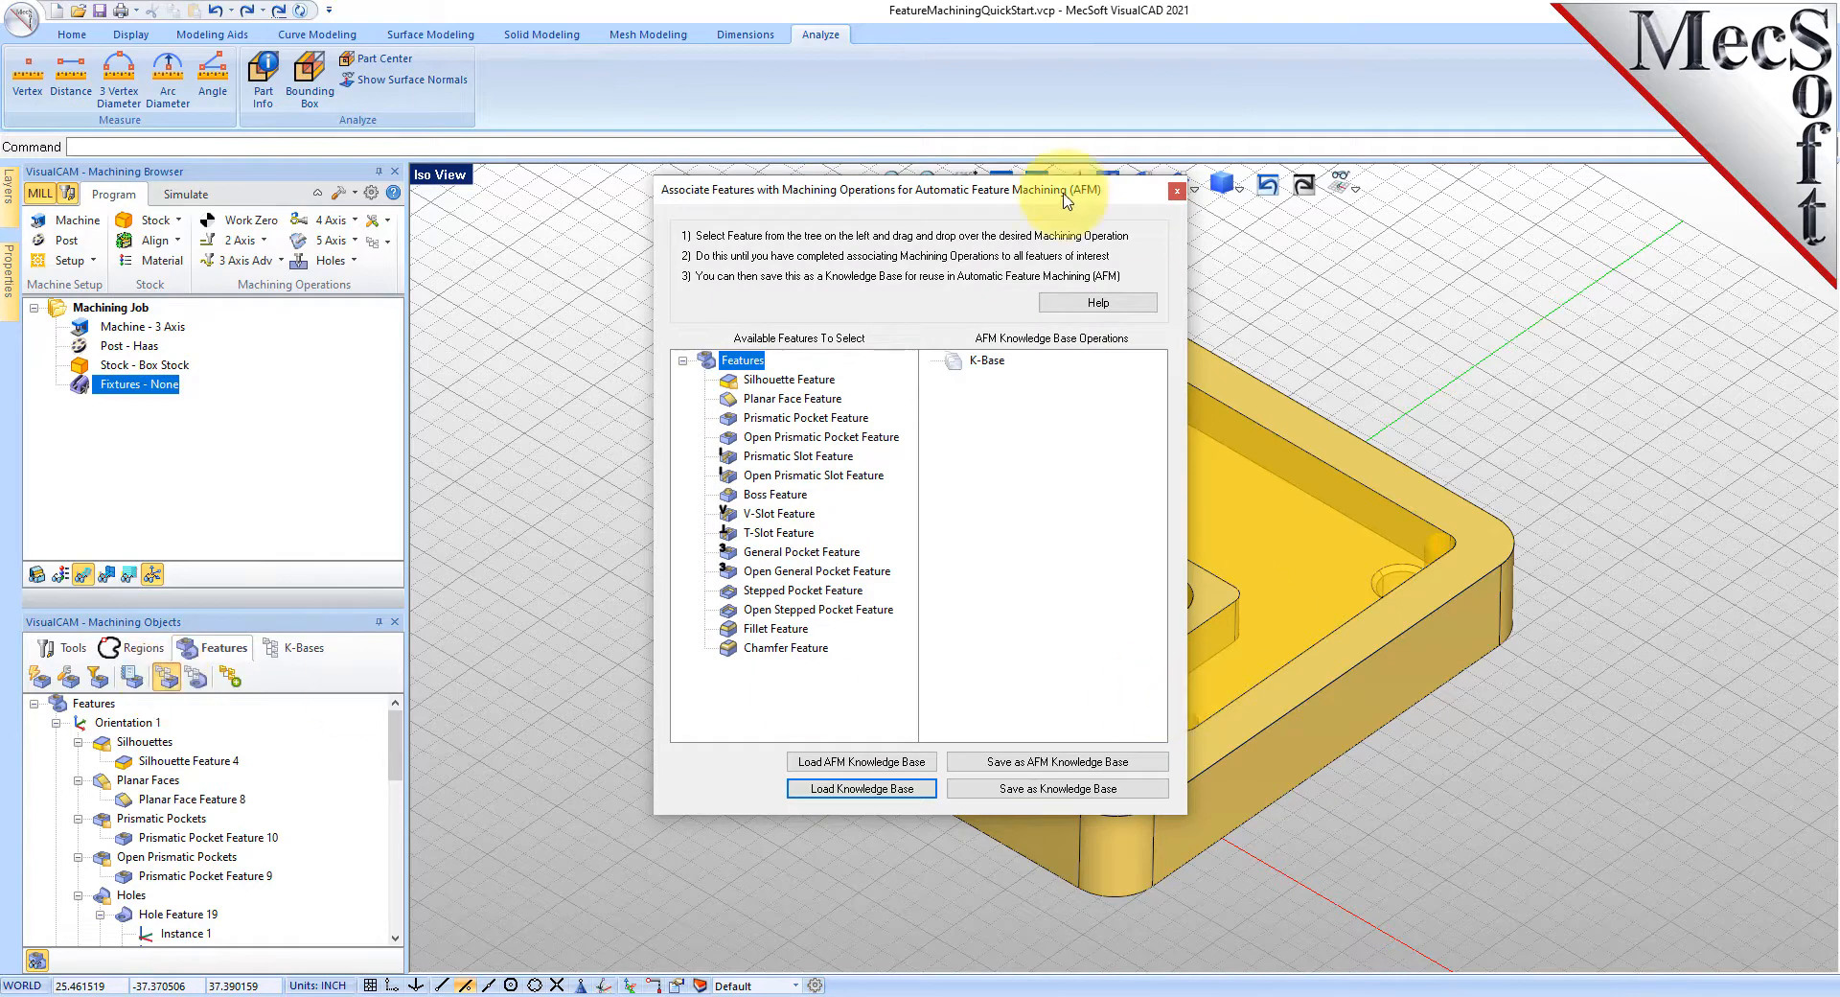
left_click_drag(1008, 192, 762, 247)
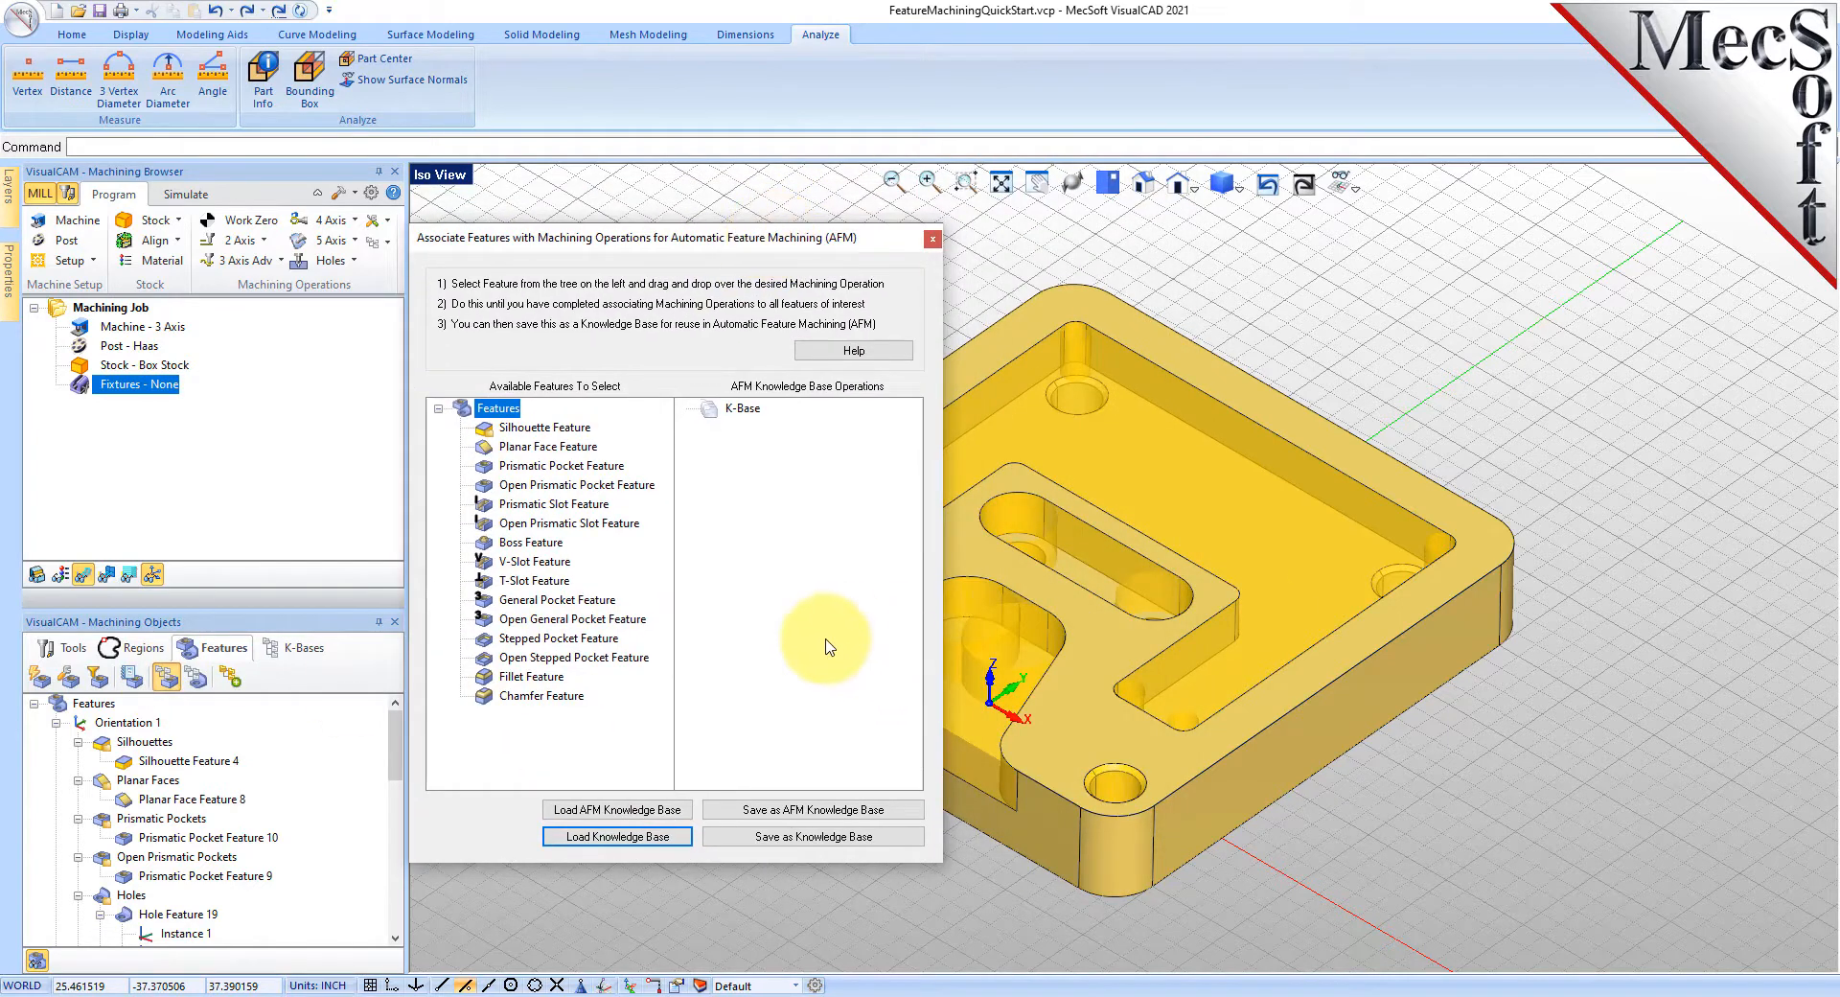
left_click(882, 353)
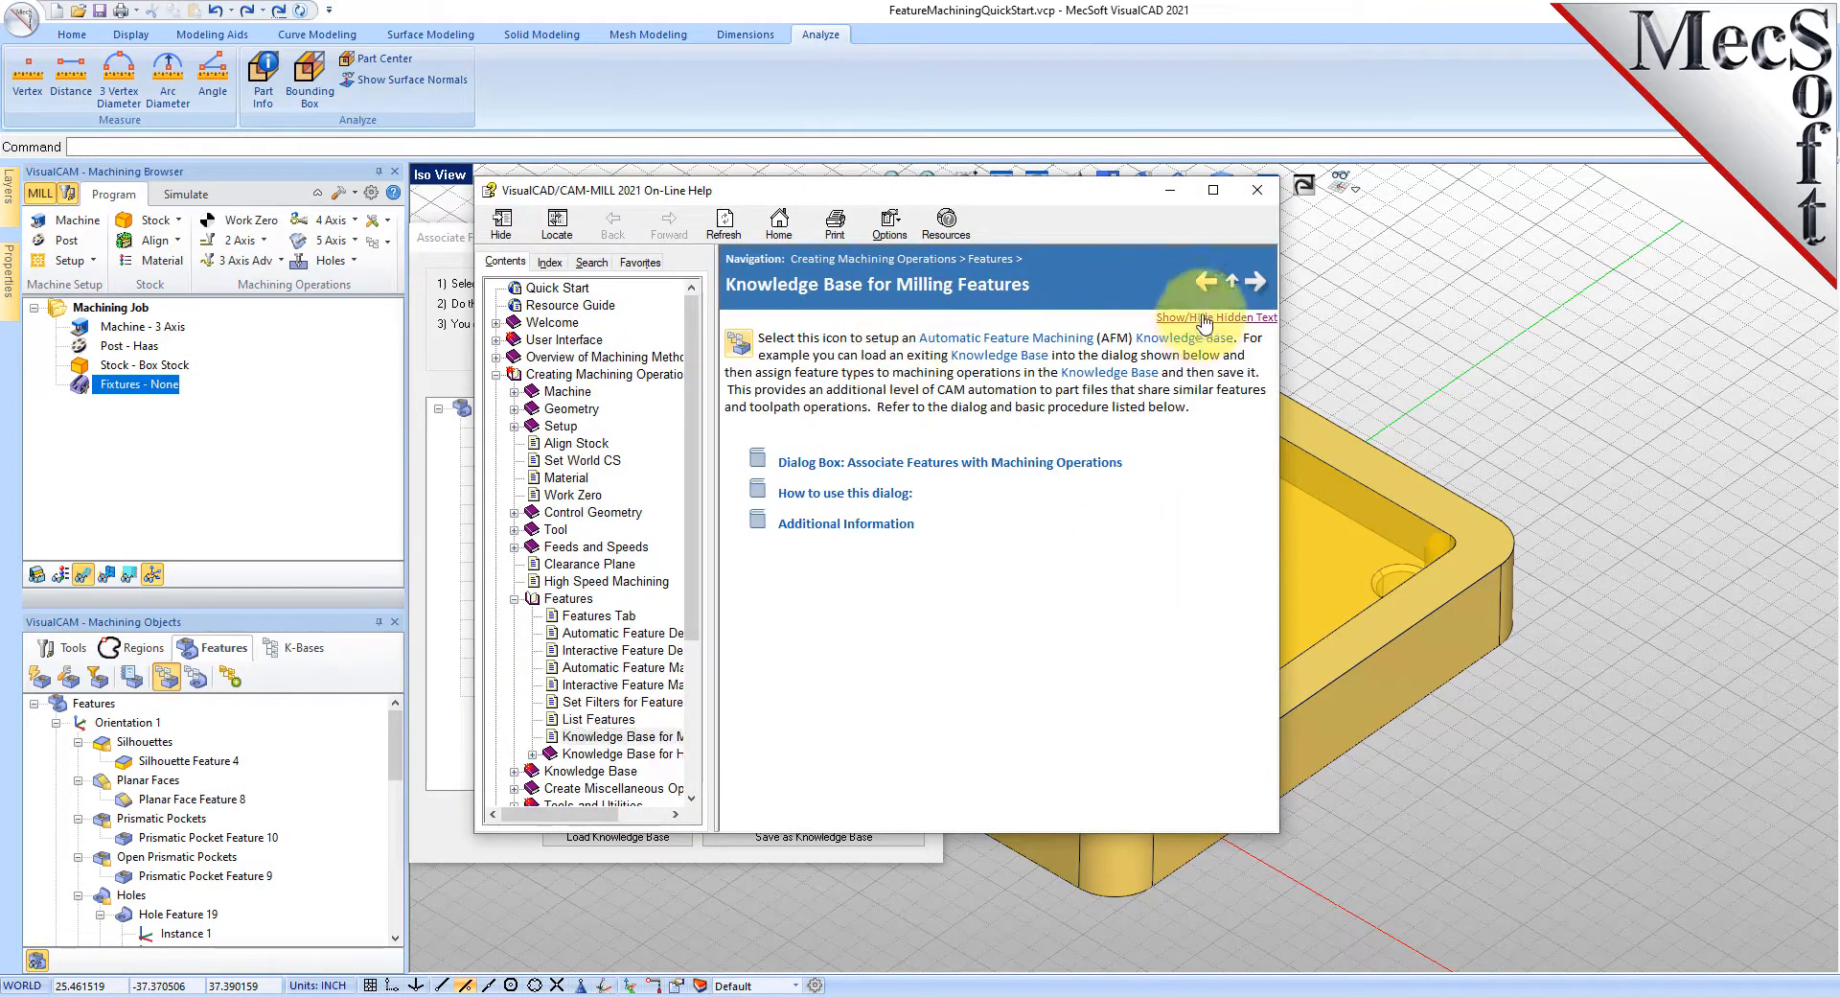
left_click(1200, 317)
left_click_drag(1270, 373, 1294, 764)
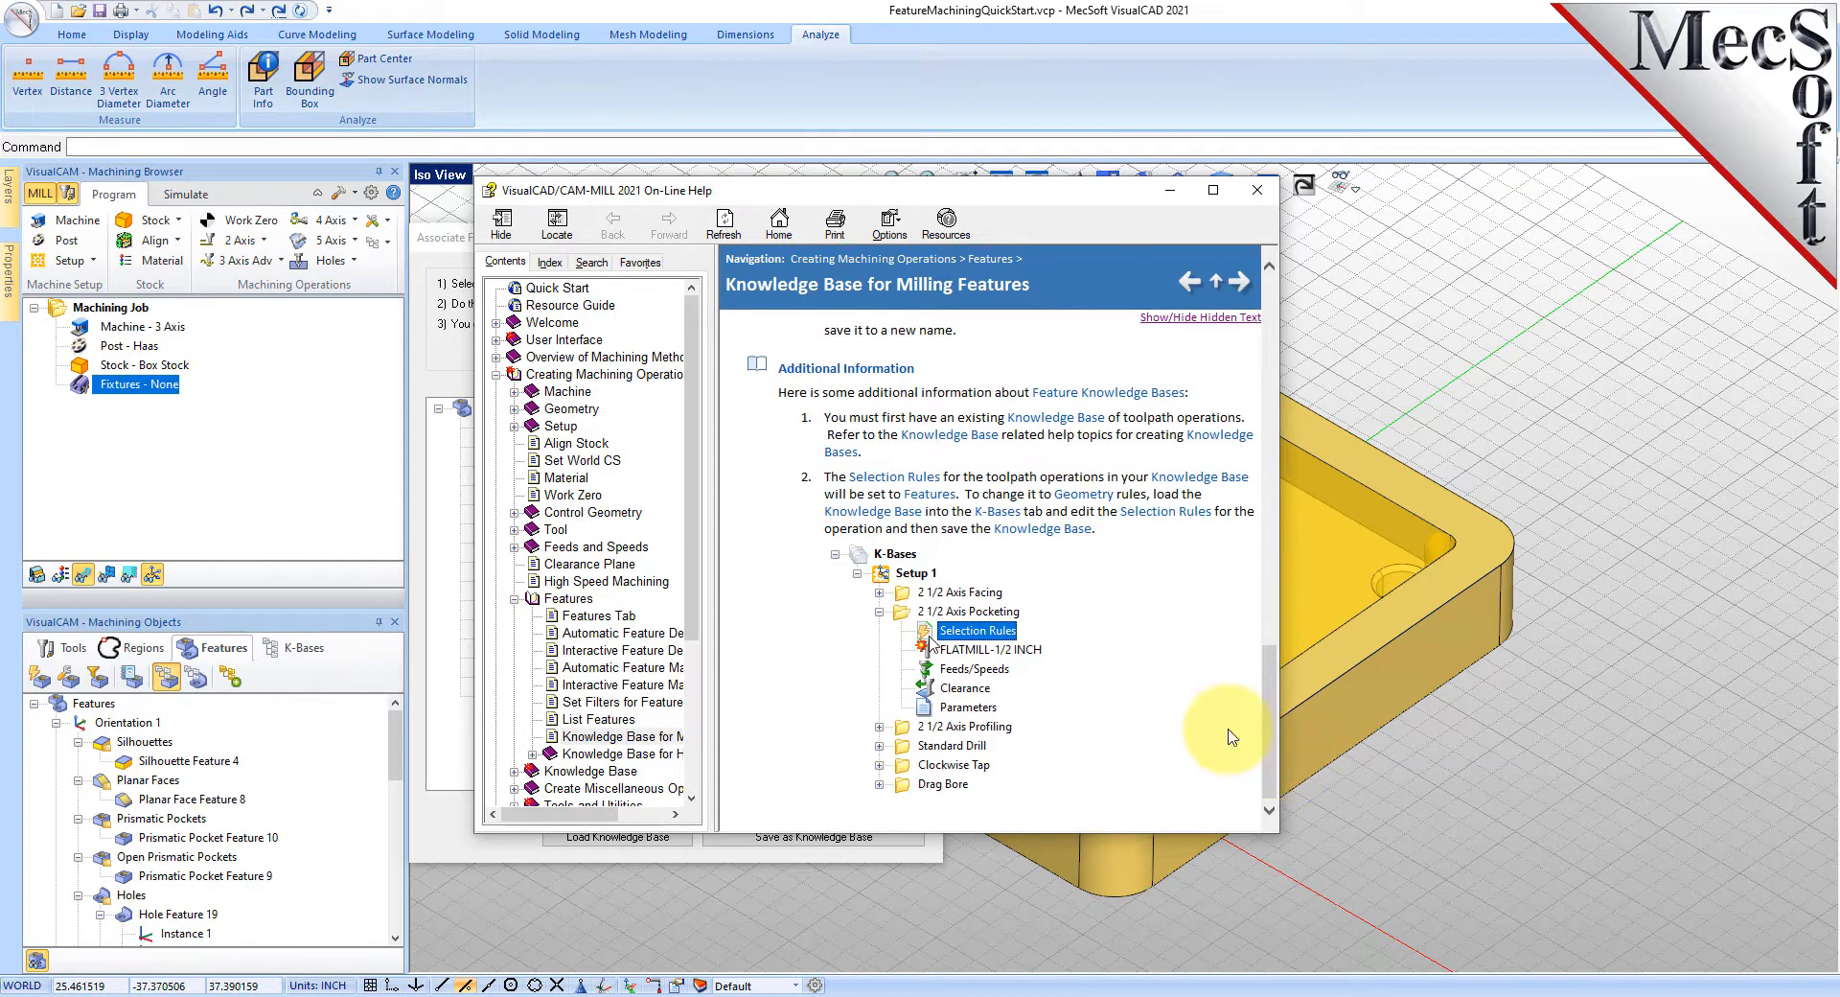
left_click(1274, 193)
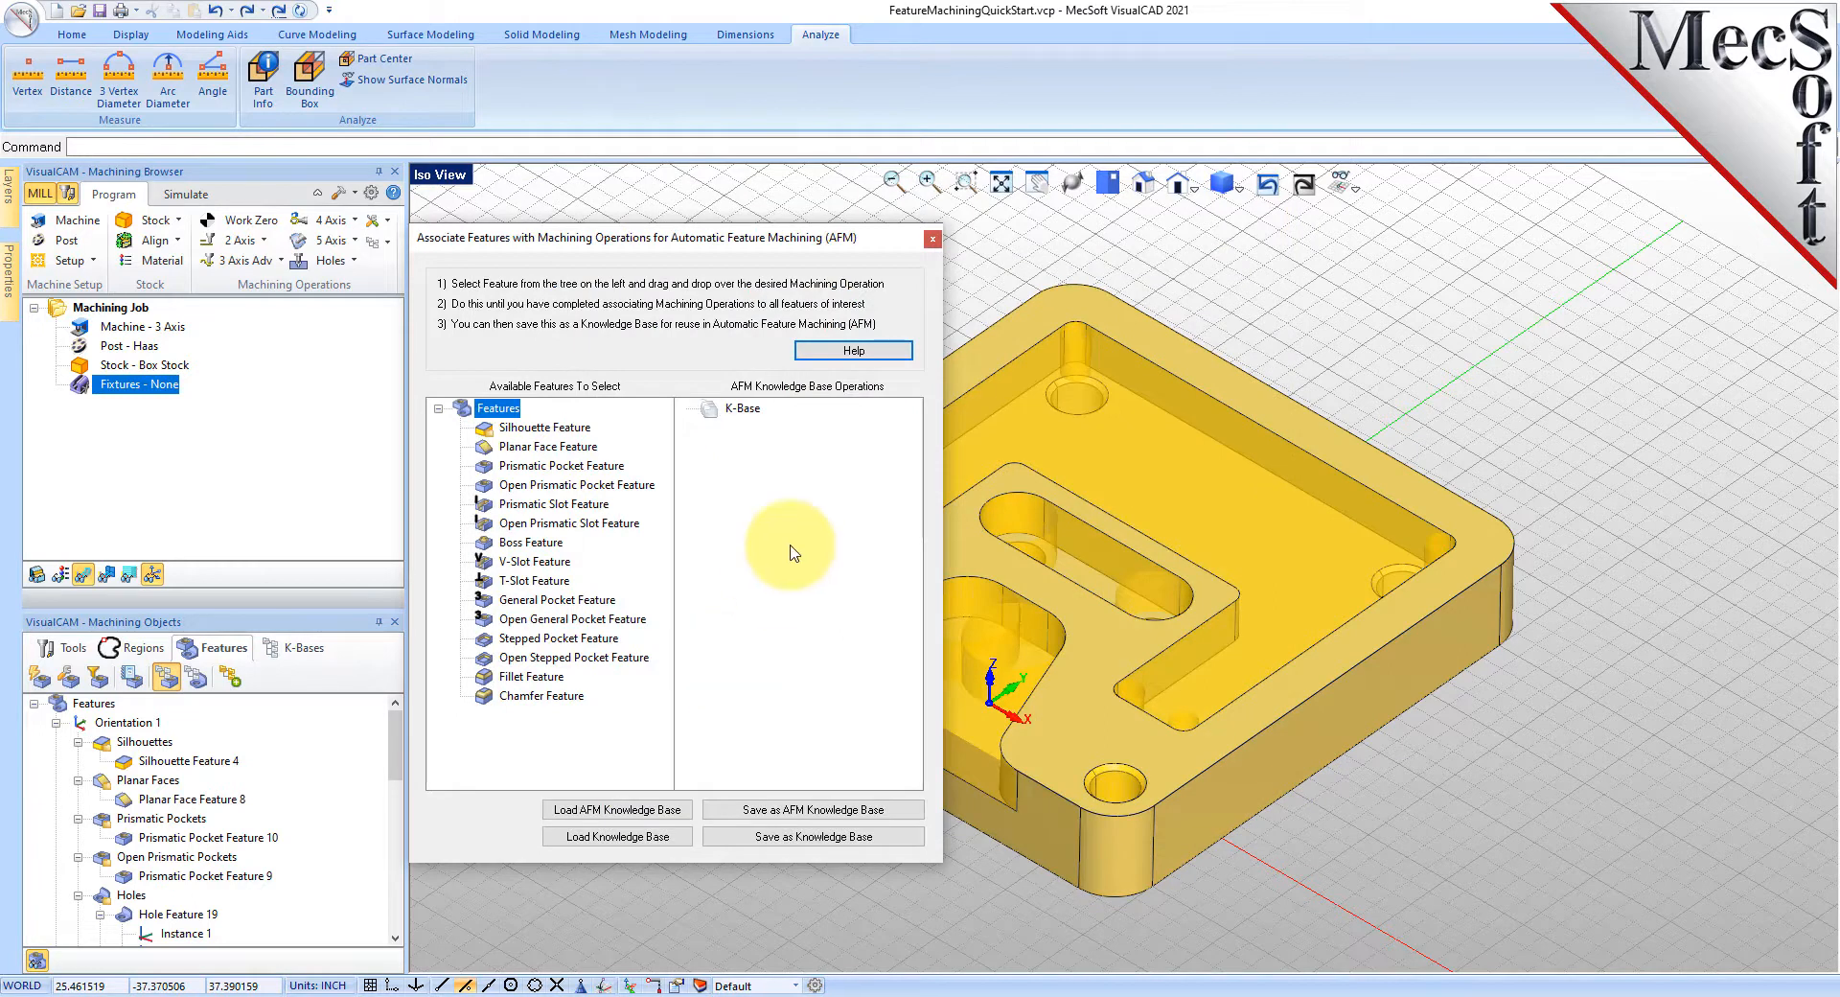
- Load the stock AFM knowledge base into the feature association window
left_click_drag(682, 239, 839, 255)
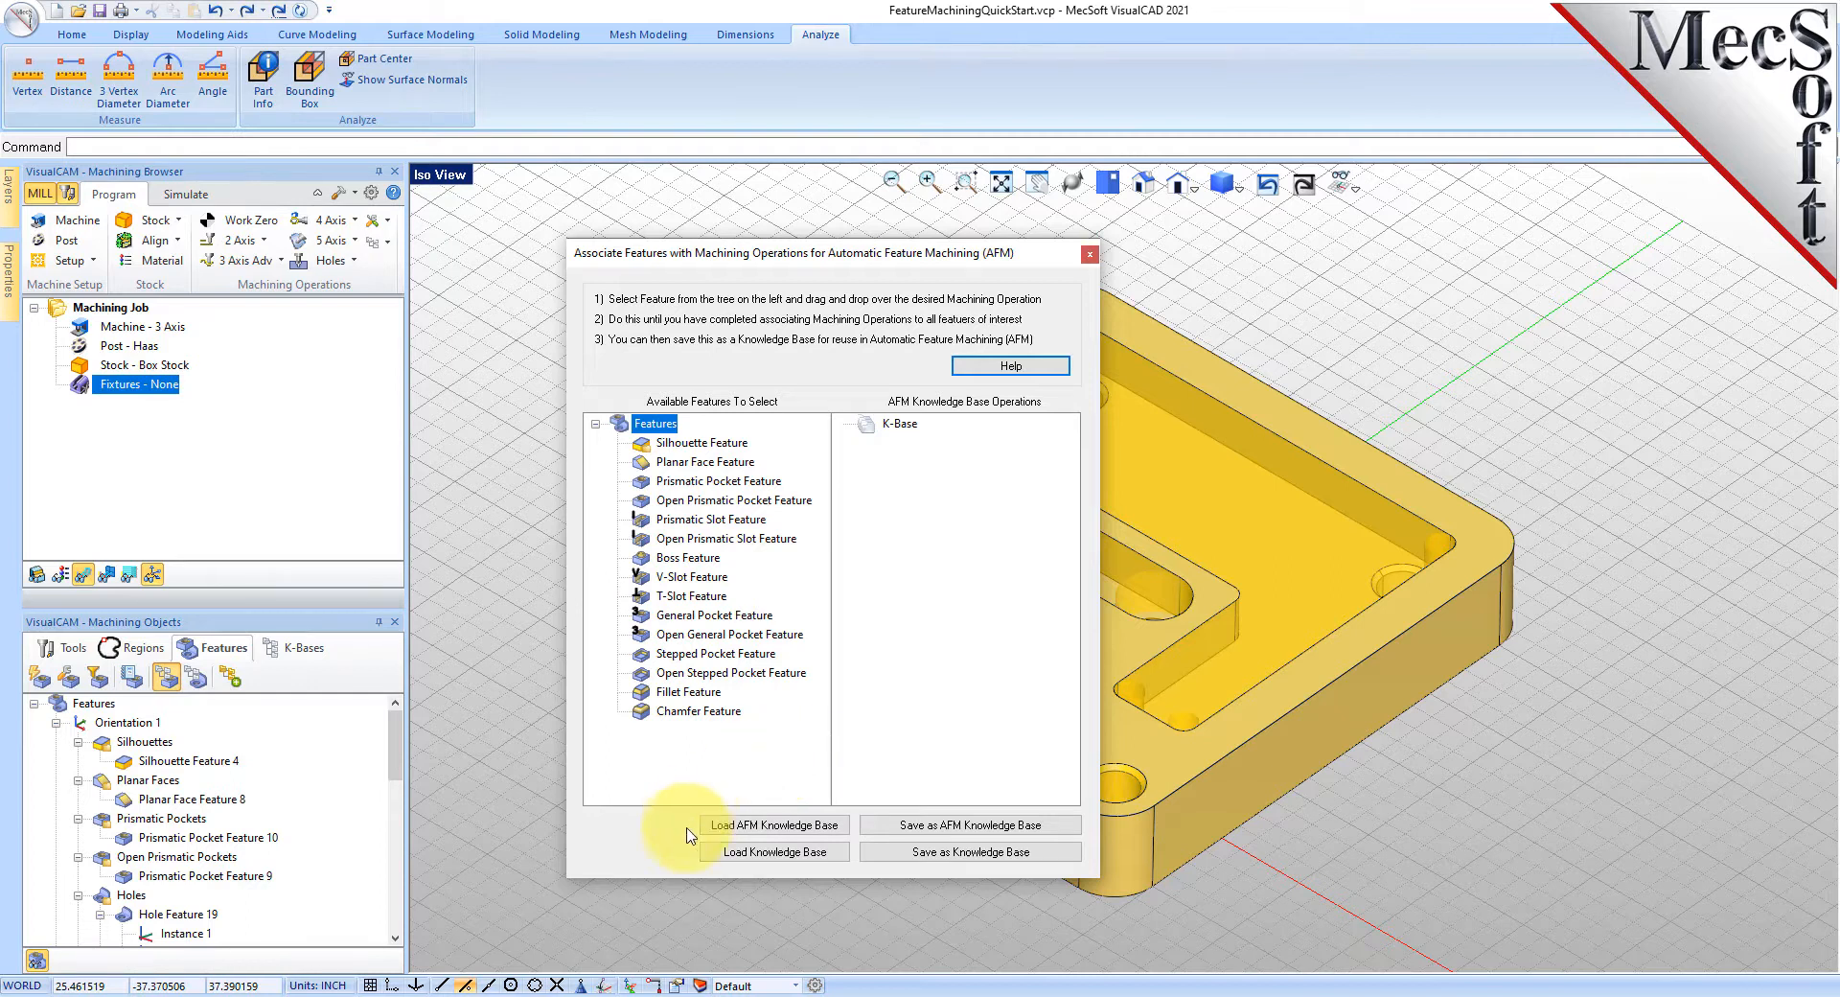
left_click(822, 825)
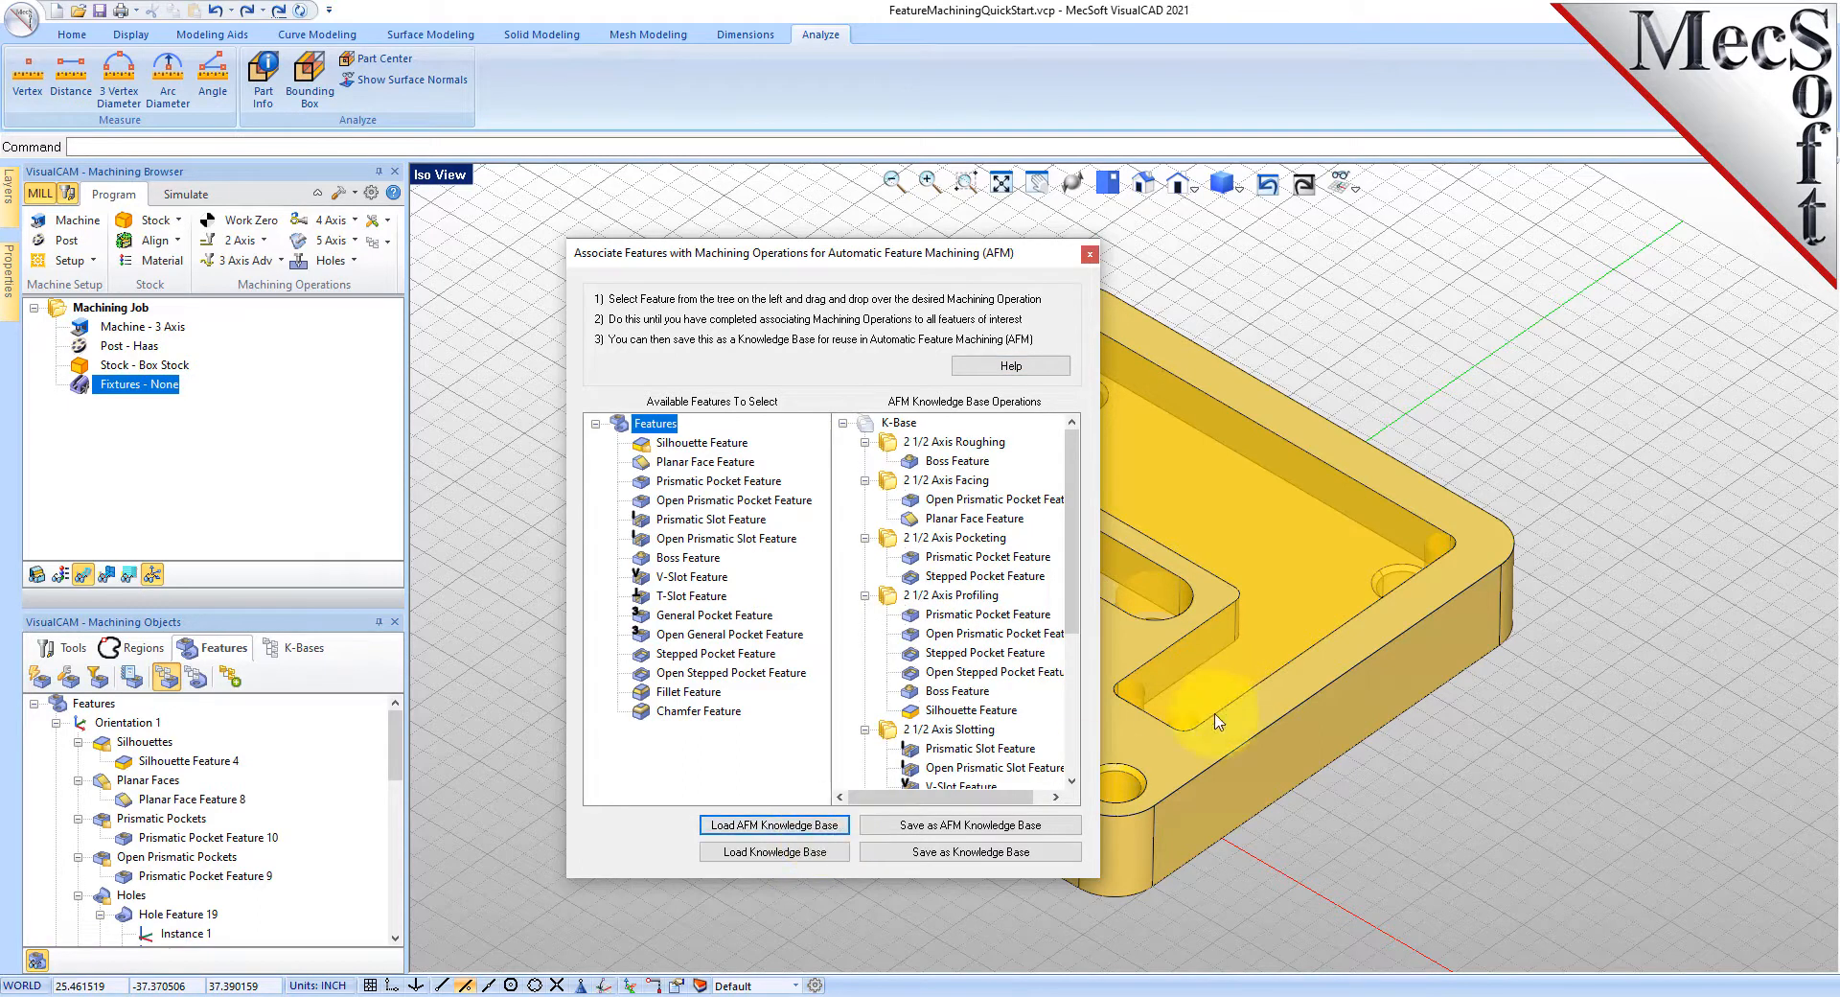
mouse_move(1074, 557)
left_mouse_down()
mouse_move(1076, 742)
mouse_move(1094, 546)
left_mouse_up()
- Collapse every operation group from 2 1/2 Axis Roughing through T-Slotting
left_click(865, 441)
left_click(864, 462)
left_click(865, 480)
left_click(864, 500)
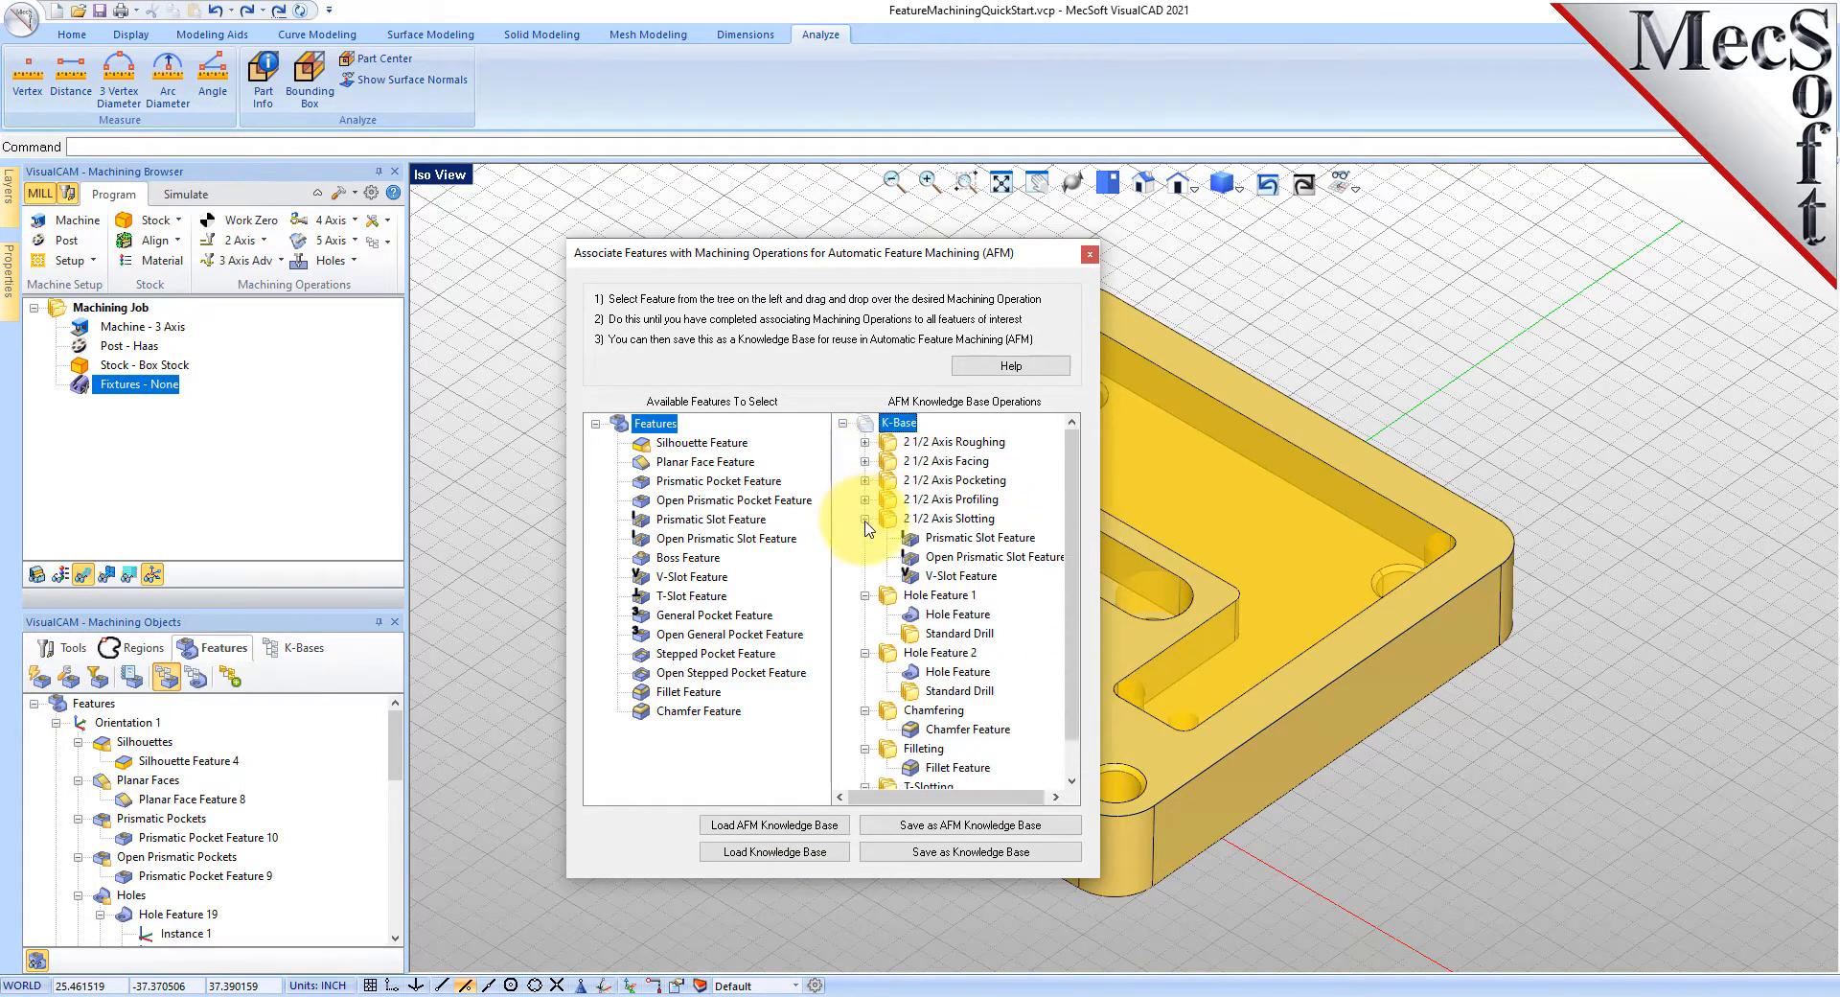
left_click(865, 519)
left_click(865, 537)
left_click(865, 556)
left_click(864, 576)
left_click(865, 595)
left_click(865, 615)
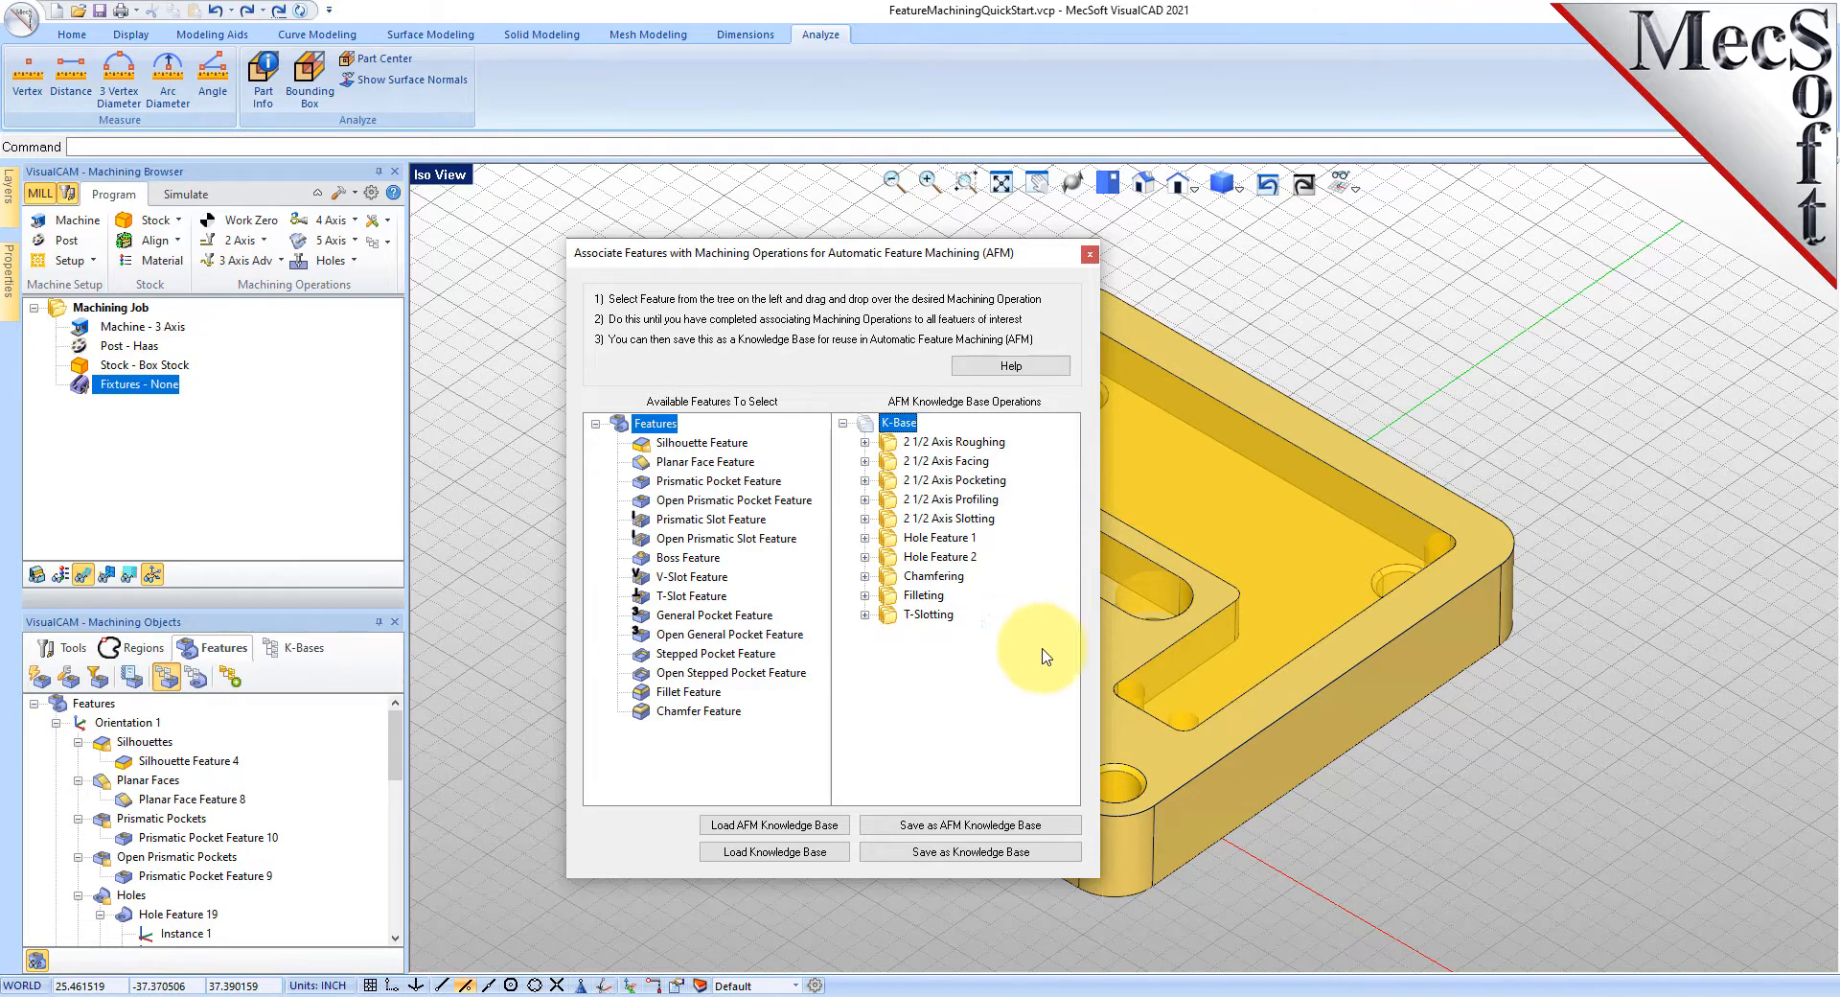
- Re-expand T-Slotting, Filleting, Chamfering and Hole Feature 2, then select V-Slot Feature
left_click(864, 614)
left_click(864, 595)
left_click(865, 576)
left_click(864, 557)
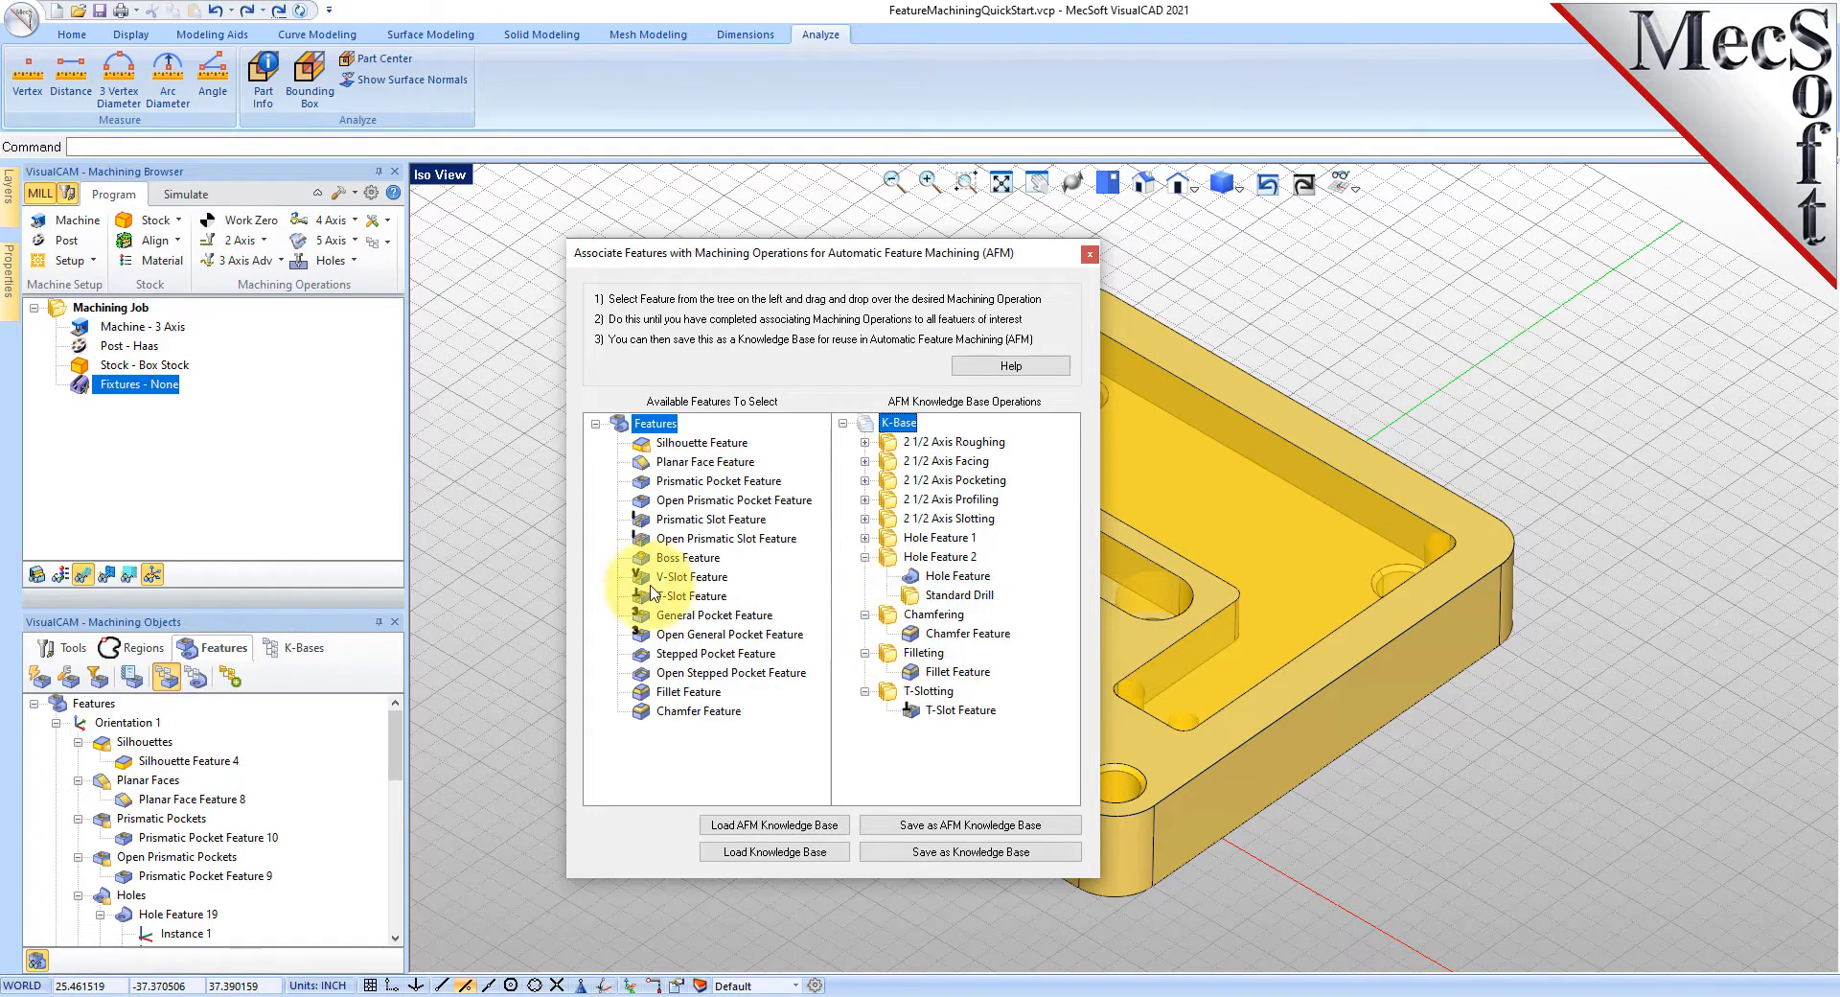
left_click(688, 576)
- Check which slotting operation takes V-Slot Feature, then close the AFM association window
mouse_move(671, 578)
left_mouse_down()
mouse_move(880, 644)
mouse_move(957, 542)
mouse_move(792, 587)
mouse_move(649, 582)
left_mouse_up()
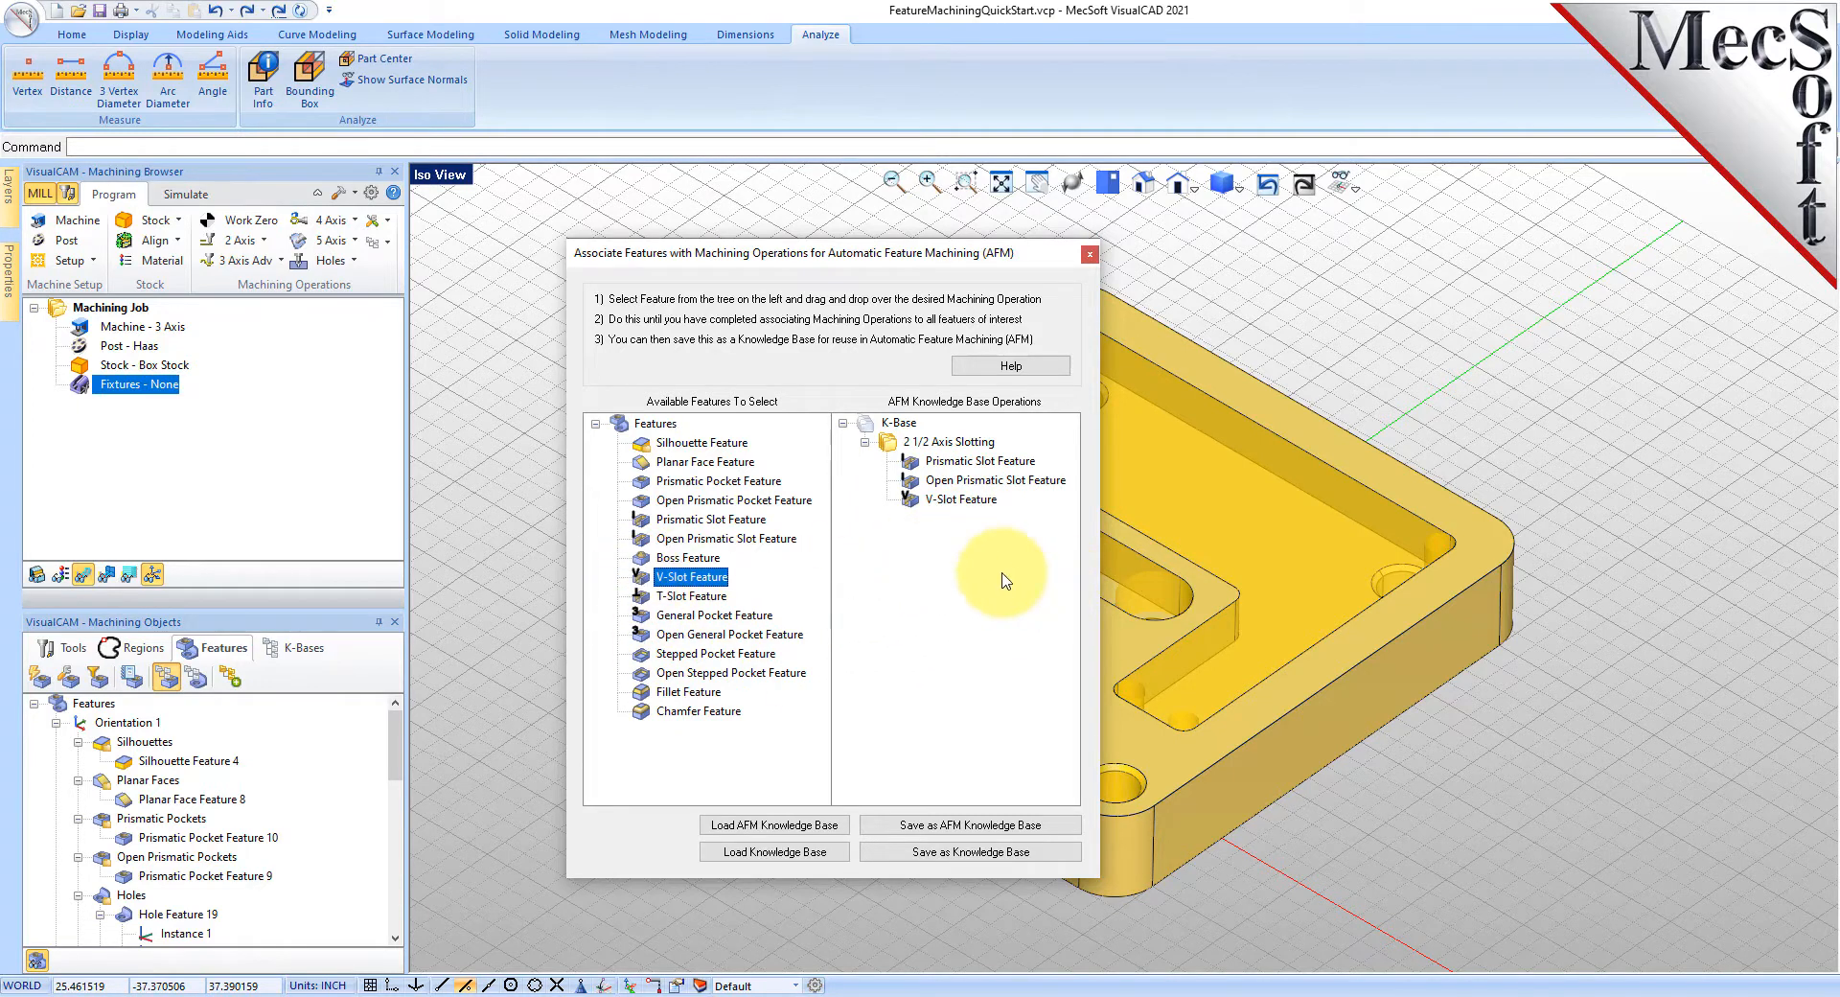
left_click(1089, 254)
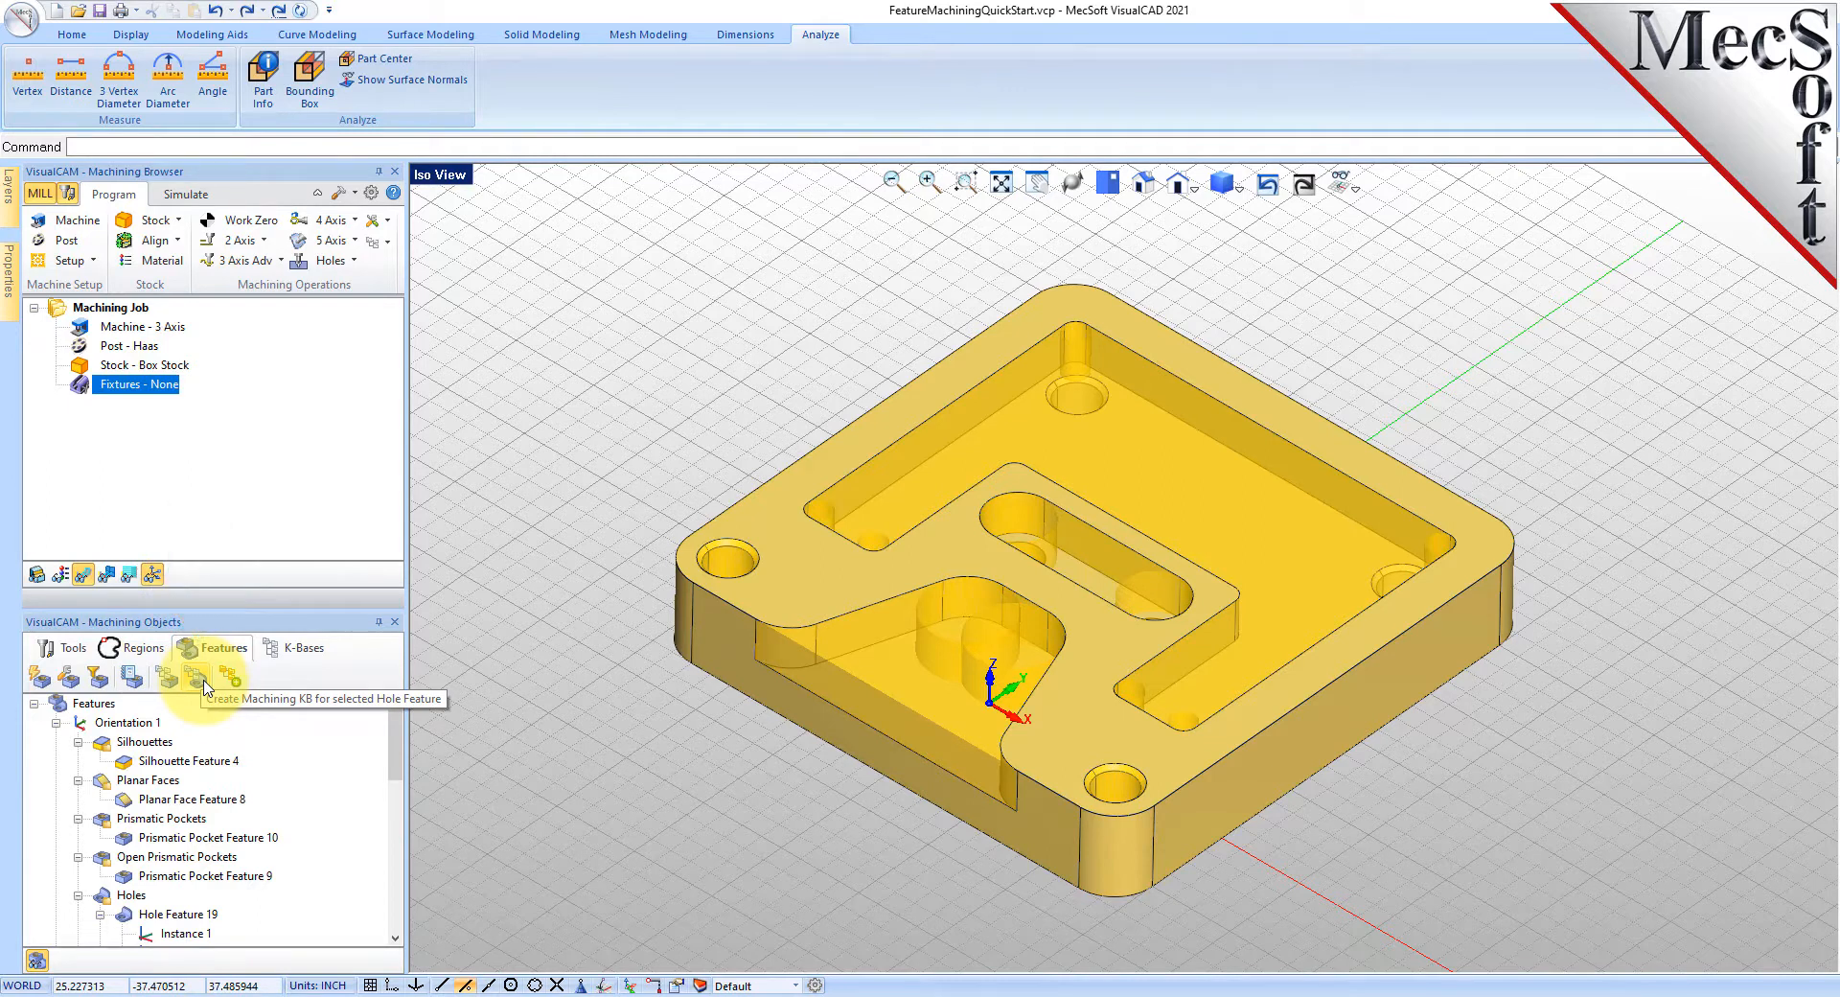
- Show all holes, isolate Hole Feature 19 and start creating its machining KB
left_click(130, 895)
scroll(240, 796, "down", 2)
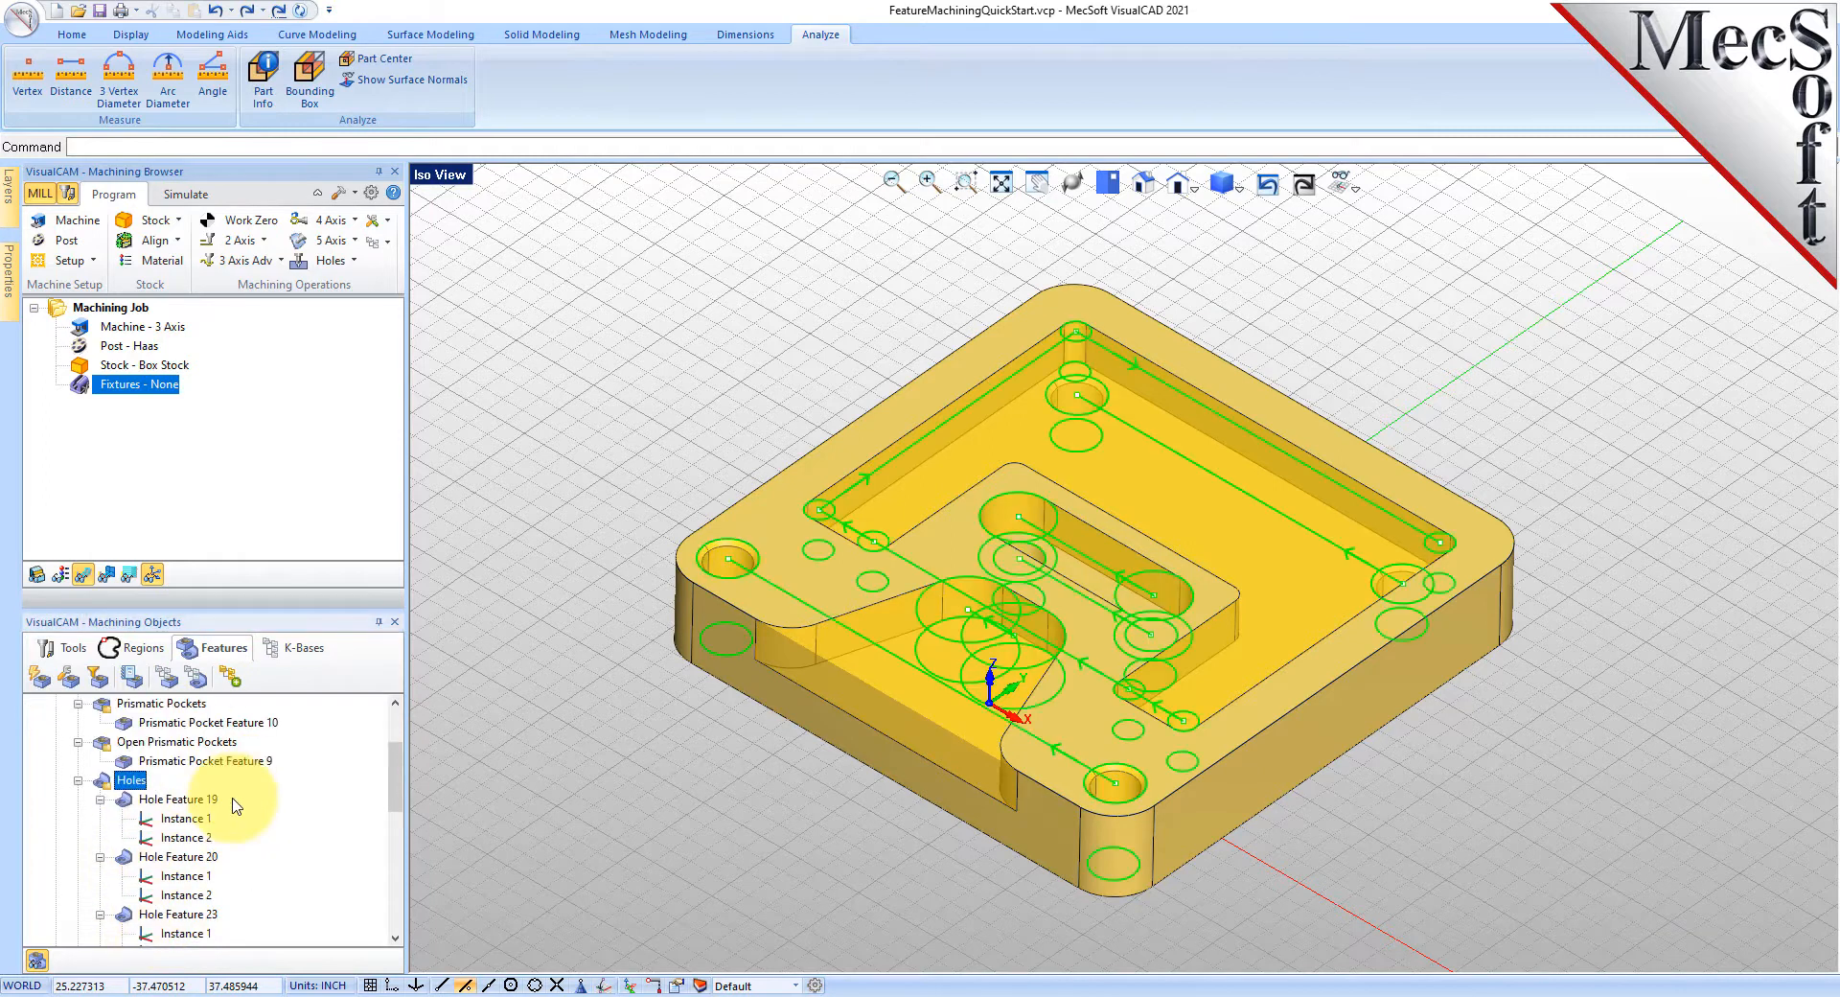
left_click(131, 806)
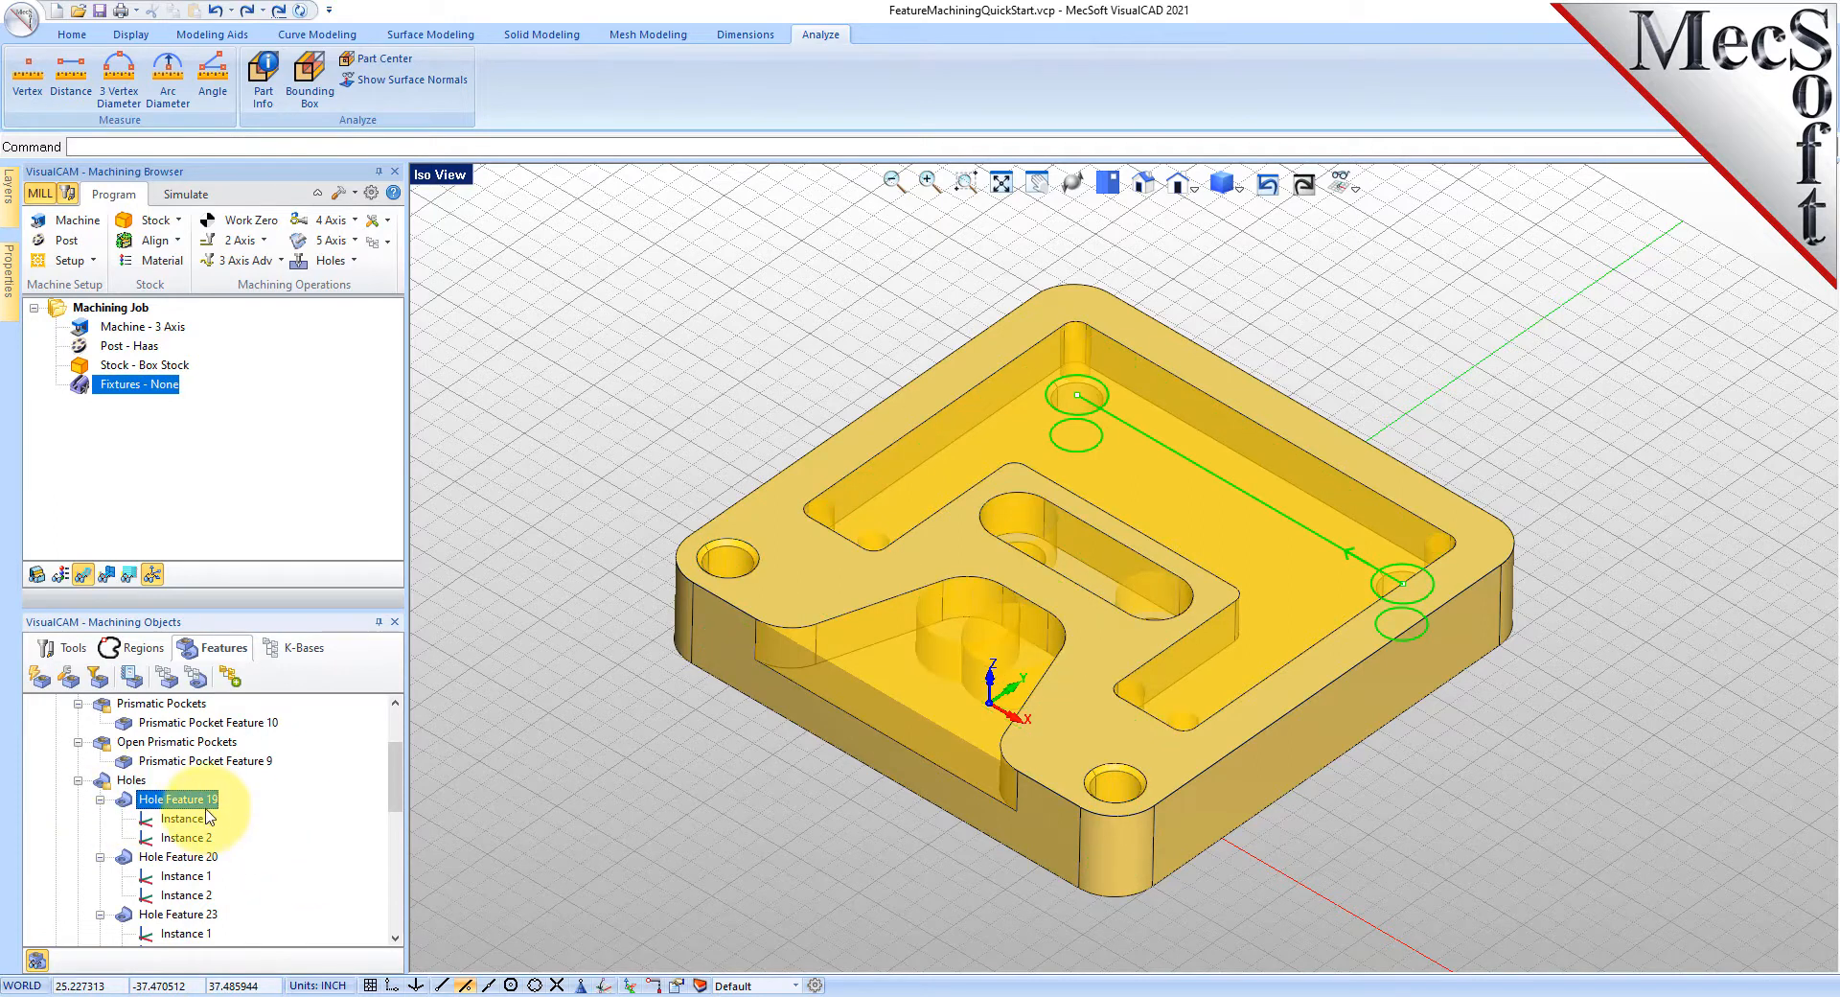
left_click(198, 681)
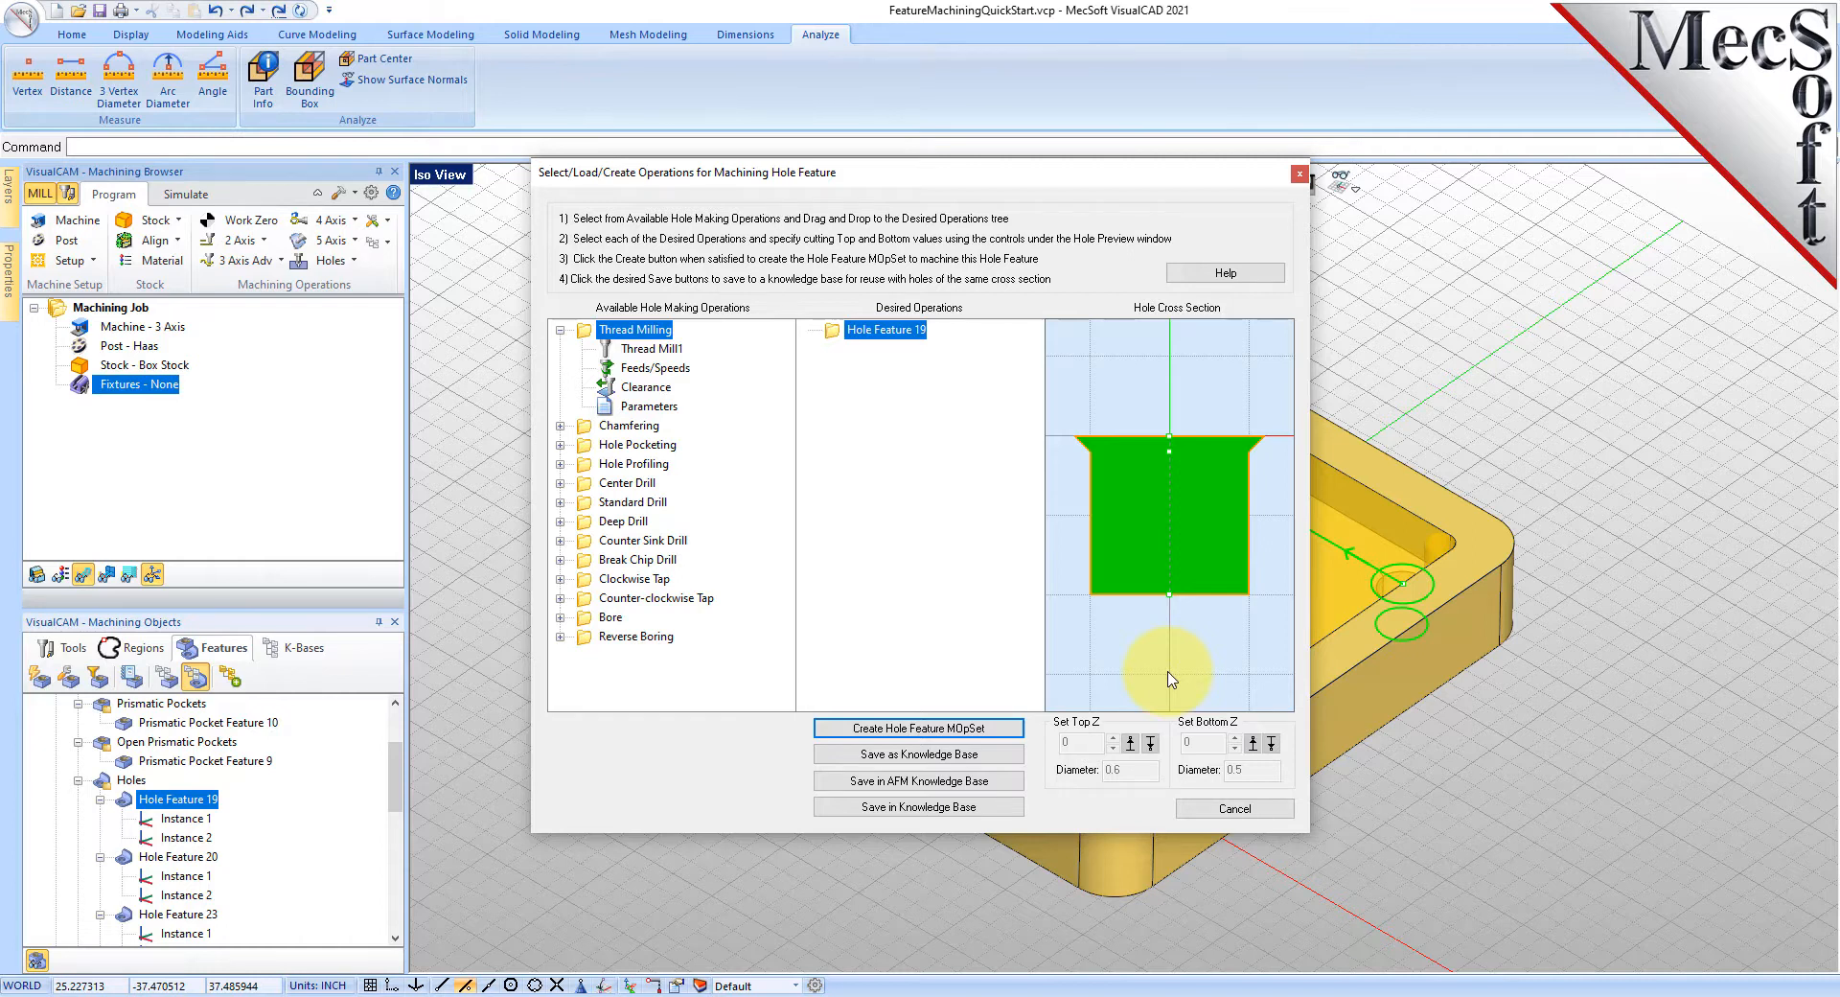
- Add Center Drill, Standard Drill and Chamfering to Hole Feature 19's desired operations
left_click(1169, 461)
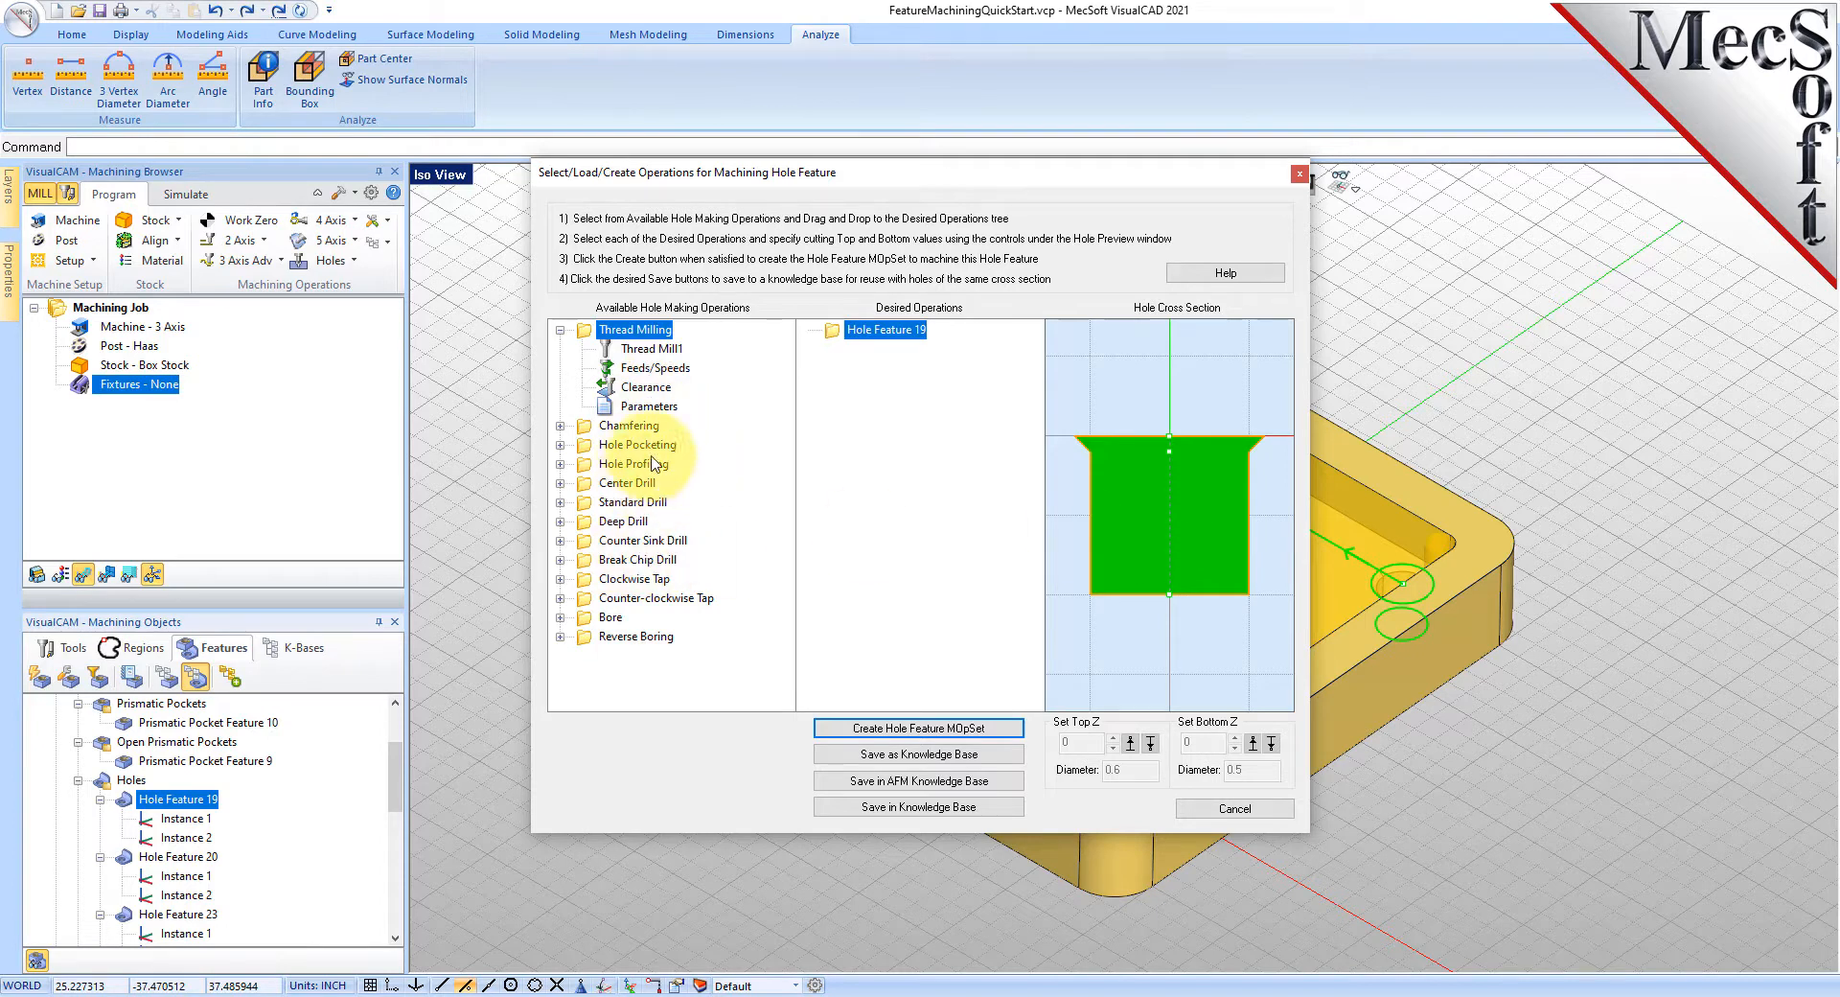
left_click(588, 485)
left_click_drag(588, 485, 863, 335)
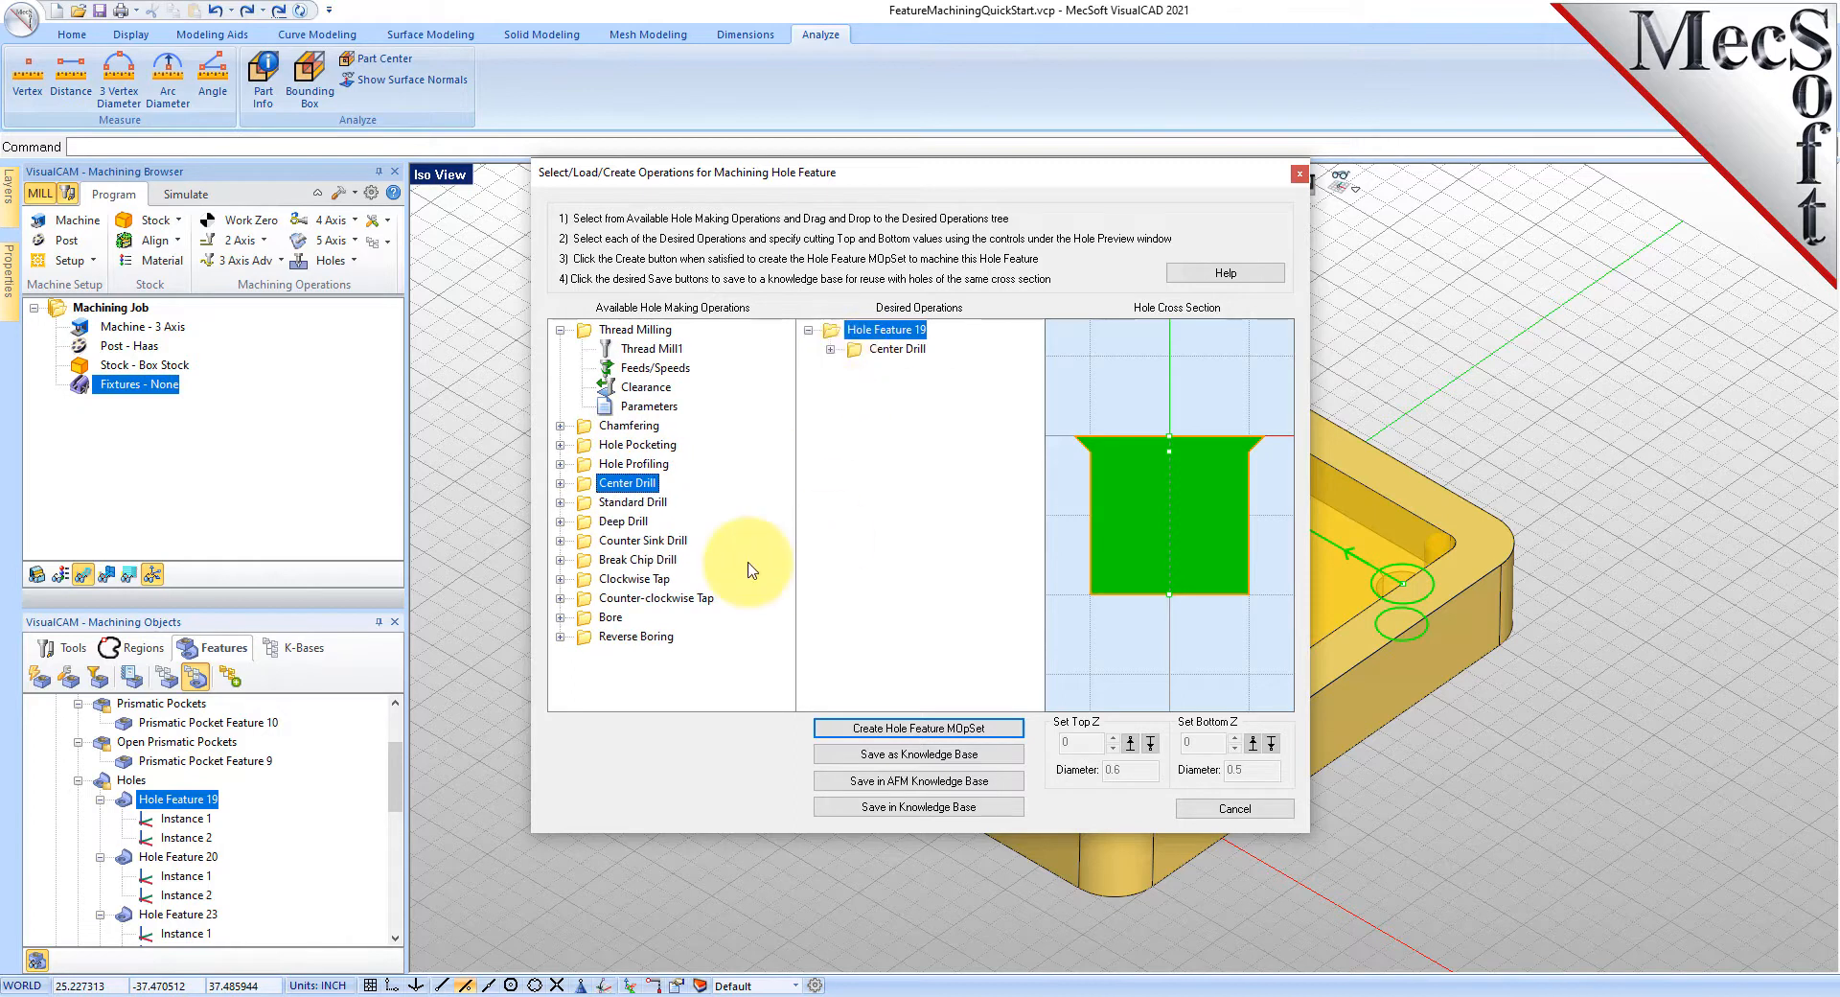
left_click_drag(587, 502, 851, 364)
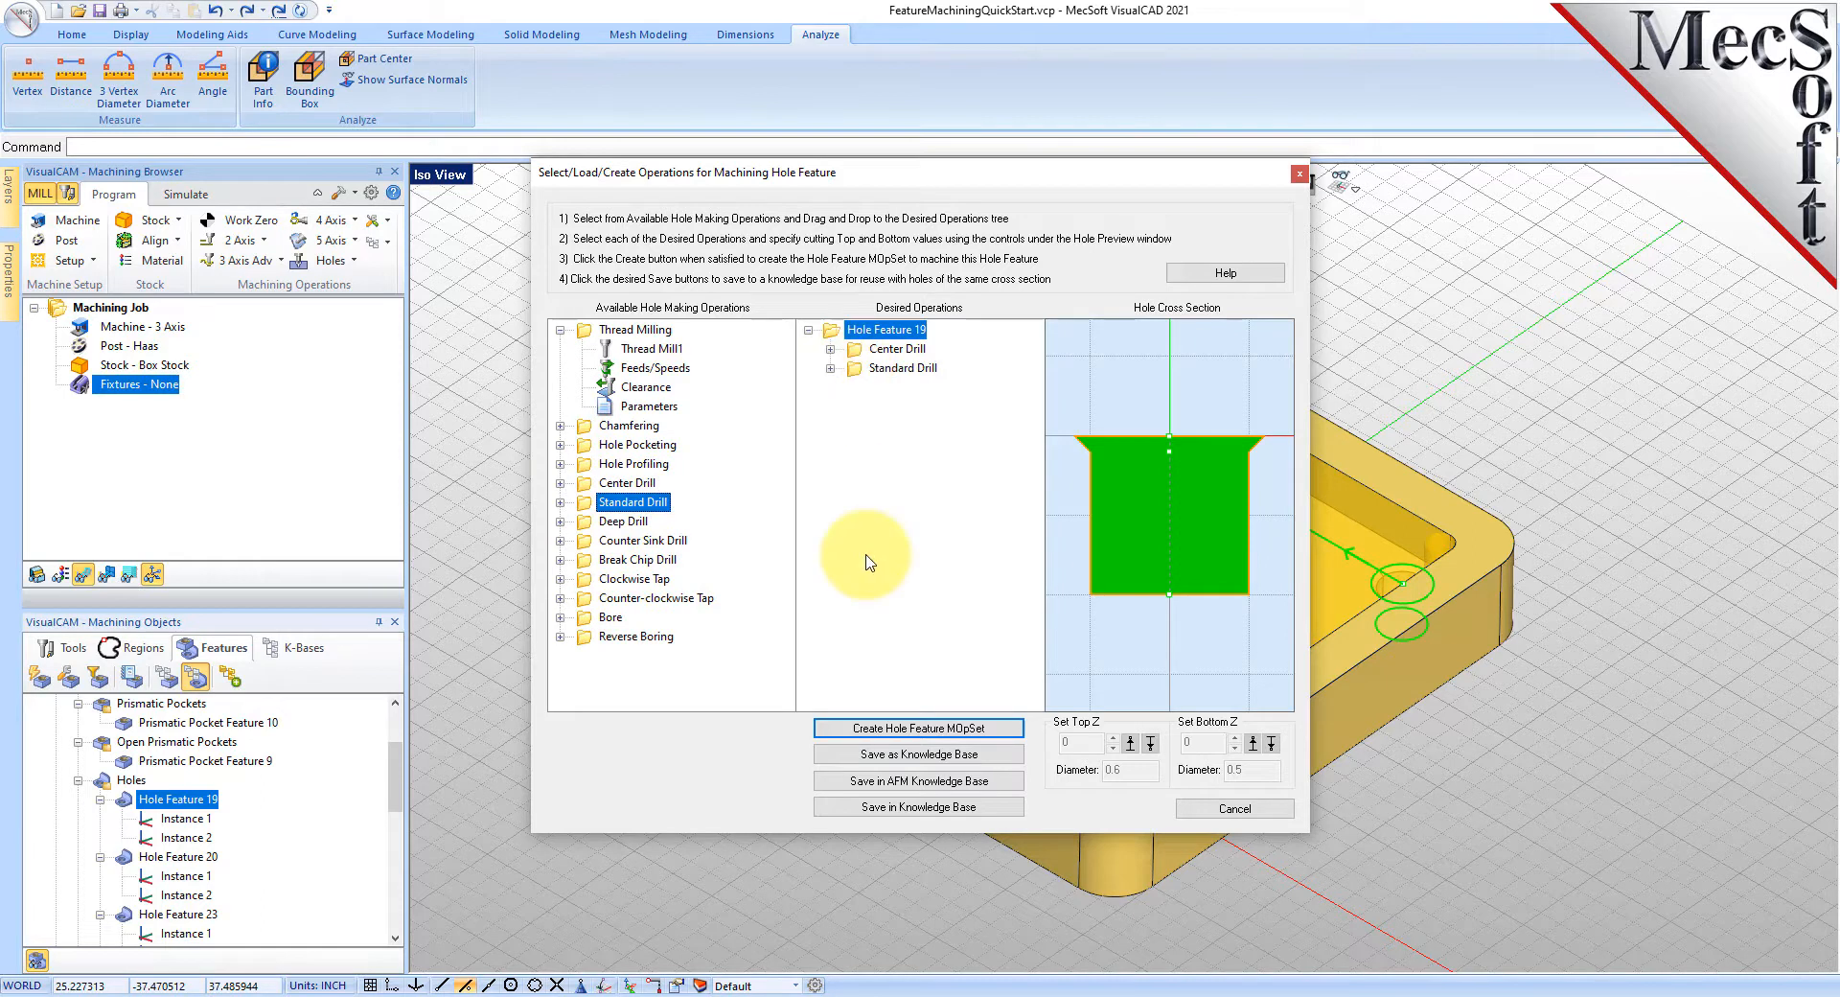
left_click_drag(583, 427, 851, 406)
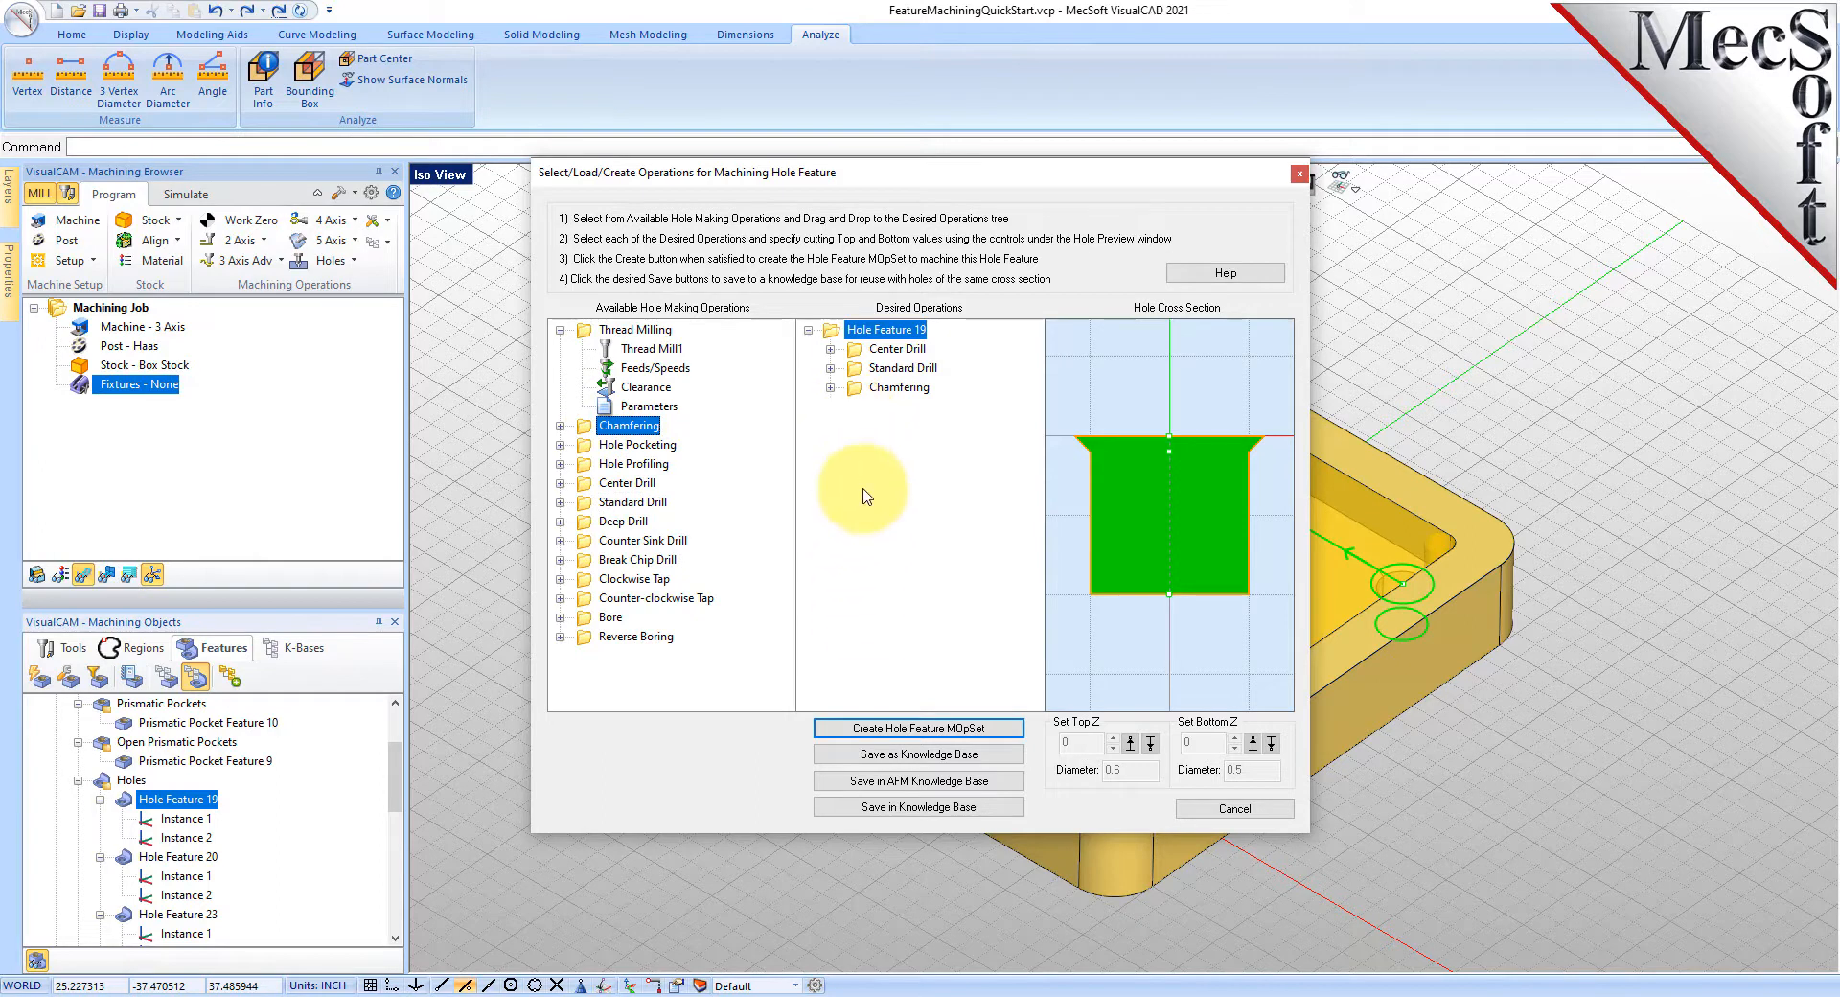
- Review the three operations' depths, setting center drill and chamfer bottoms to -0.05, then cancel
left_click(901, 372)
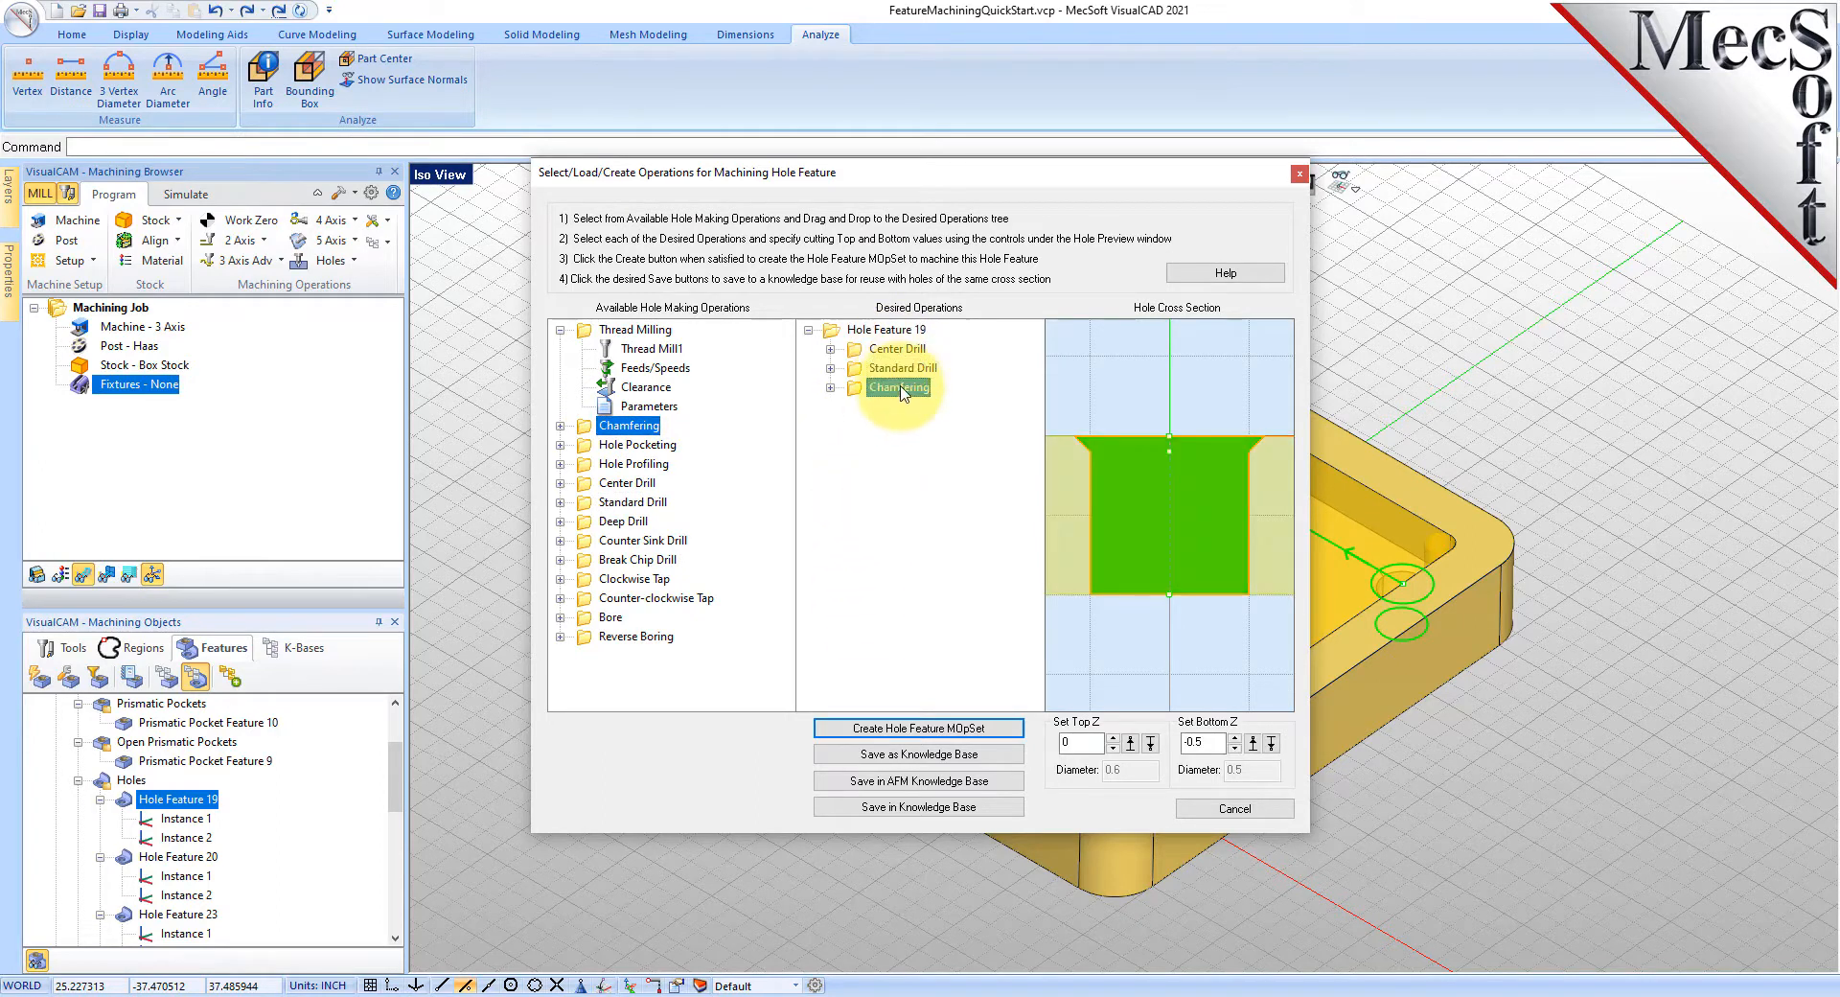
left_click(905, 351)
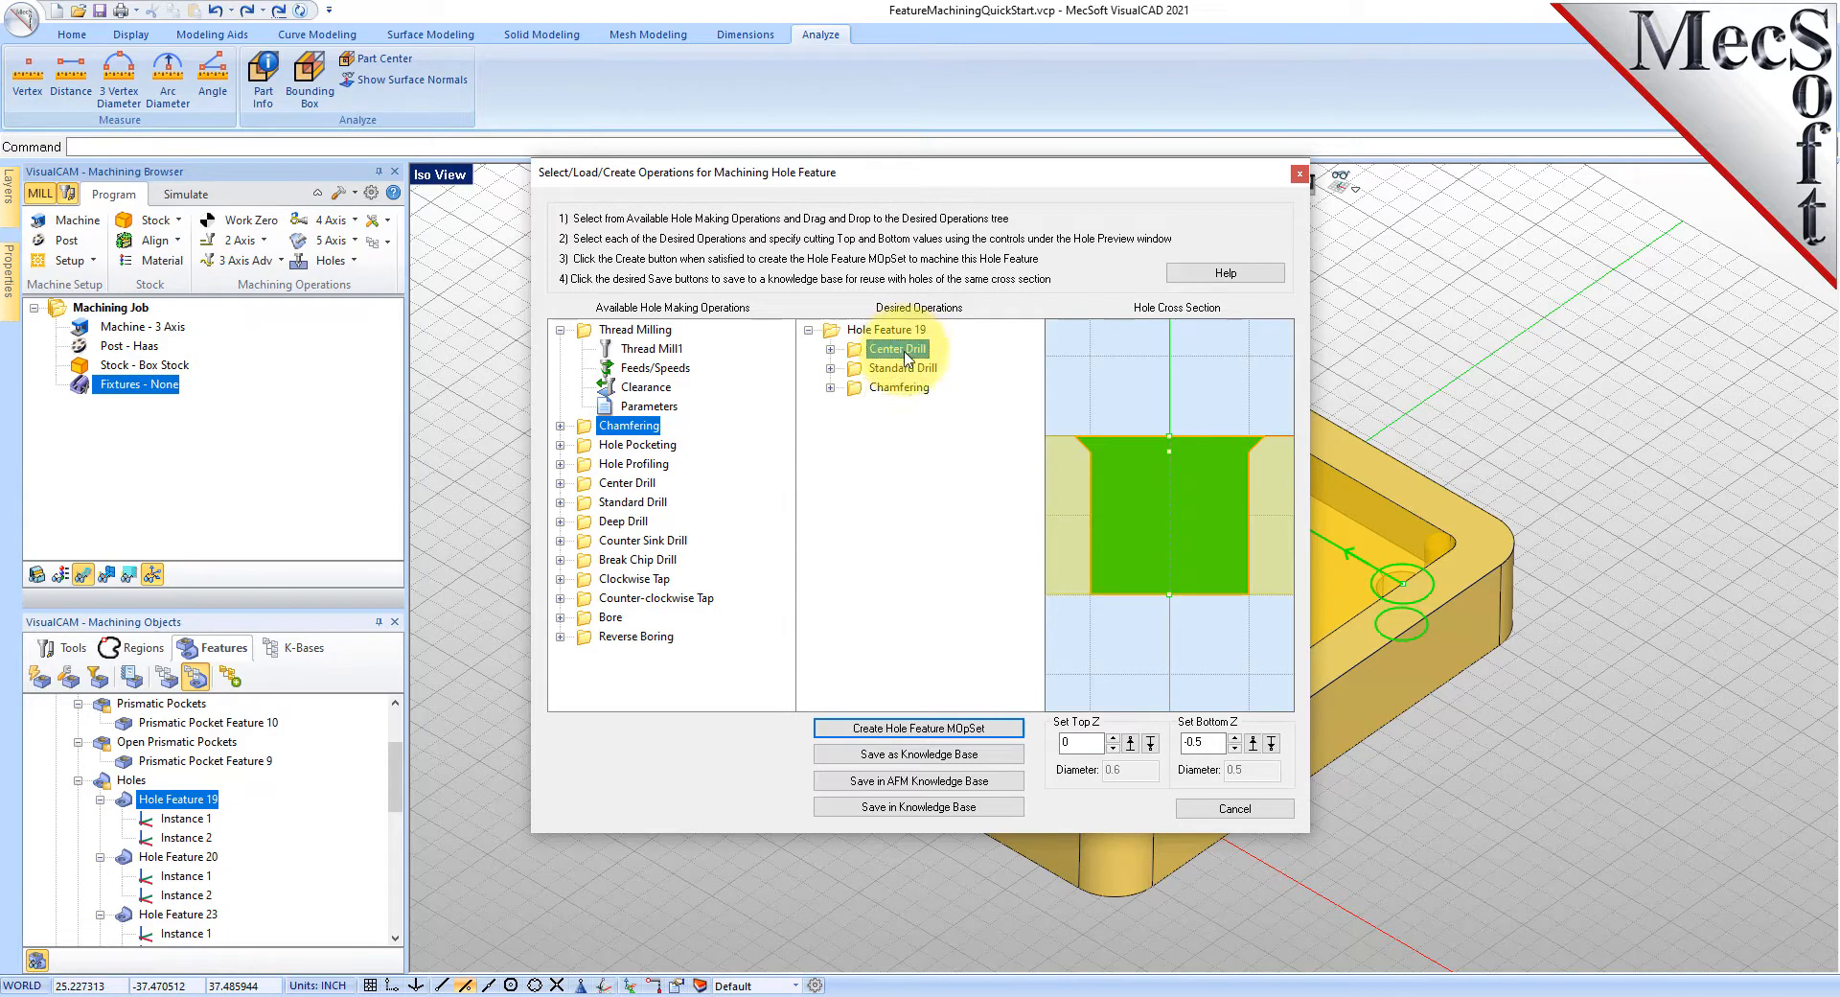
left_click(1257, 747)
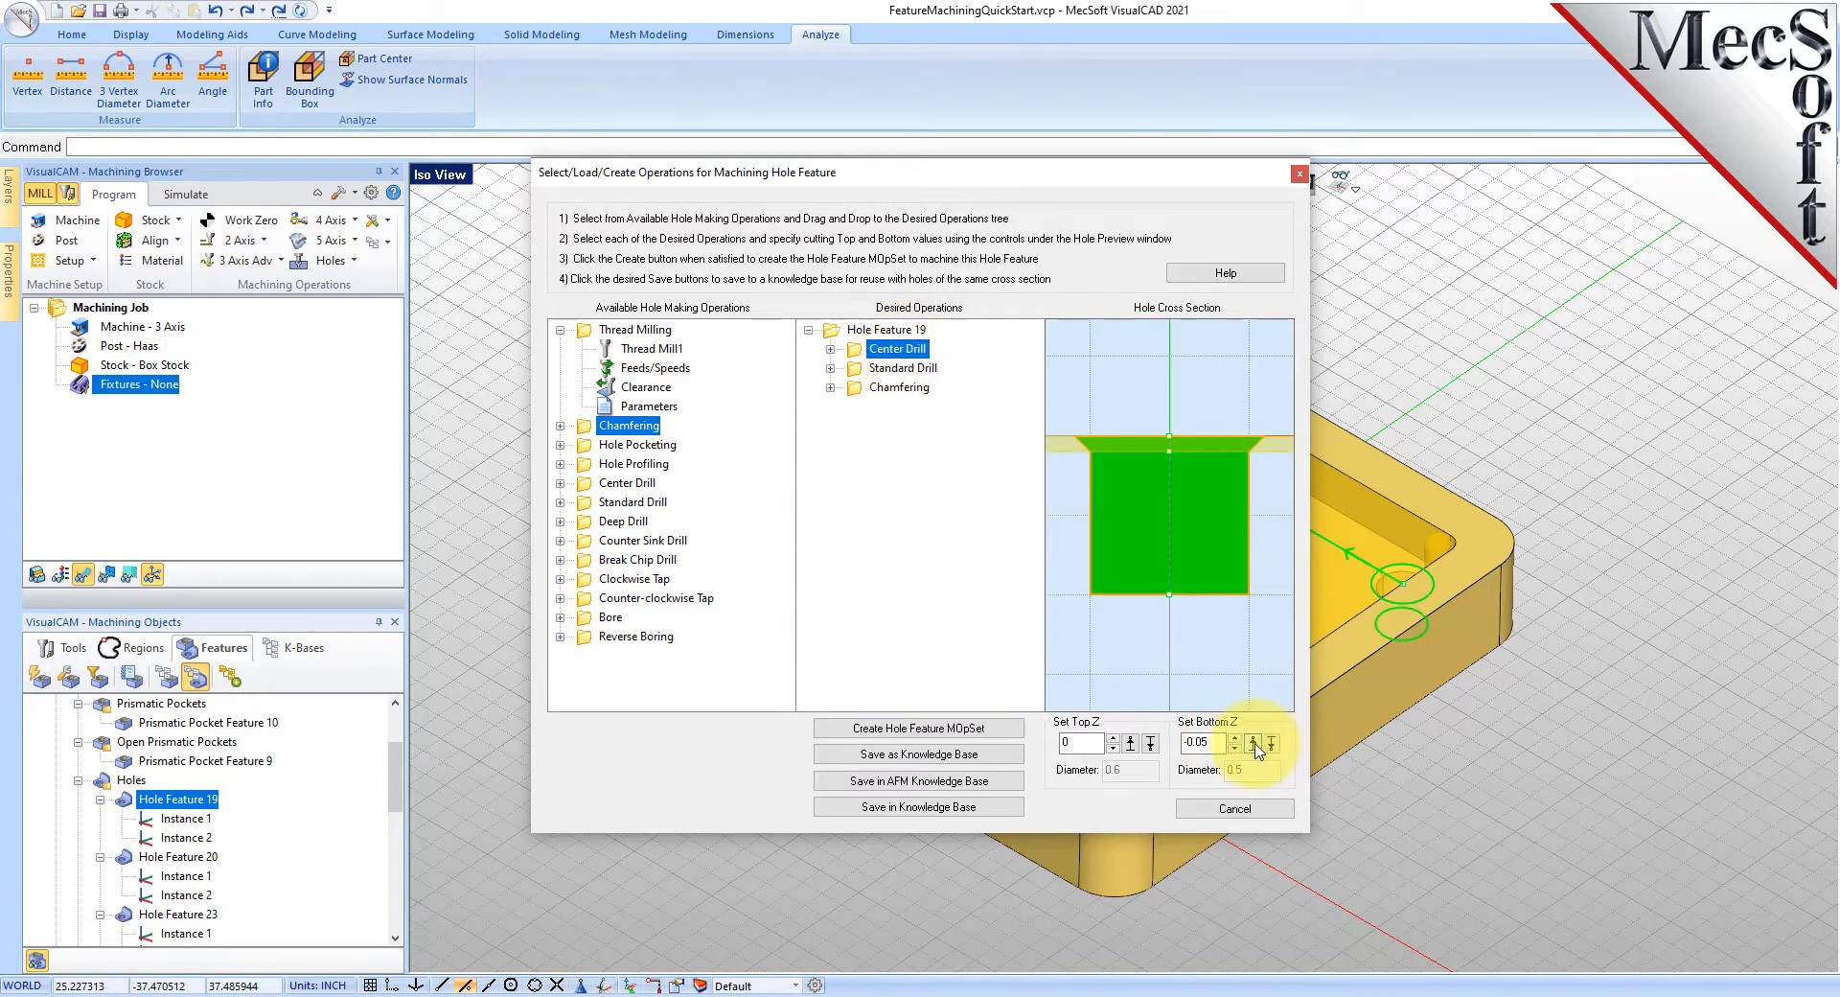
left_click(904, 370)
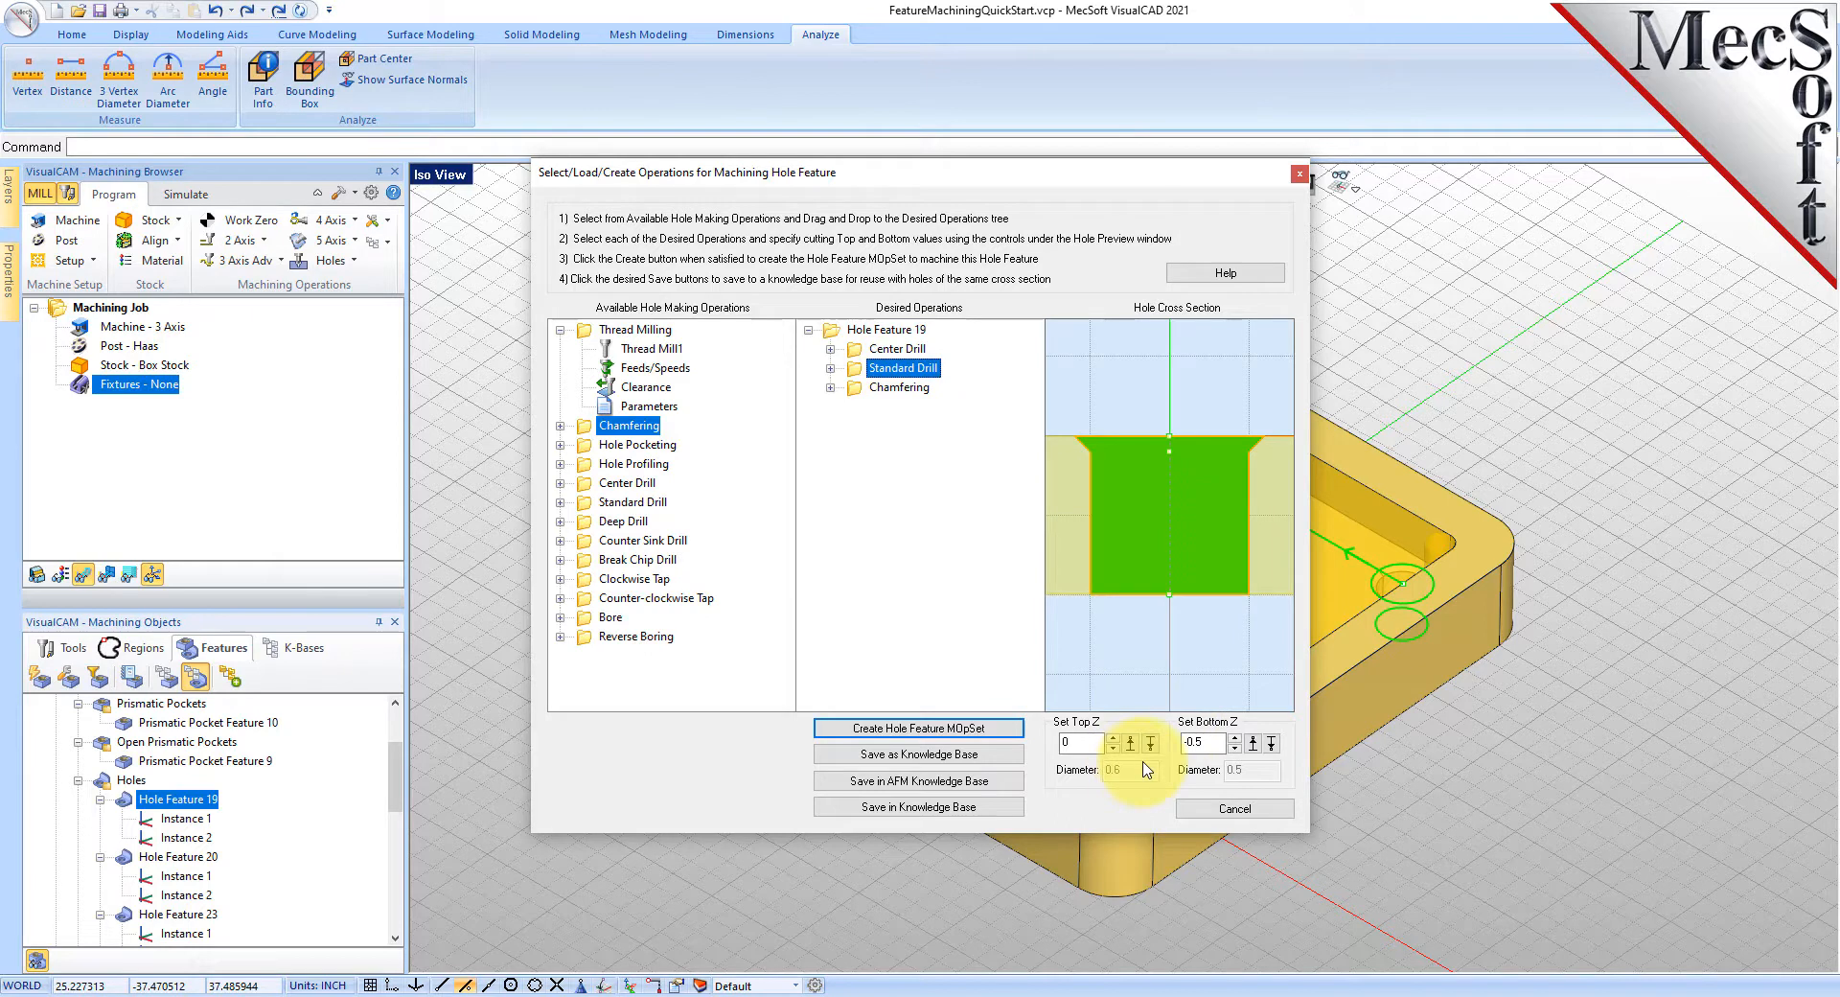
left_click(898, 387)
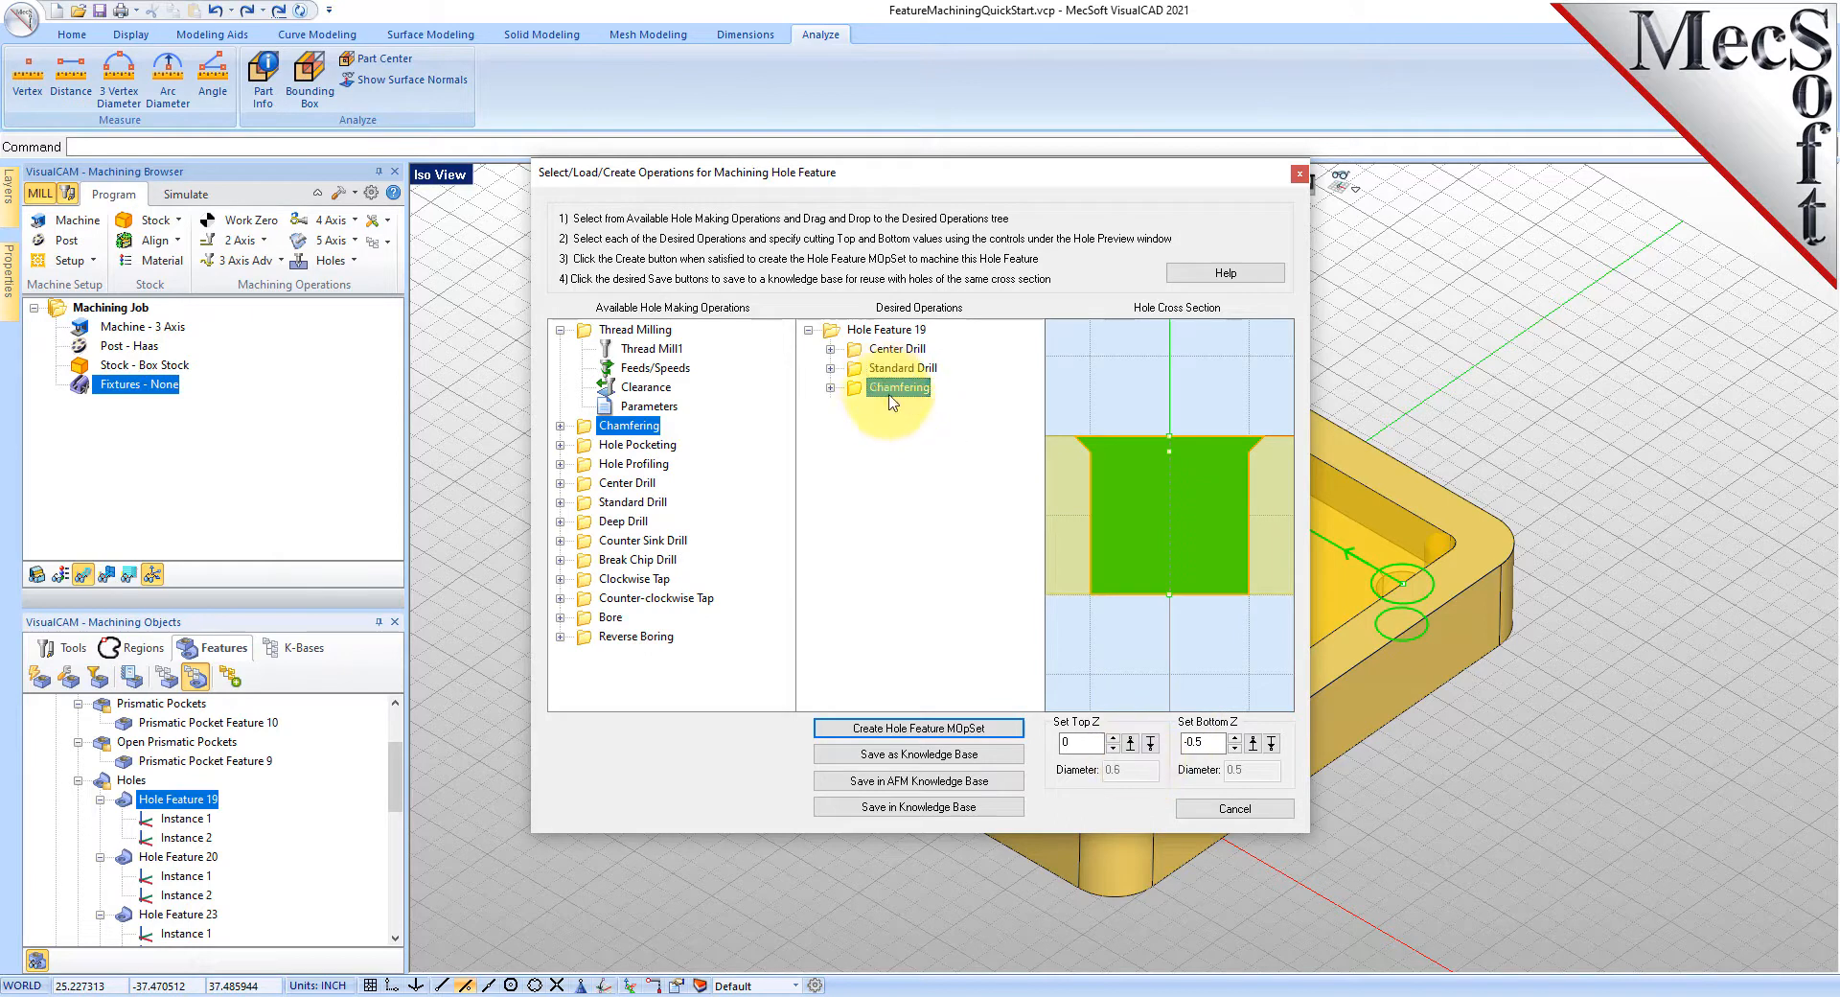
left_click(1252, 743)
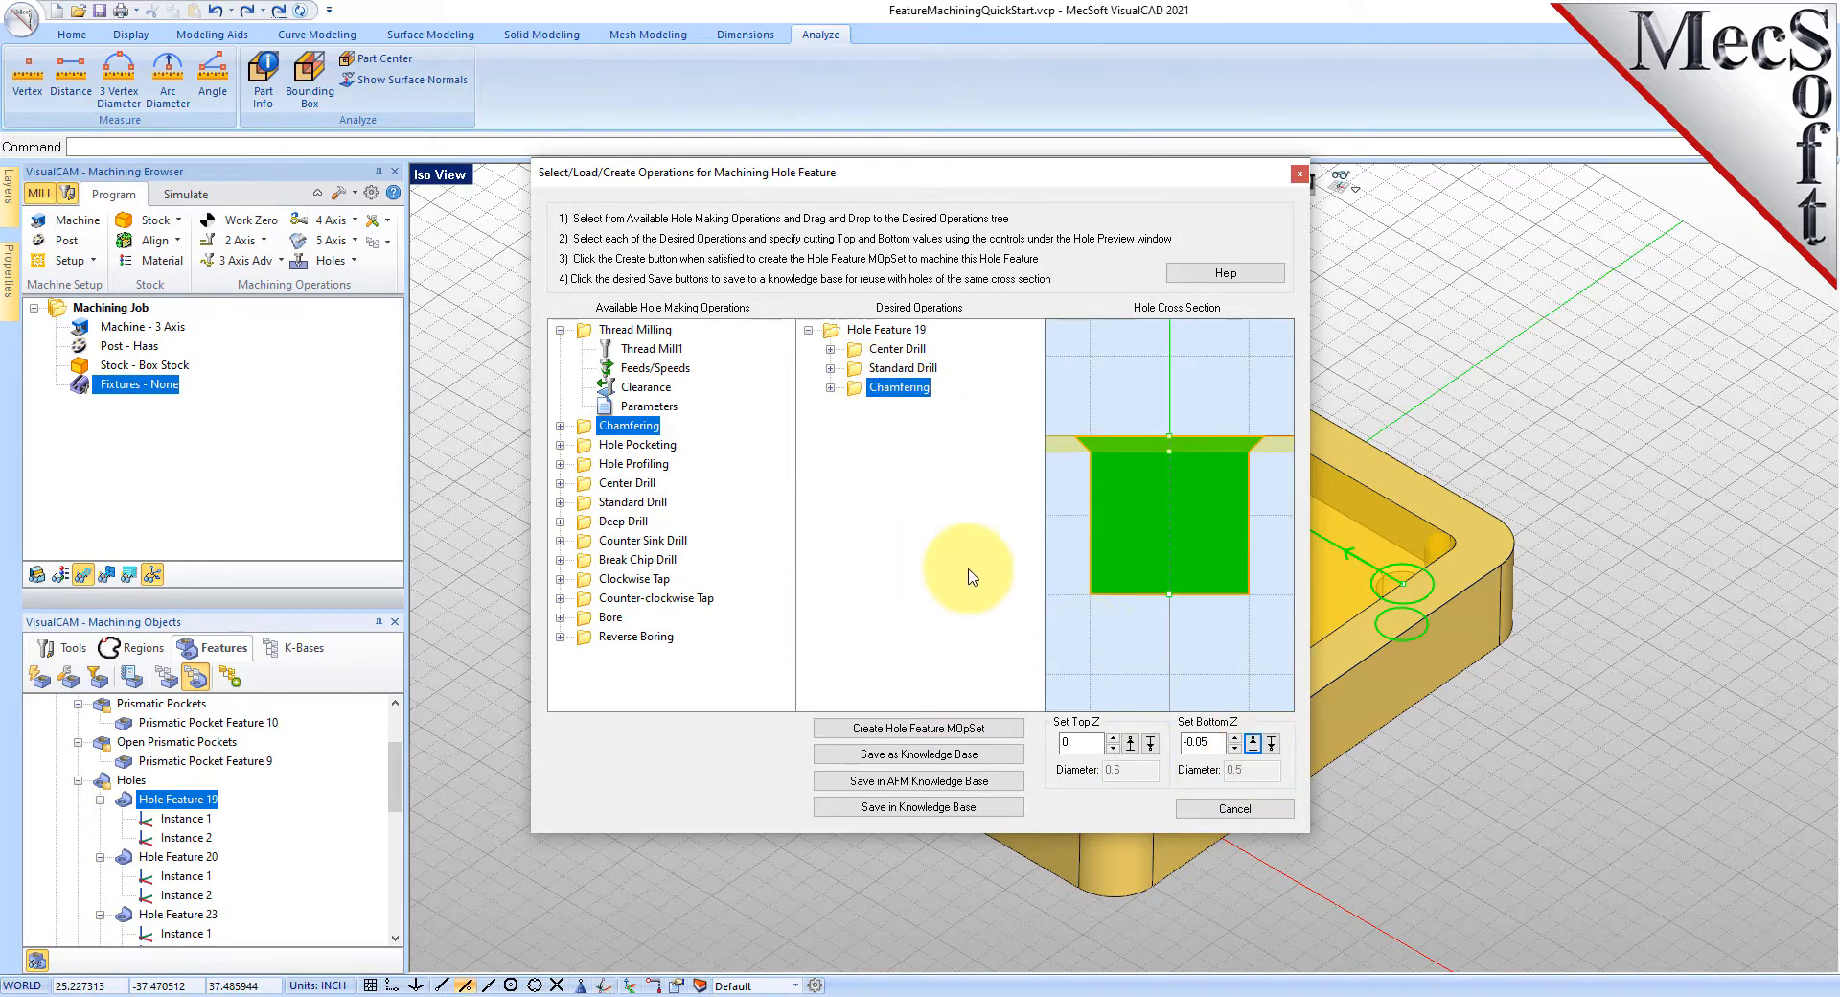
left_click(854, 350)
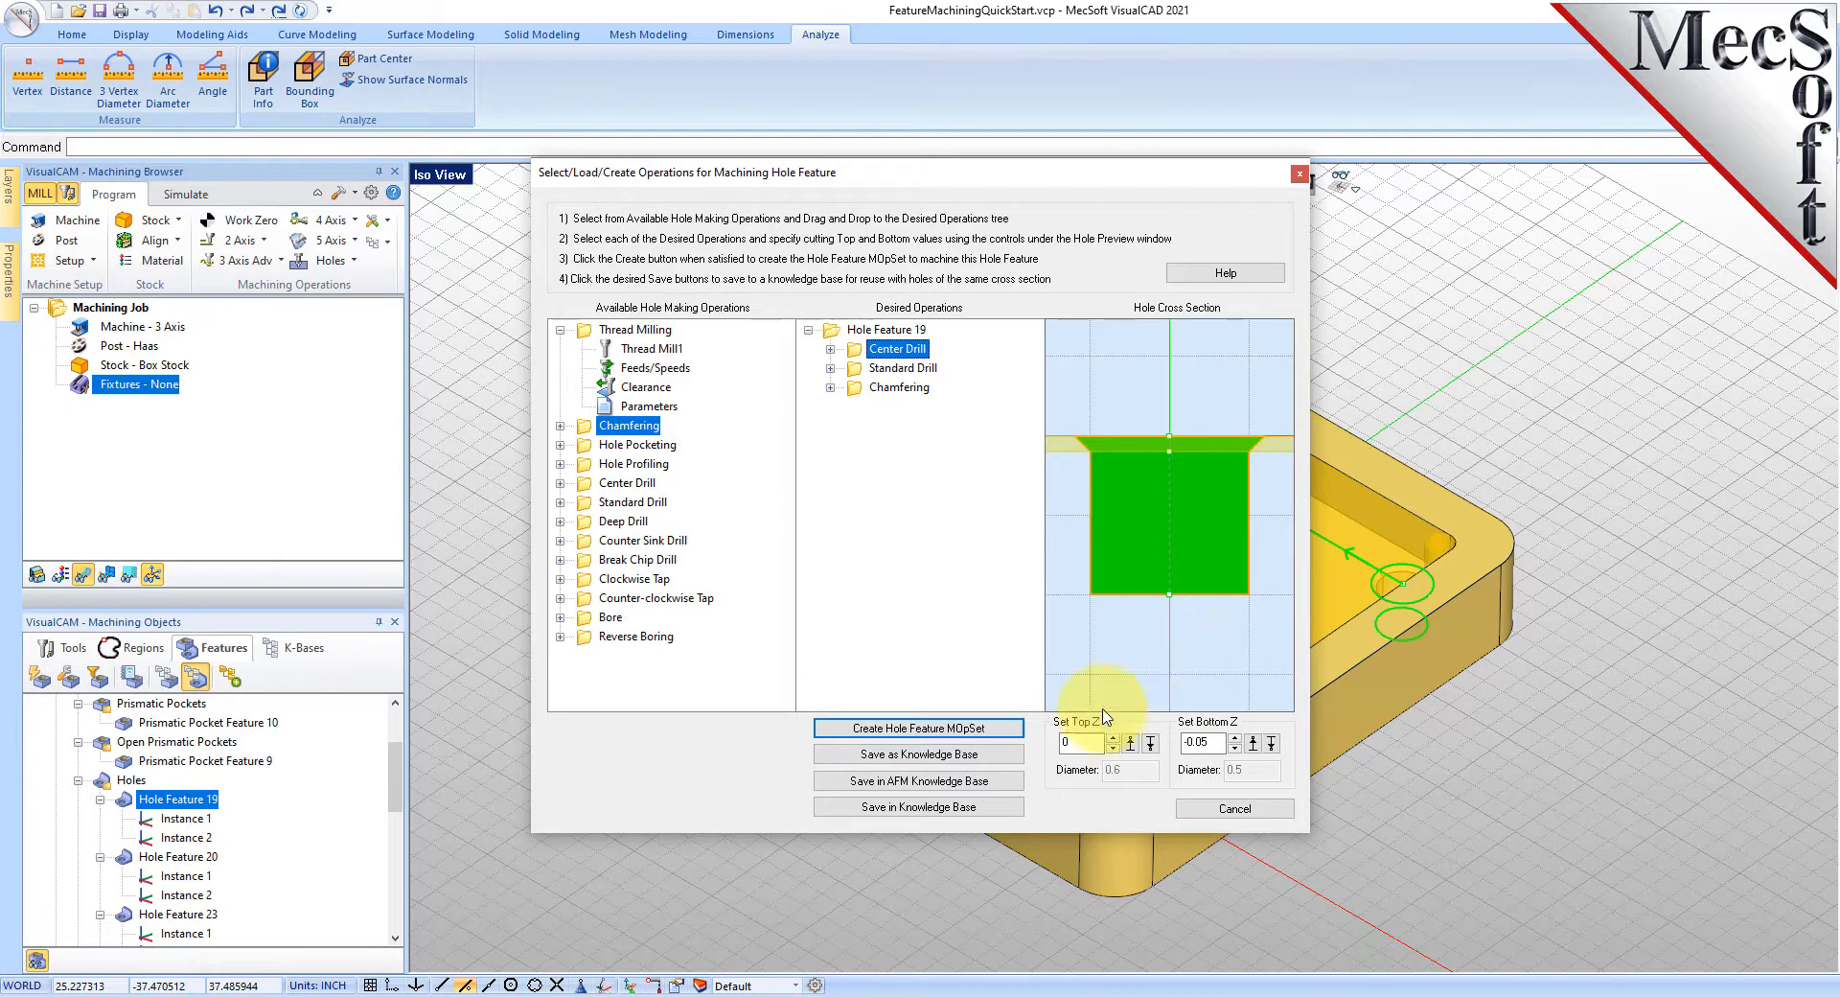
left_click(1235, 808)
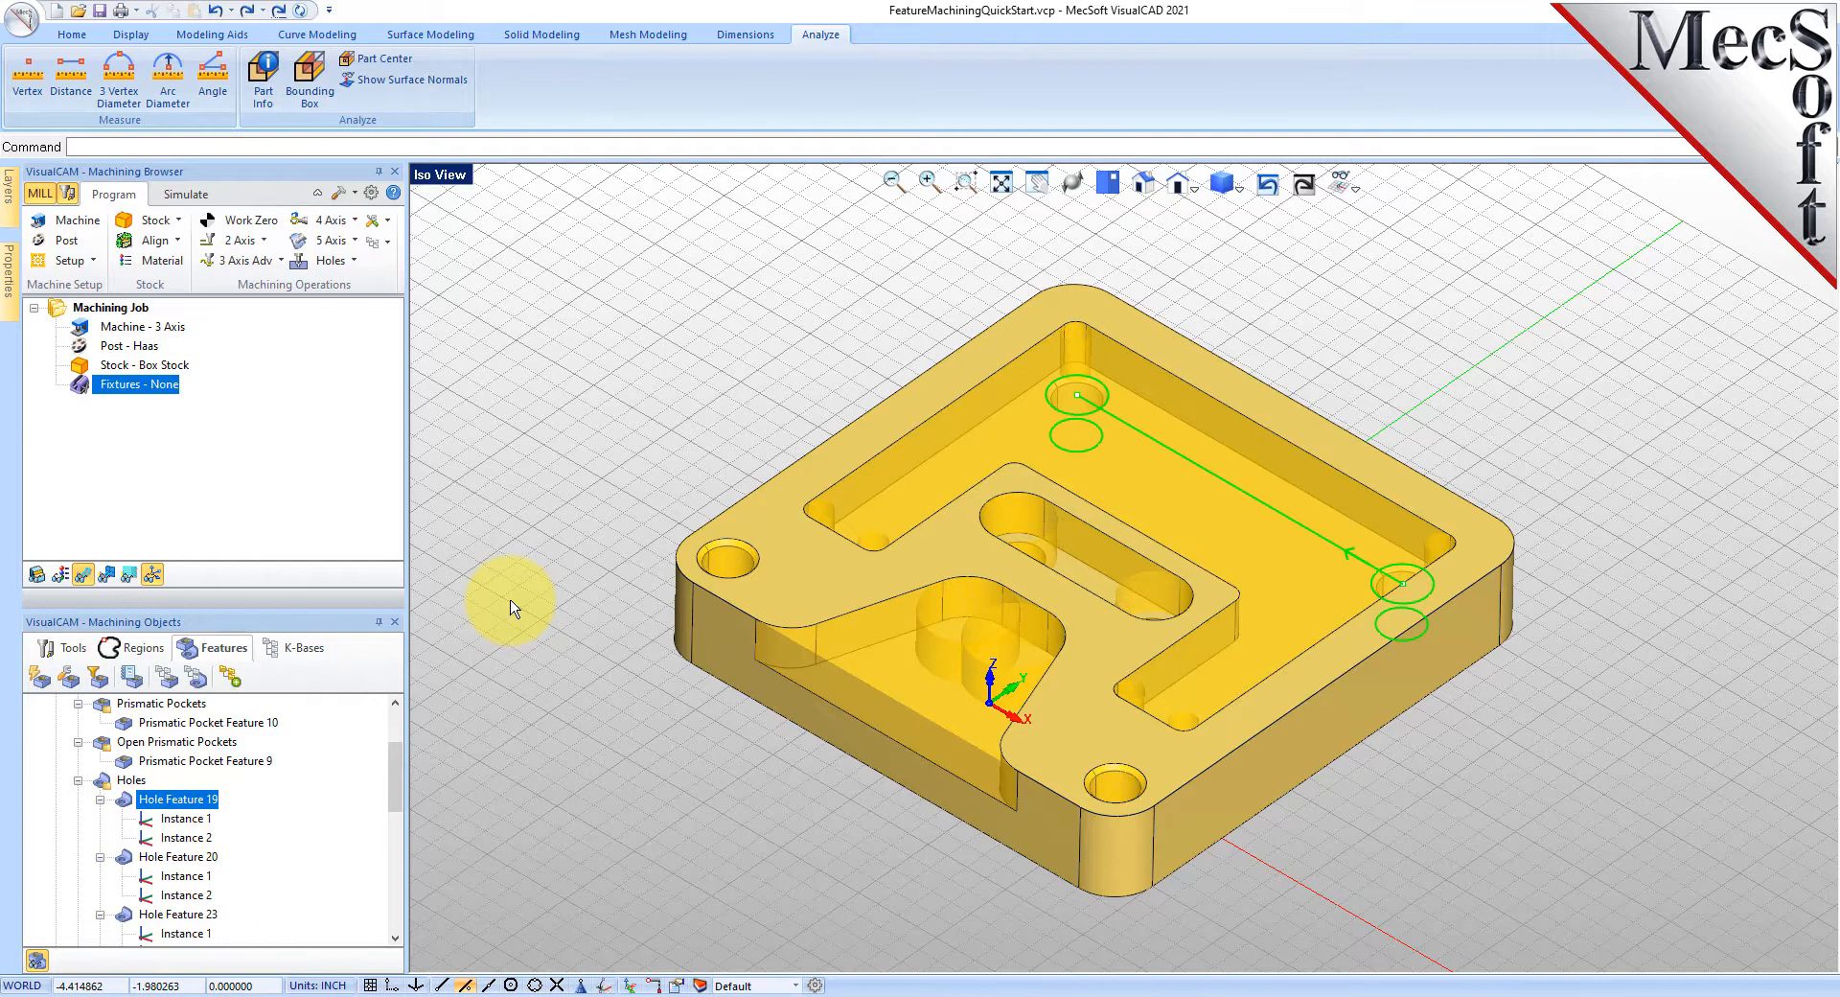
- Load the DefaultAFM_INCH.vkb knowledge base from the K-Bases tab
left_click(299, 647)
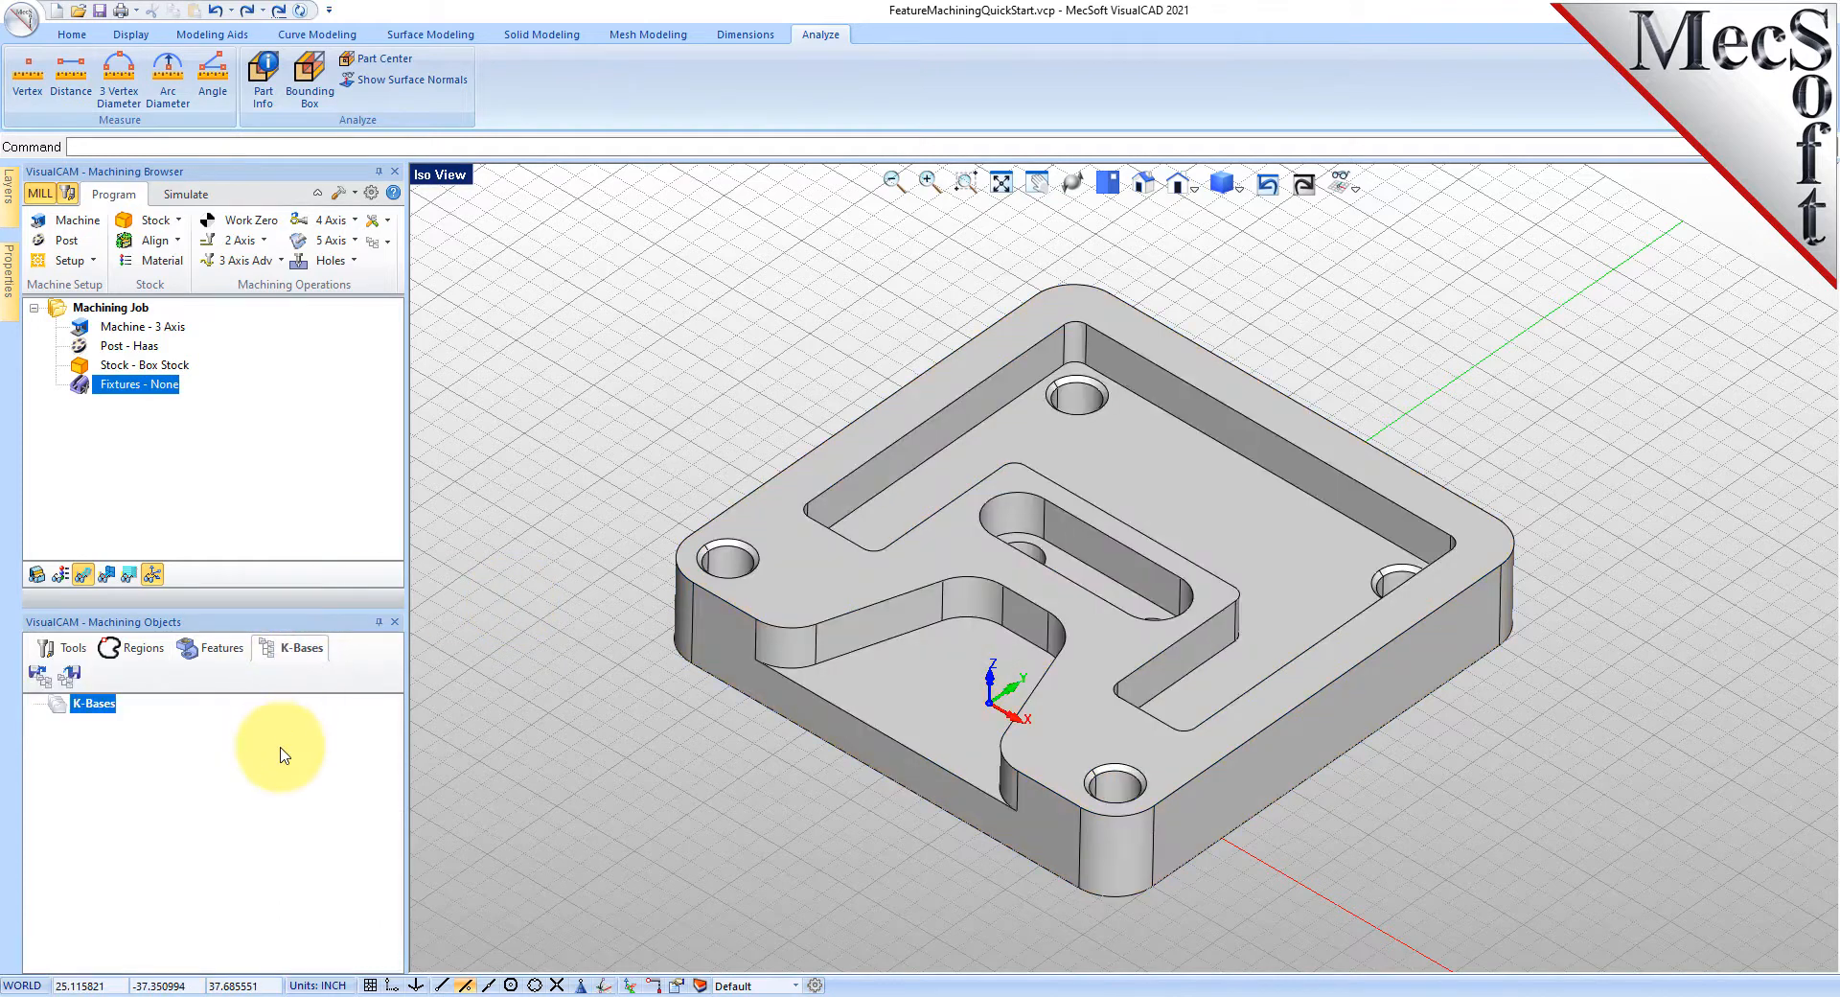
left_click(39, 676)
left_click_drag(373, 5, 547, 216)
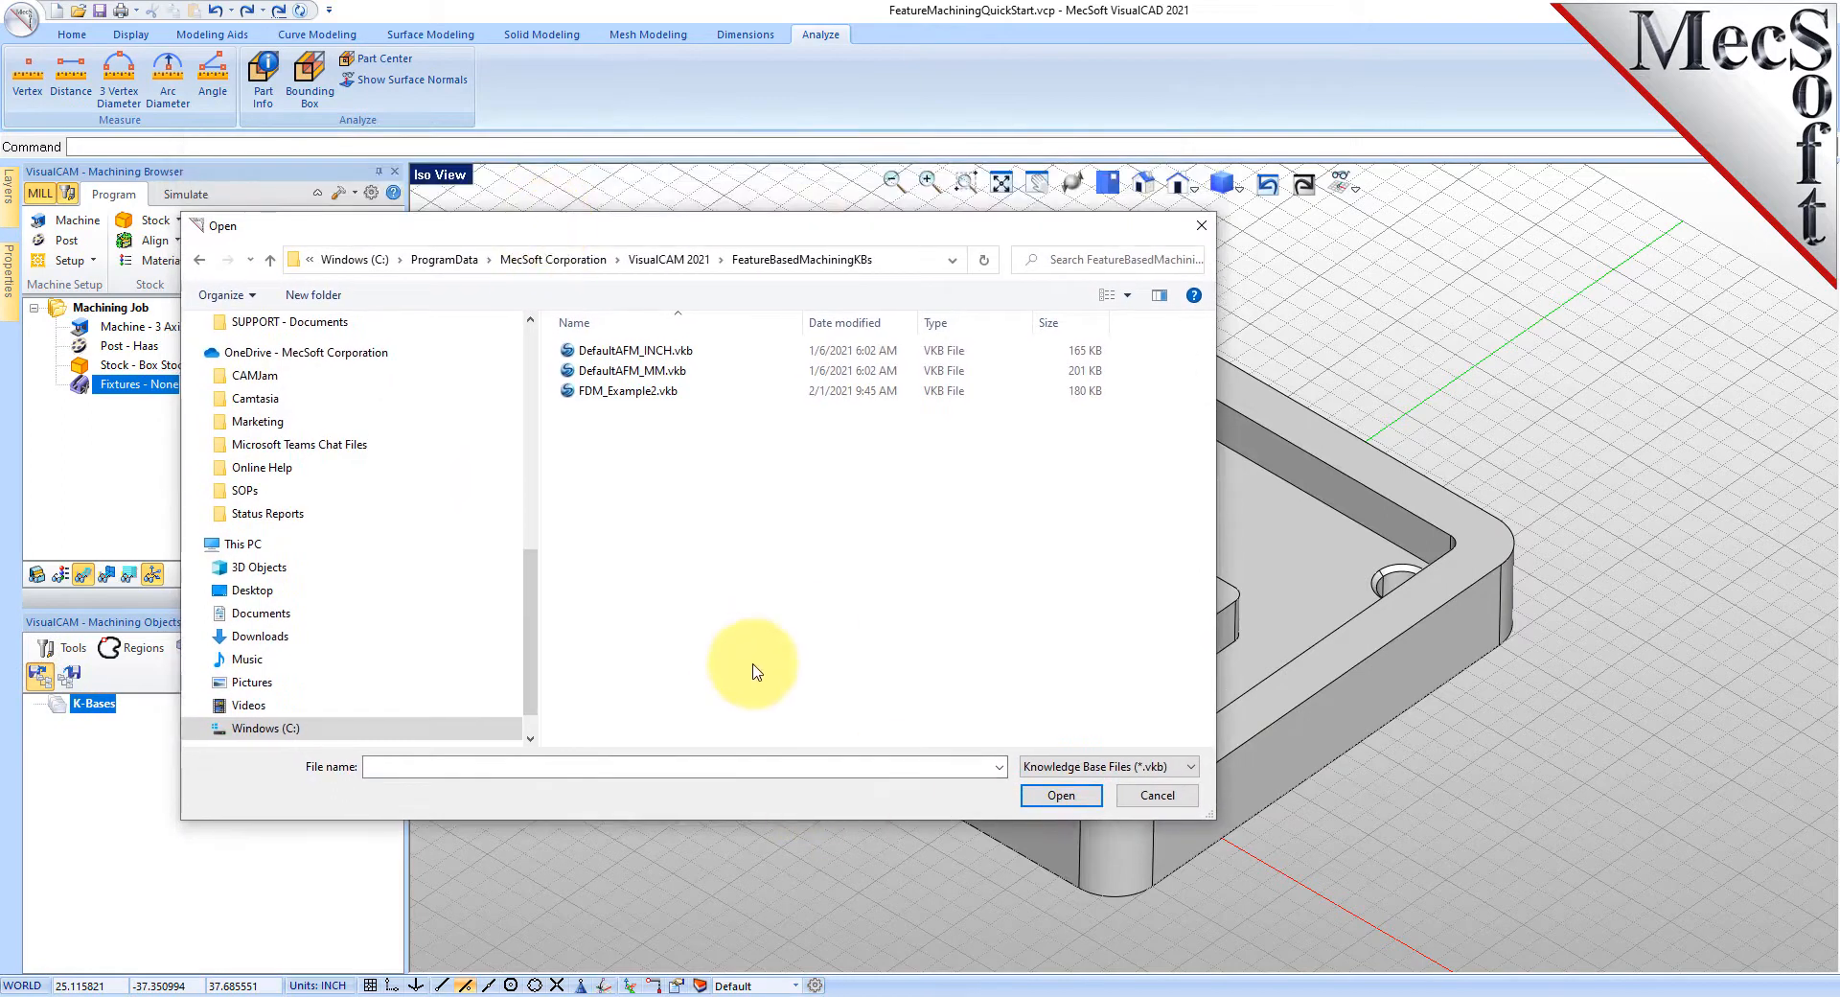
left_click(599, 351)
left_click(1061, 795)
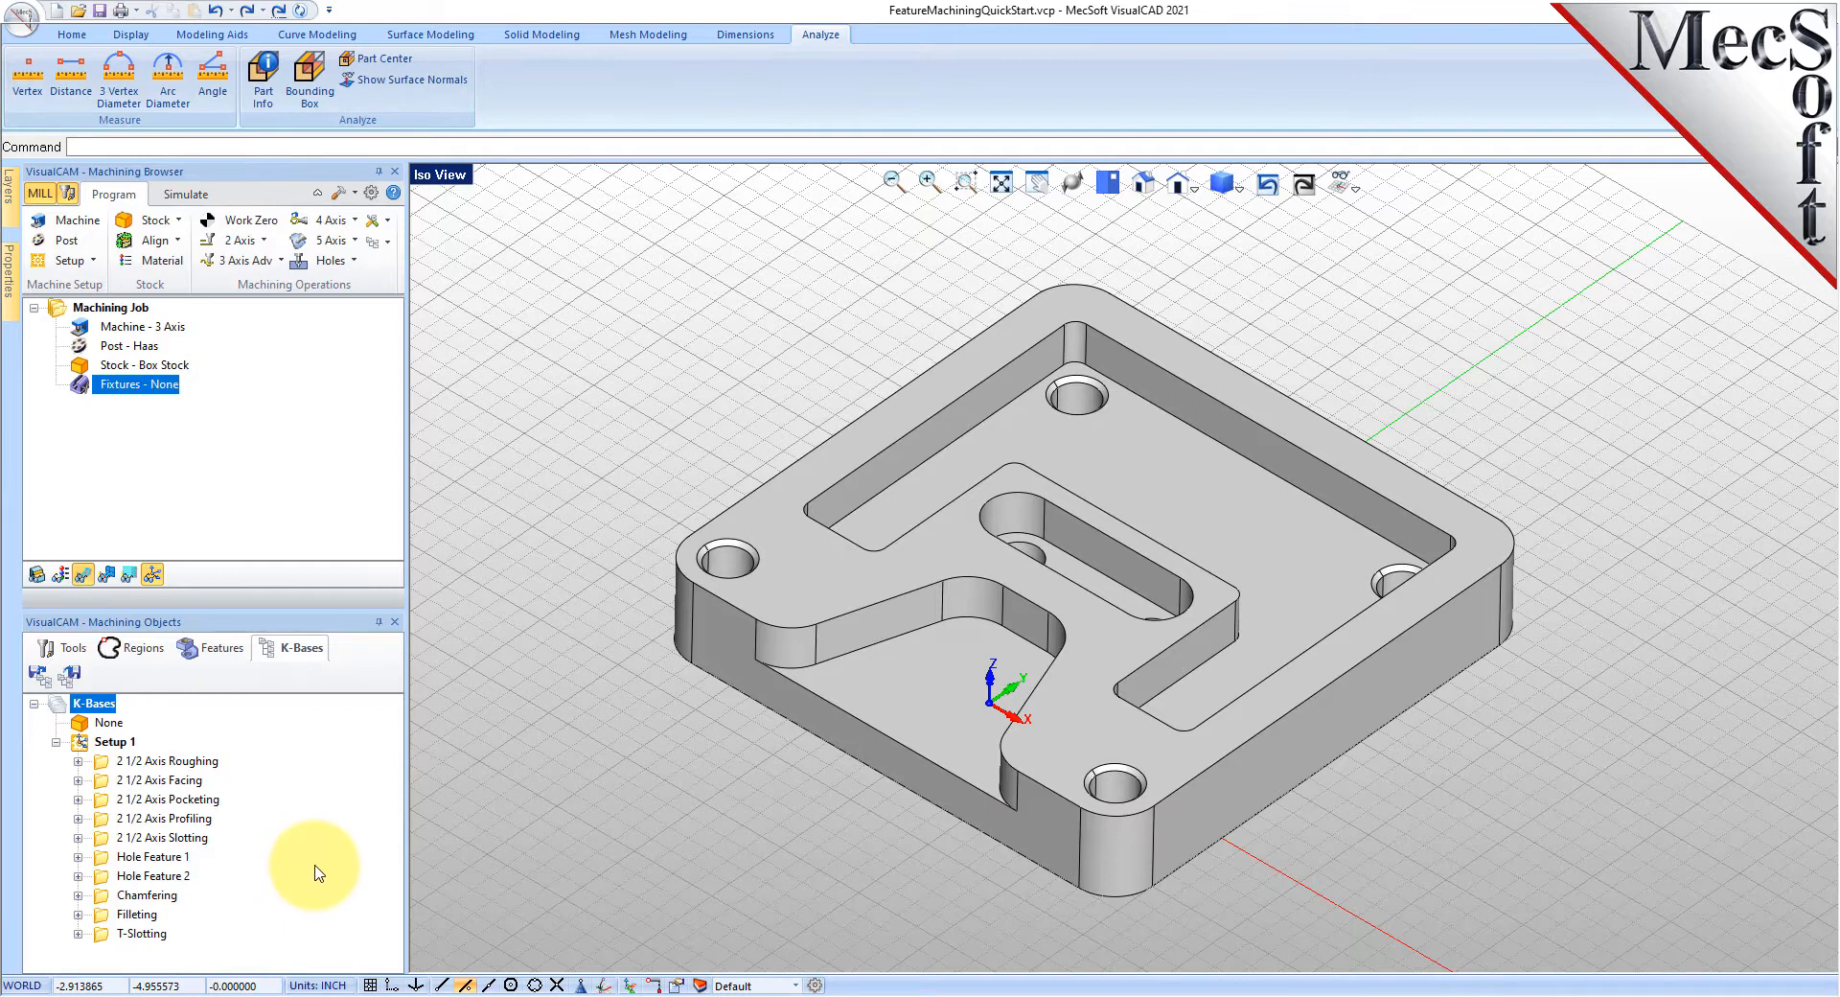
- Browse the roughing-to-slotting operations and select 2 1/2 Axis Roughing's selection rules
left_click(168, 761)
left_click(163, 780)
left_click(178, 800)
left_click(172, 819)
left_click(167, 838)
left_click(78, 761)
left_click(125, 782)
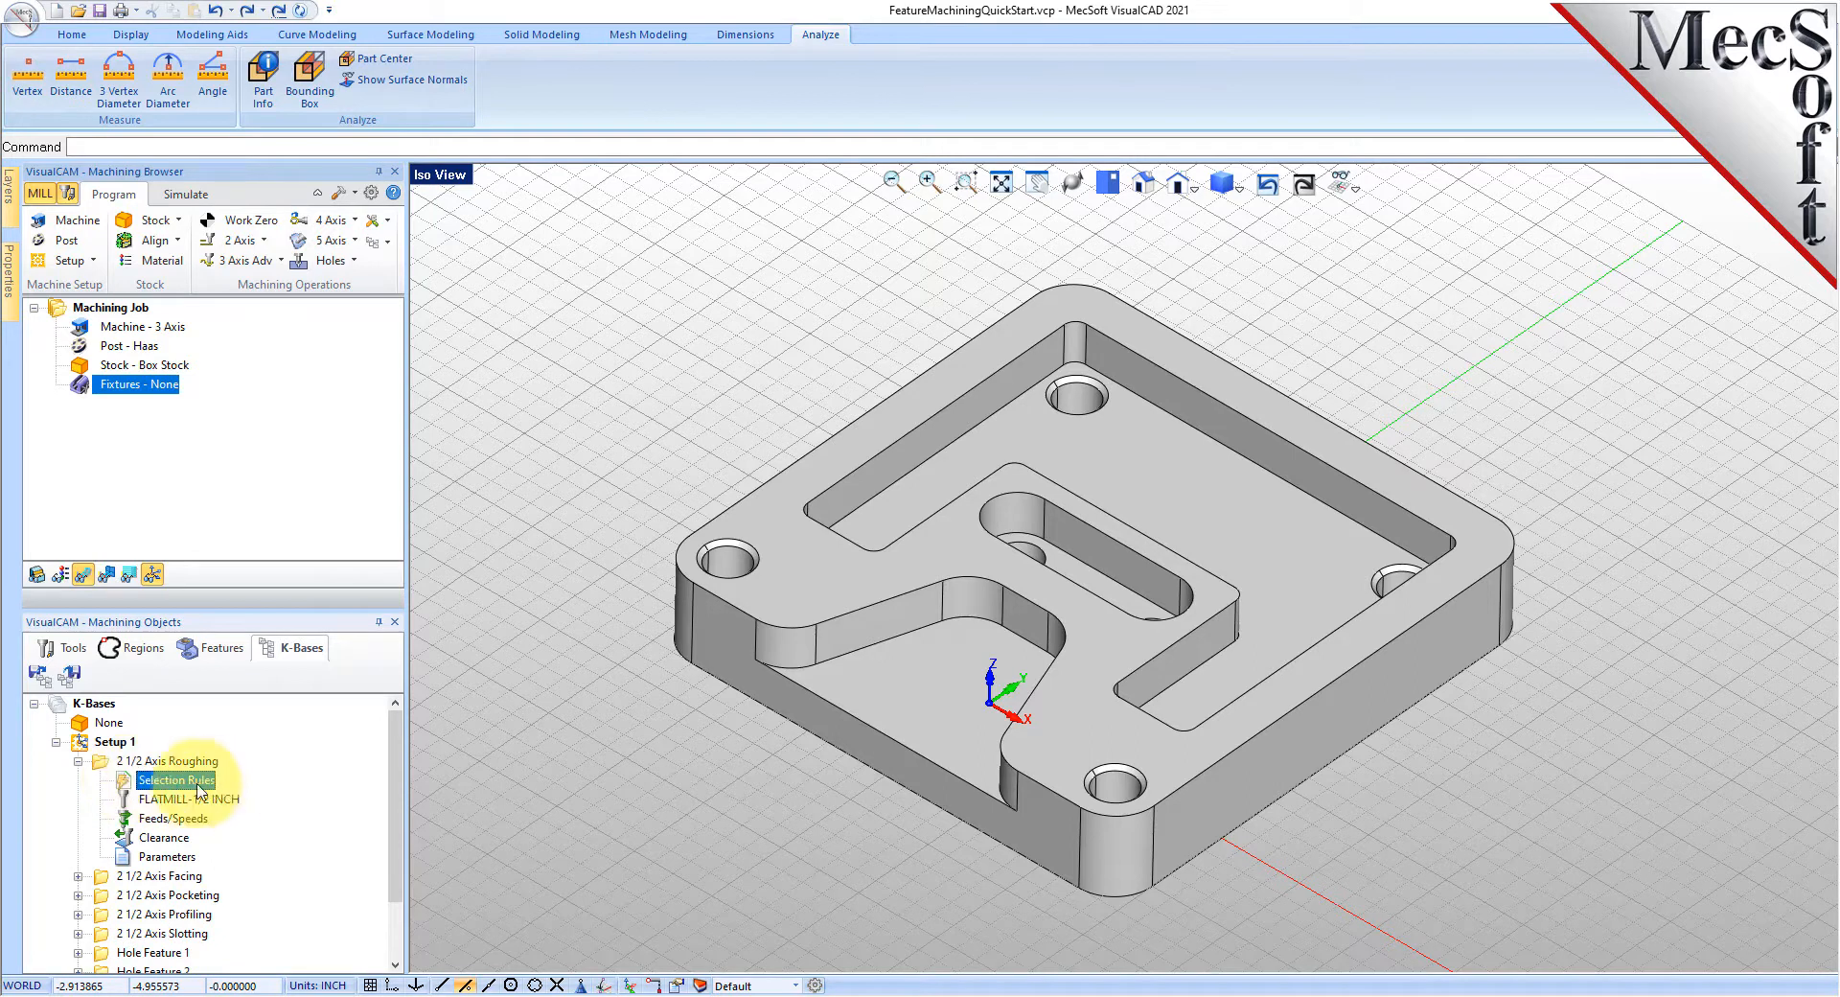
- Open 2 1/2 Axis Facing's selection rules window and centre it
left_click(77, 876)
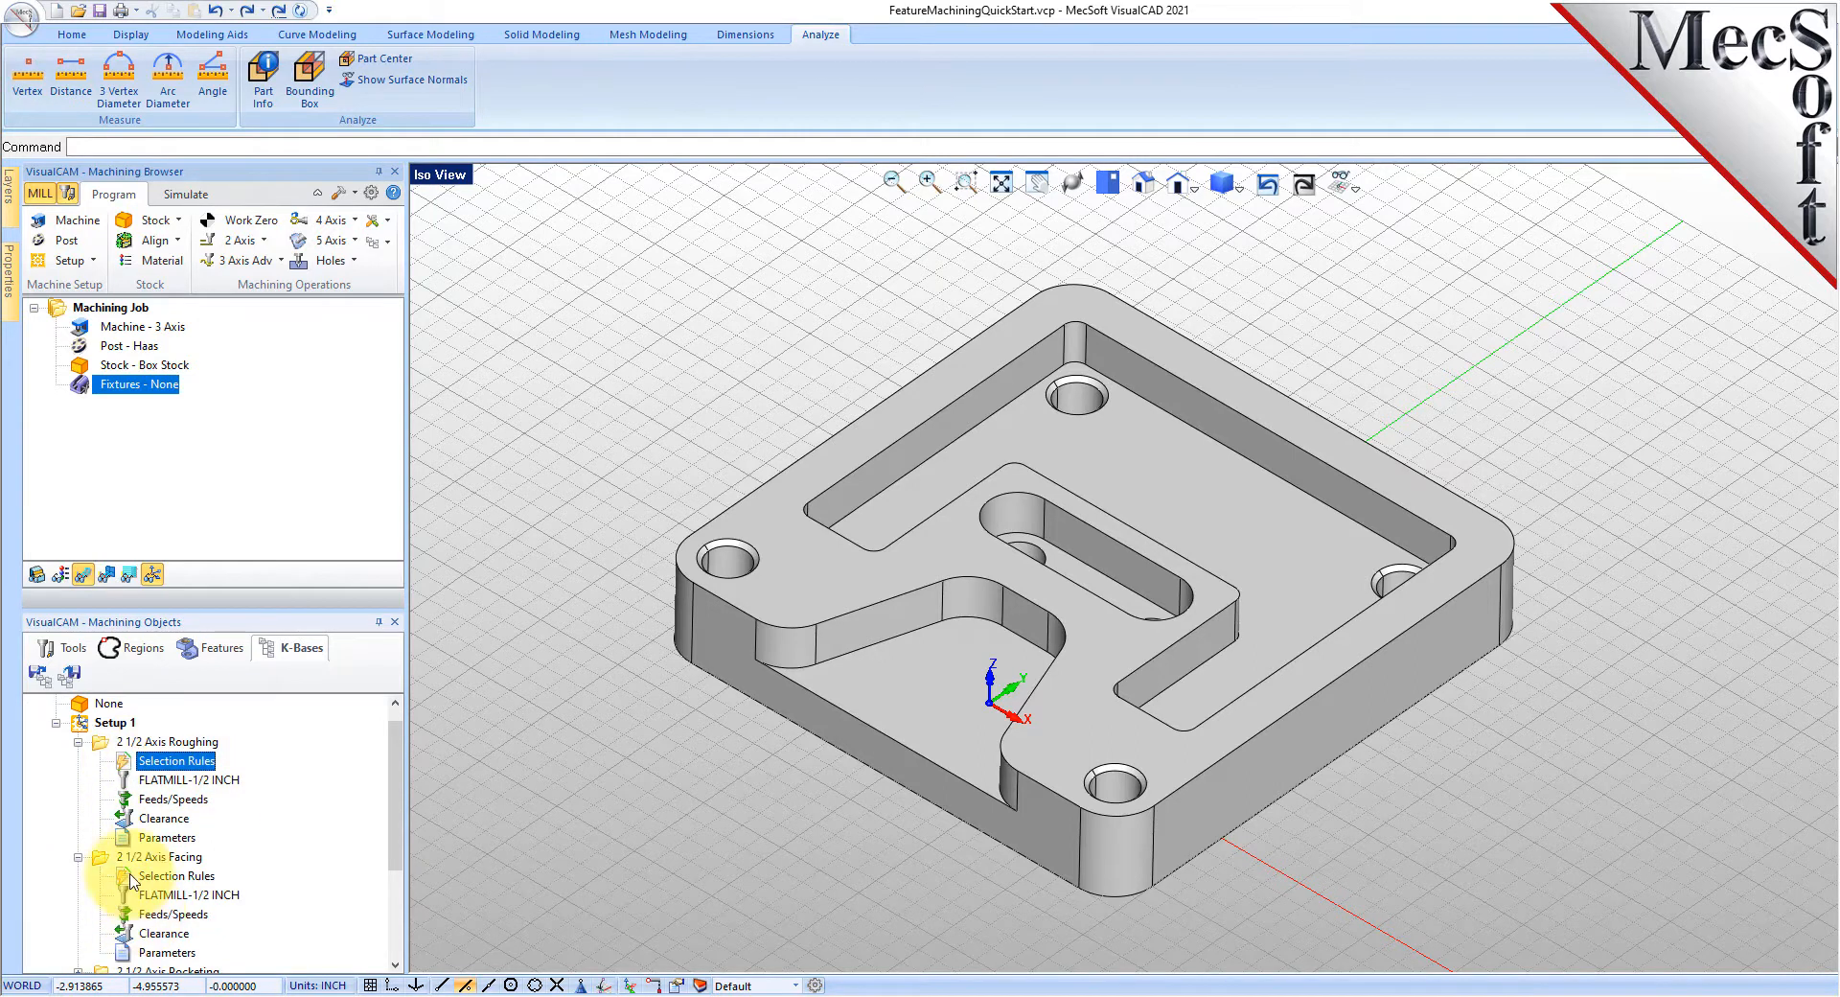
left_click(135, 877)
left_click_drag(118, 337, 859, 317)
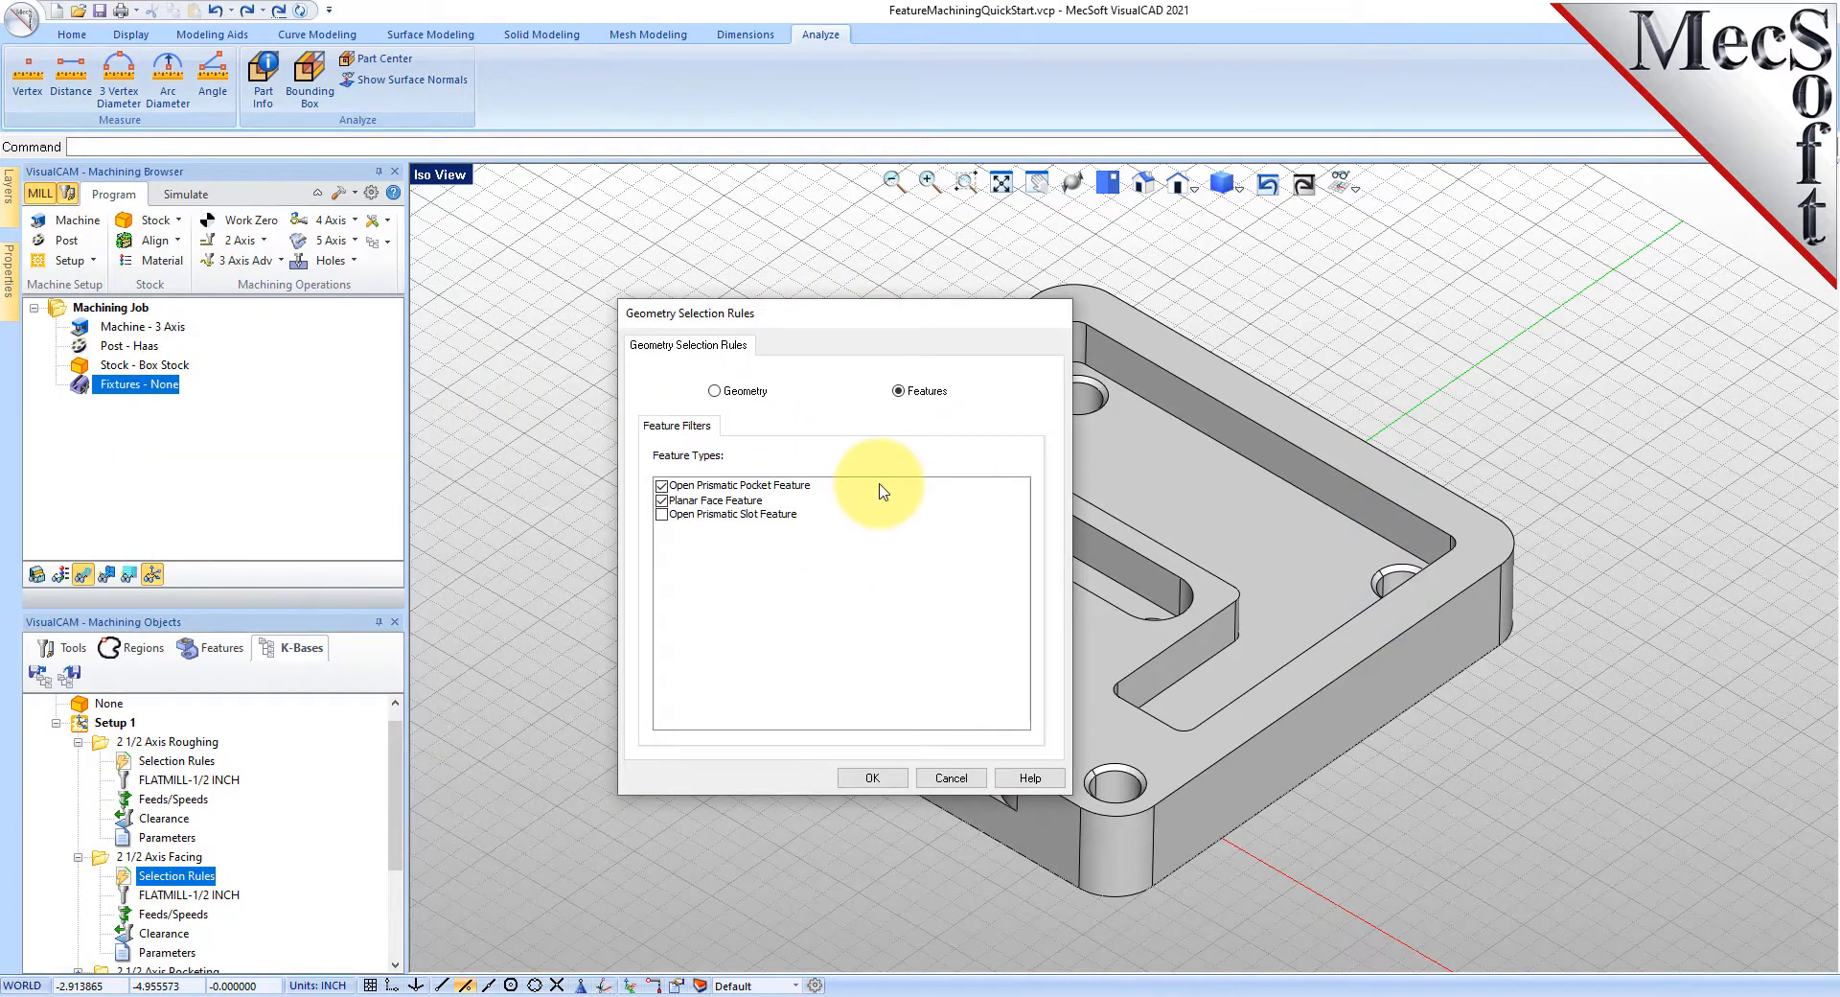
- Toggle to Geometry and back to Features, keep Open Prismatic Pocket and Planar Face, and accept
left_click(715, 392)
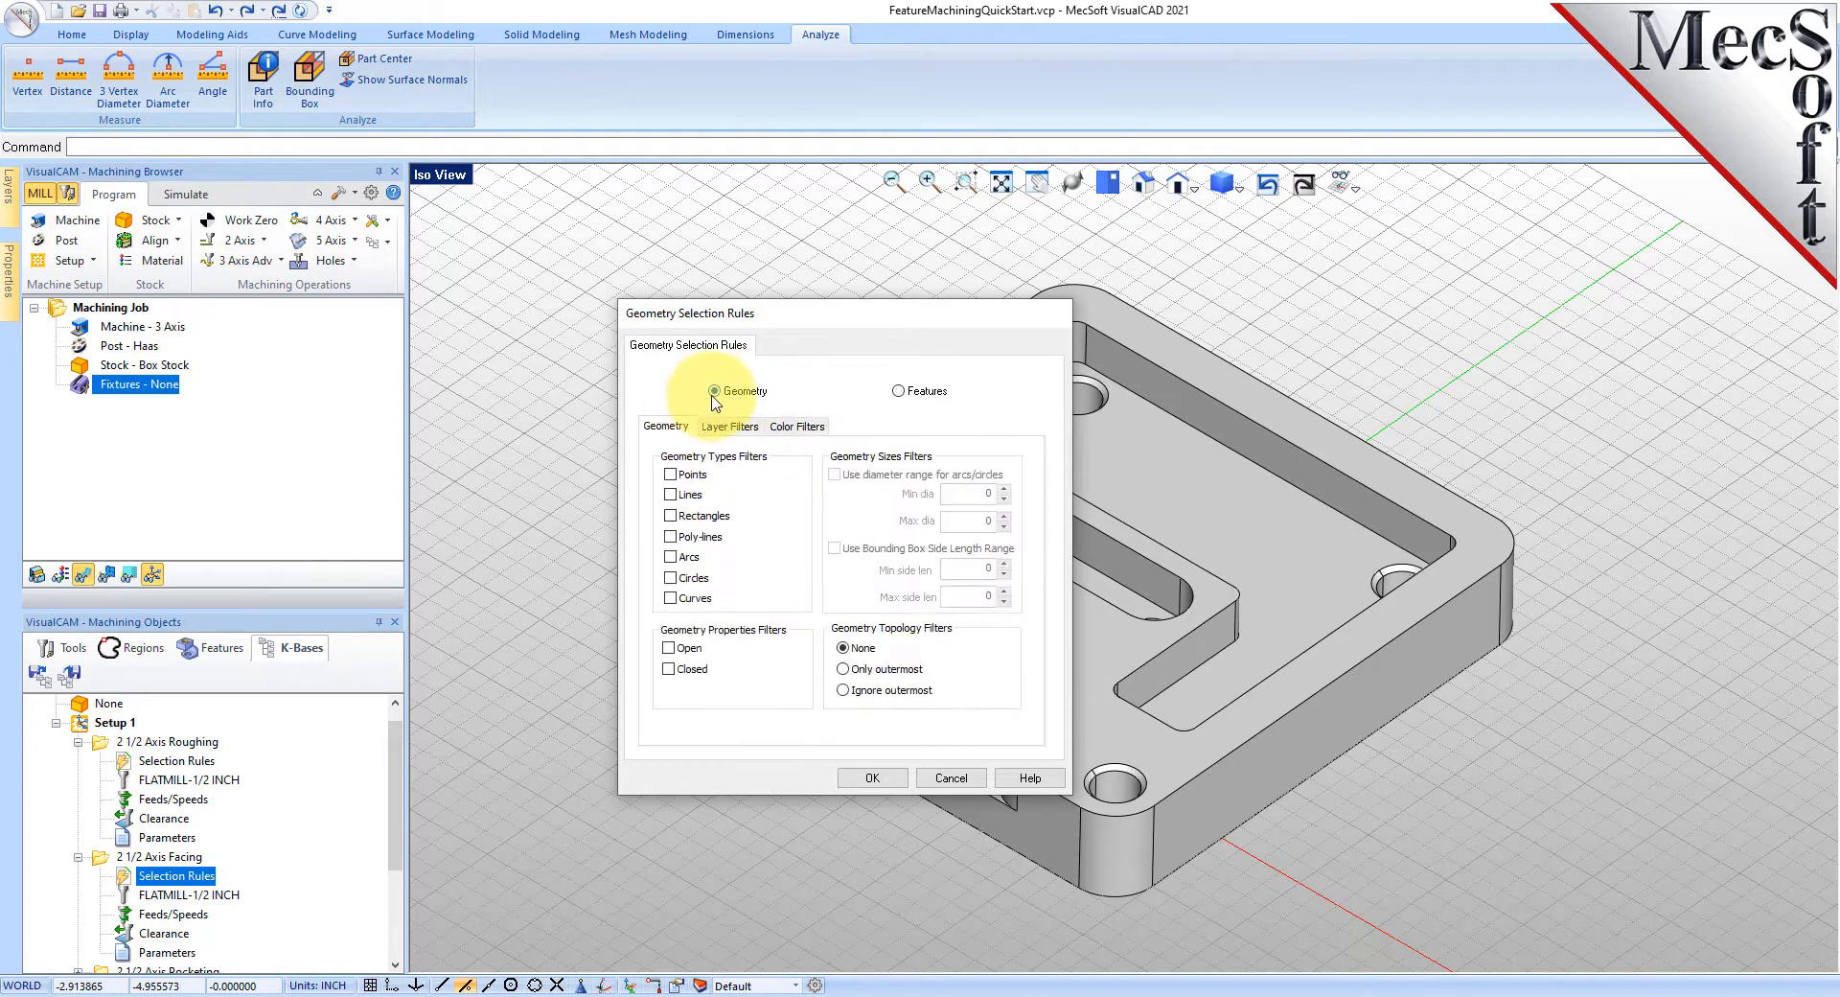
left_click(899, 391)
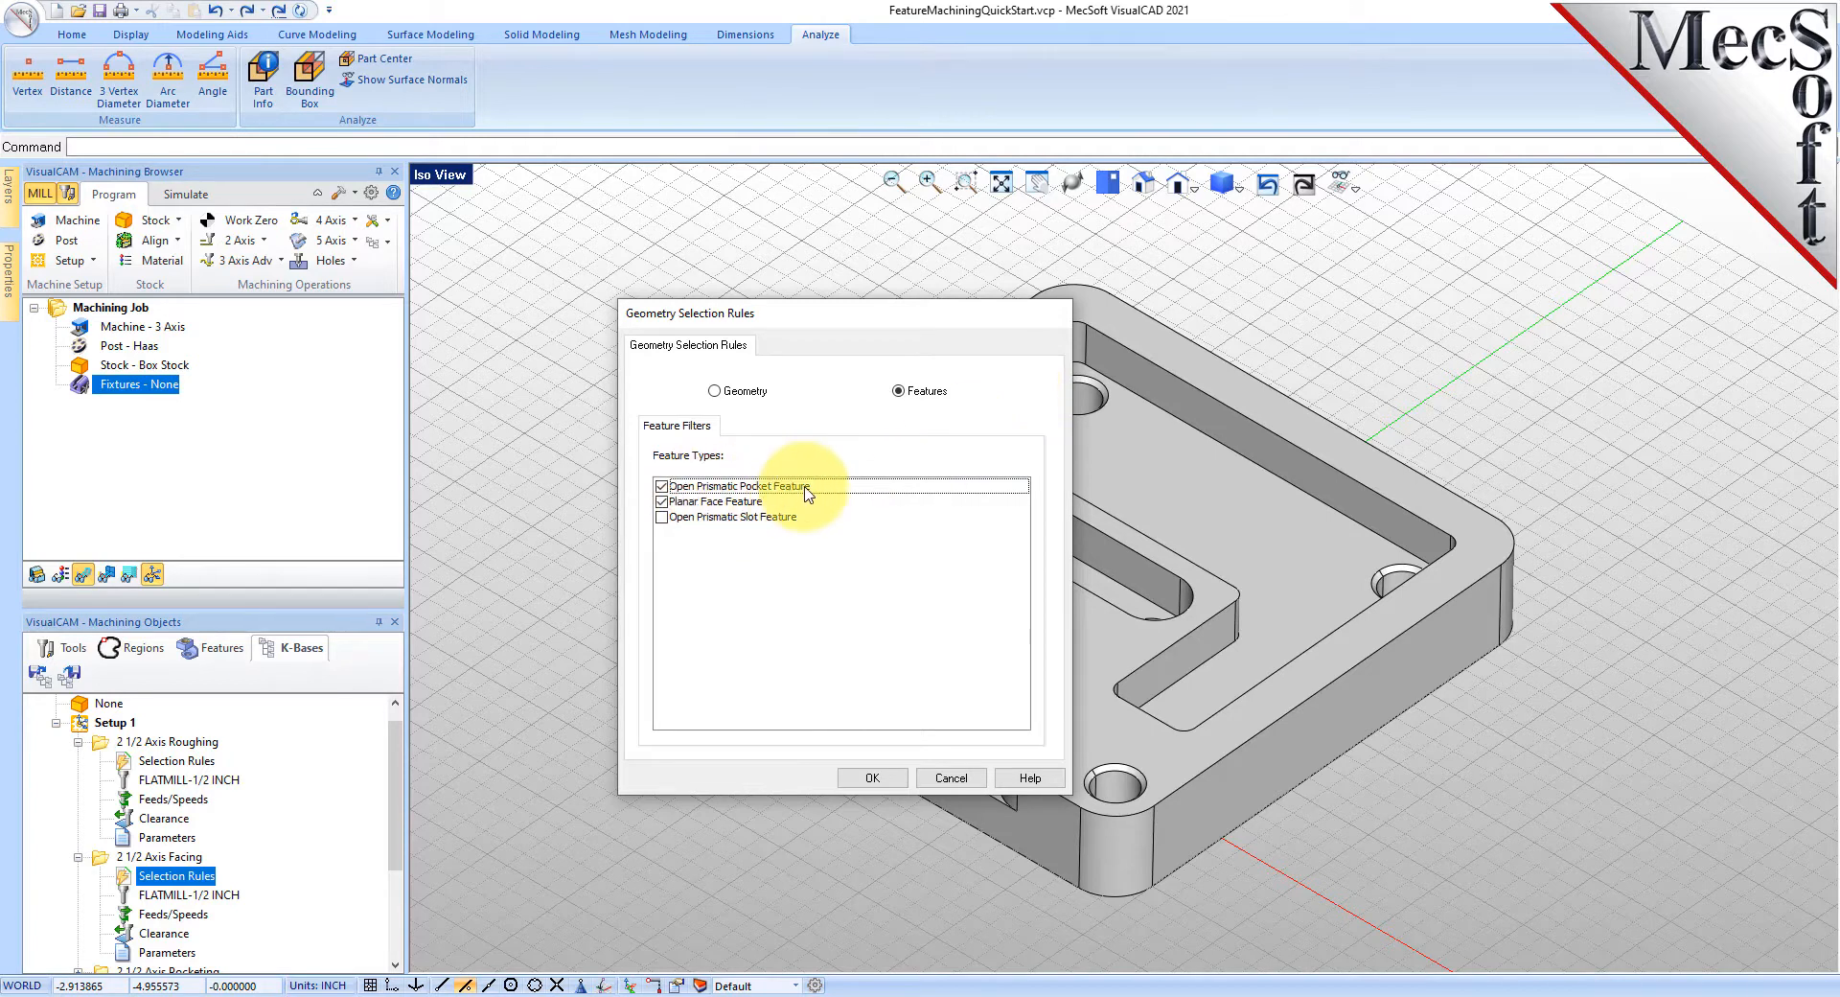
left_click_drag(853, 313, 1525, 389)
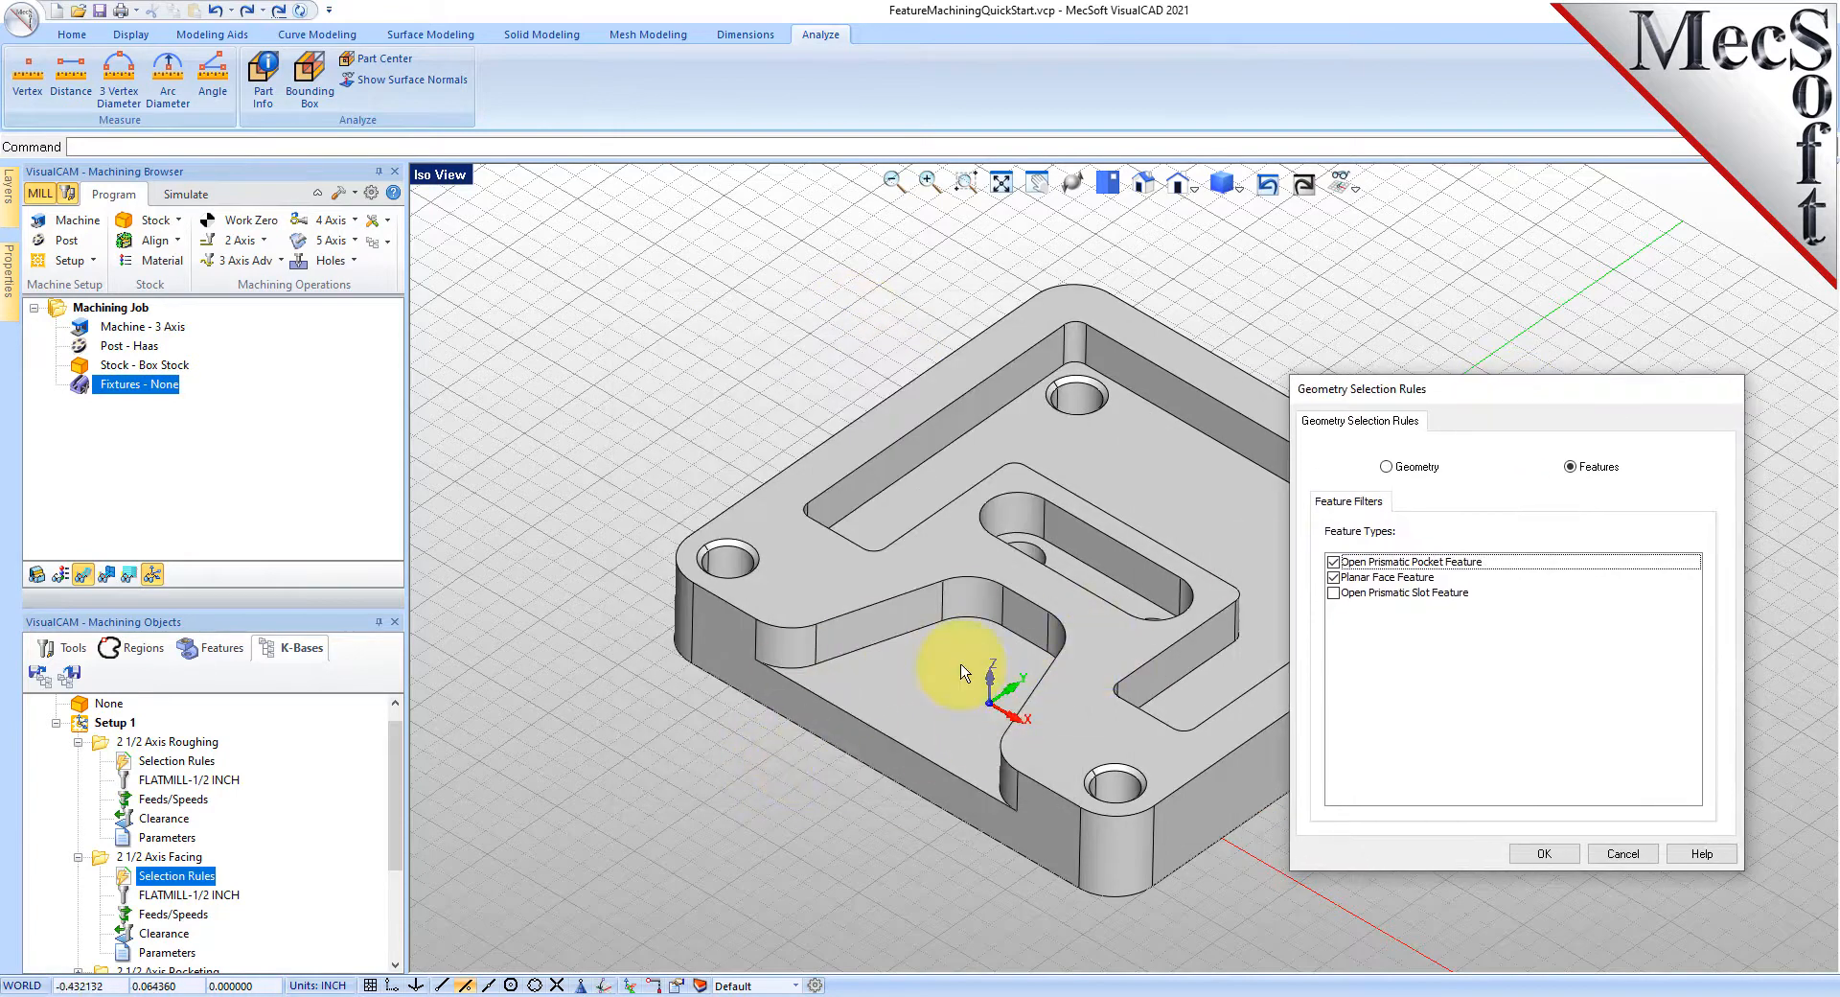
left_click_drag(1464, 393, 786, 336)
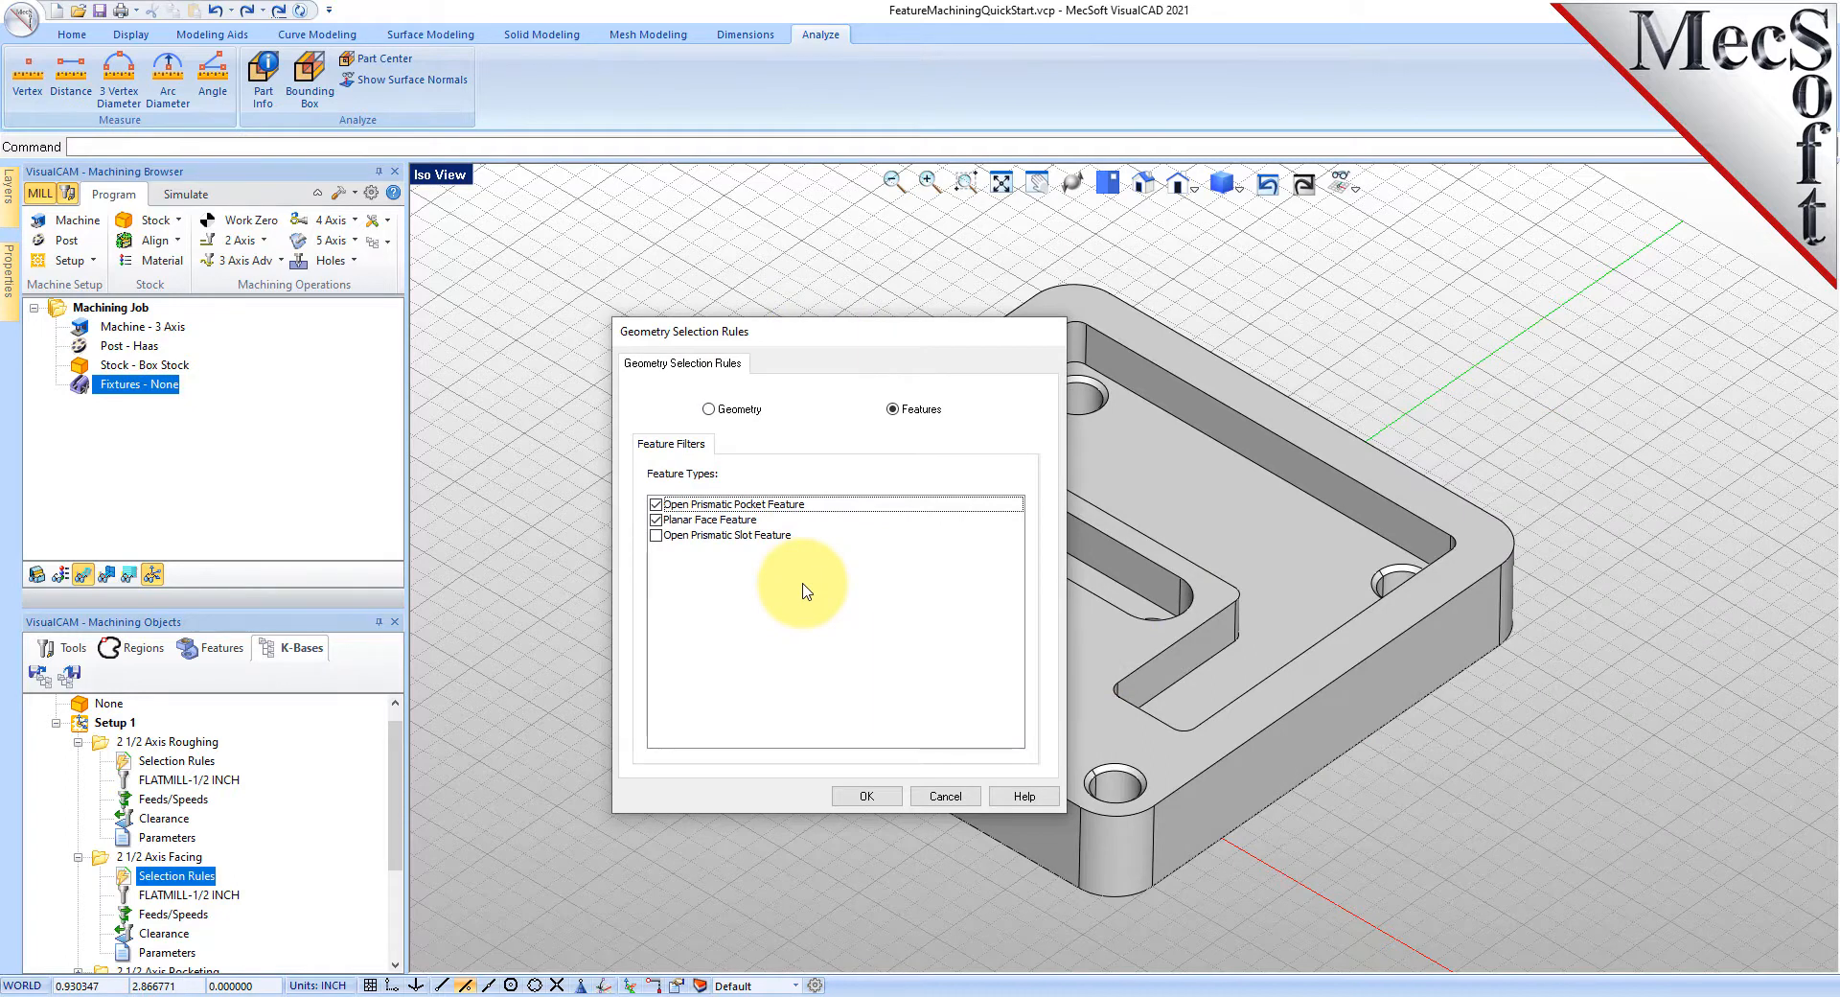
left_click(867, 795)
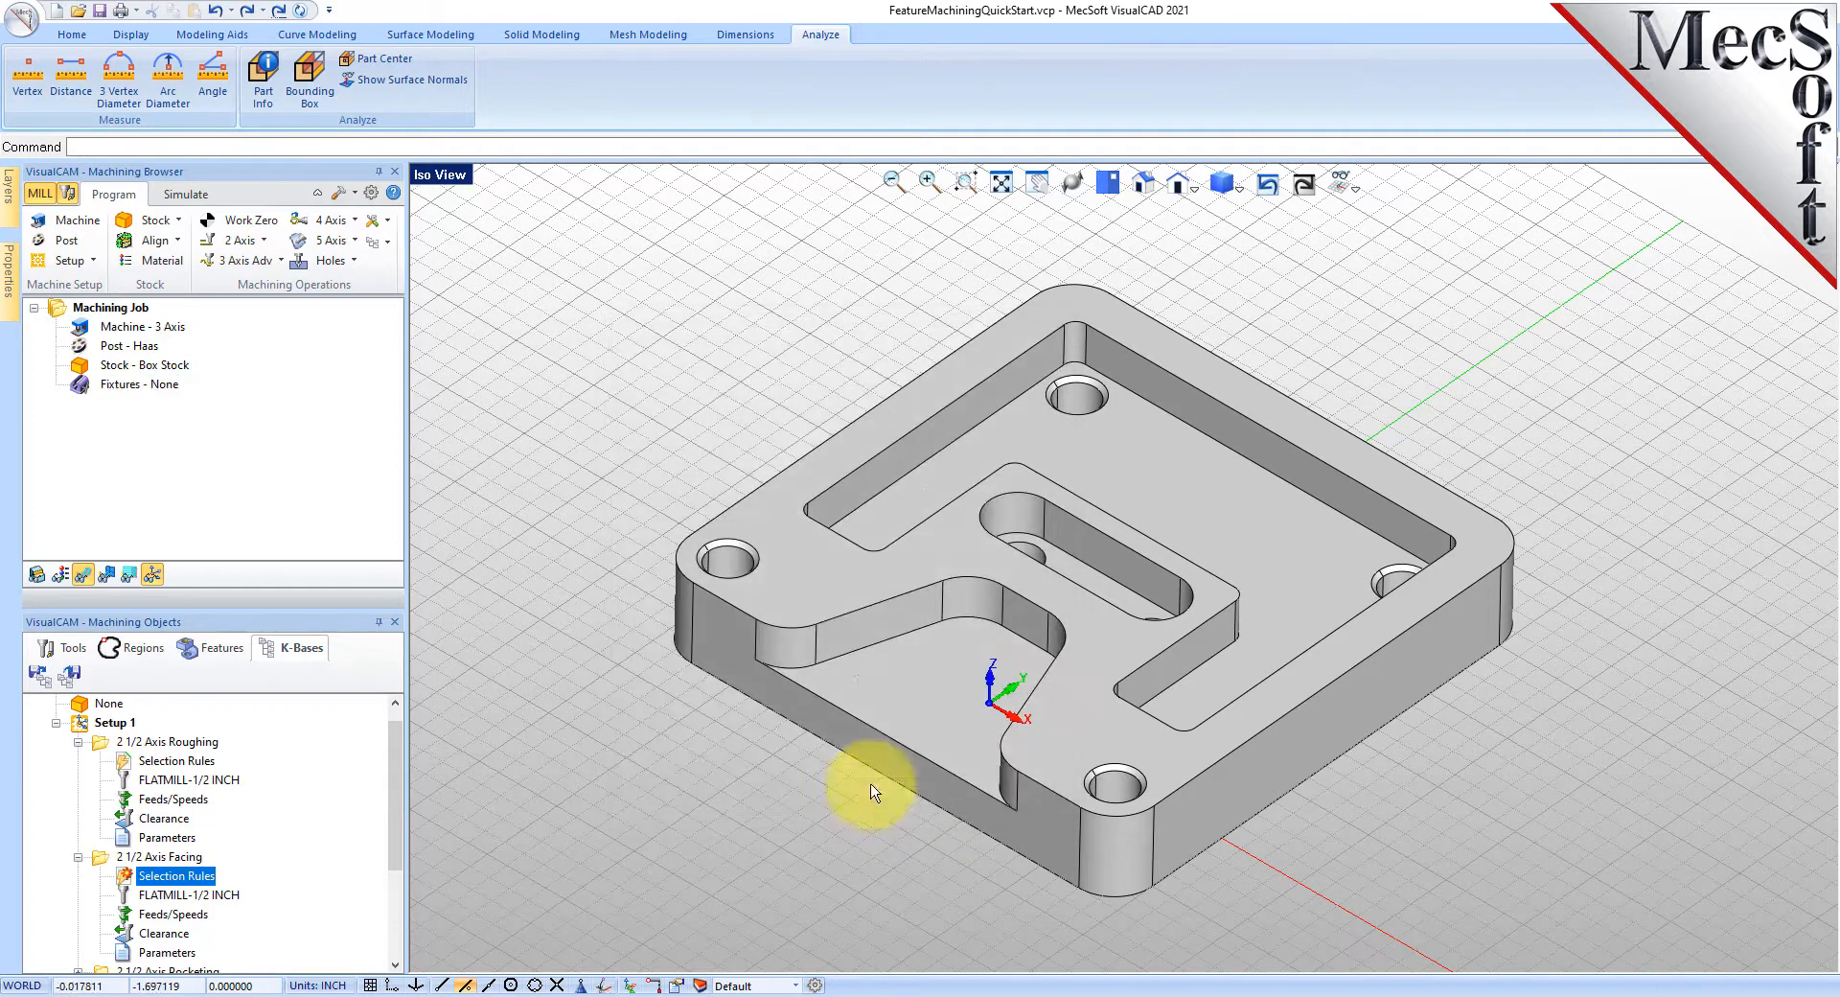
- Review and accept the 2 1/2 Axis Pocketing selection rules
scroll(185, 863, "down", 1)
scroll(185, 863, "down", 2)
left_click(77, 818)
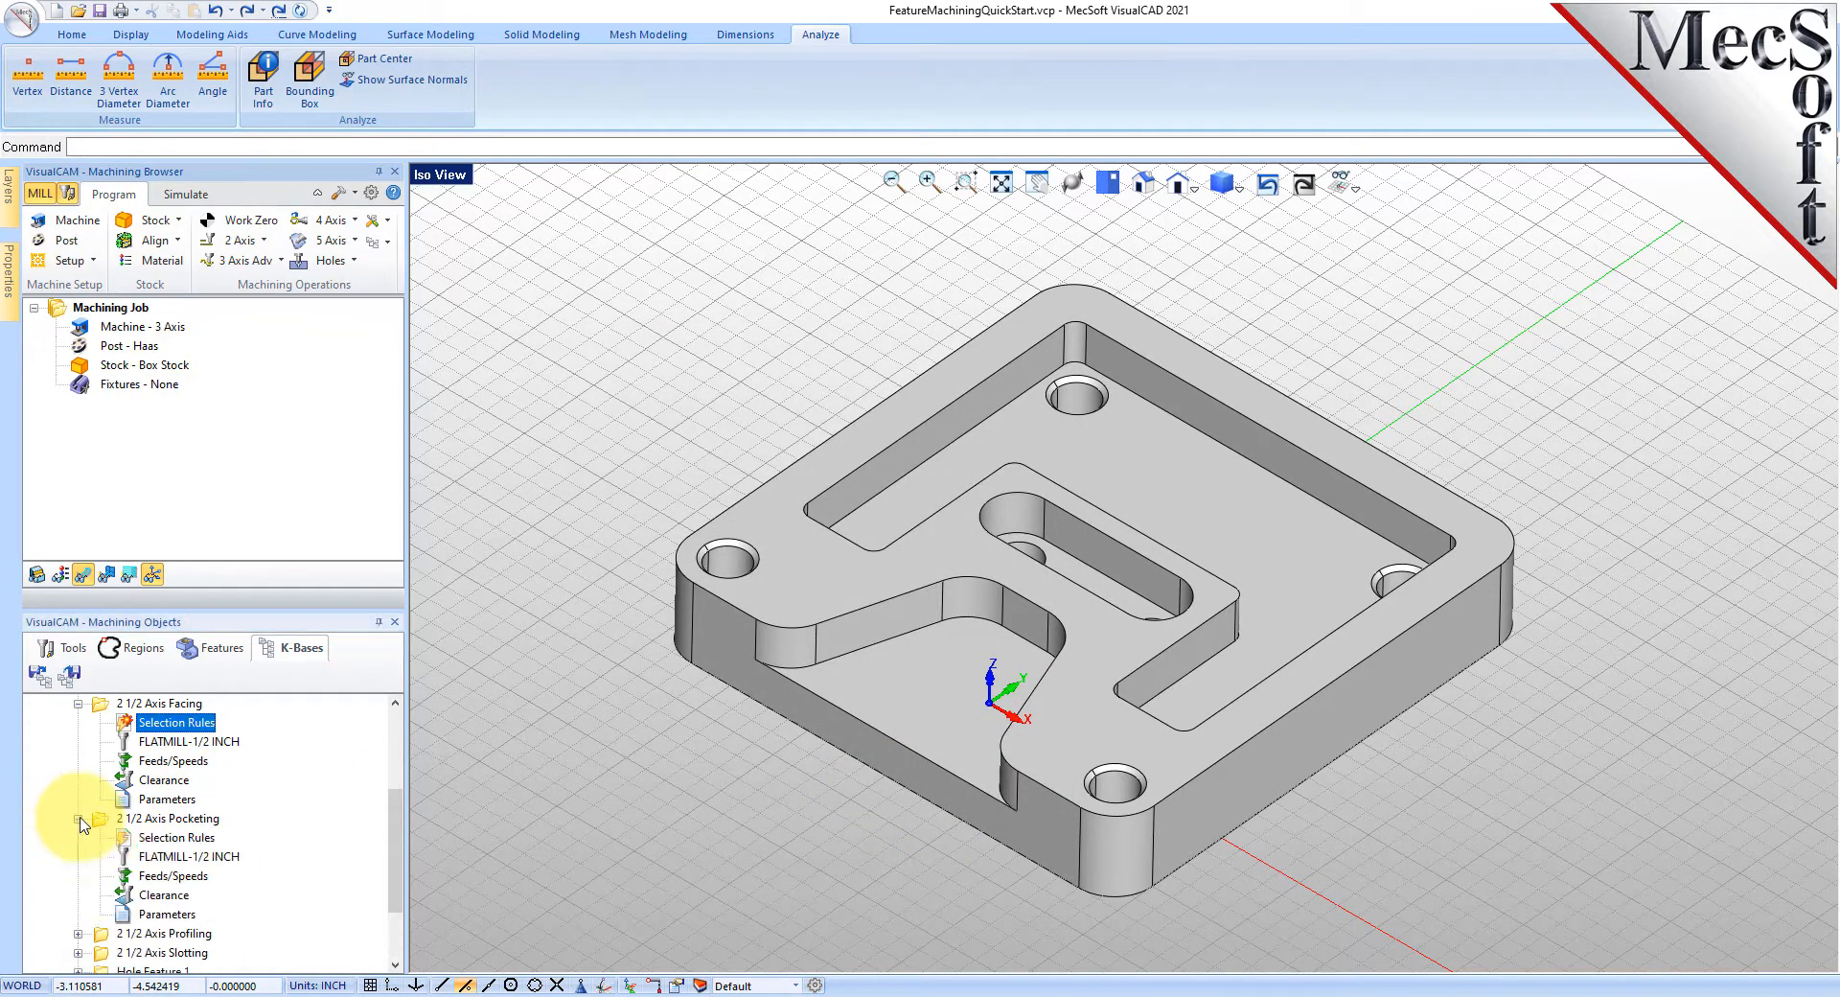
left_click(126, 840)
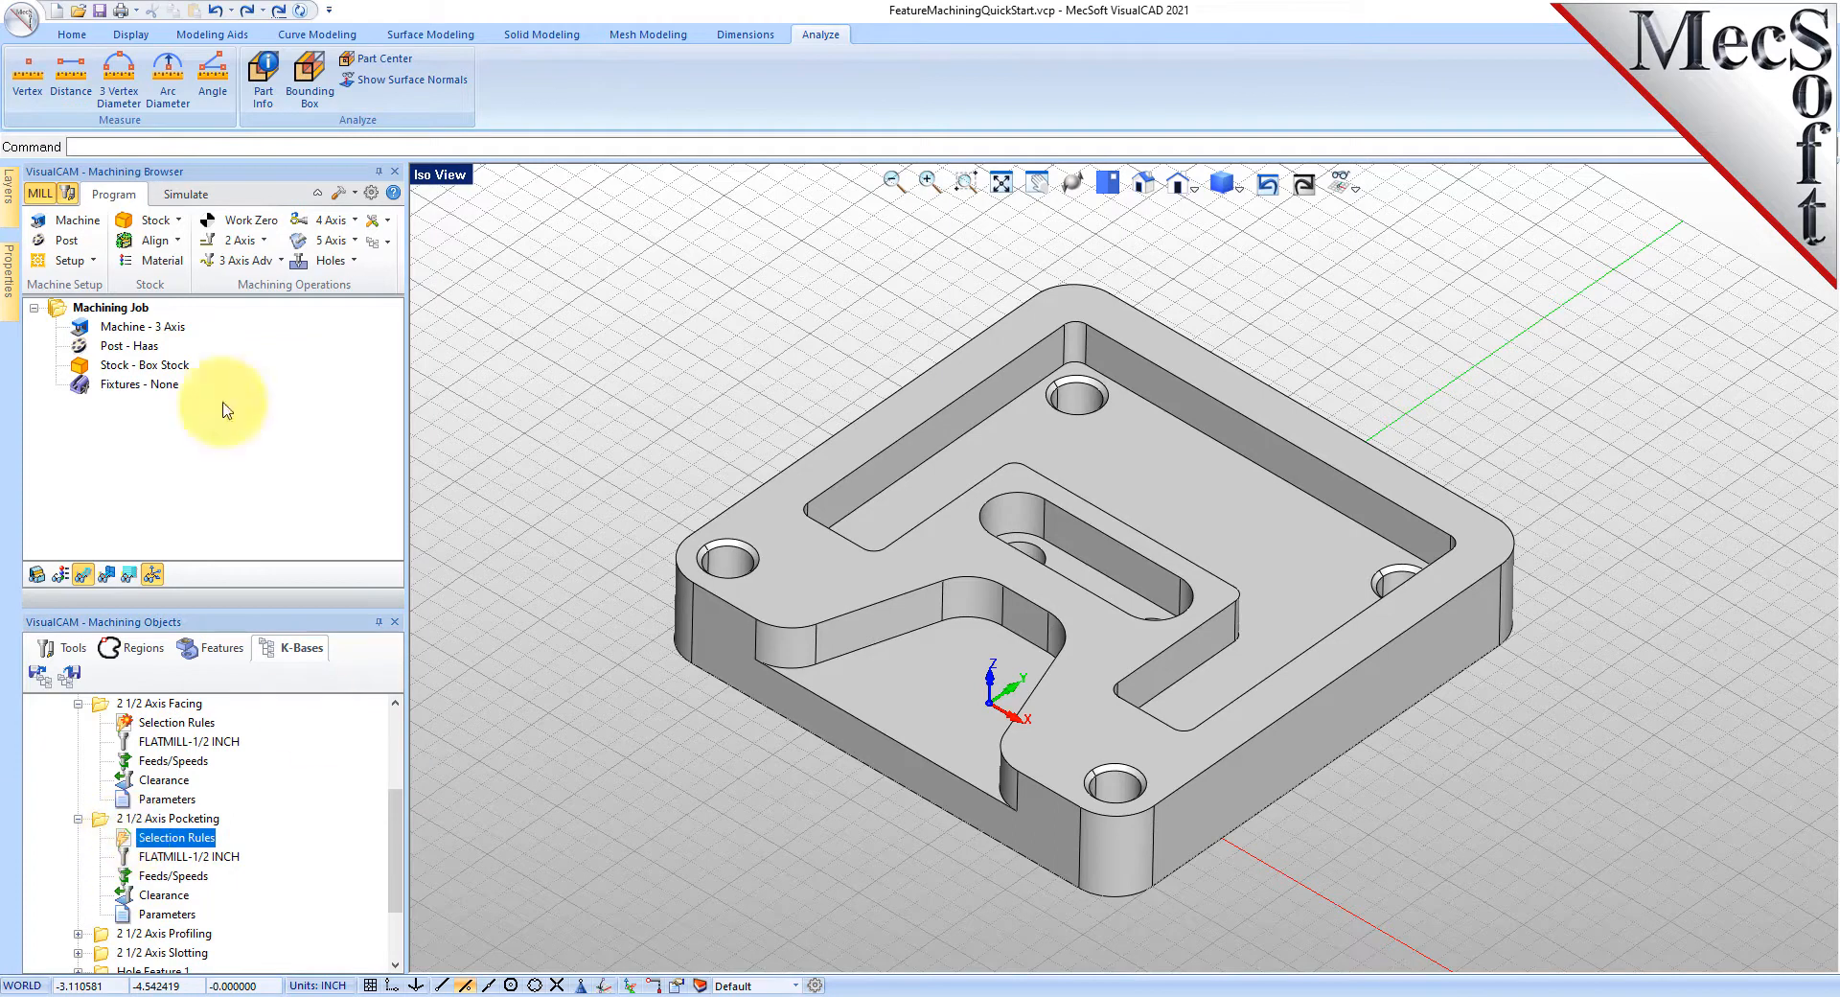
left_click_drag(2, 432, 988, 311)
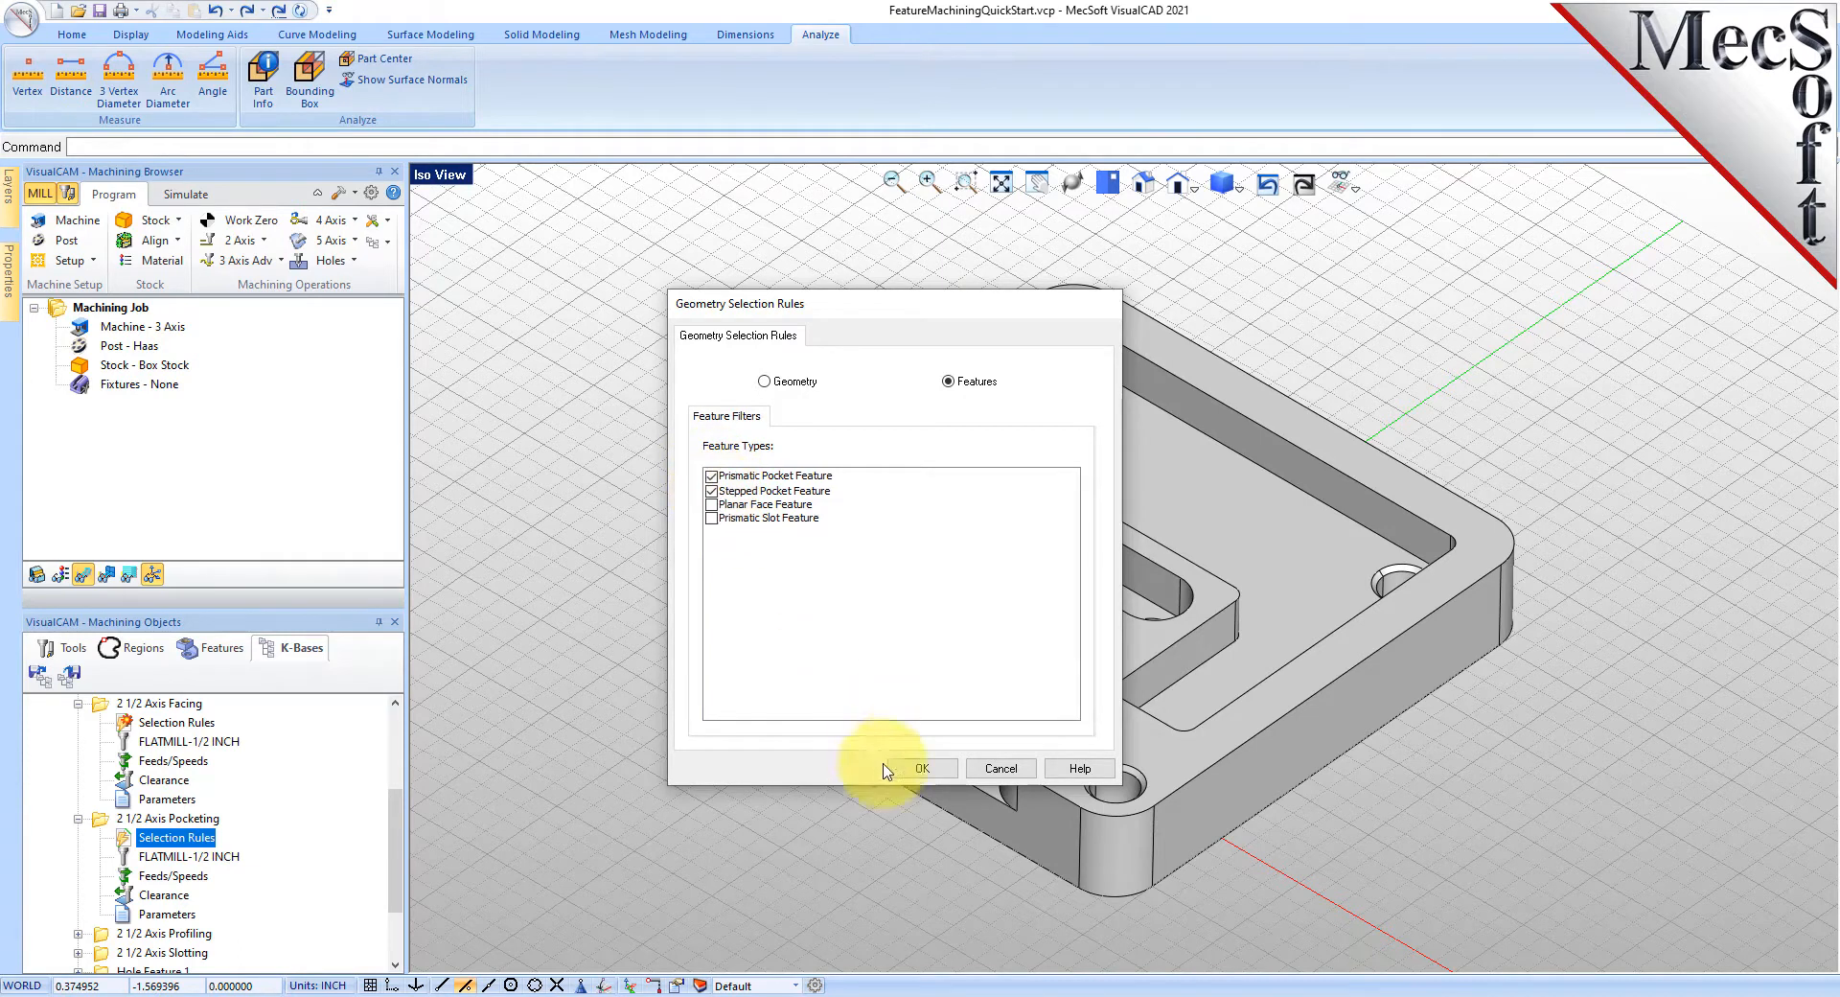
left_click(922, 768)
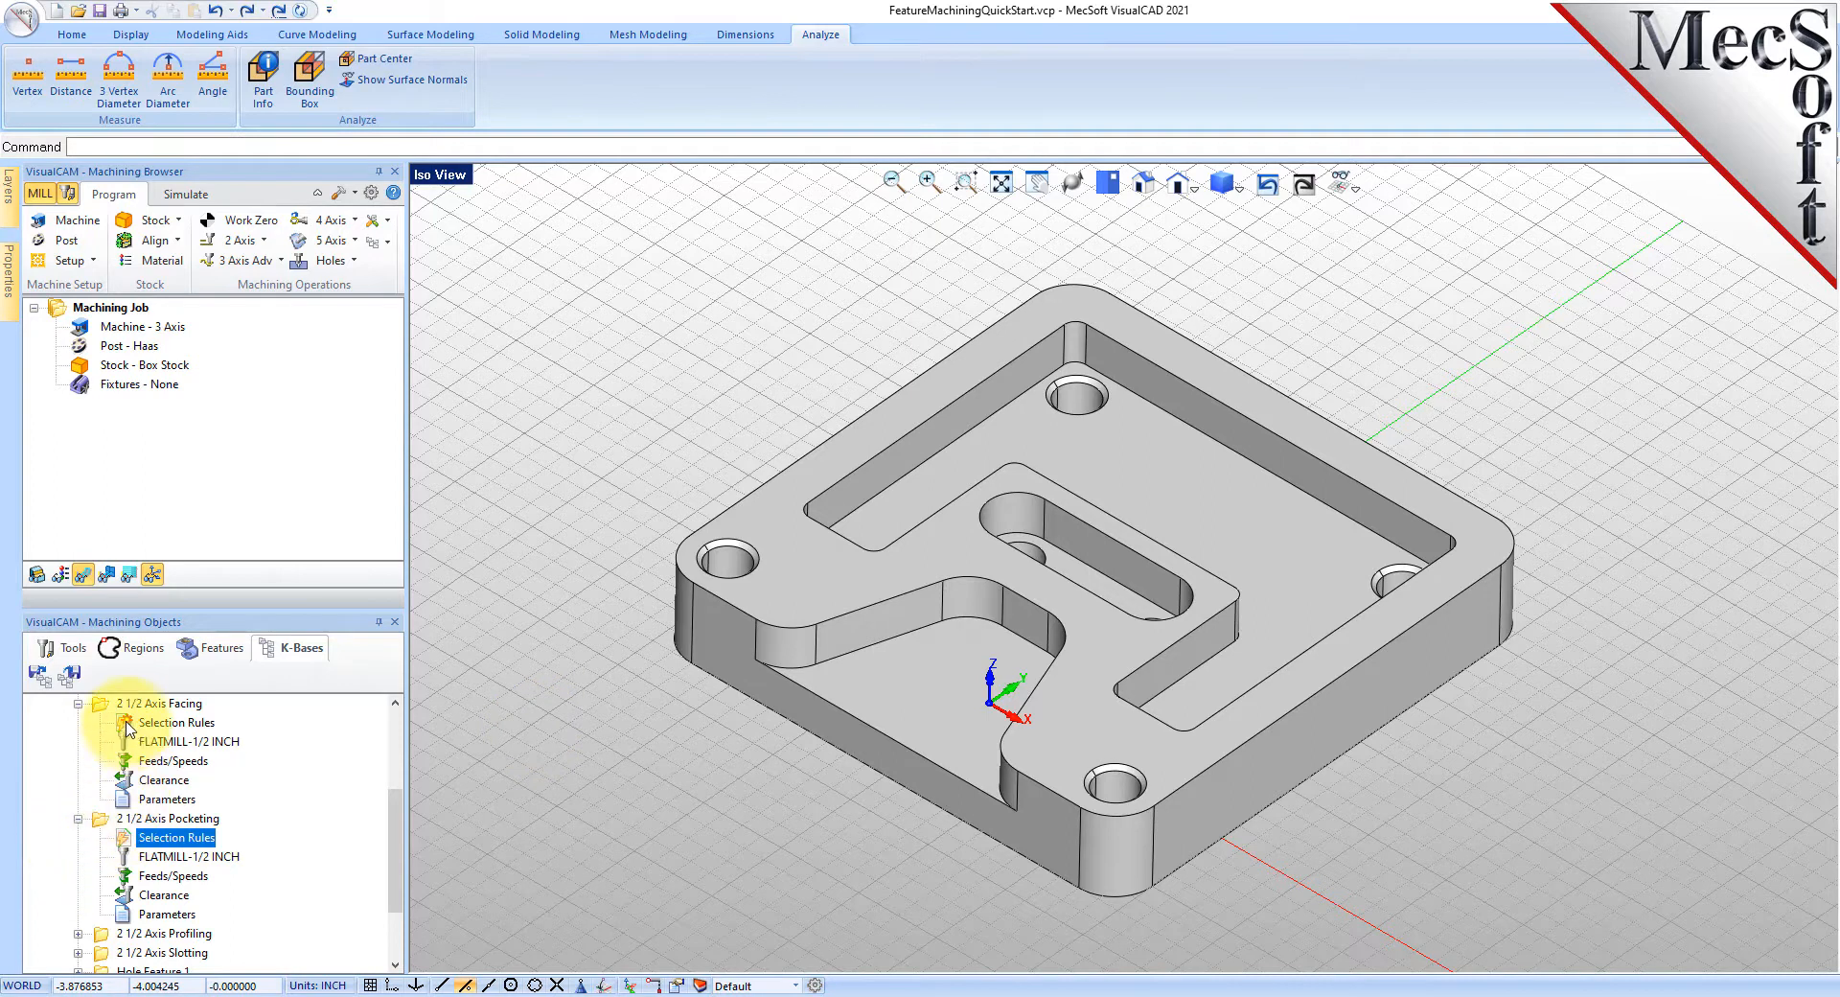
- Set facing to feature-based selection including Open Prismatic Pocket Feature
left_click(125, 728)
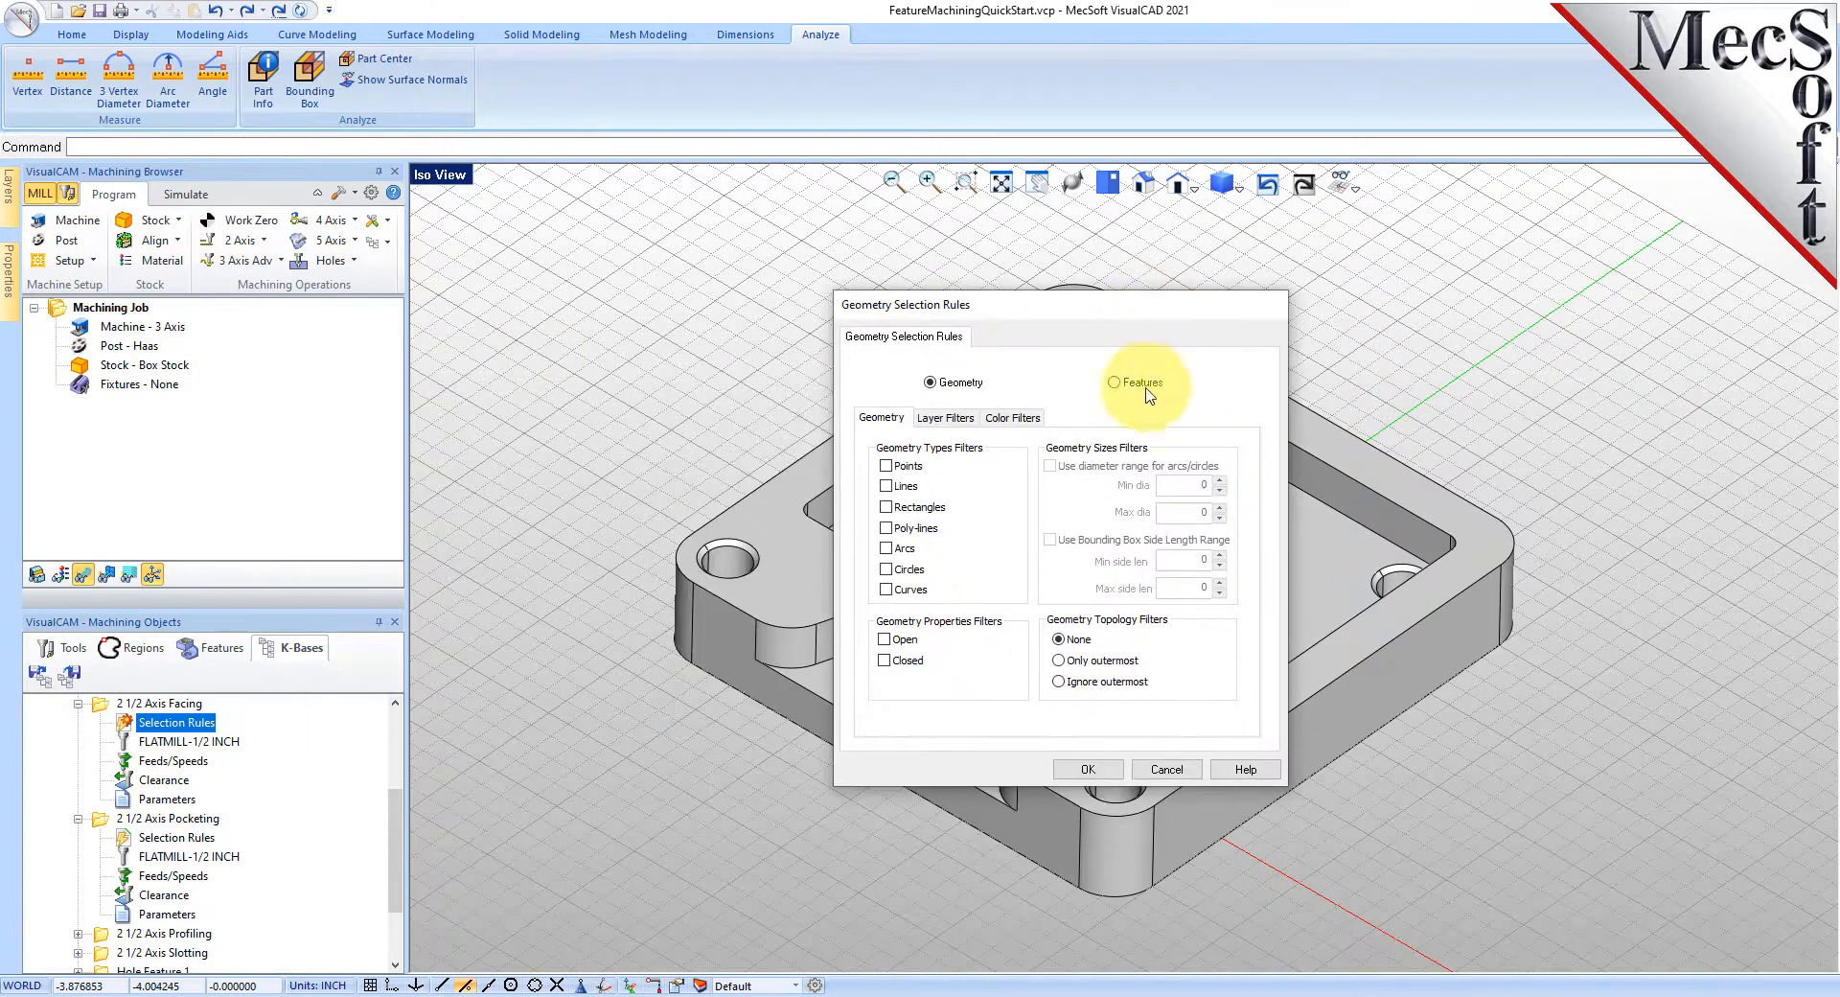
left_click(1117, 382)
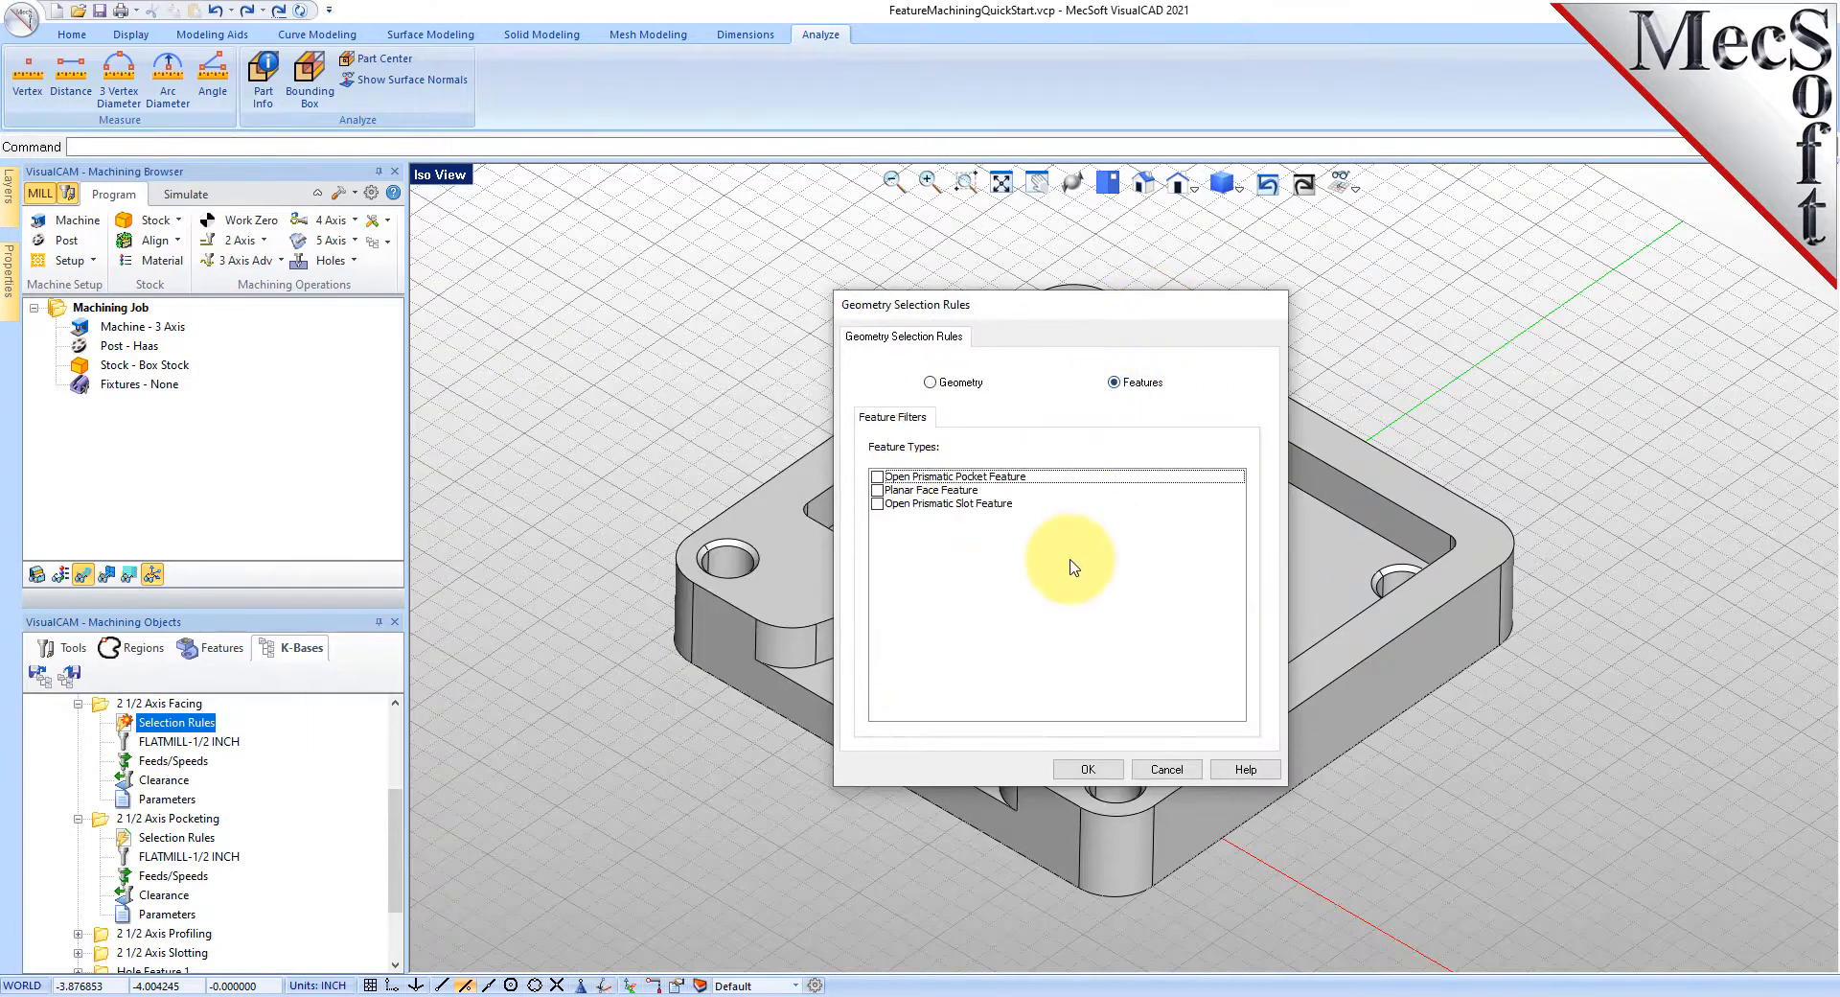
left_click(877, 476)
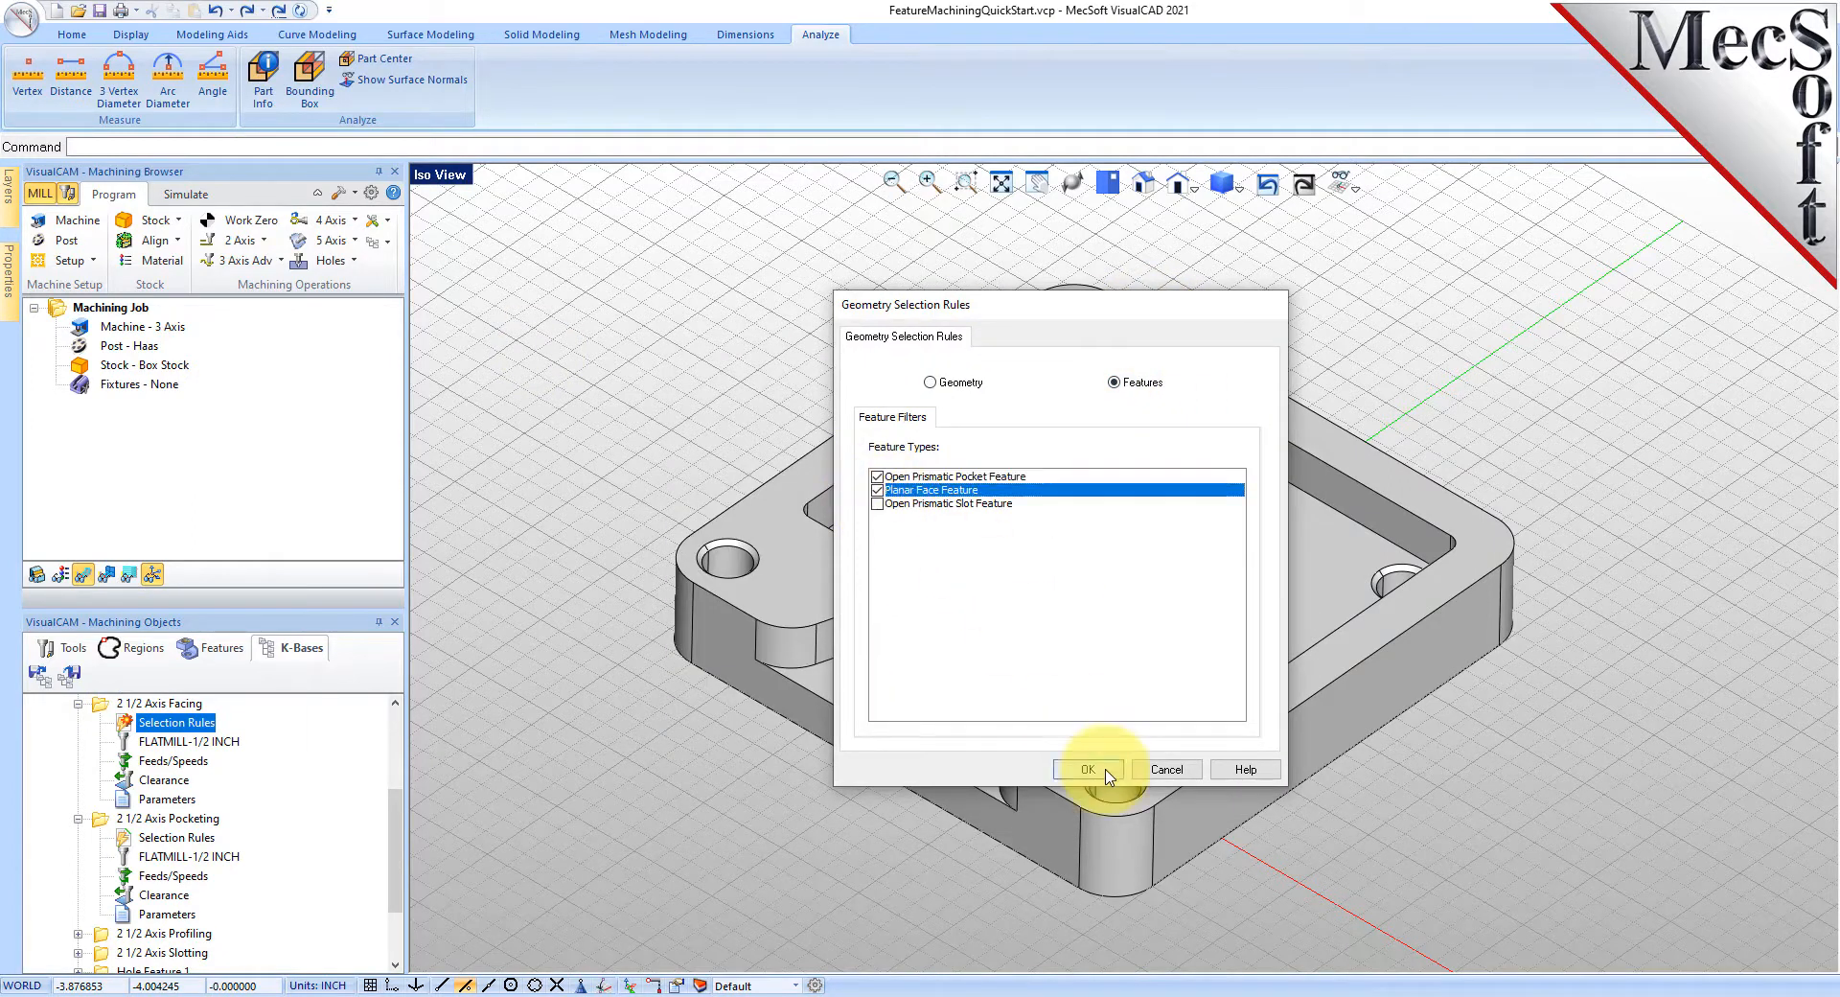
left_click(1088, 769)
- Expand the 2 1/2 Axis Profiling and Slotting operations to view their contents
scroll(259, 807, "down", 2)
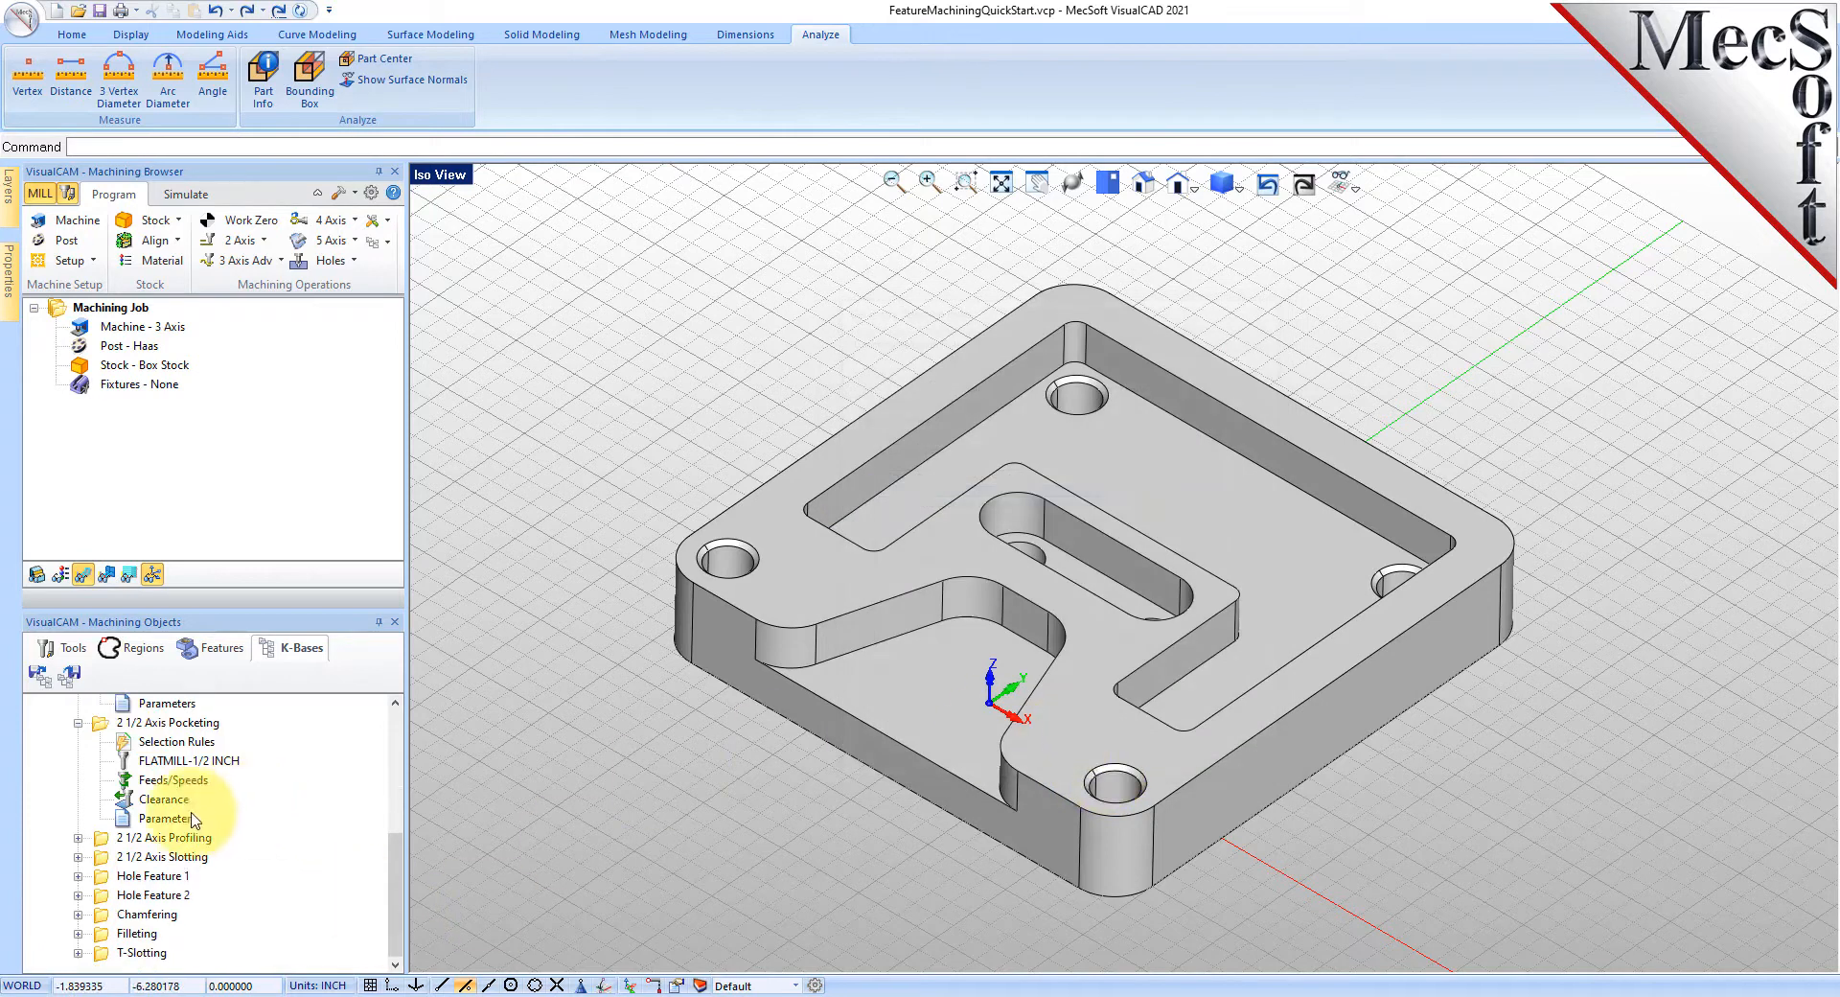
left_click(78, 838)
left_click(78, 953)
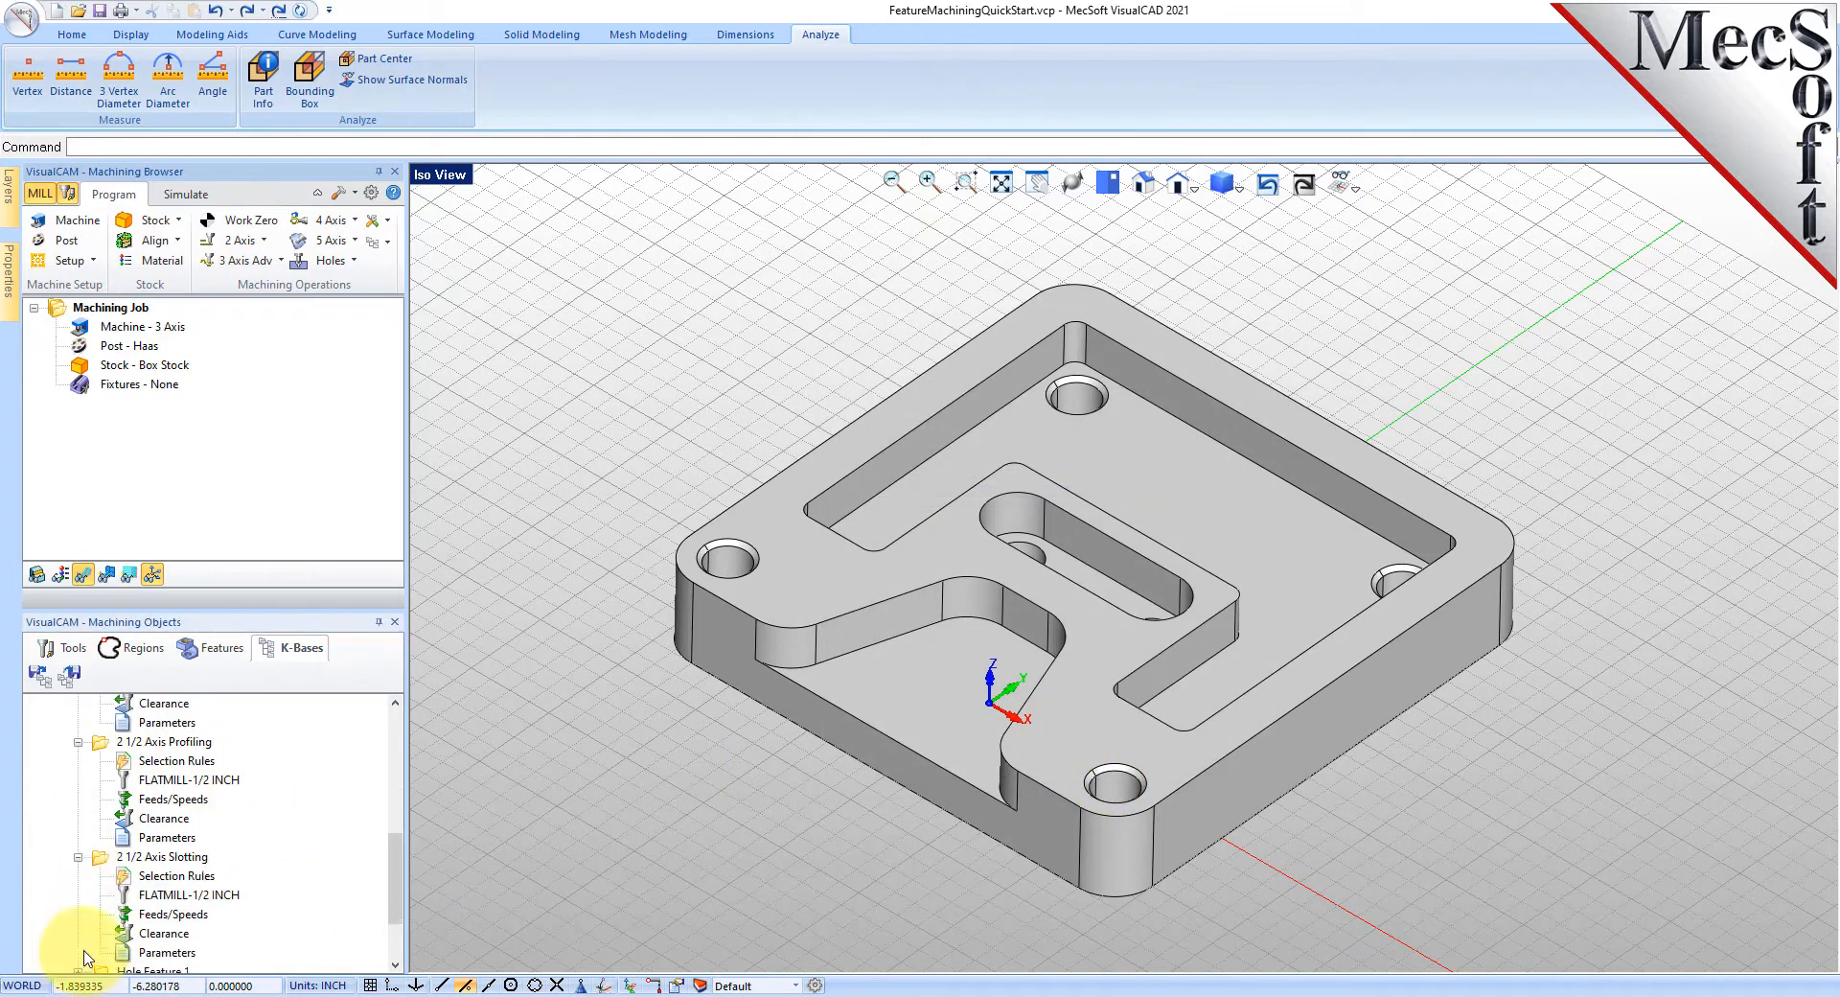
scroll(167, 849, "down", 2)
scroll(240, 837, "up", 6)
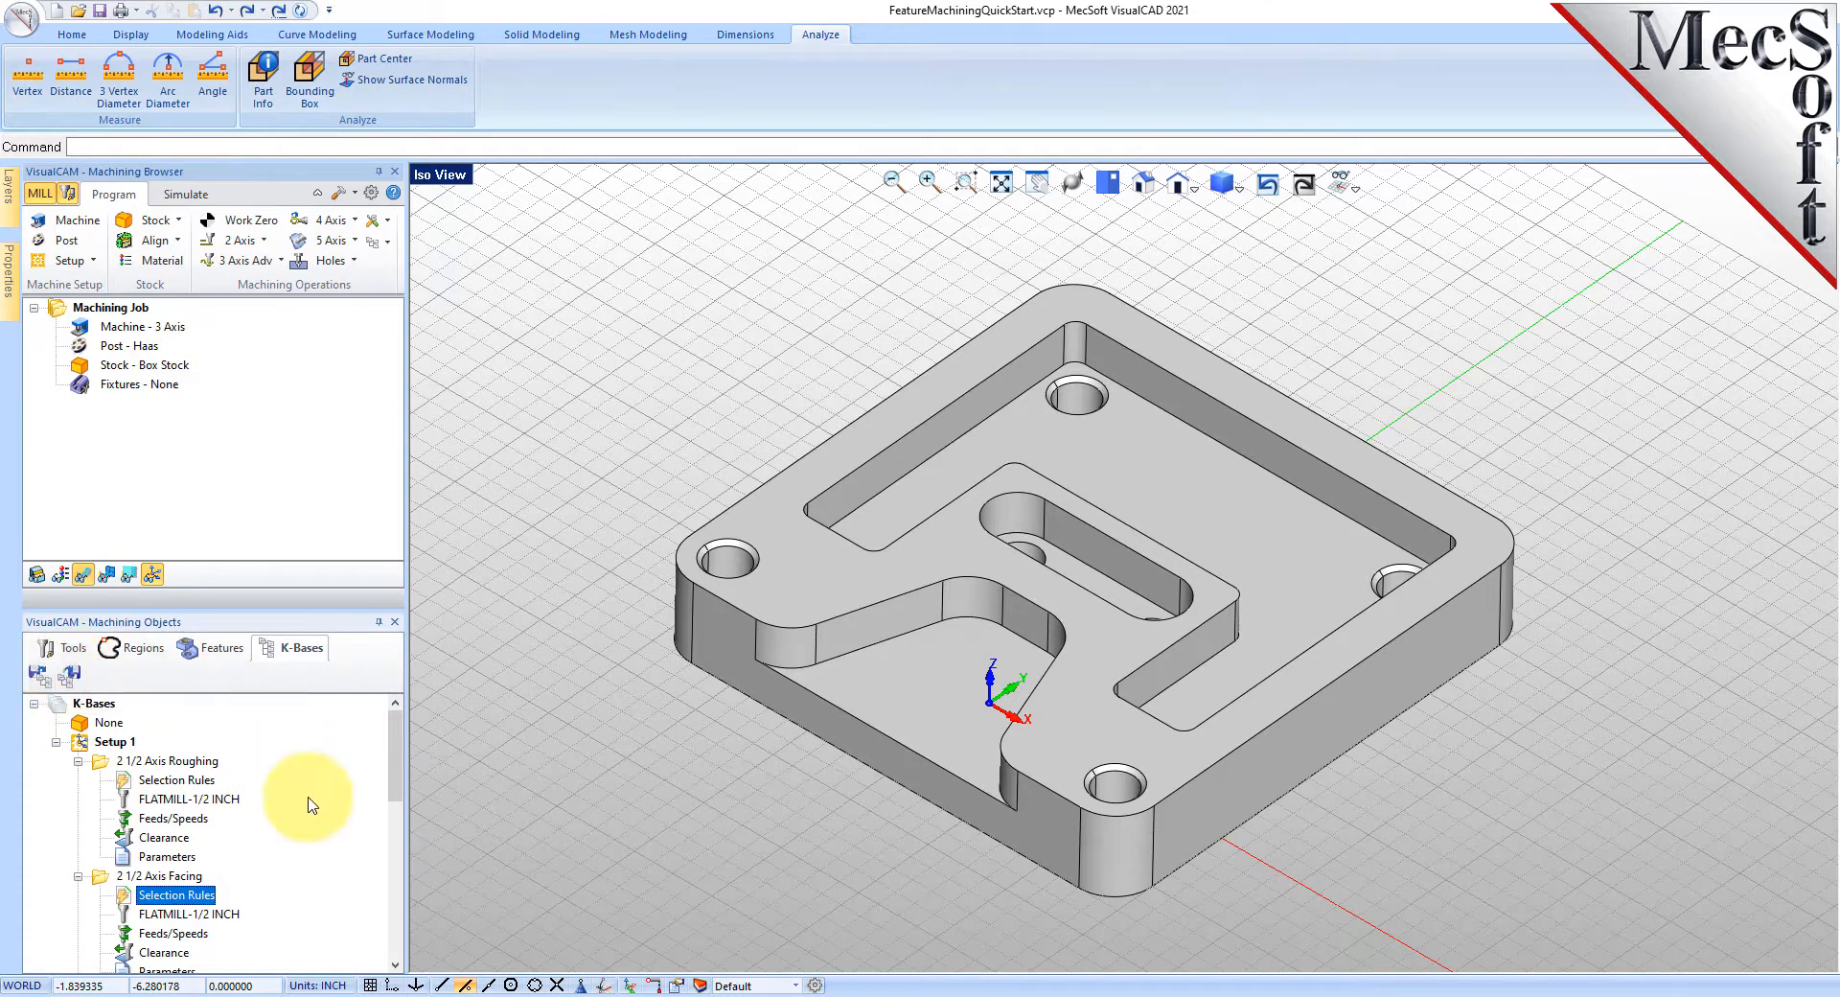
- Browse the tool library list, then return to the recognized Features list
left_click(59, 649)
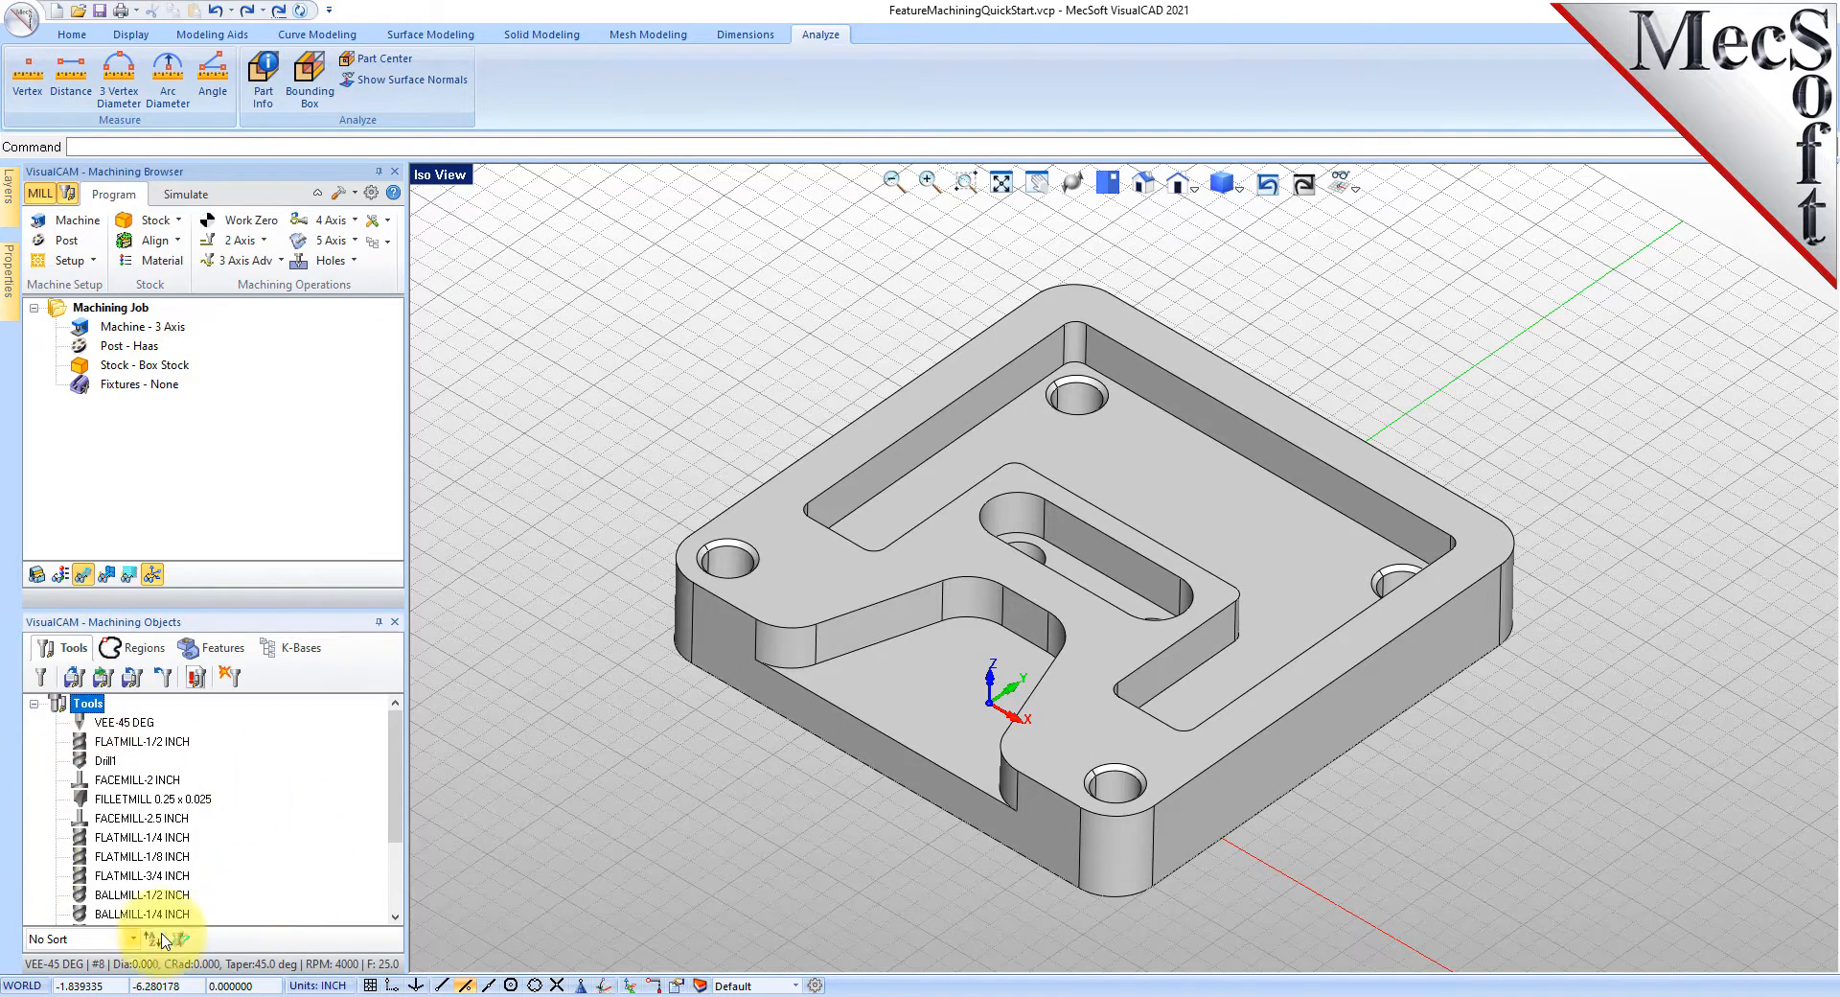
mouse_move(398, 751)
left_mouse_down()
mouse_move(398, 832)
mouse_move(394, 731)
left_mouse_up()
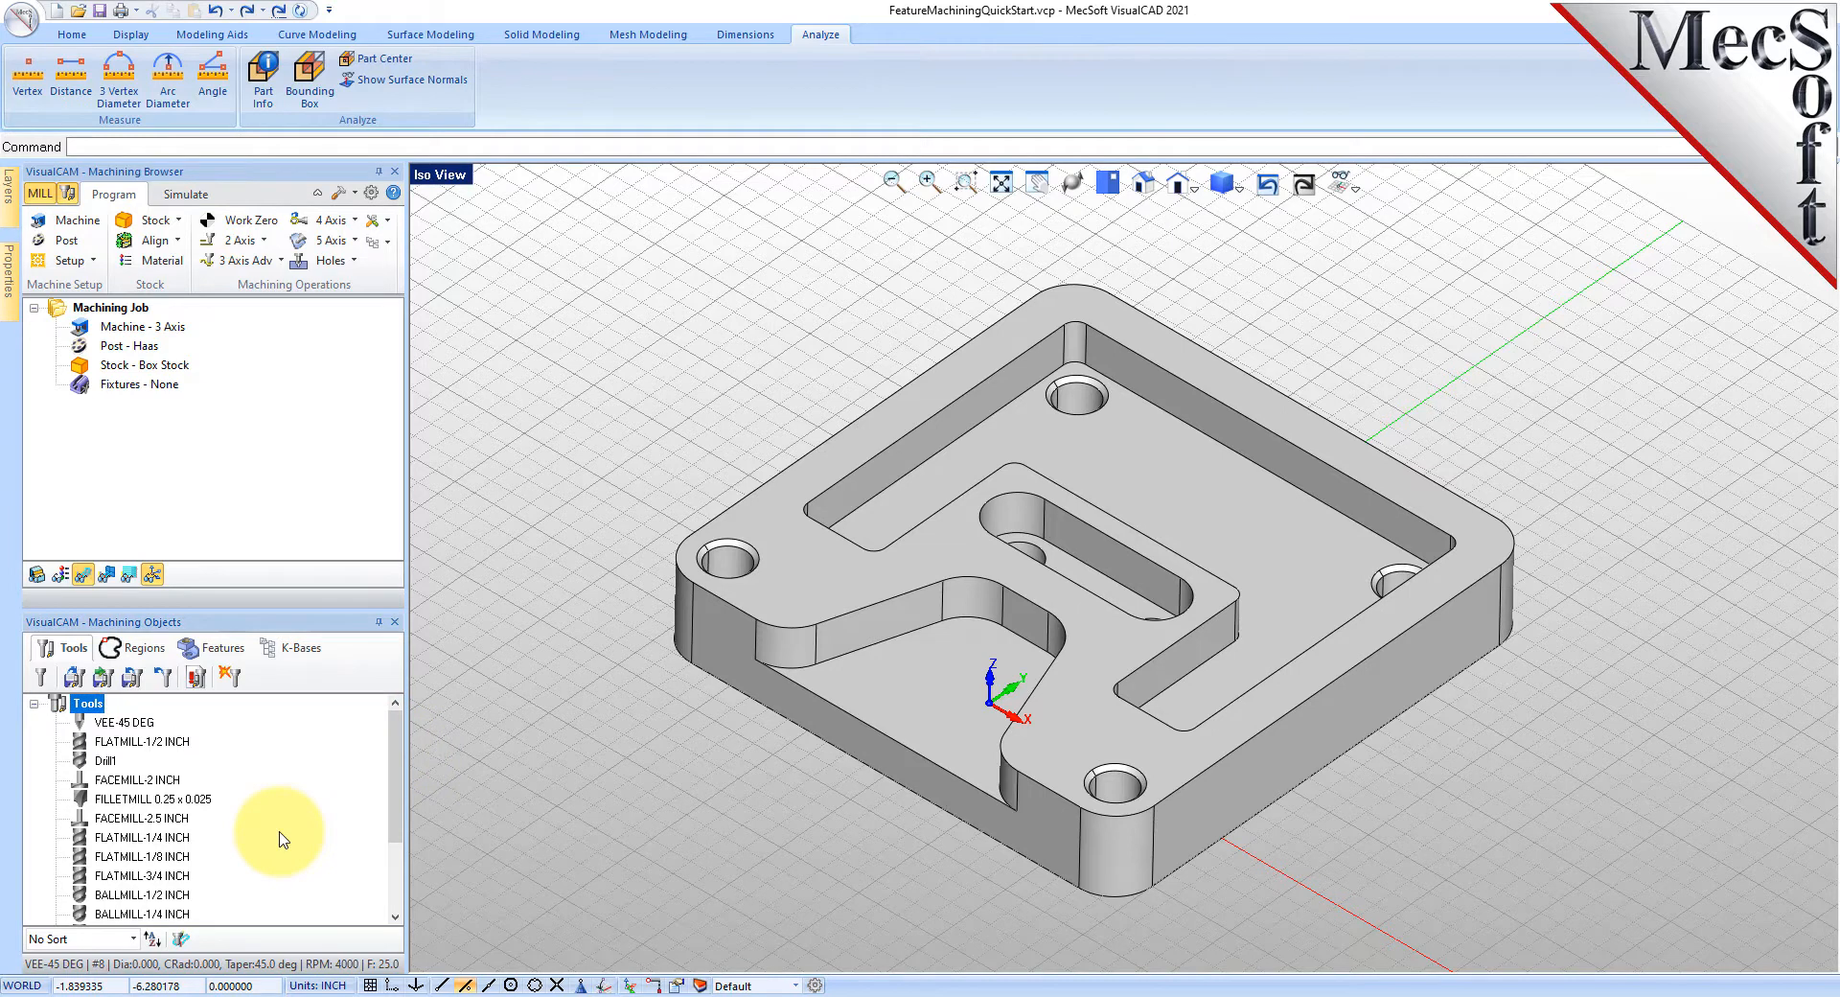
left_click(226, 654)
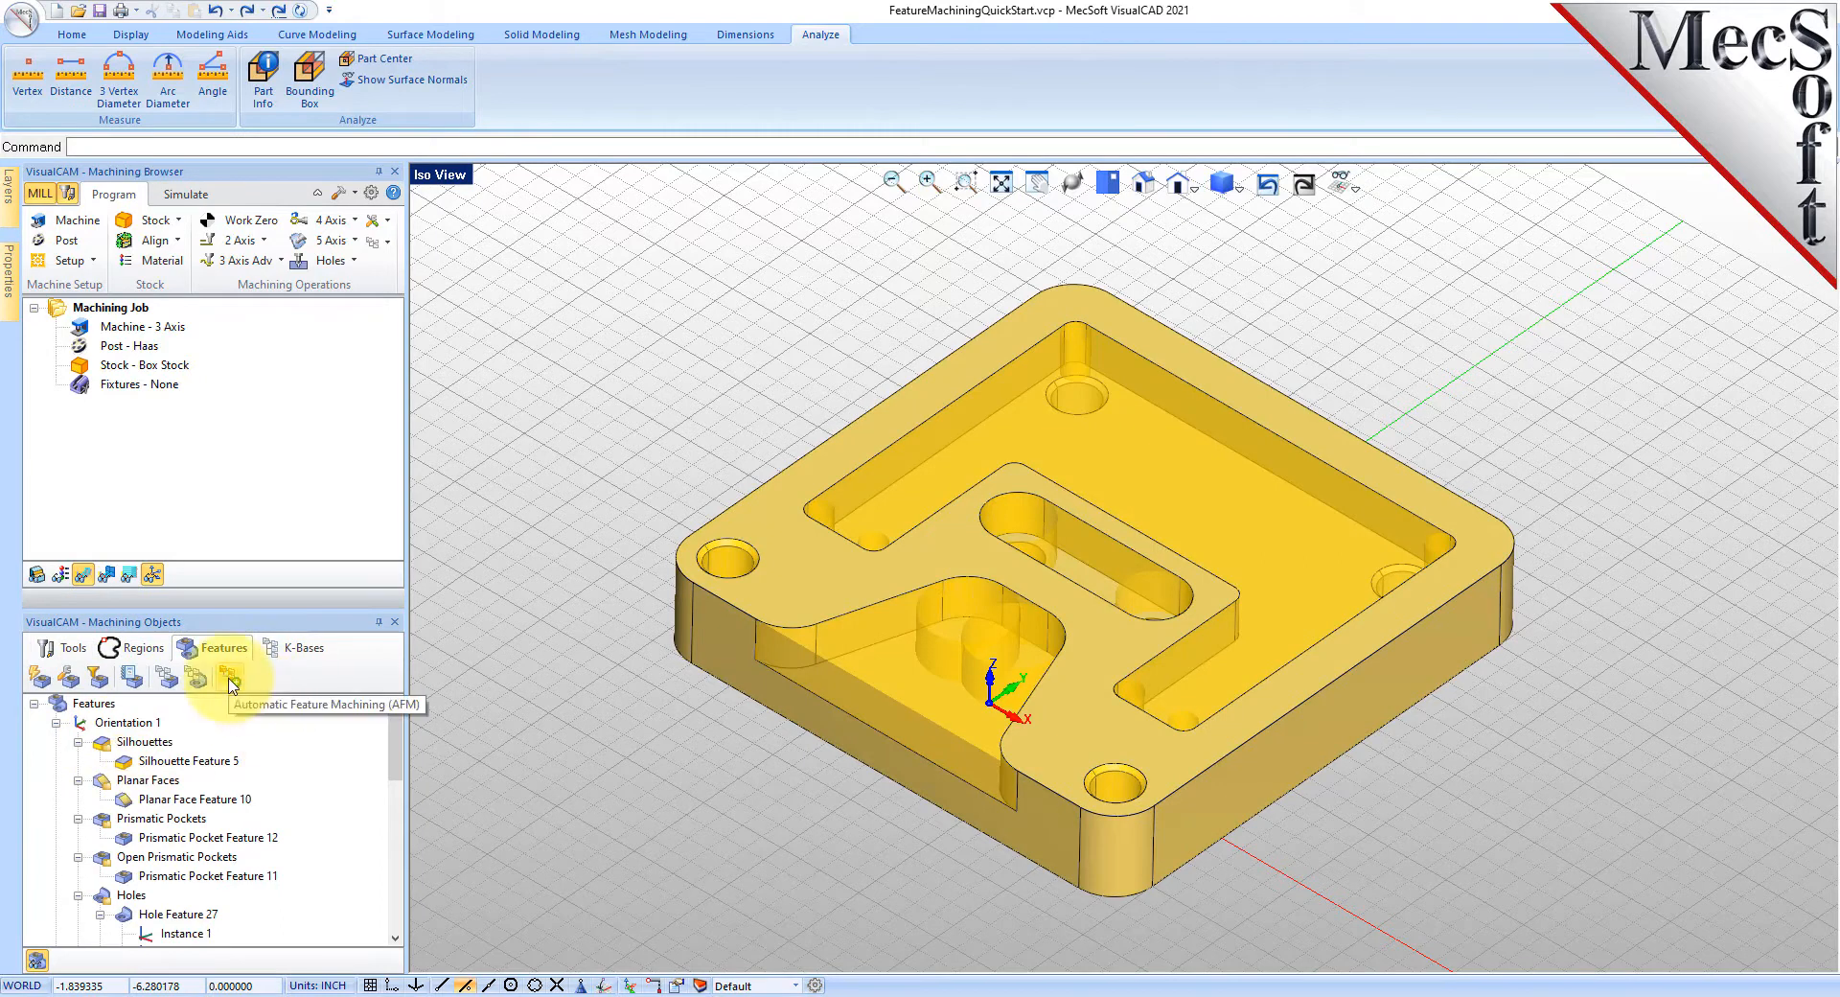
- Run automatic feature machining, then open the 2 1/2 Axis Pocketing operation for Prismatic Pocket Feature 12
left_click(229, 679)
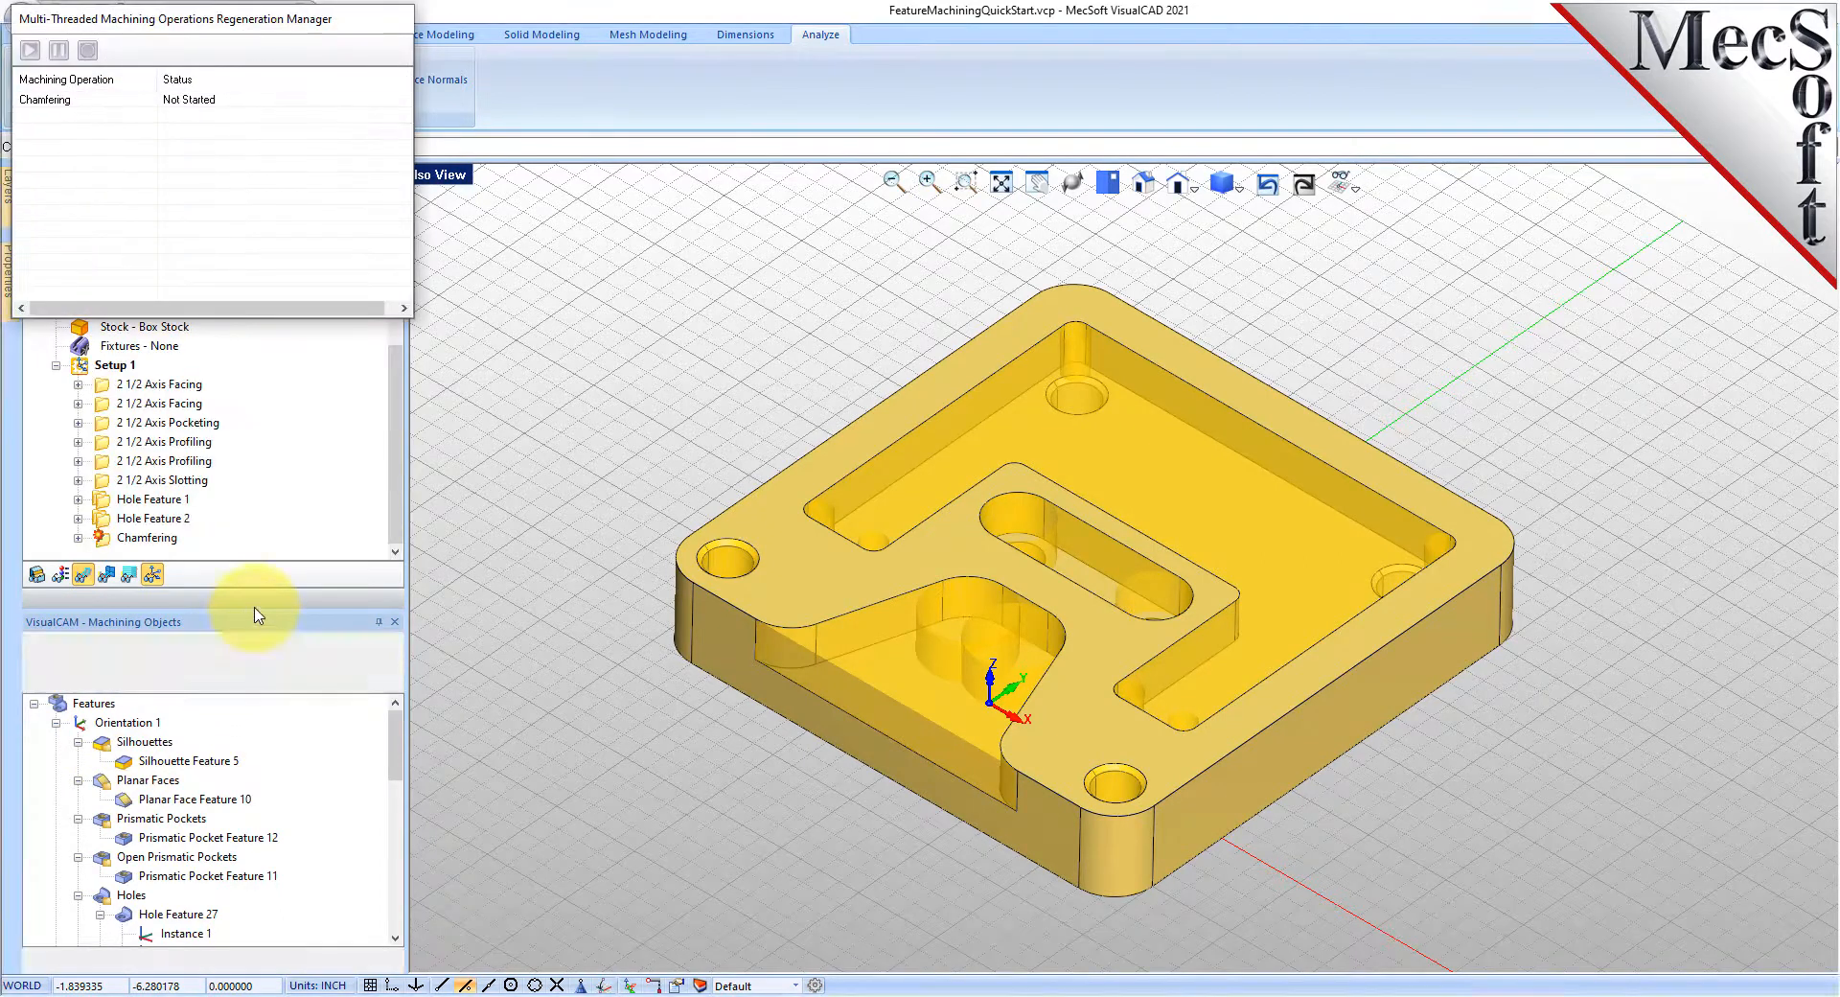
left_click_drag(255, 612, 238, 751)
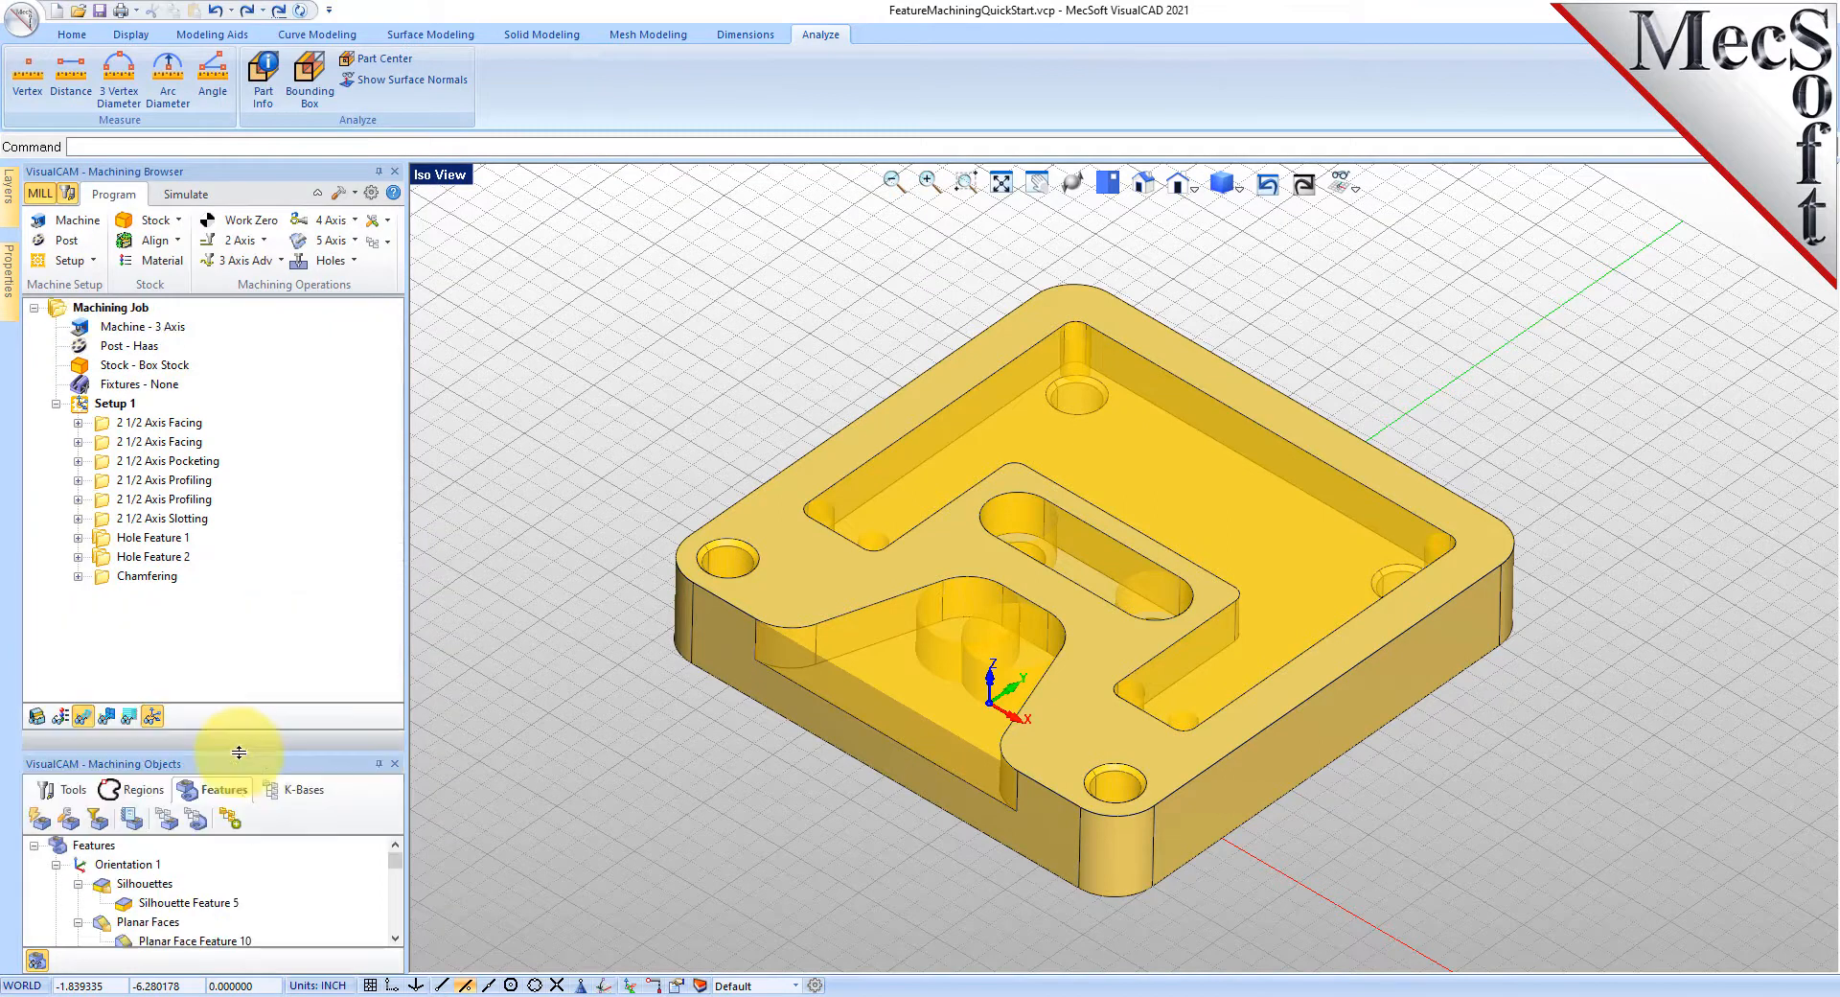
left_click(105, 430)
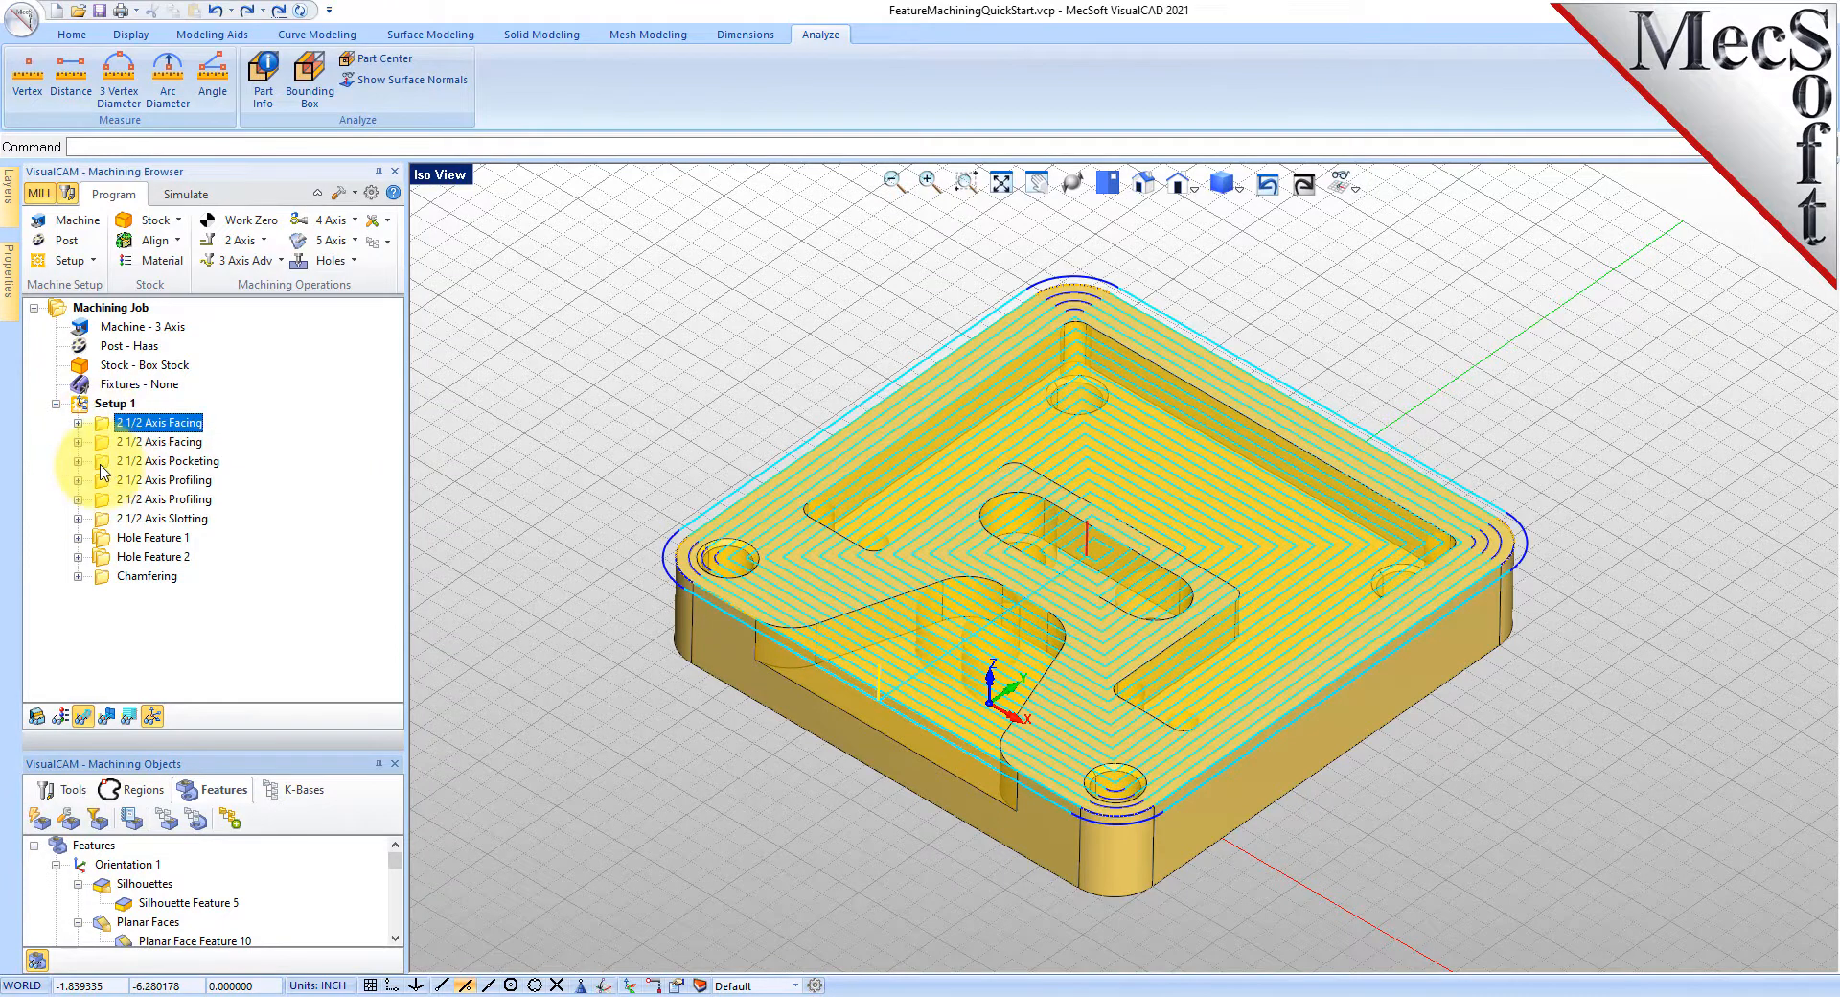
left_click(104, 468)
double_click(105, 468)
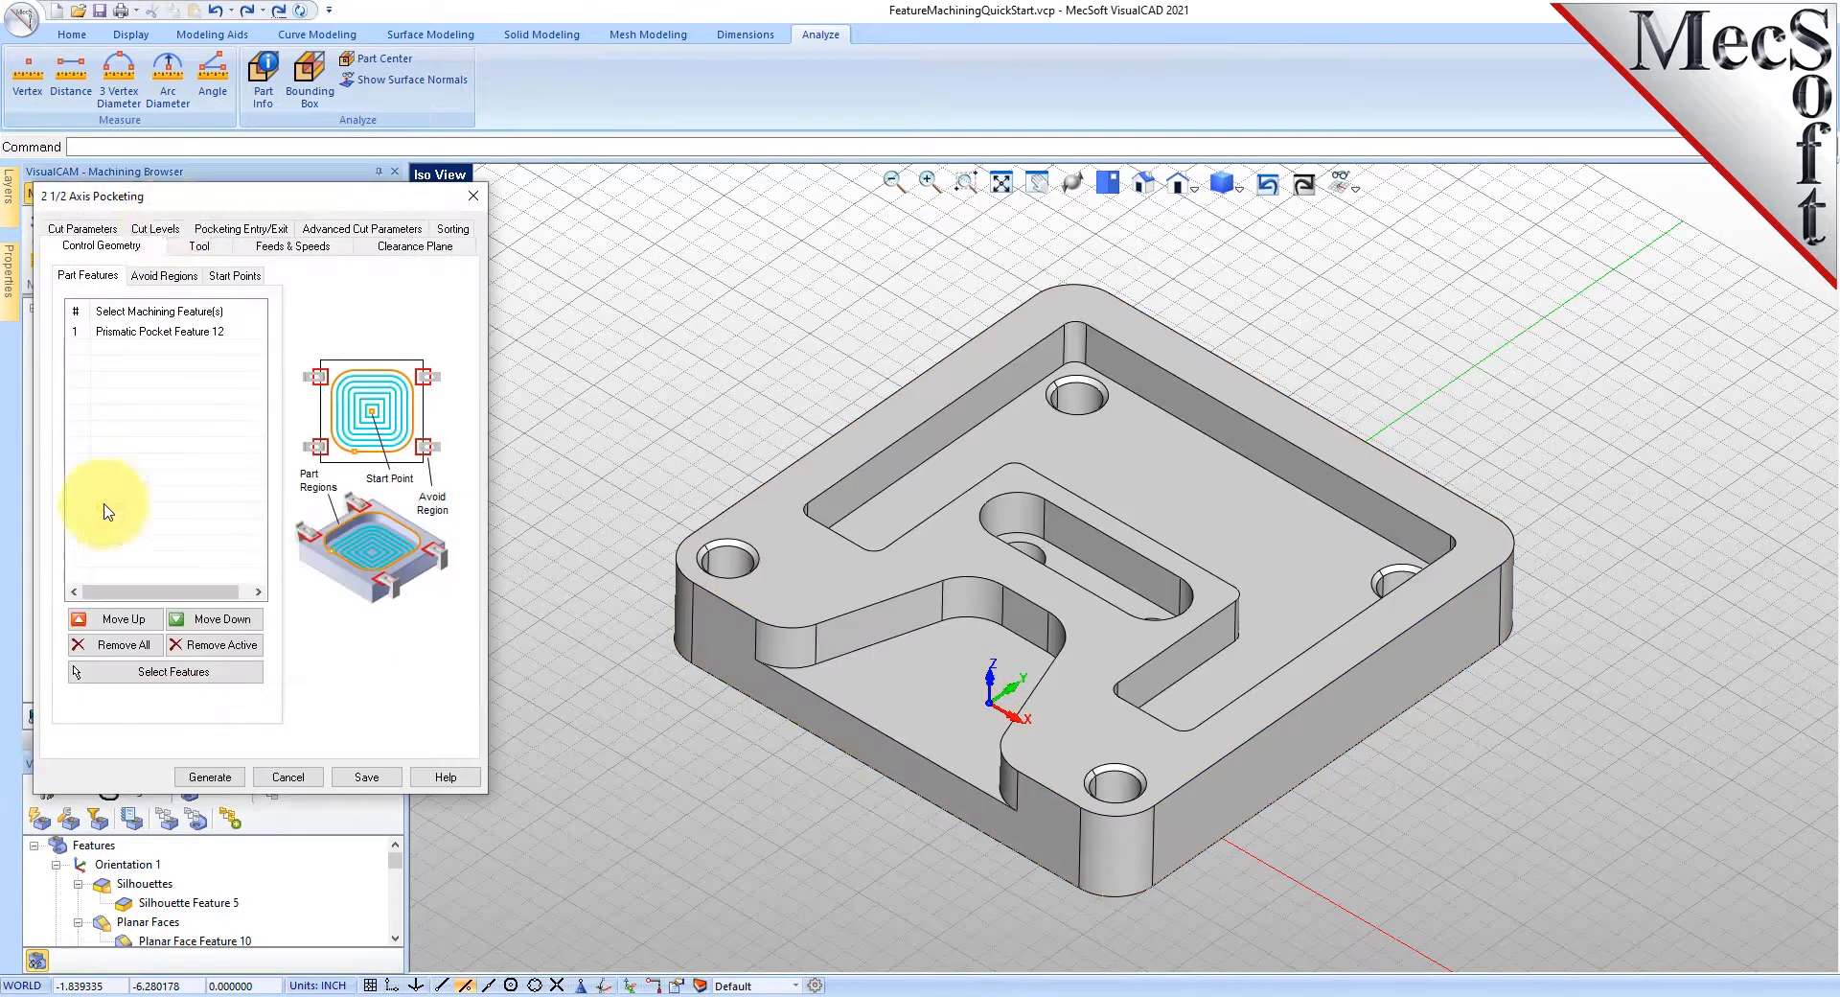
- Set pocketing Stepover to 40% tool diameter with the Offset pattern, save, and regenerate the toolpath
left_click_drag(174, 205, 404, 268)
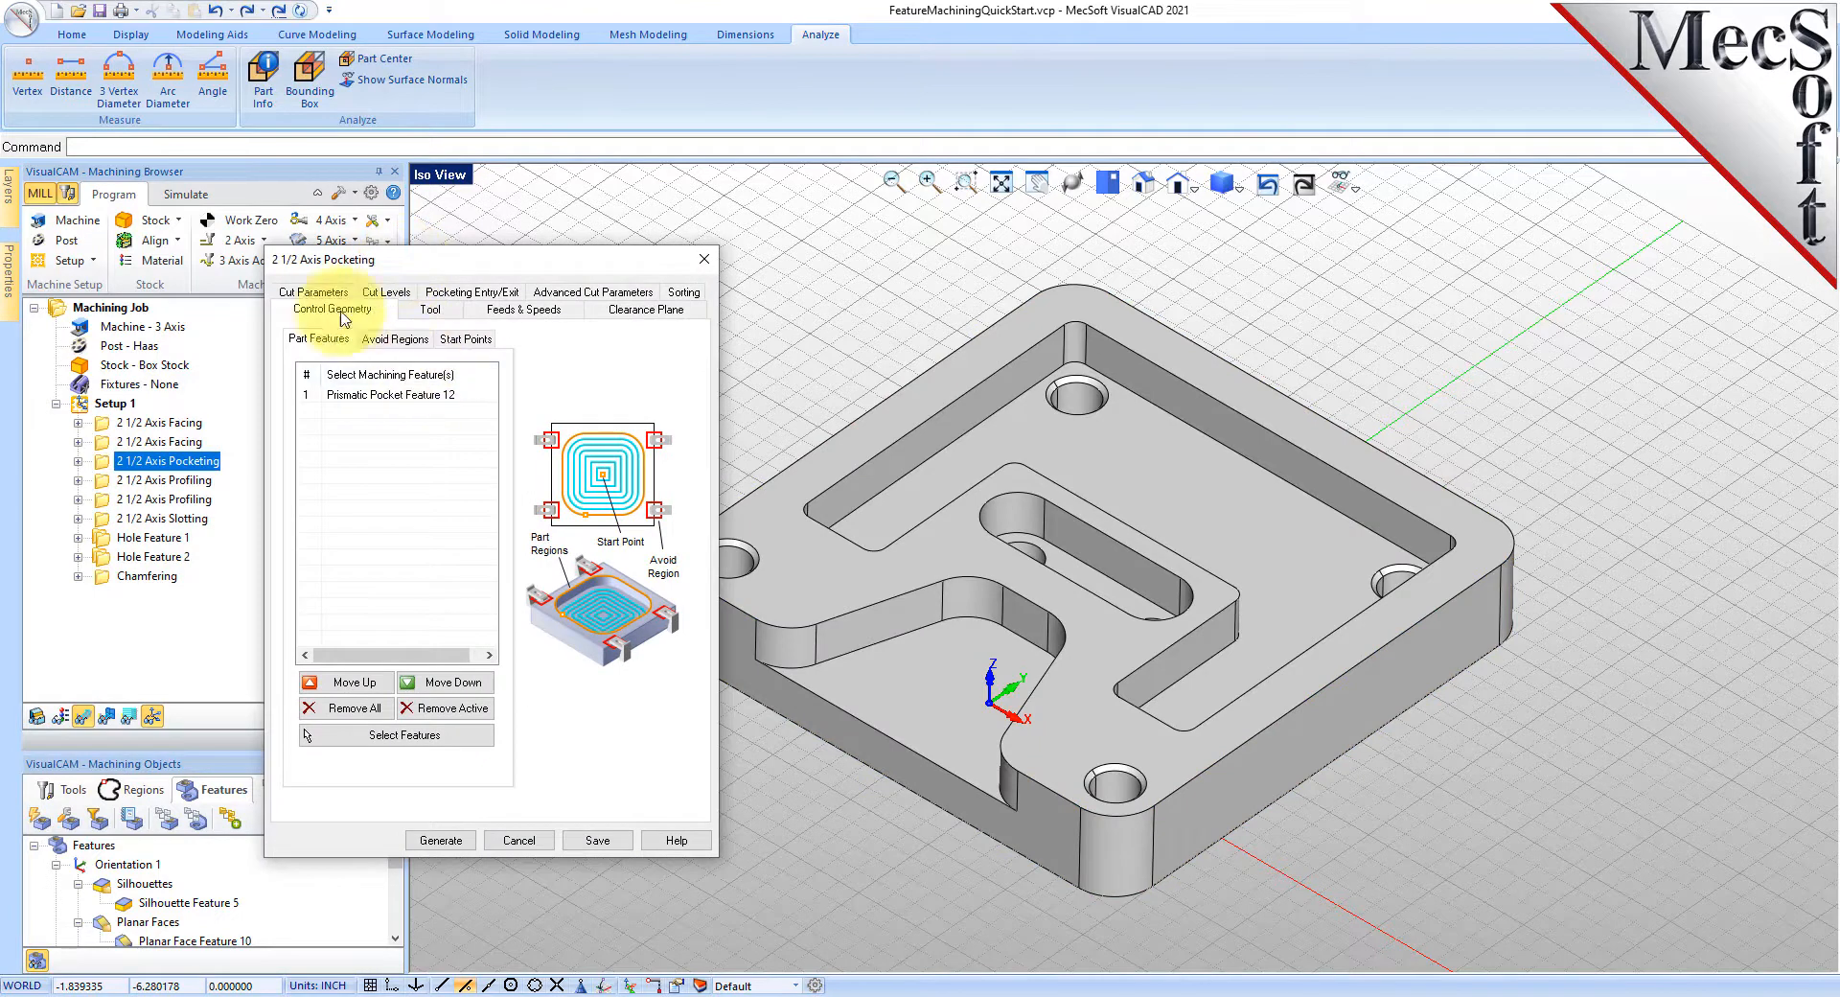
left_click(311, 293)
double_click(436, 657)
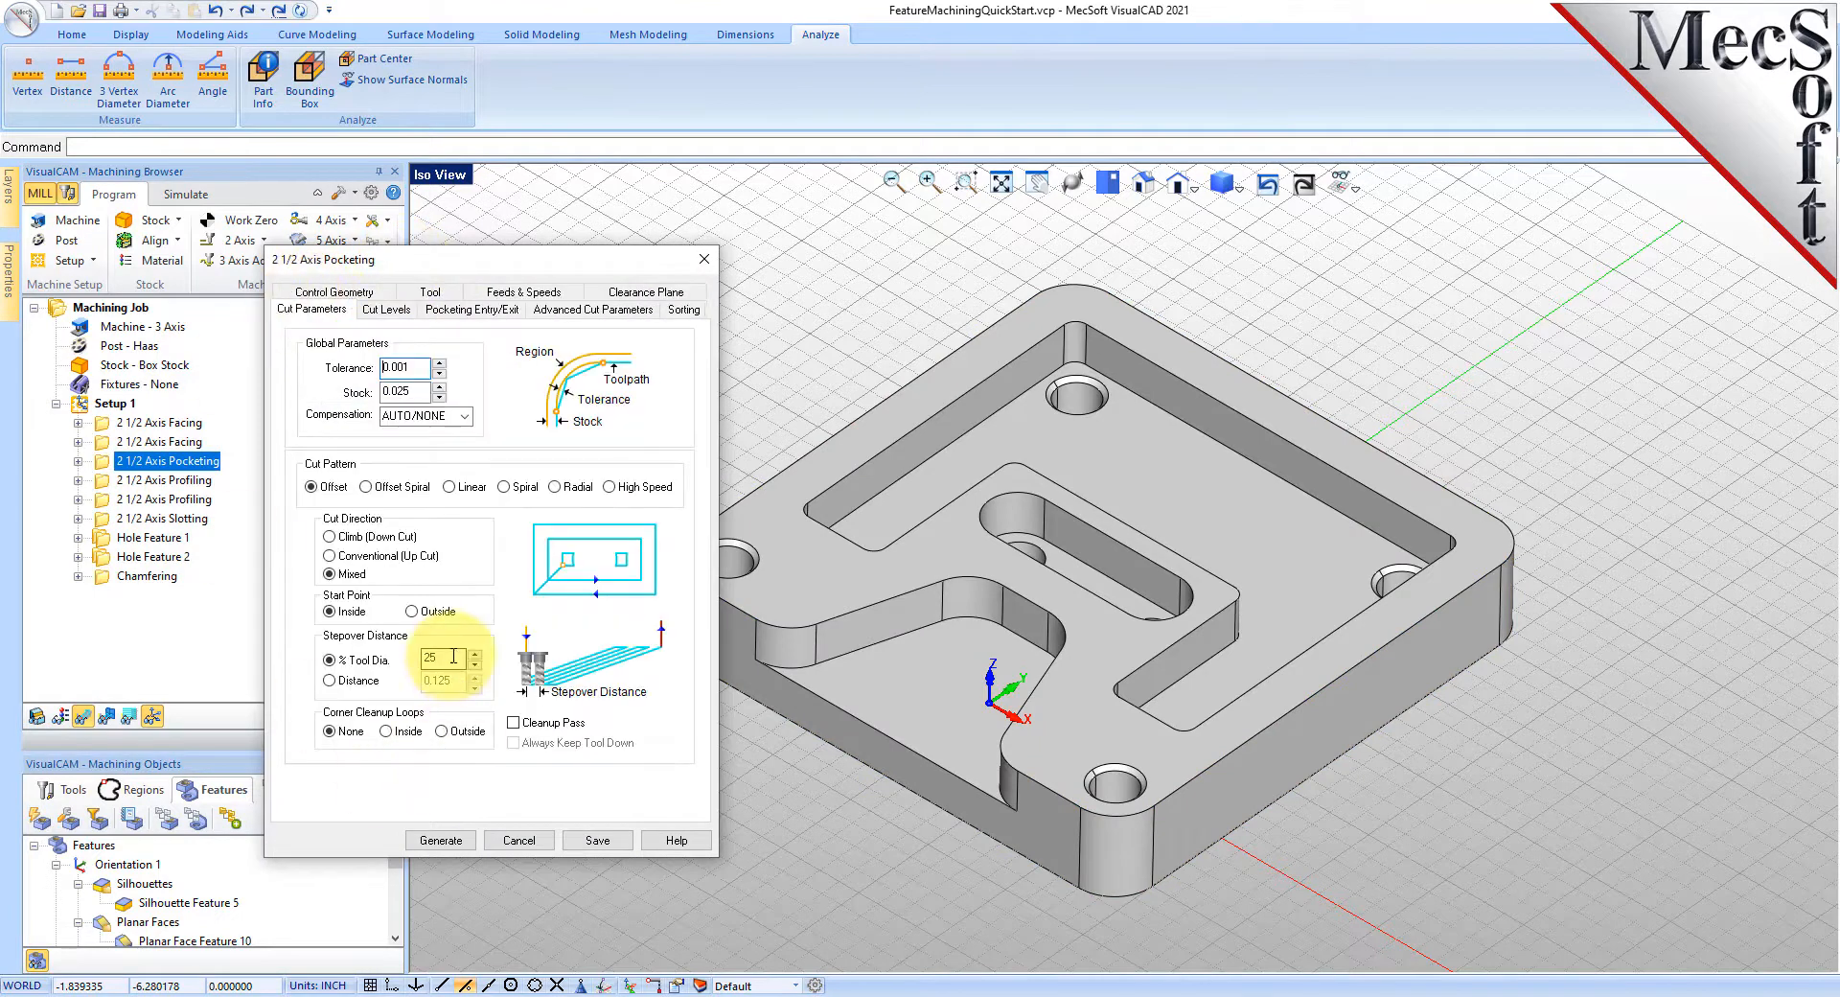
type("40")
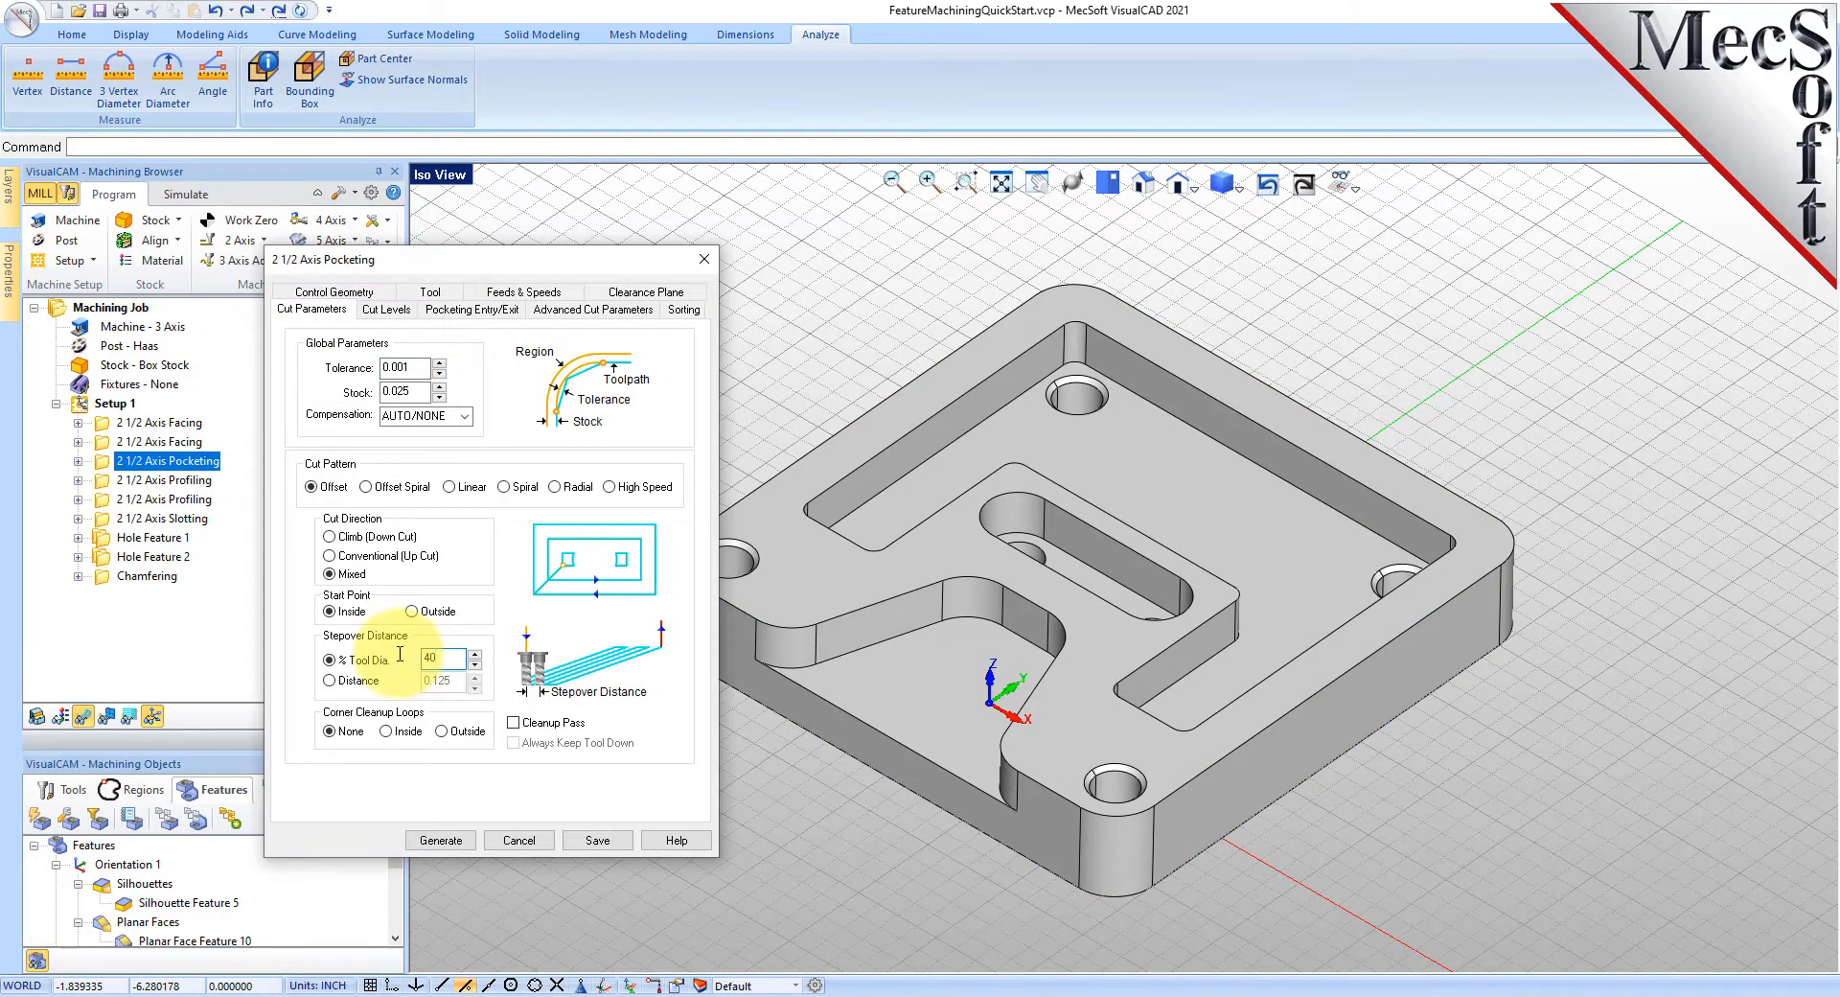
left_click(430, 294)
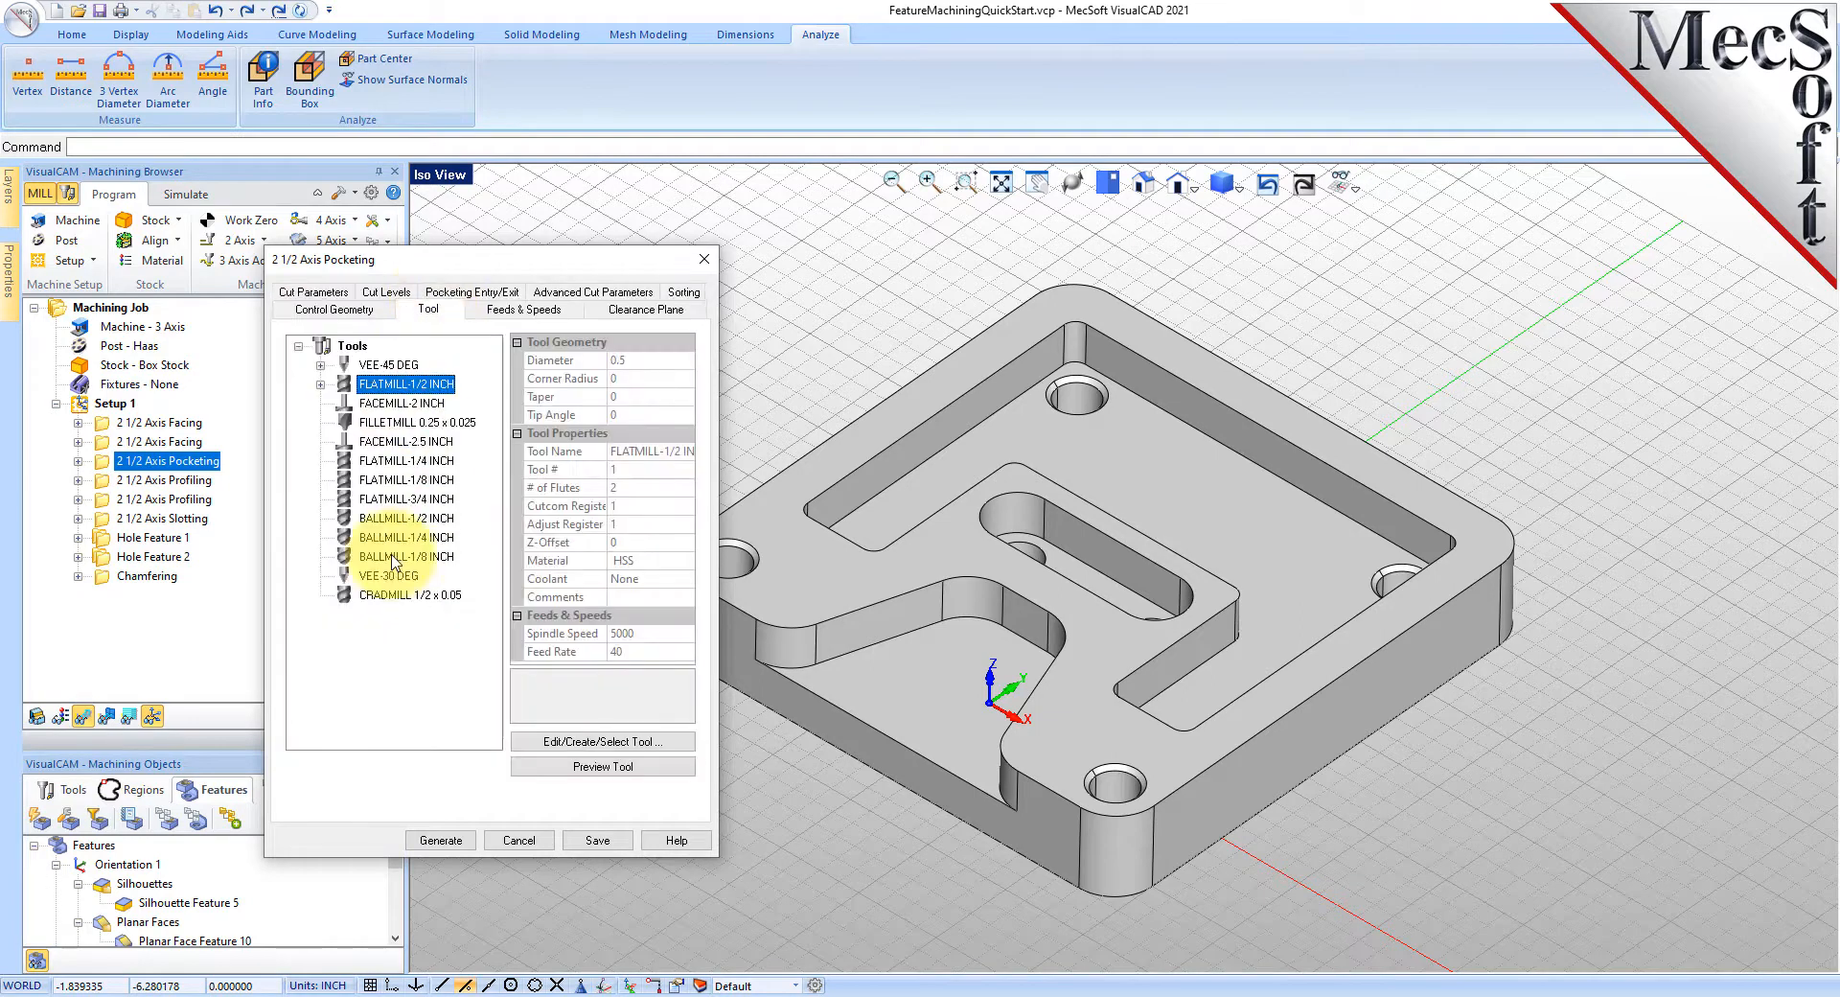
left_click(313, 292)
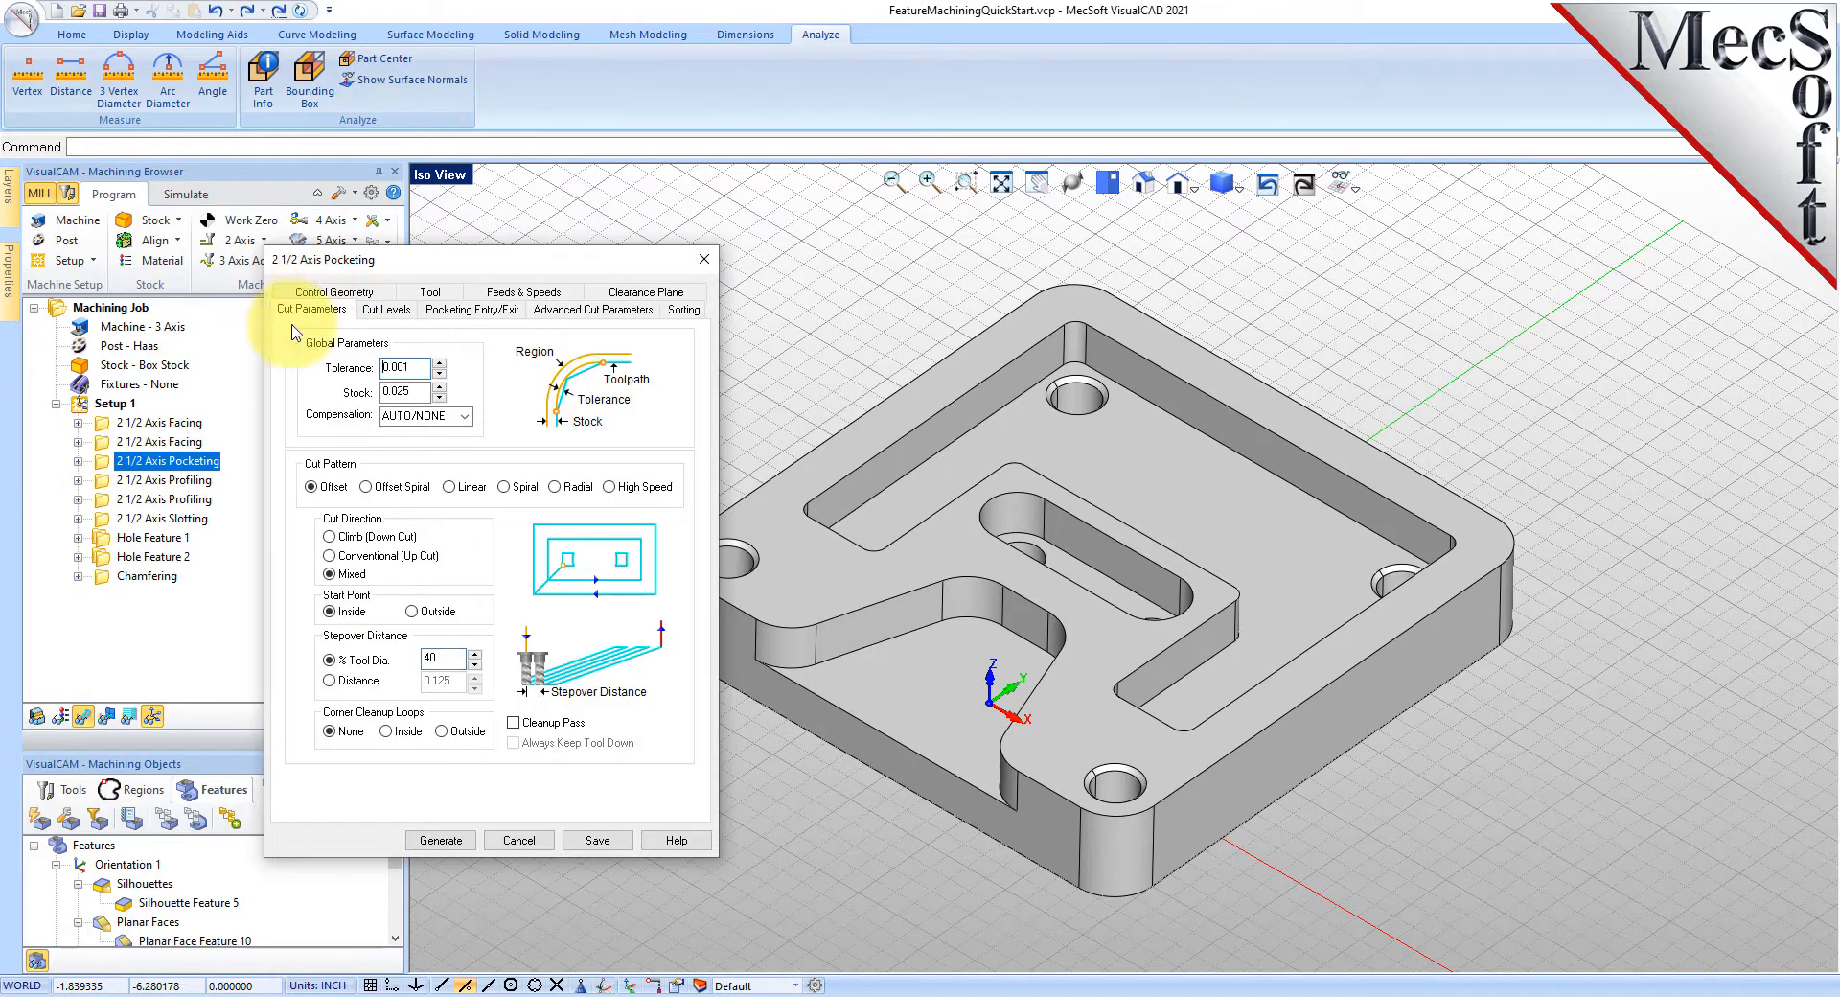
left_click(626, 491)
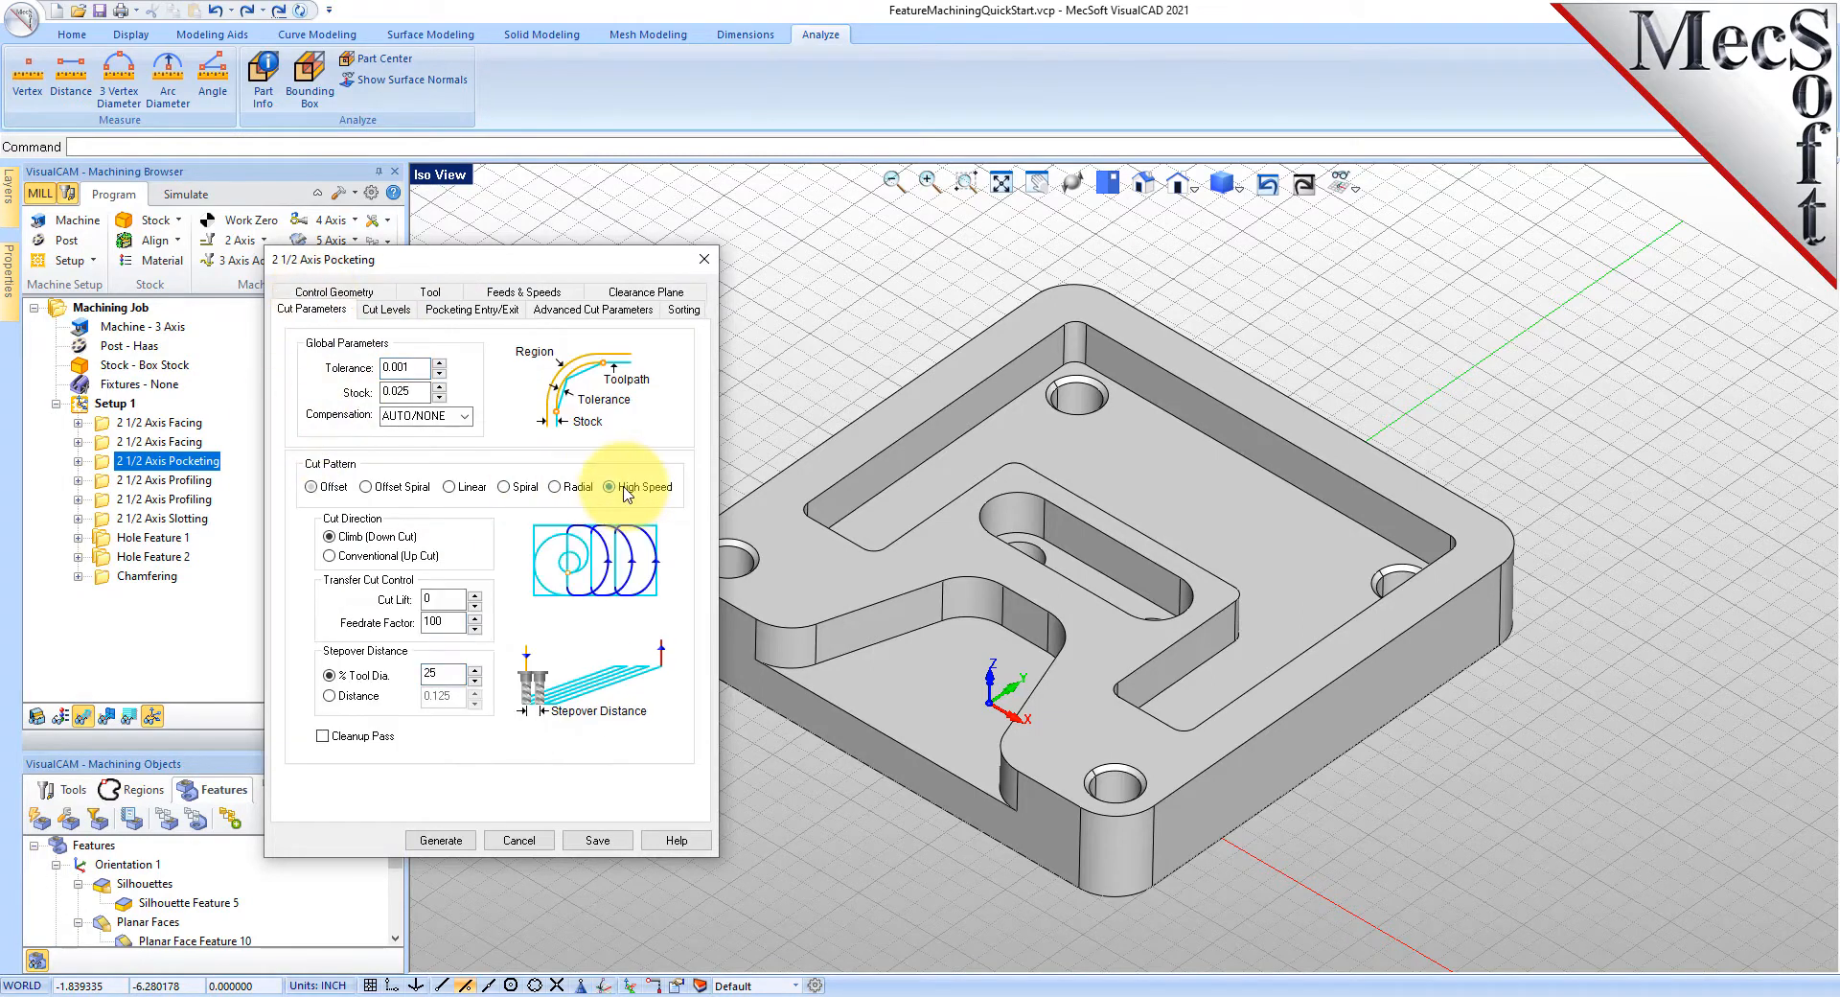
left_click(316, 495)
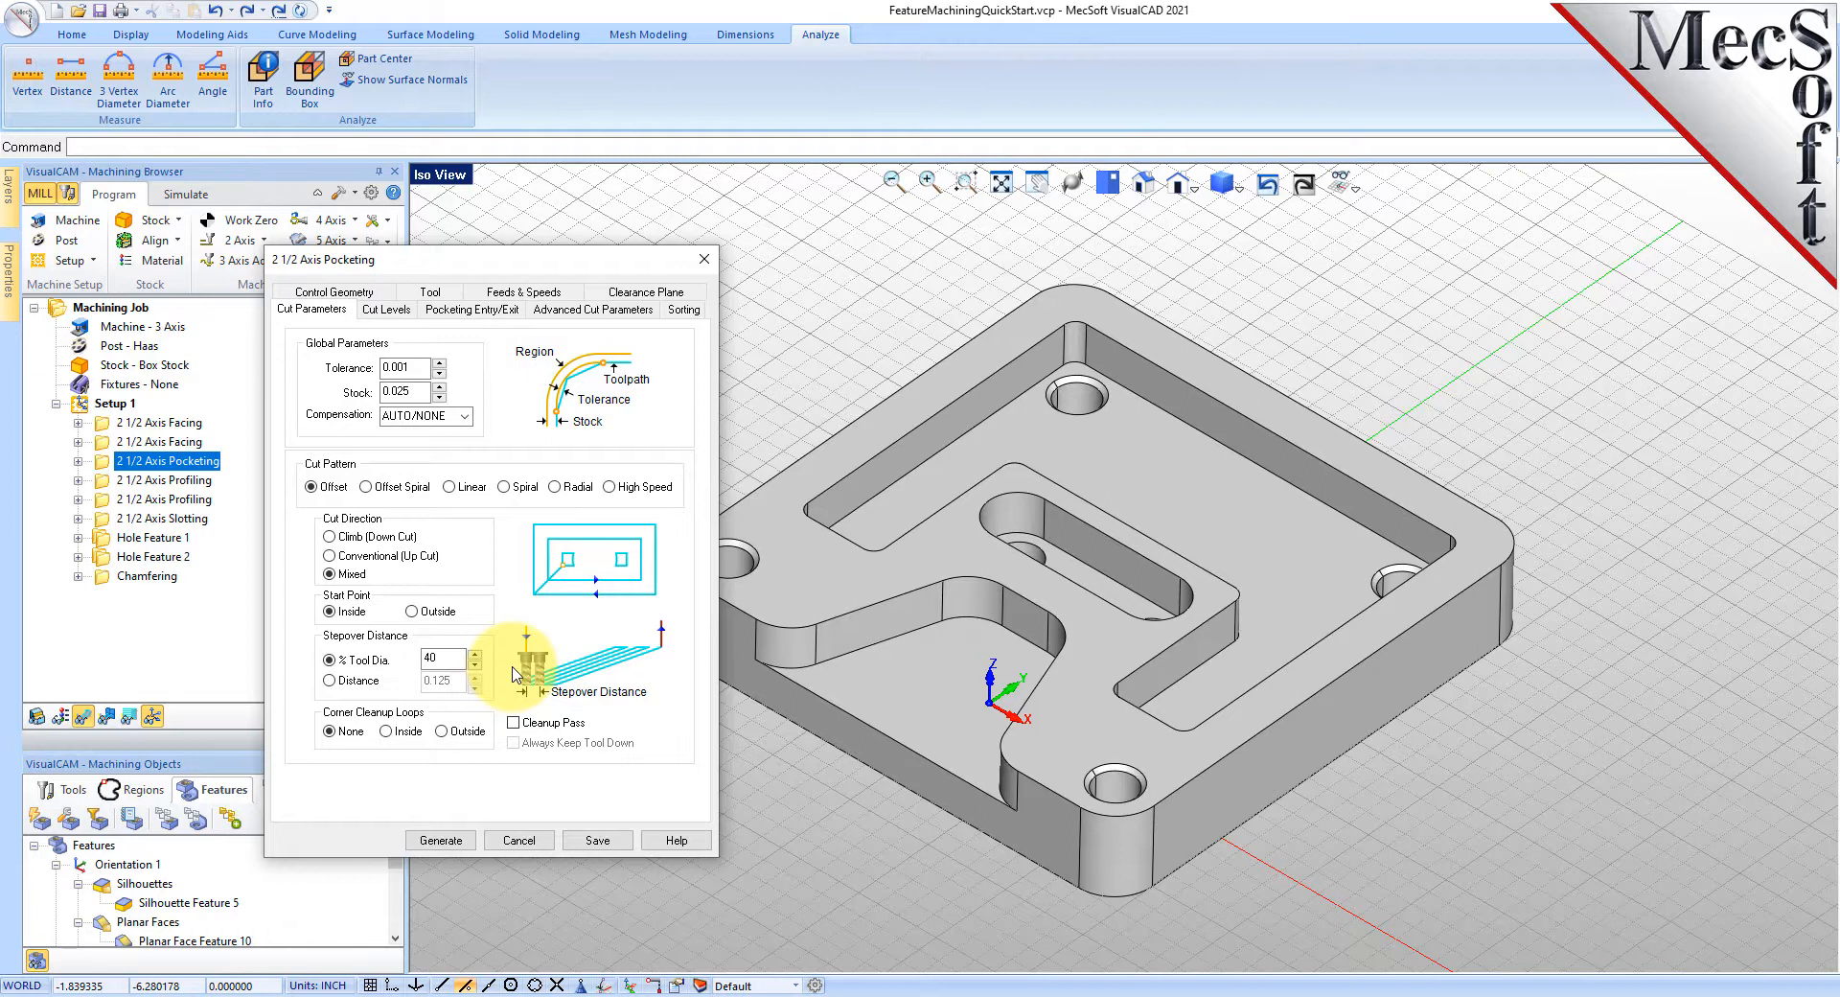
left_click(597, 842)
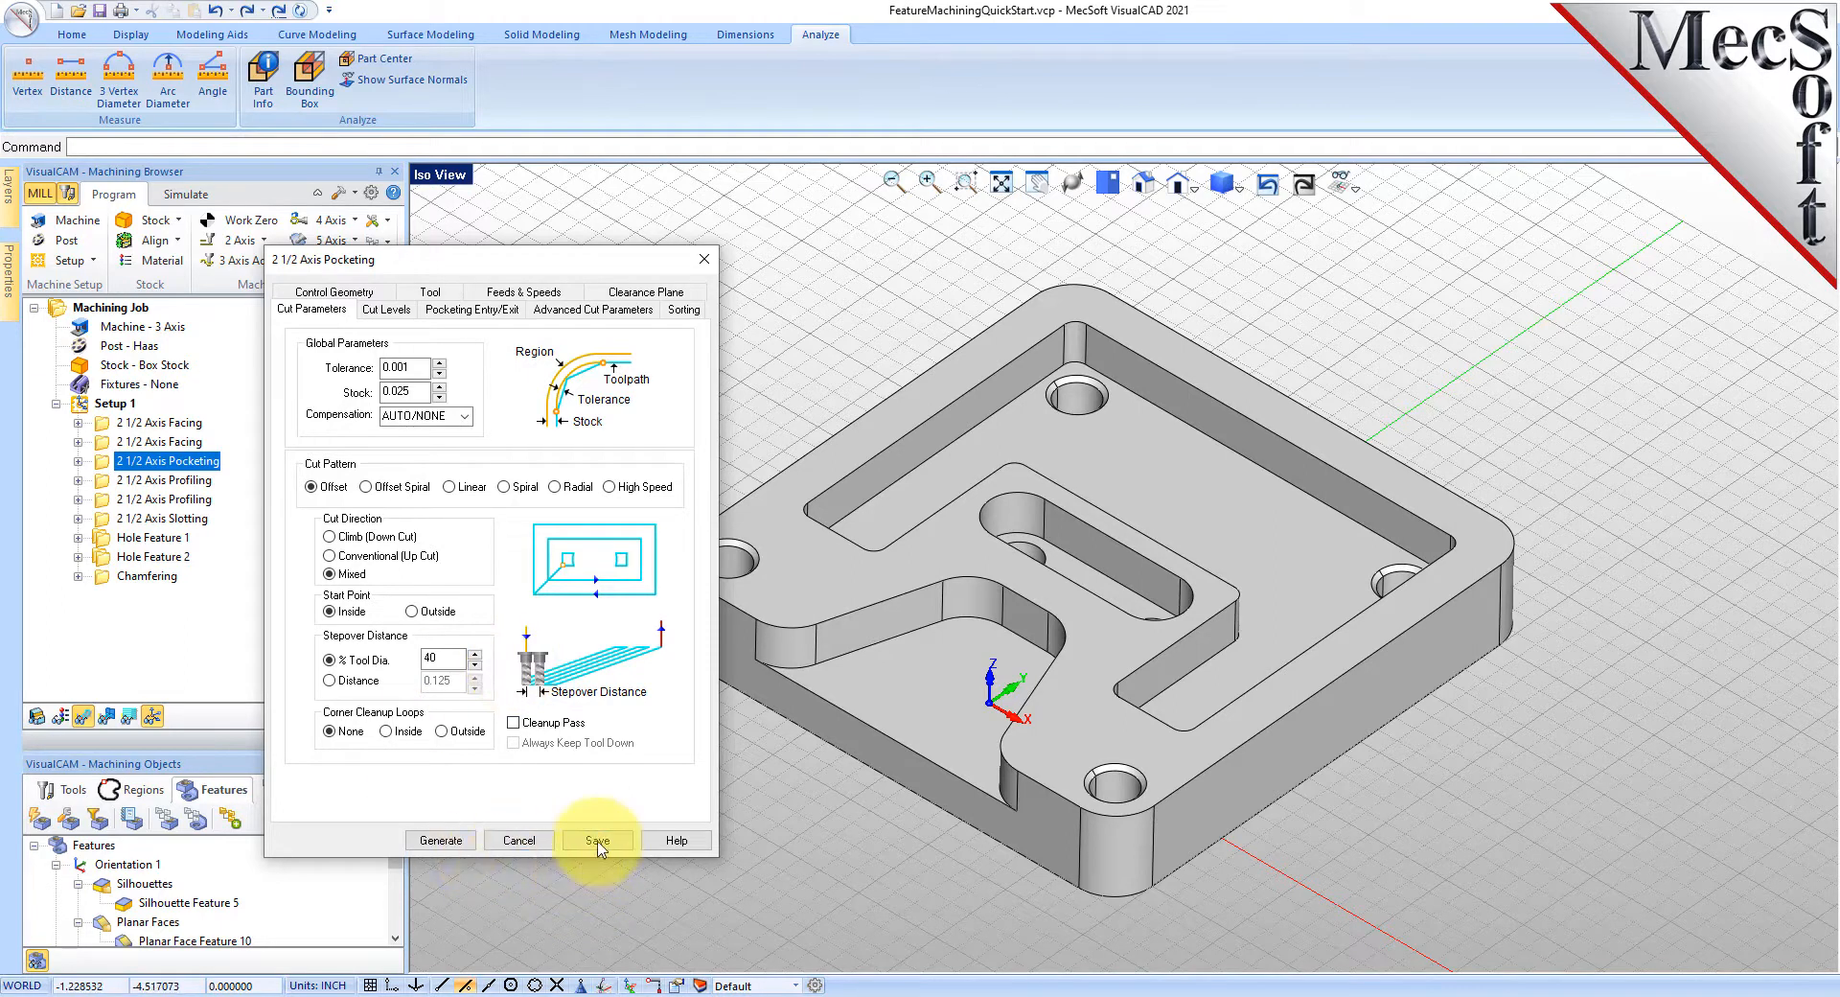
left_click(443, 841)
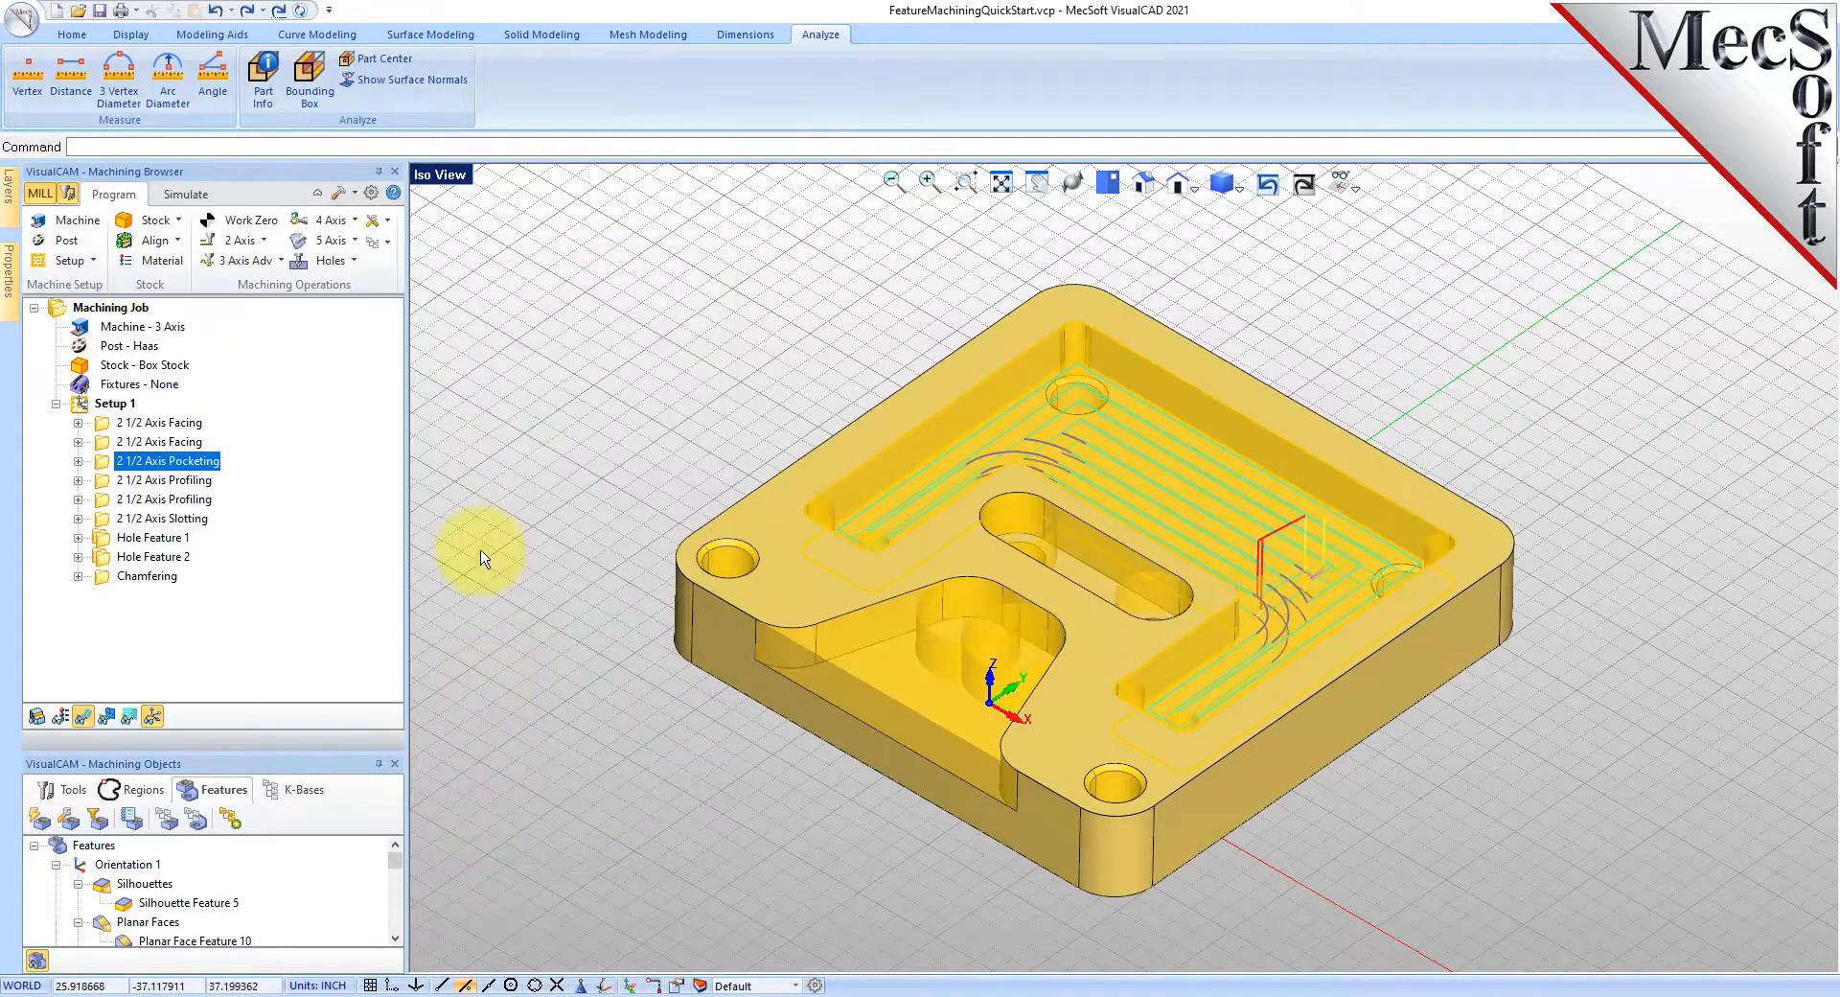
left_click(110, 499)
left_click(110, 518)
left_click(111, 537)
left_click(103, 557)
left_click(104, 576)
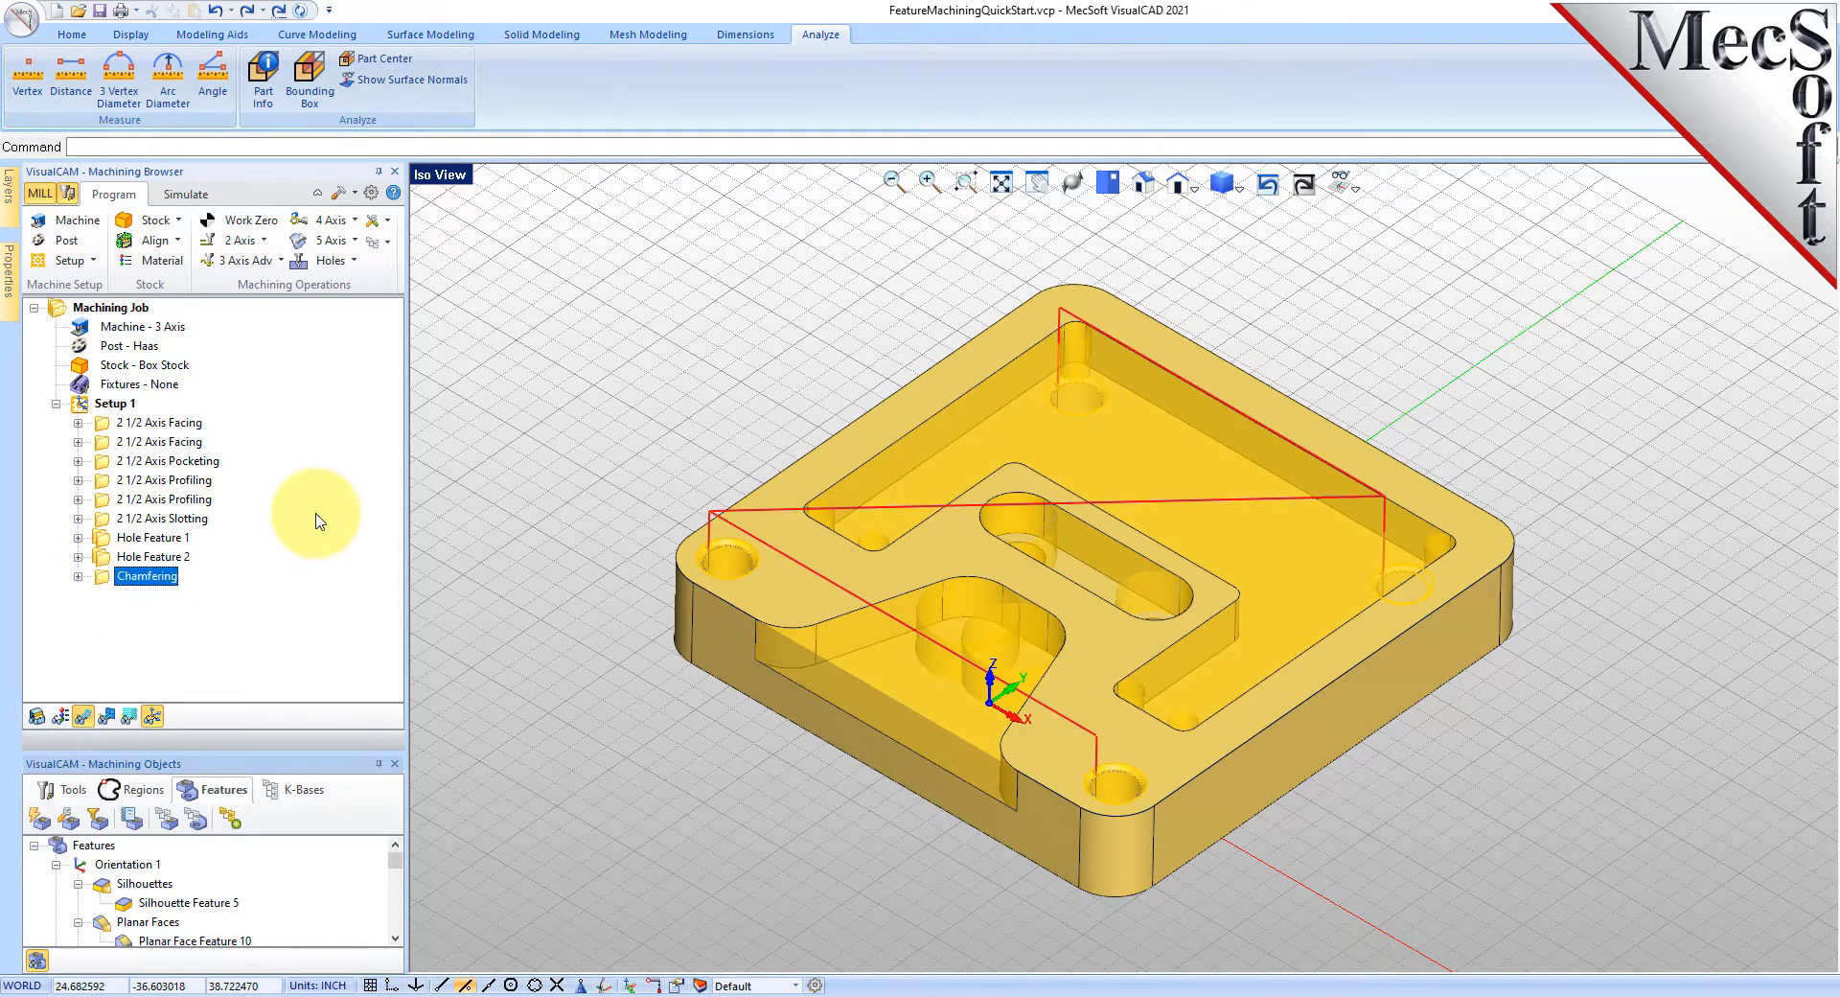
left_click(106, 403)
right_click(120, 419)
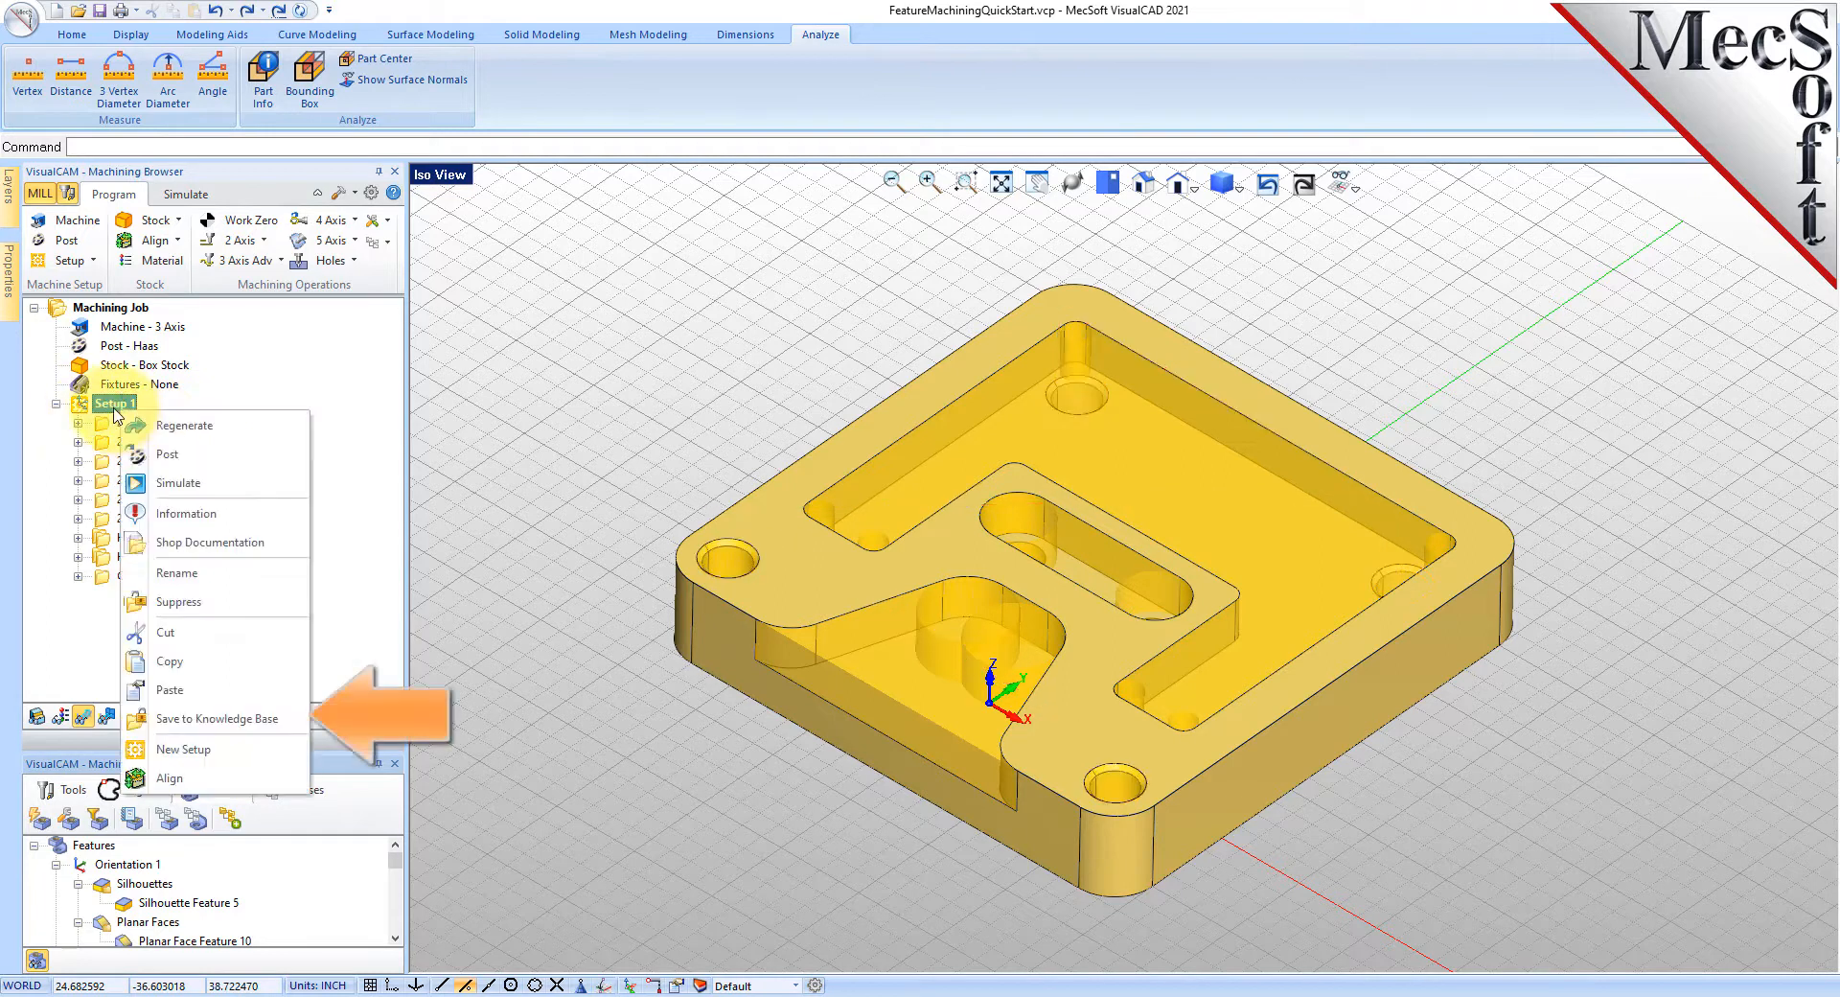
left_click(293, 723)
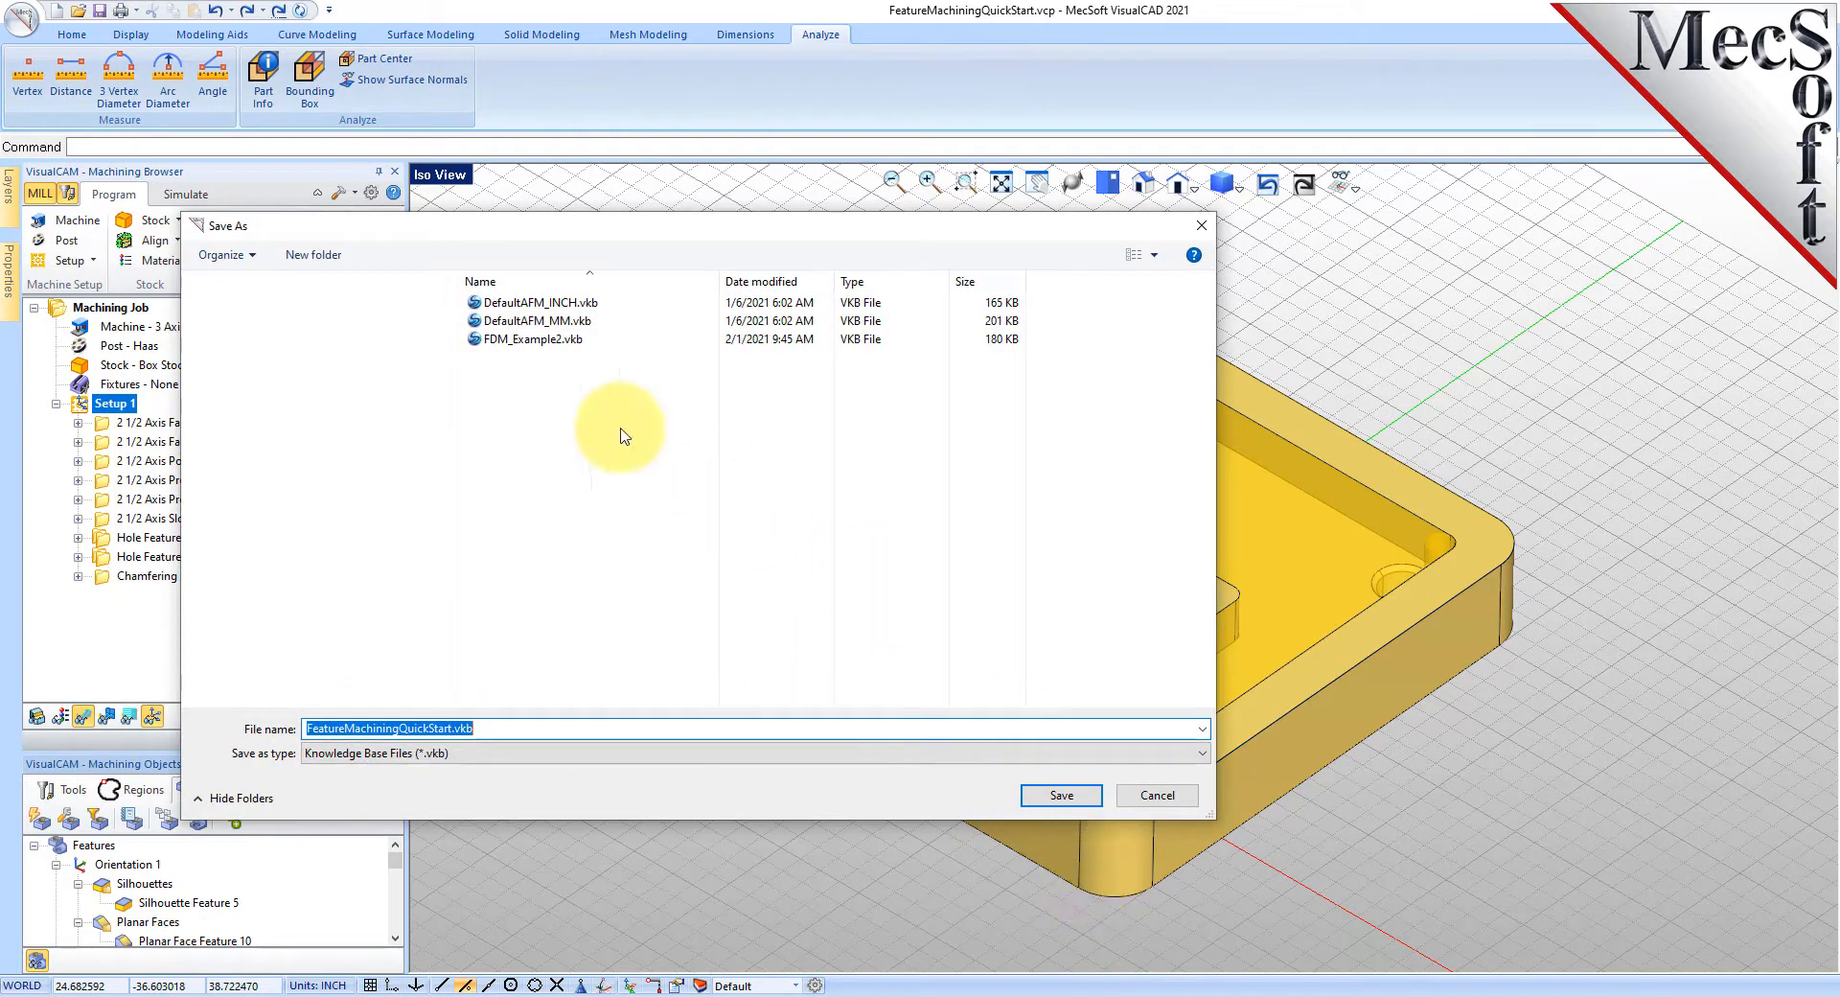
left_click(523, 304)
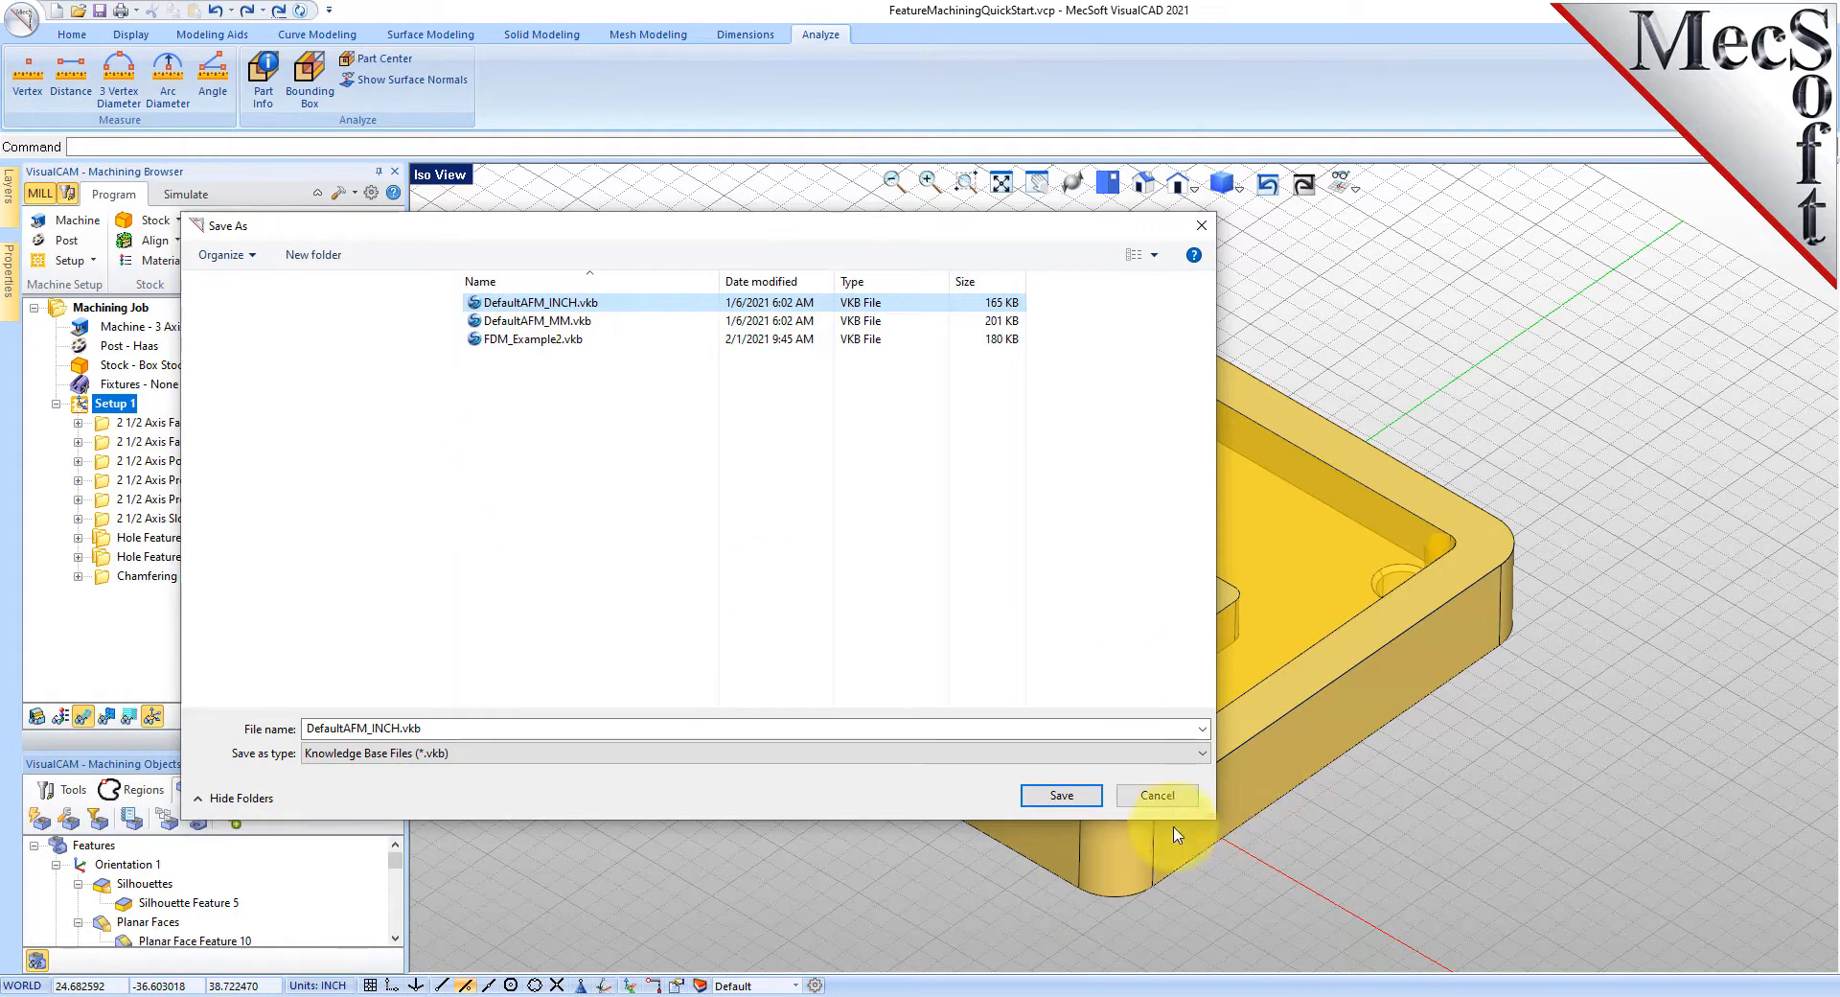
left_click(1160, 796)
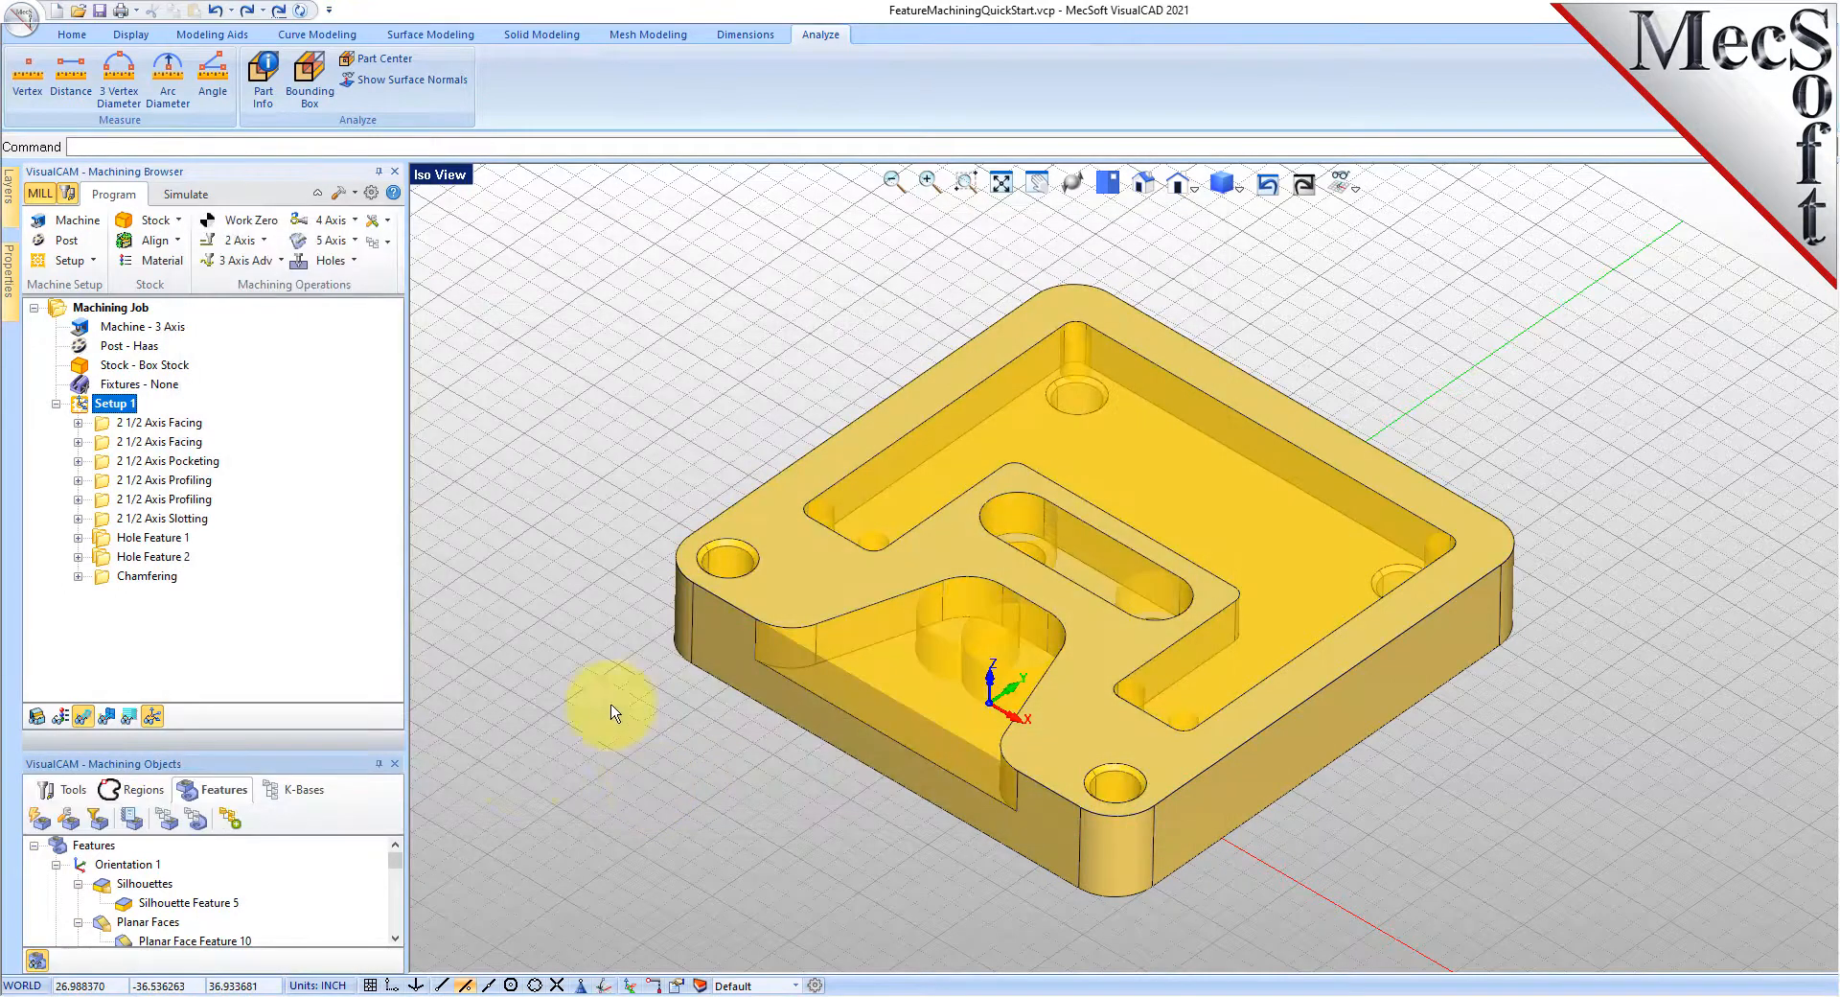
left_click_drag(230, 753, 240, 566)
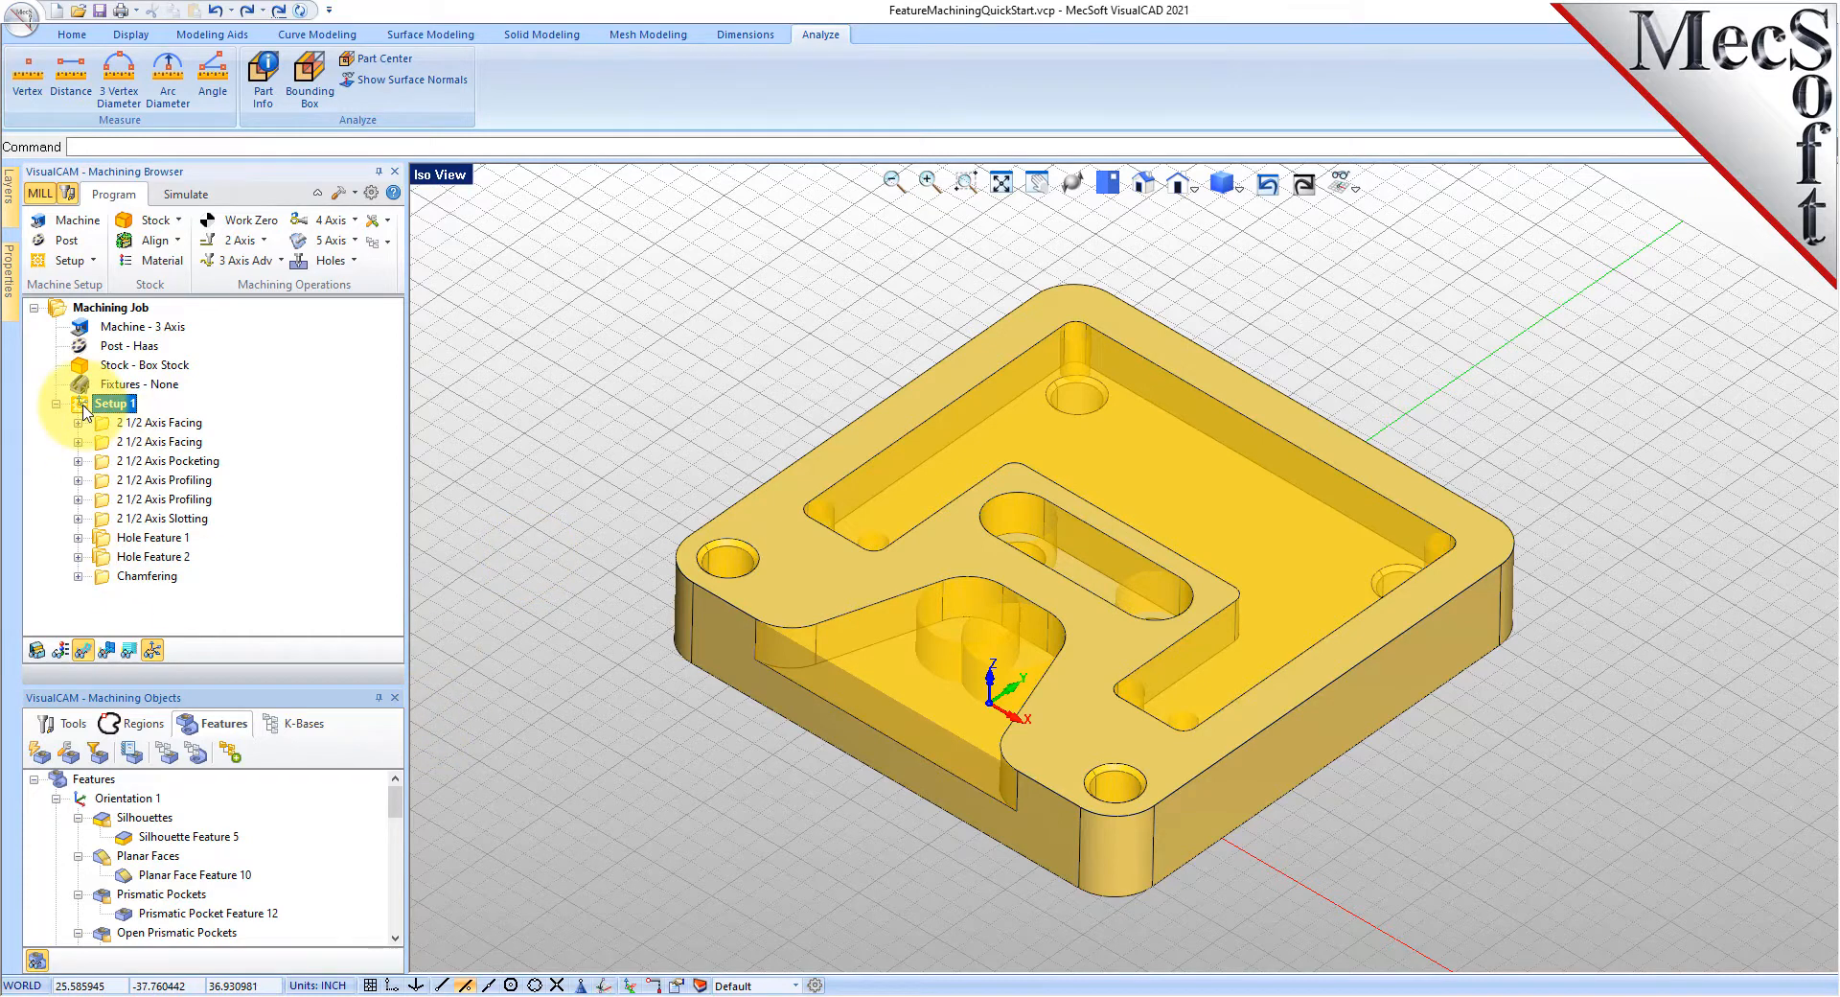
- Delete Setup 1 with its operations, then show Automatic Feature Machining using KBs for Prismatic Pockets
key("Delete")
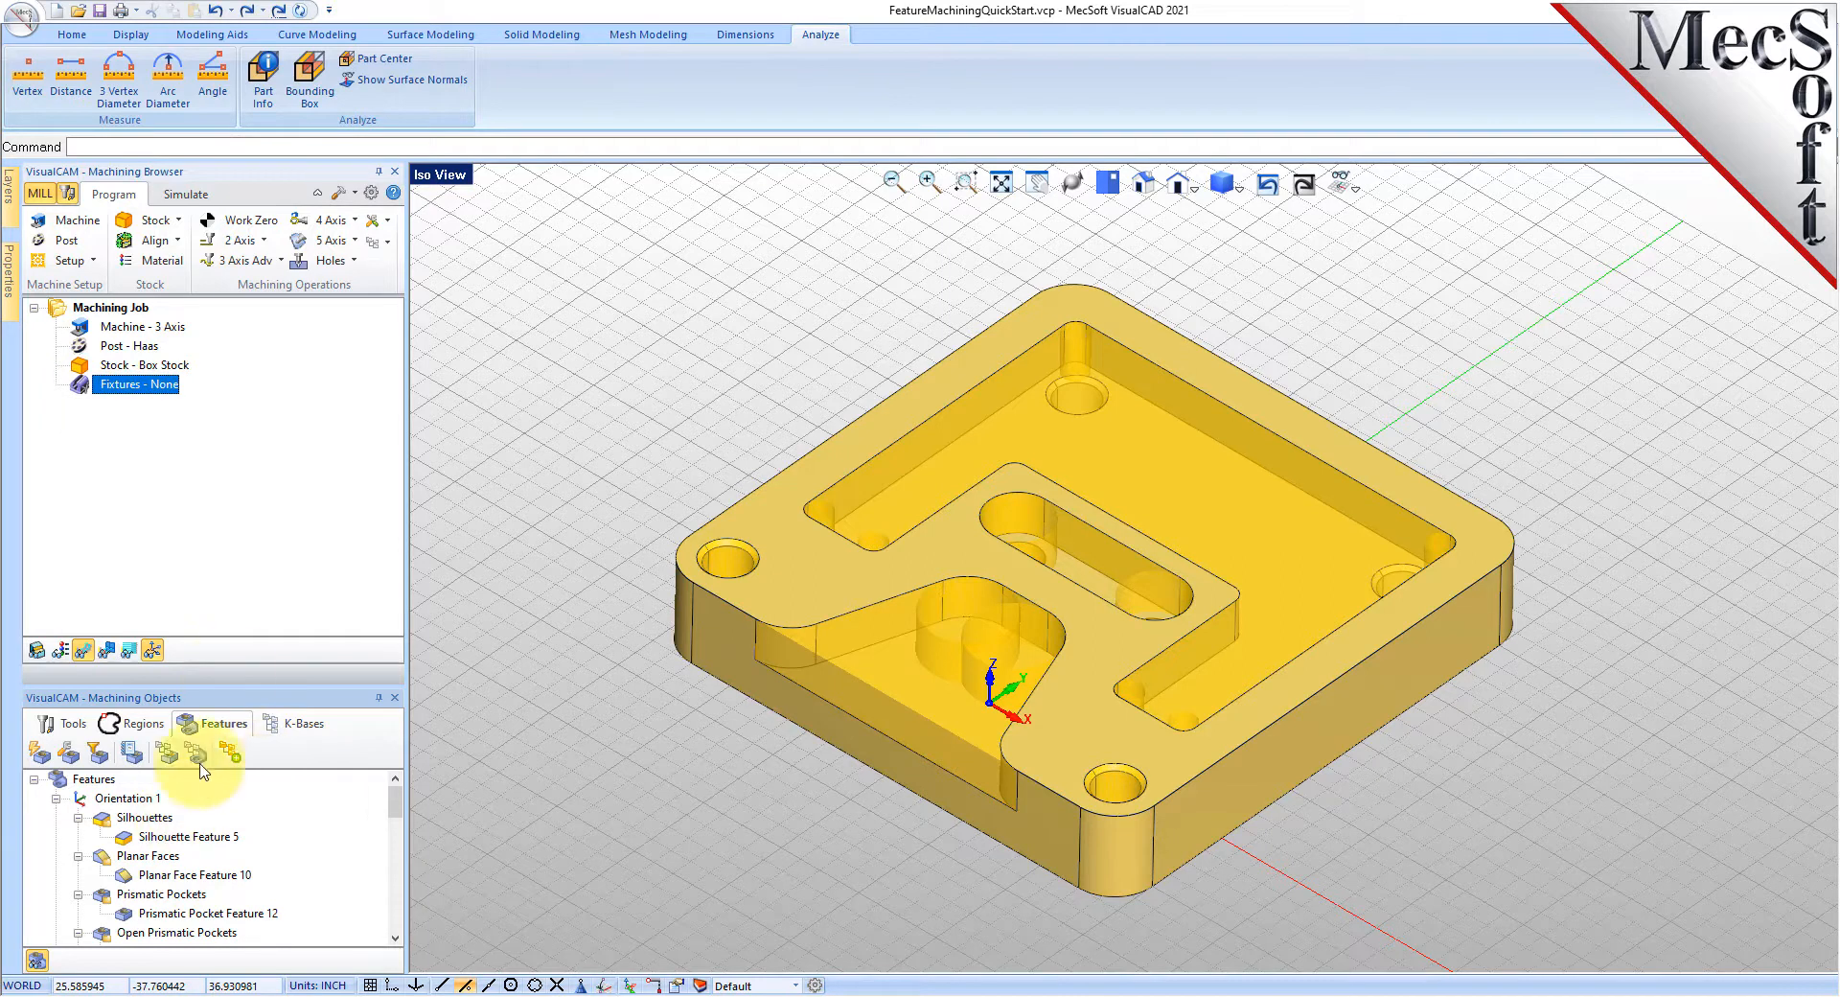
left_click_drag(230, 684, 230, 636)
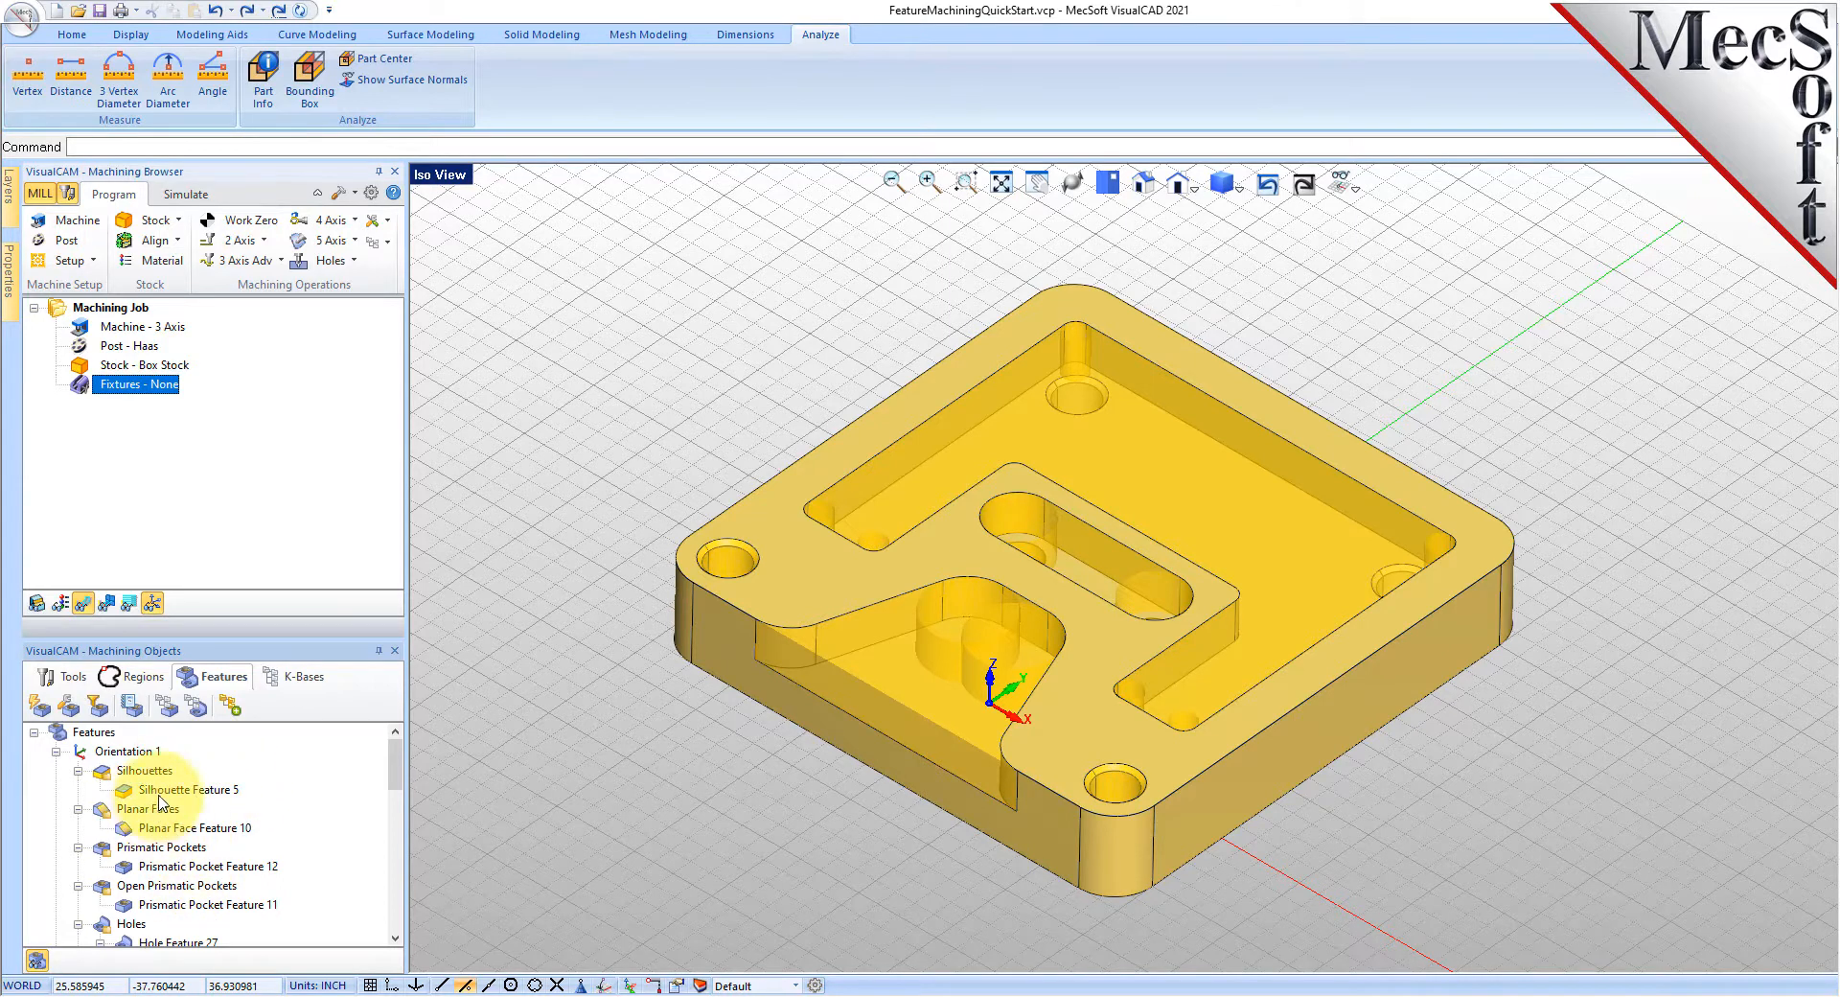
left_click(176, 849)
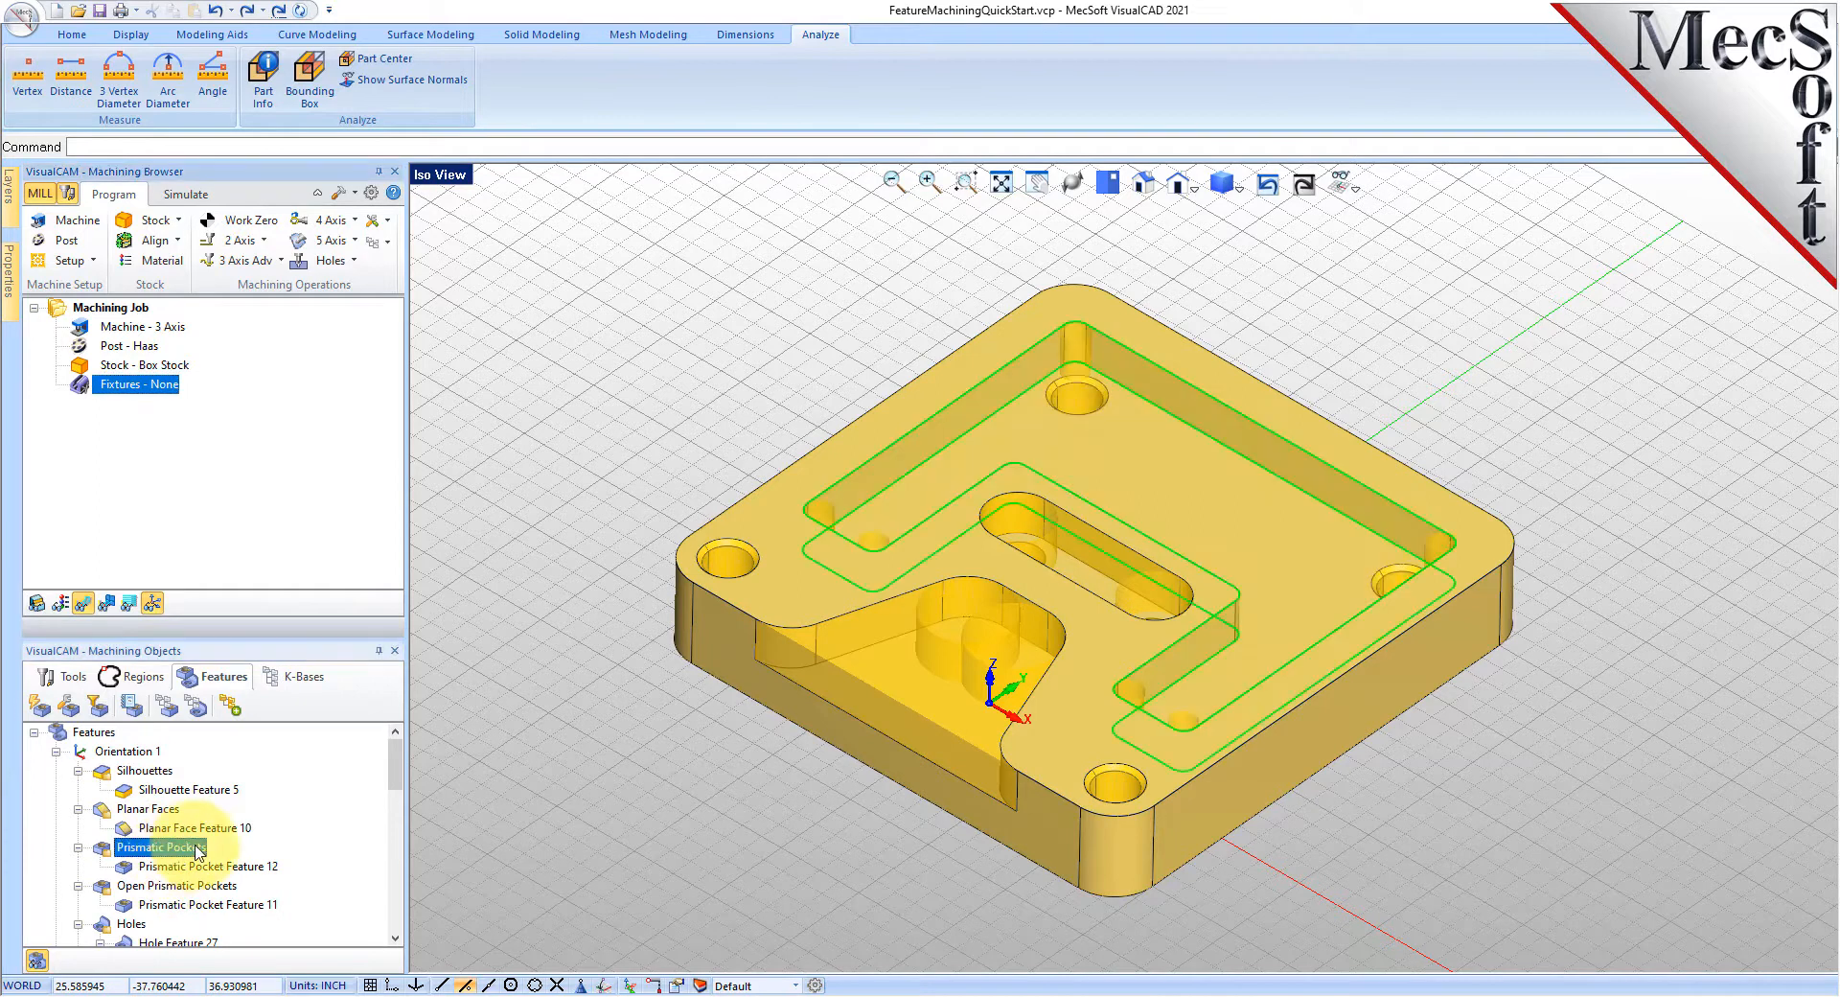
right_click(198, 851)
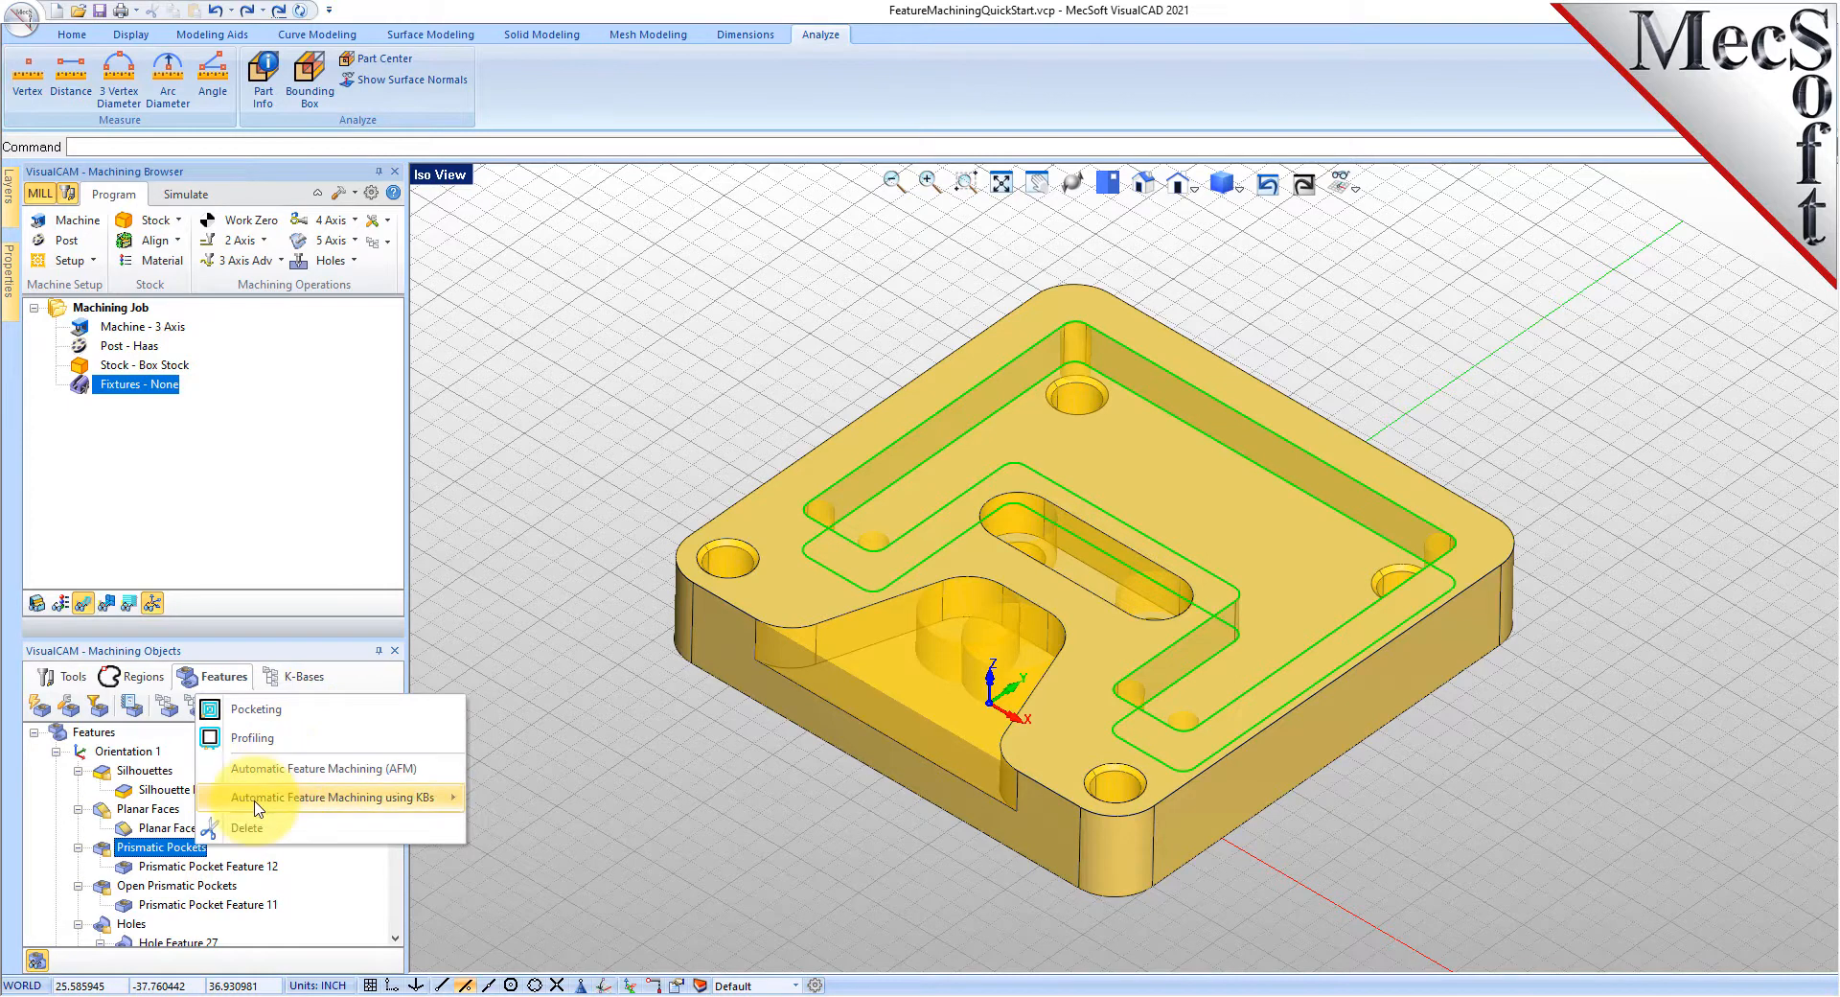
mouse_move(443, 797)
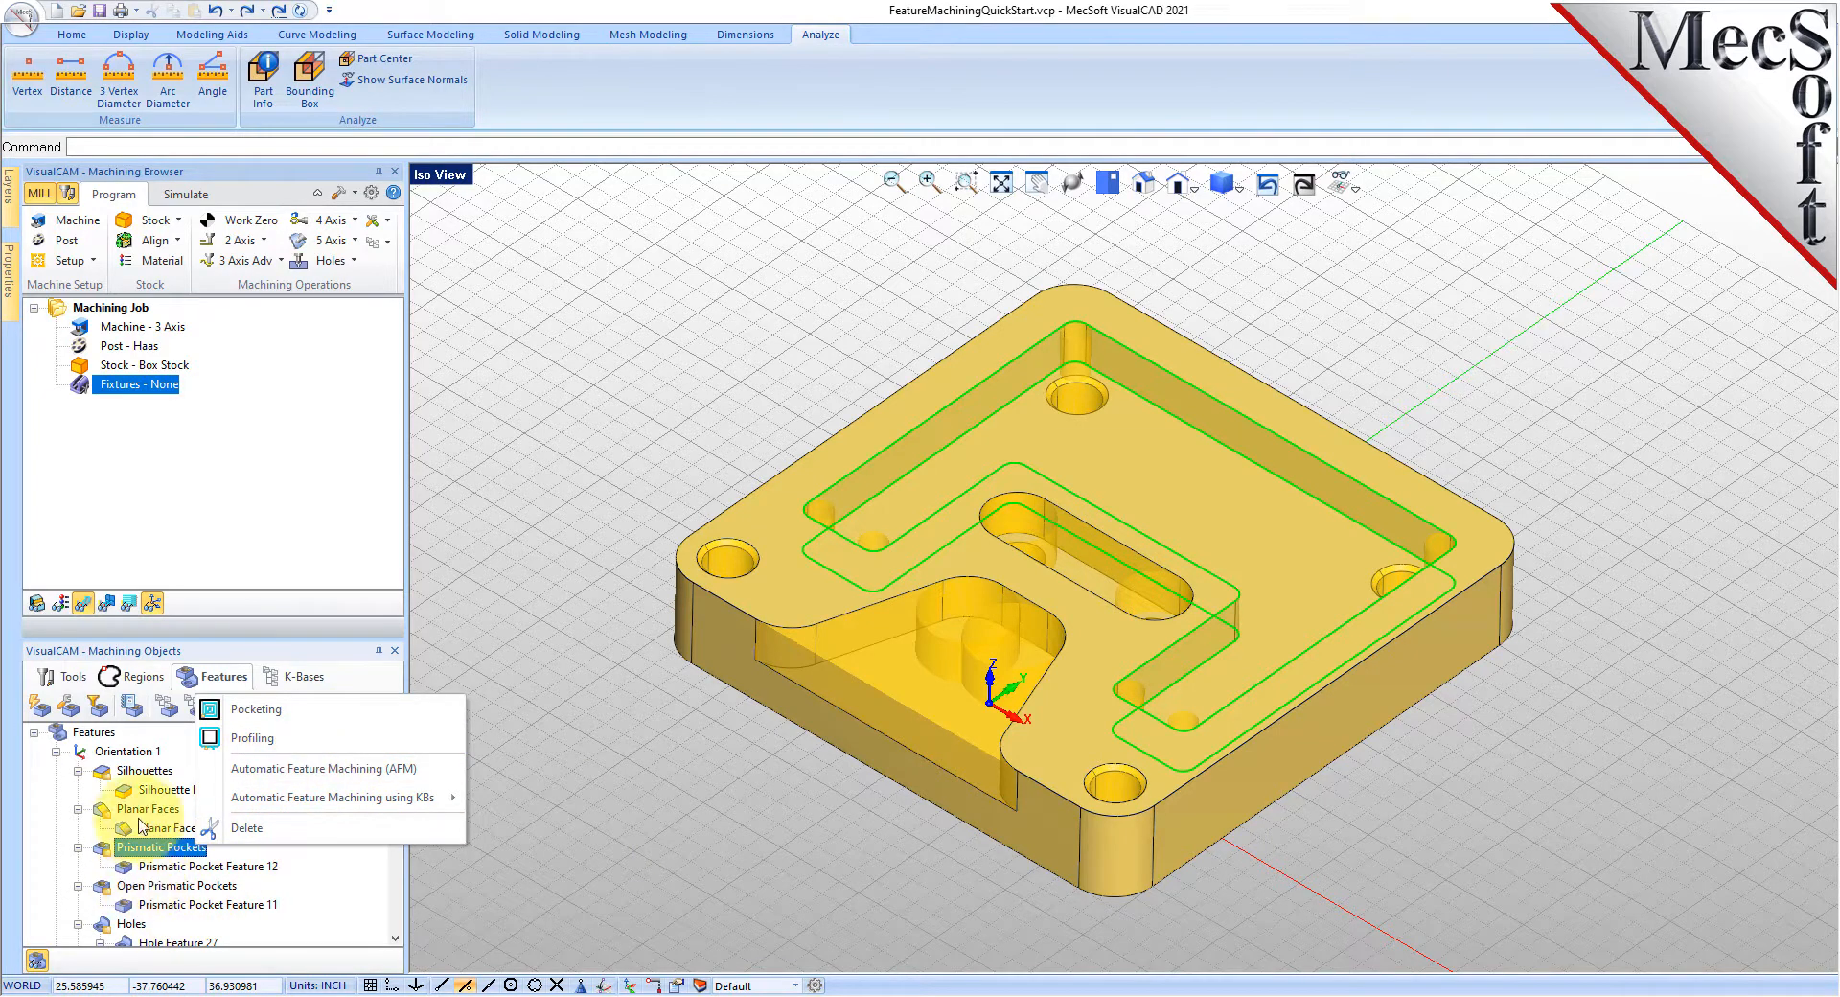
- Create and generate a 2 1/2 Axis Facing toolpath from the Planar Faces feature
left_click(166, 811)
right_click(166, 811)
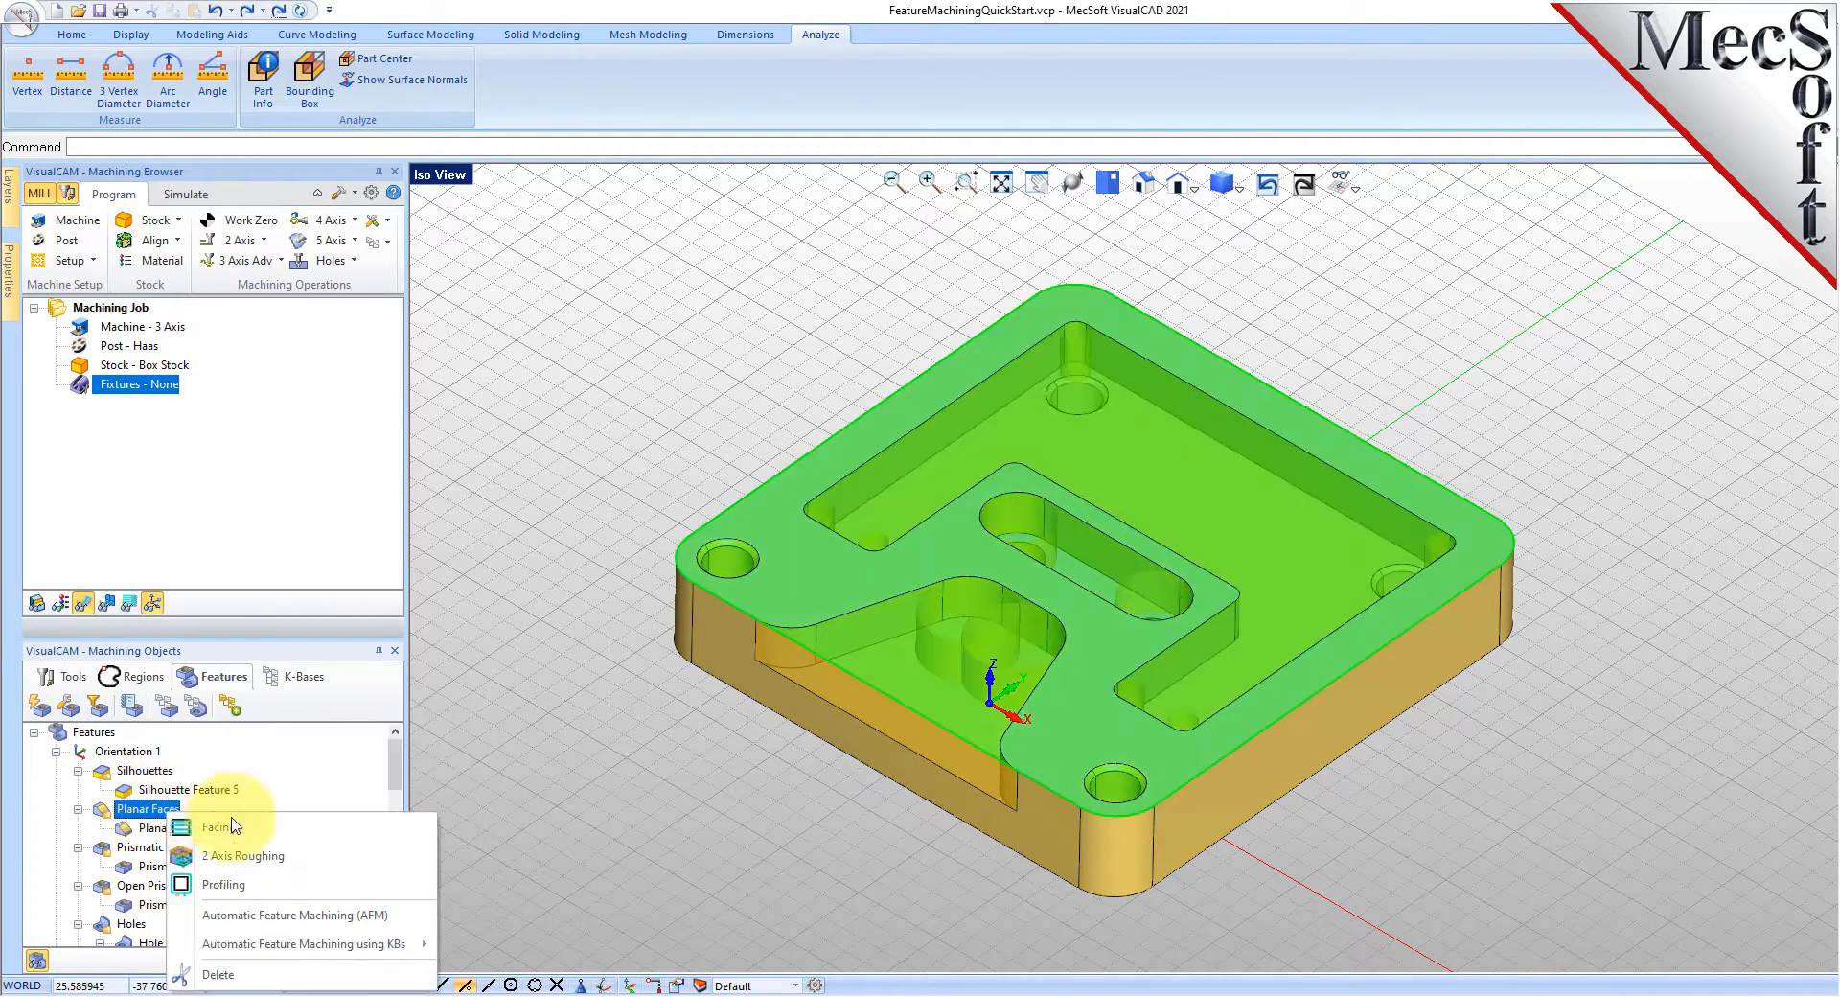
left_click(263, 834)
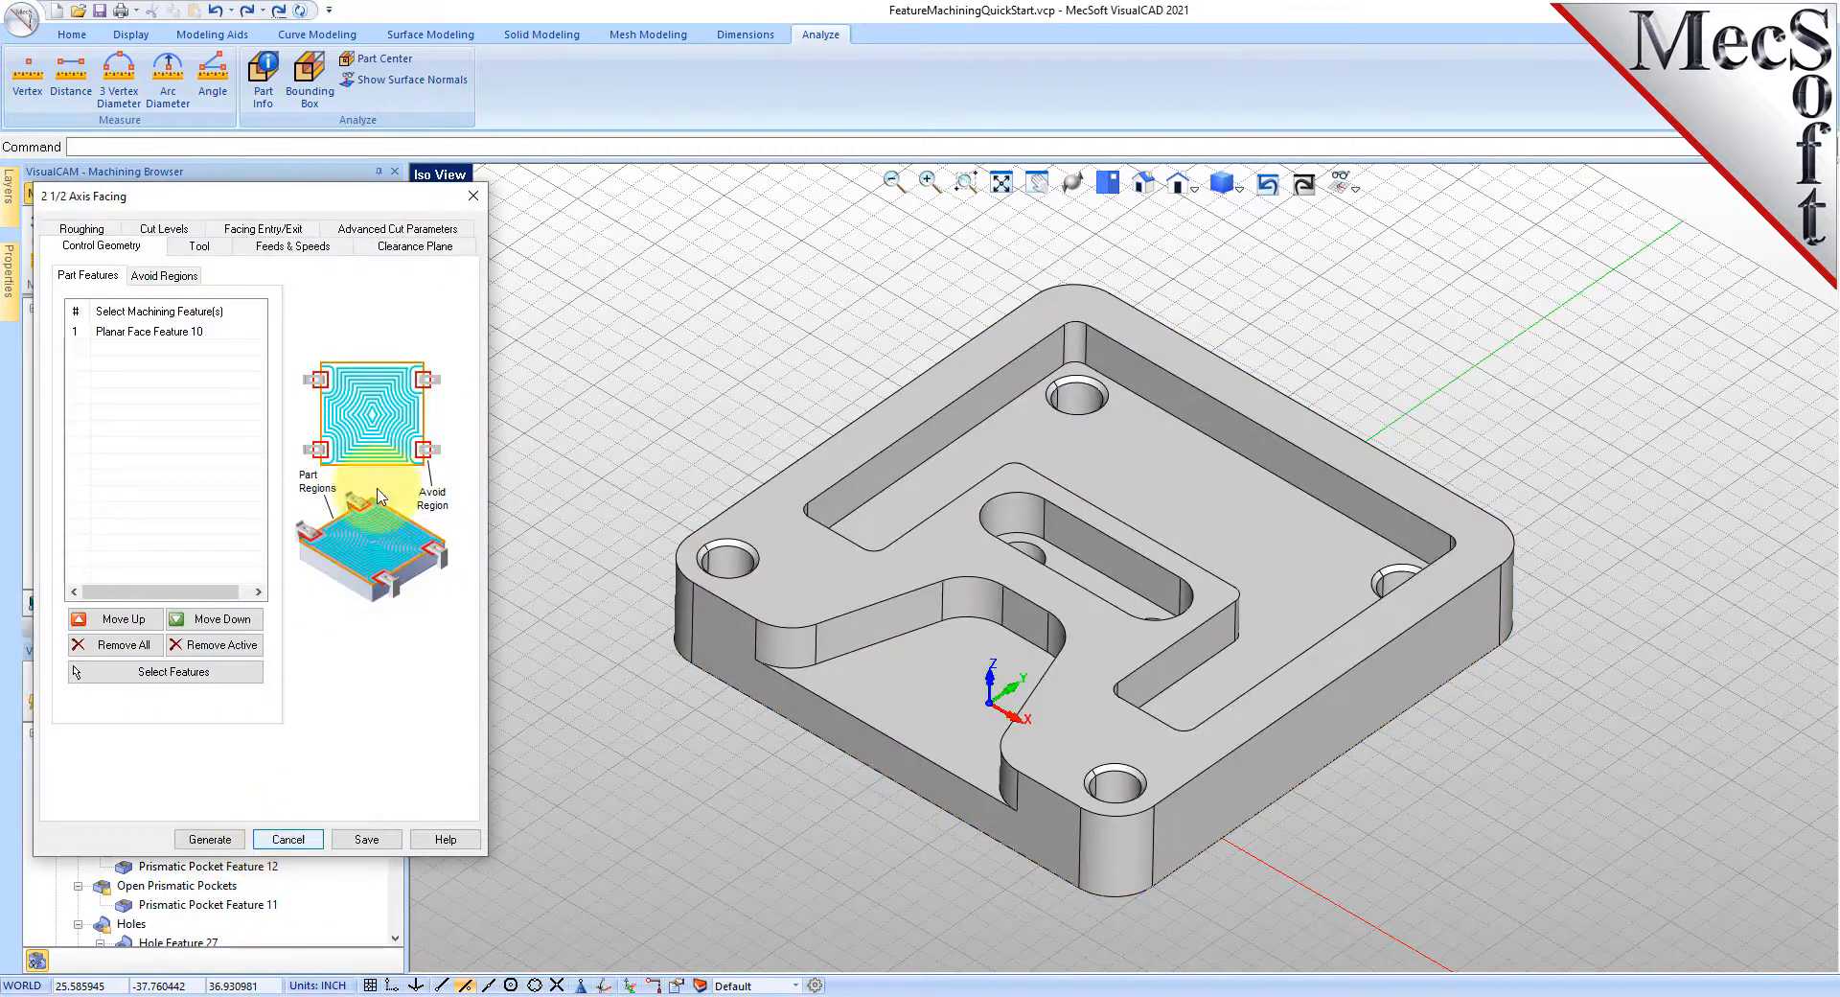
left_click(230, 840)
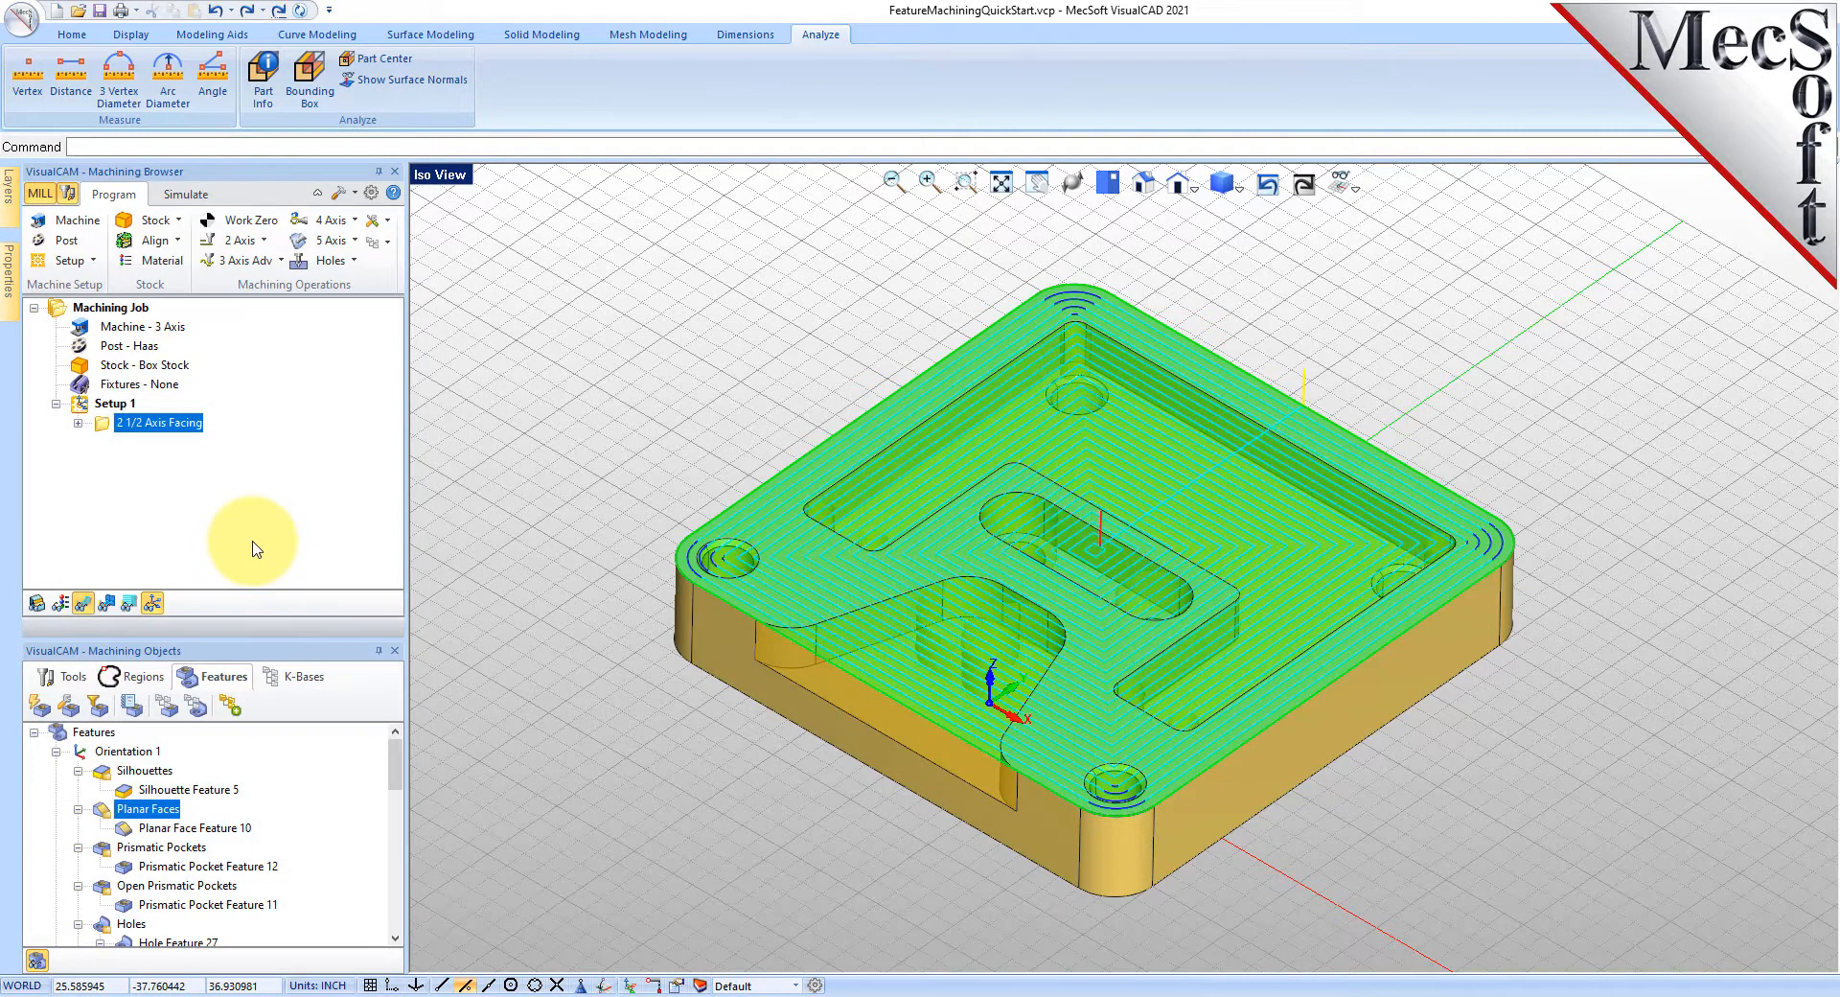
- Create and generate a 2 1/2 Axis Pocketing toolpath from the Prismatic Pockets feature
right_click(181, 848)
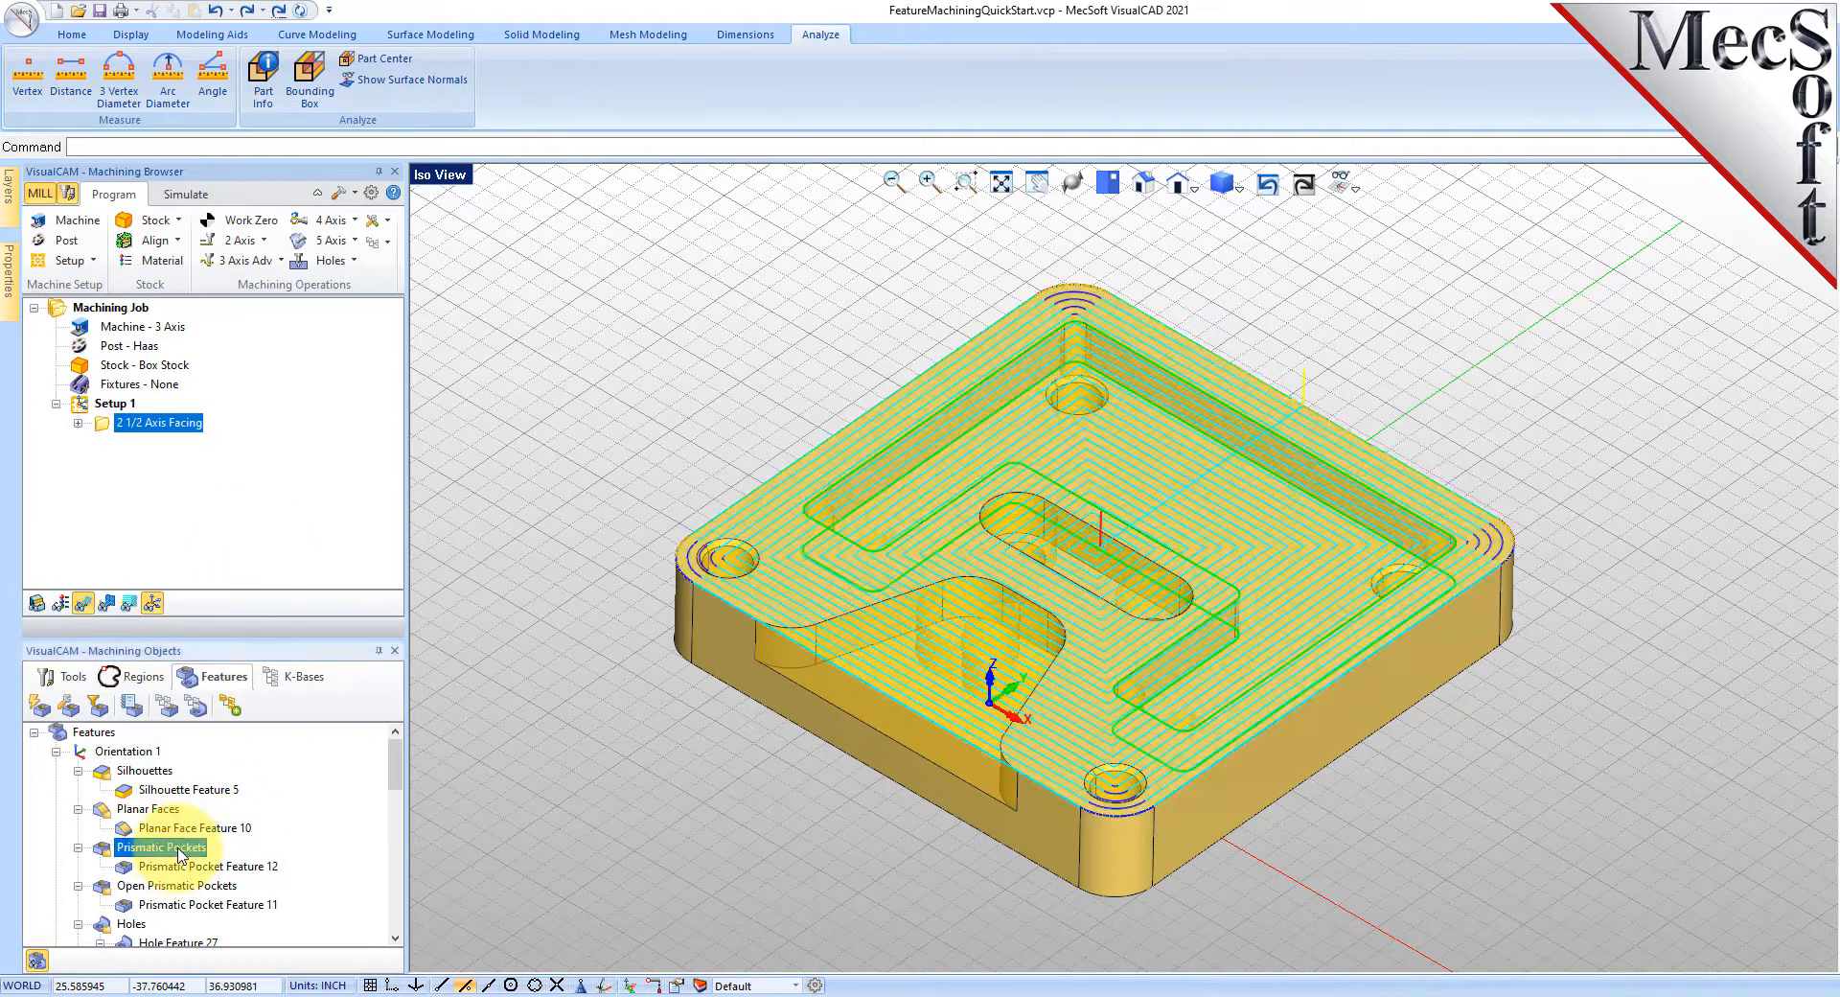
left_click(210, 712)
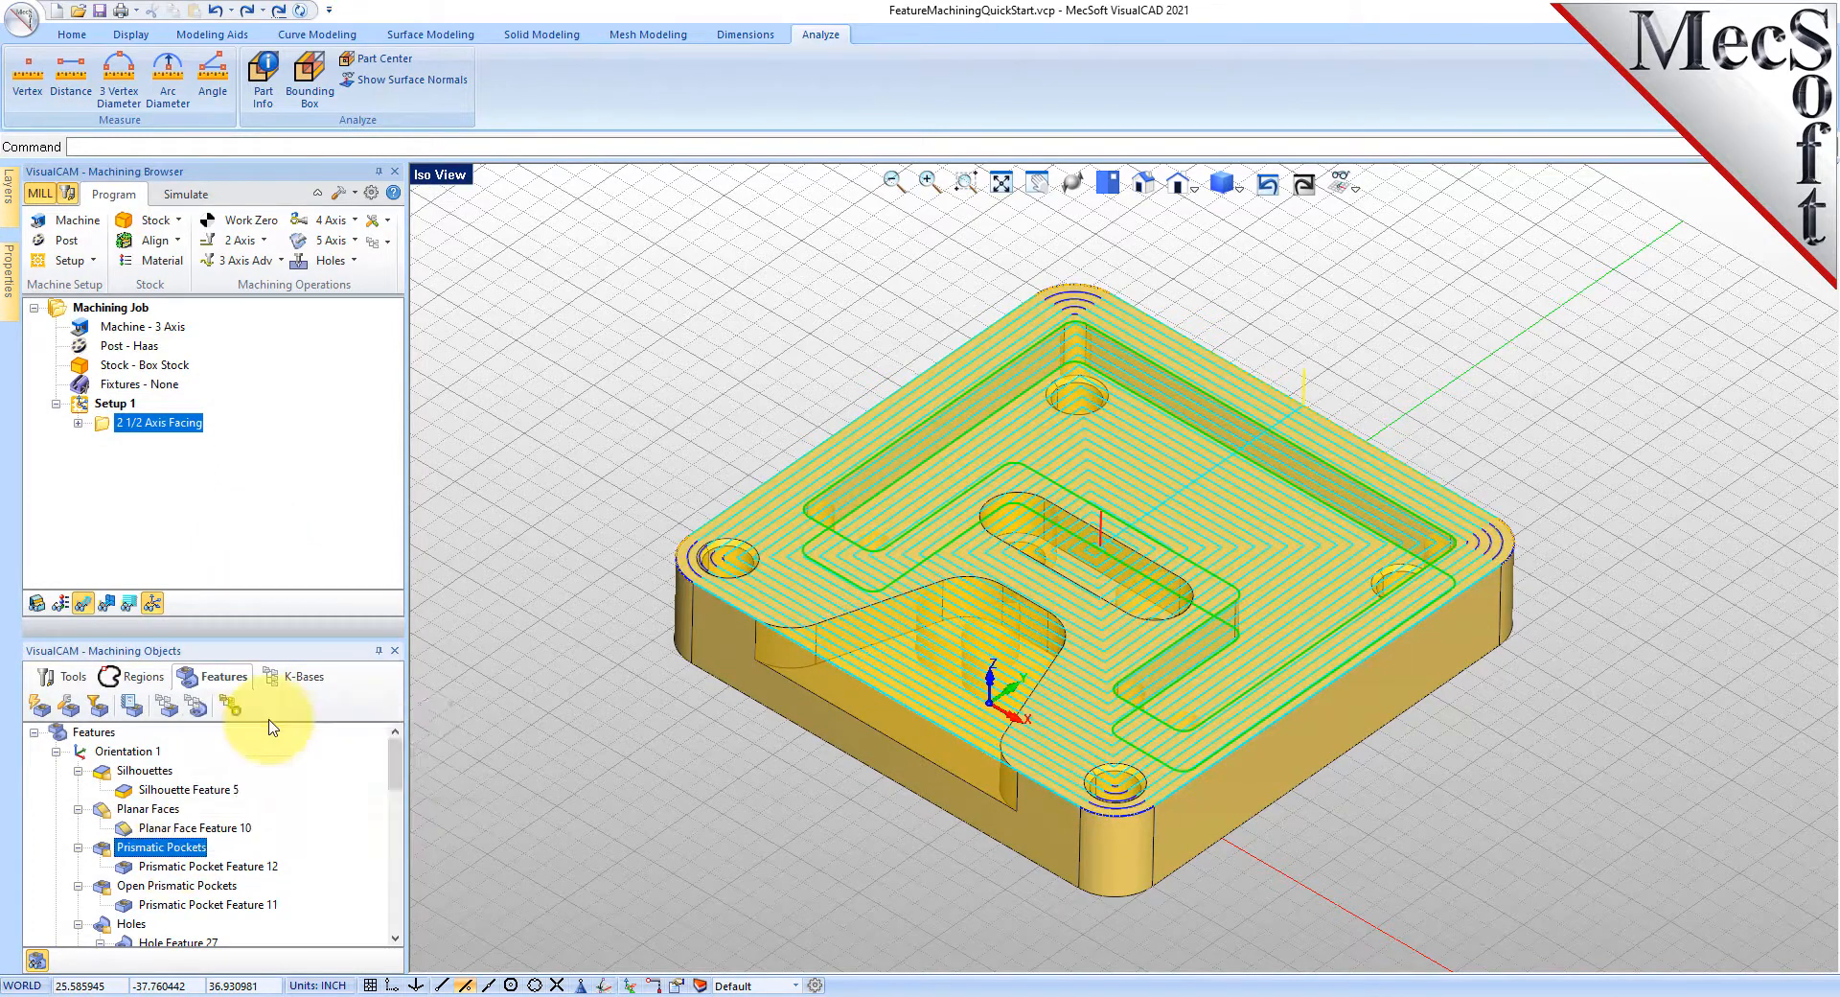
left_click(208, 774)
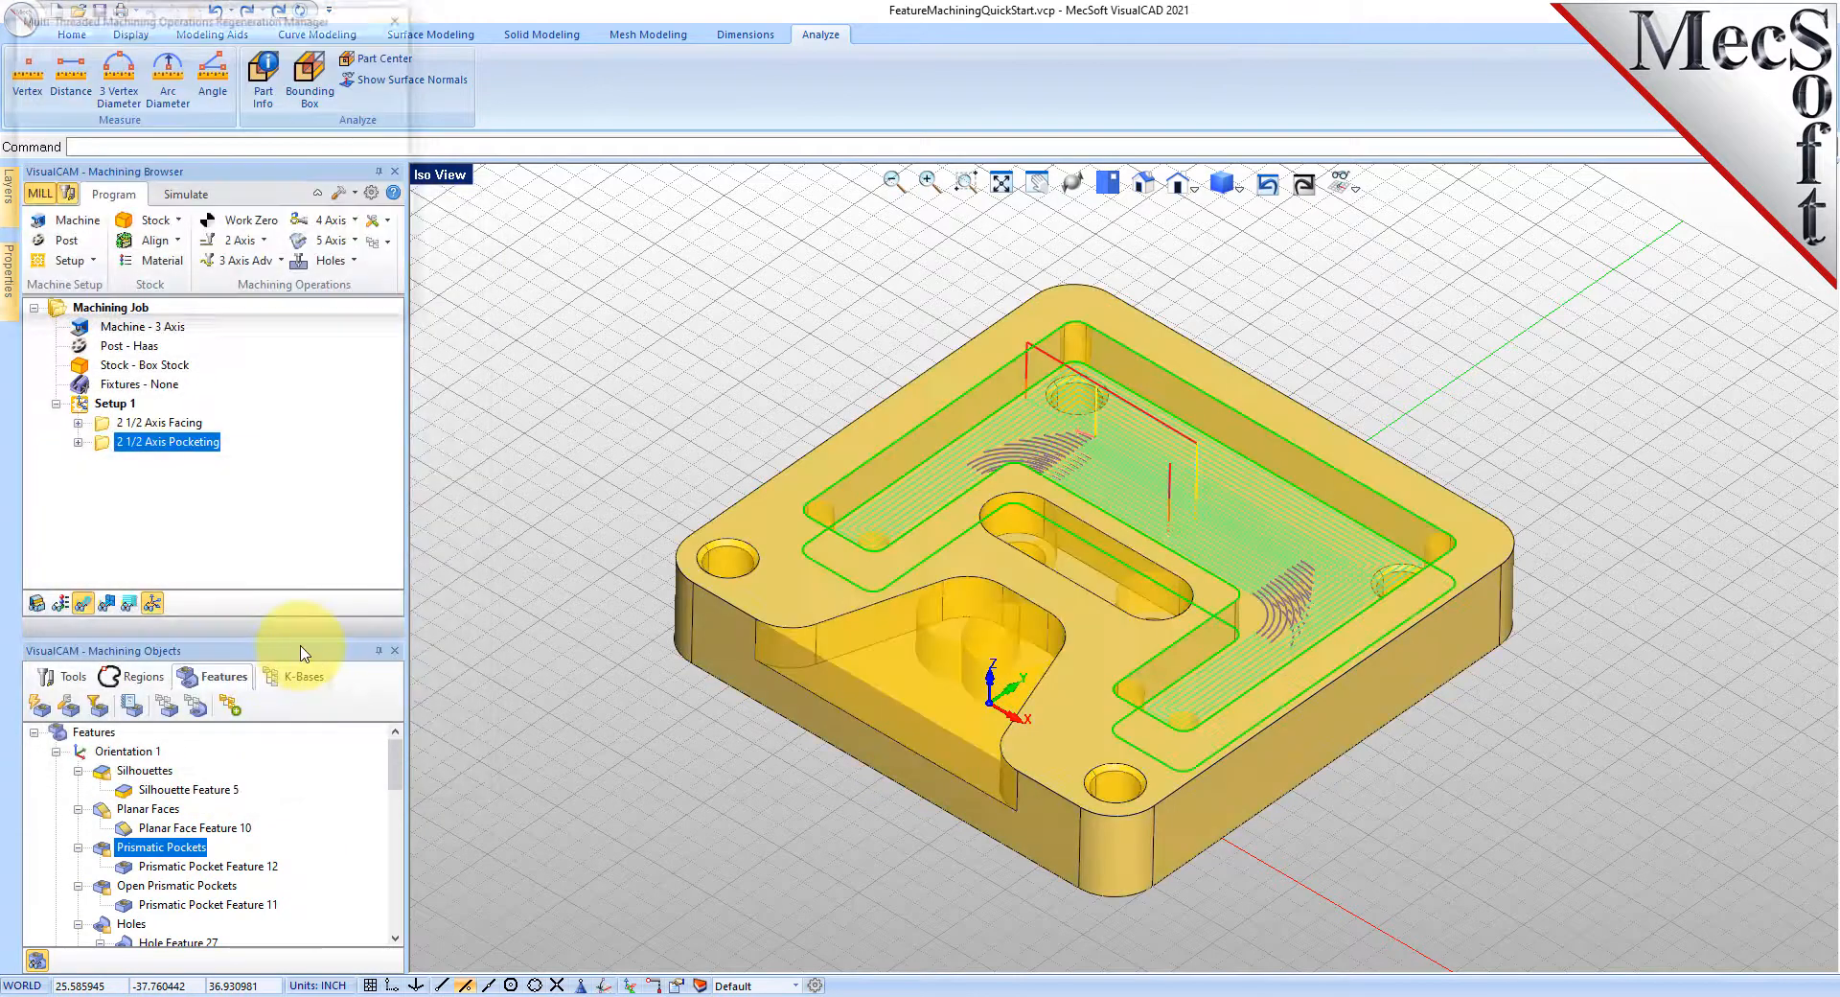